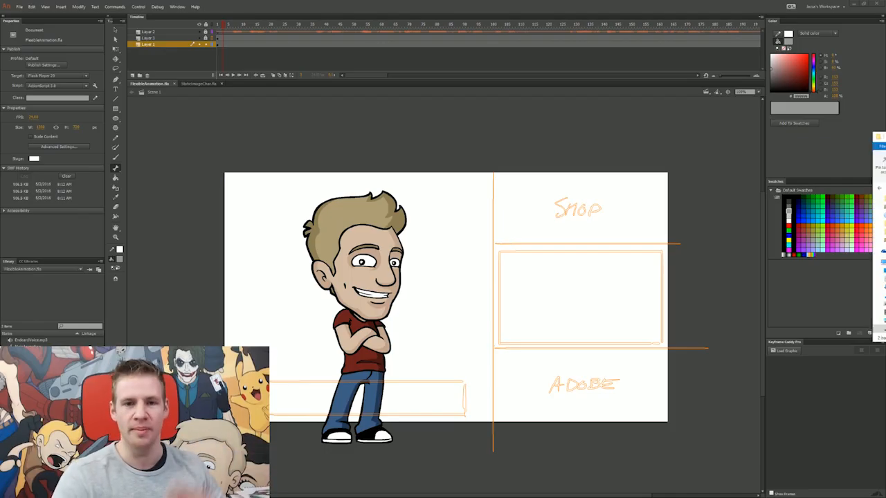
- Bring up the Previous folder, play its first SWF animation, pause it to view the character, and close the player
left_click_drag(883, 139, 492, 138)
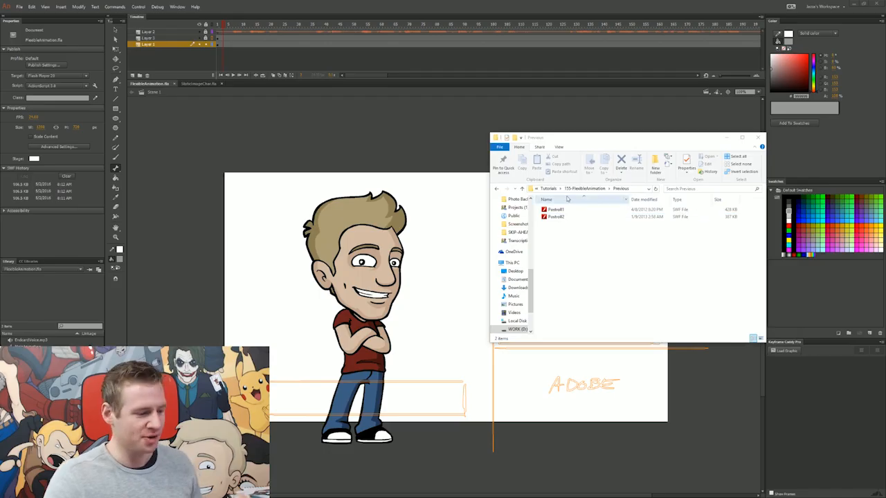
double_click(556, 210)
left_click_drag(429, 106, 618, 67)
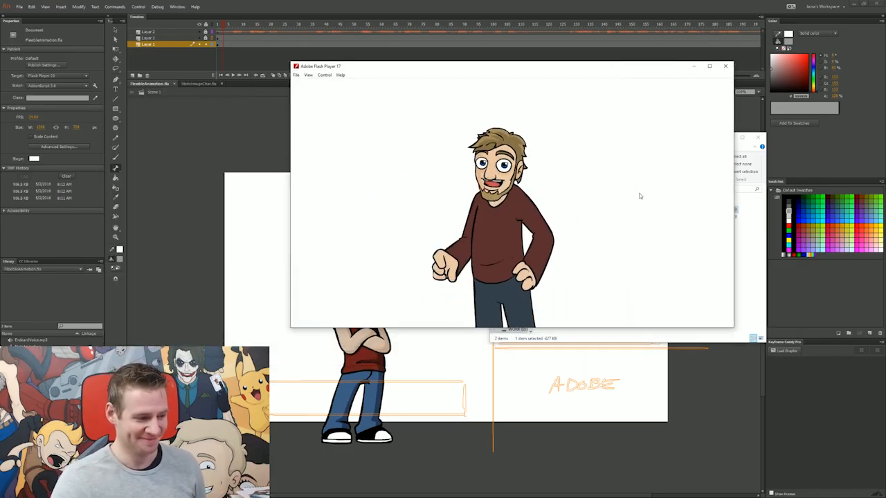
right_click(645, 254)
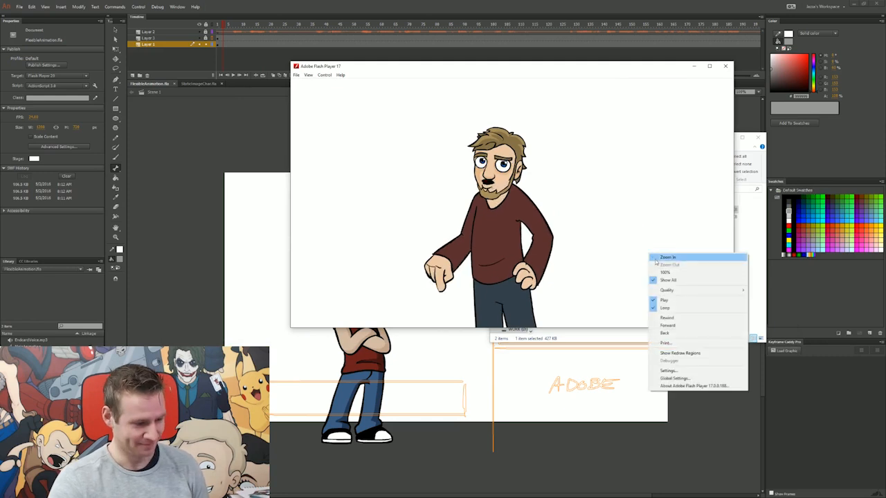
left_click(666, 296)
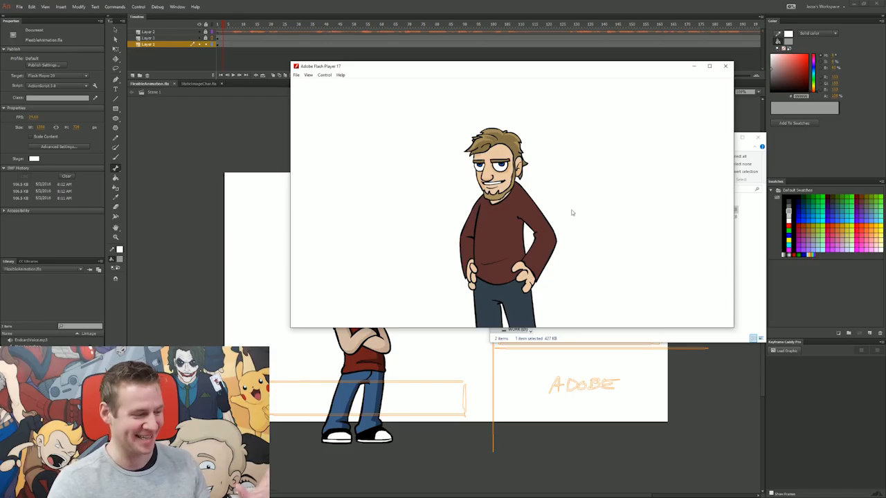
left_click_drag(602, 67, 588, 79)
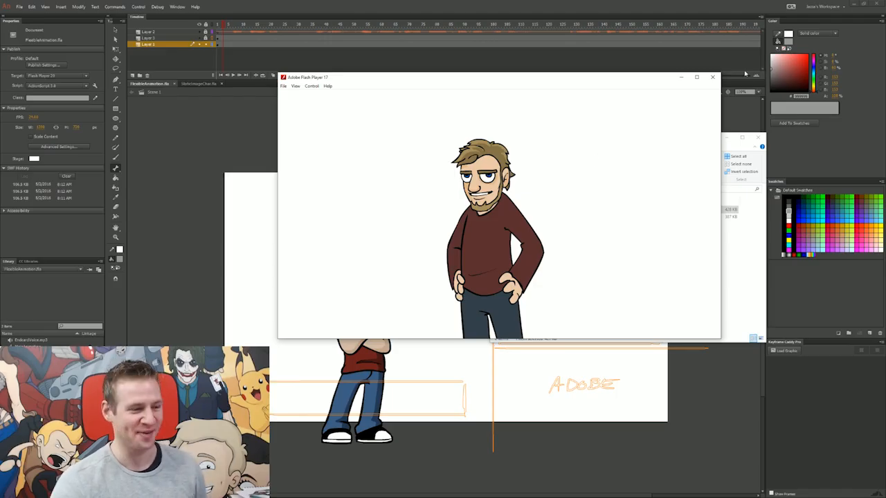
left_click(712, 76)
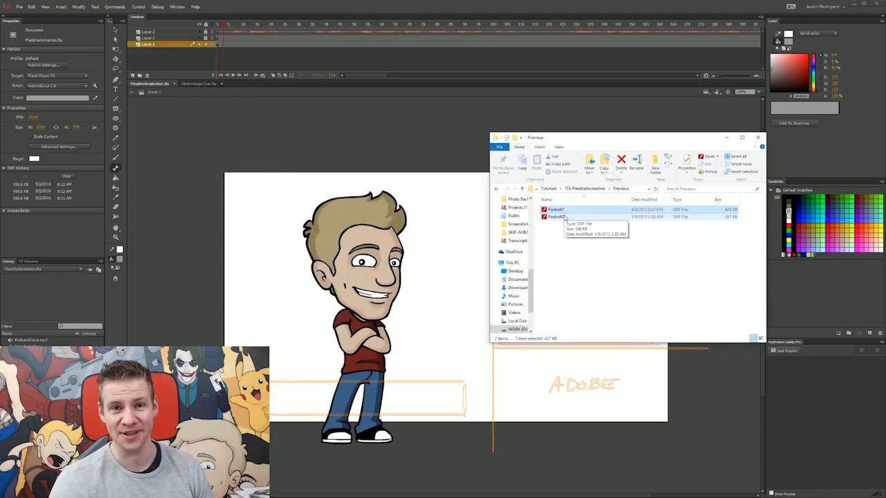
- Play the second SWF in the Previous folder in an enlarged player window, pause it for viewing, and close it
double_click(557, 216)
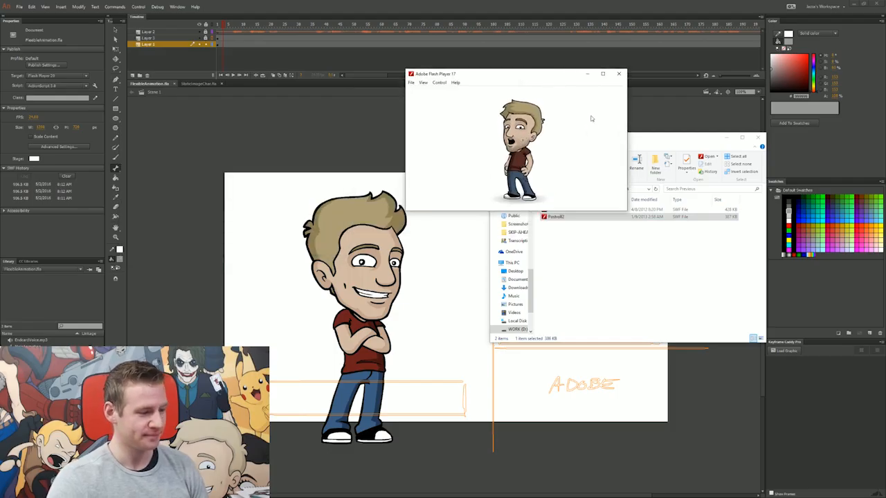
left_click_drag(627, 210, 840, 322)
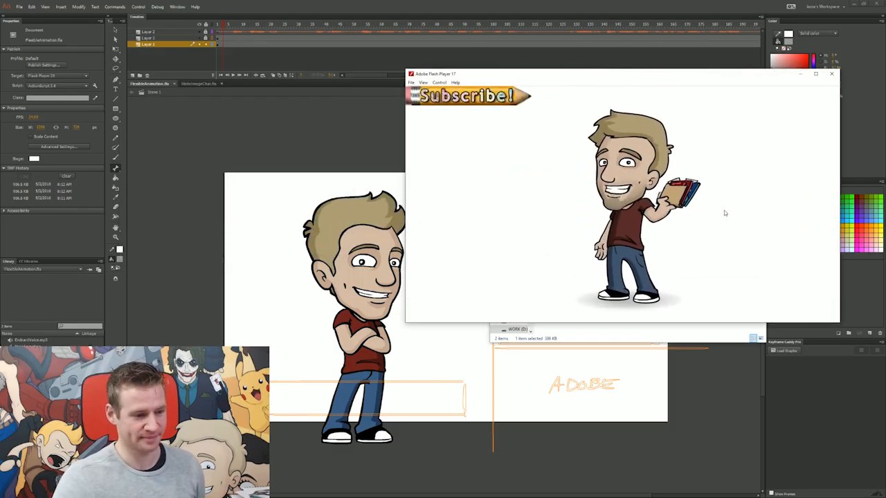
left_click_drag(709, 73, 620, 68)
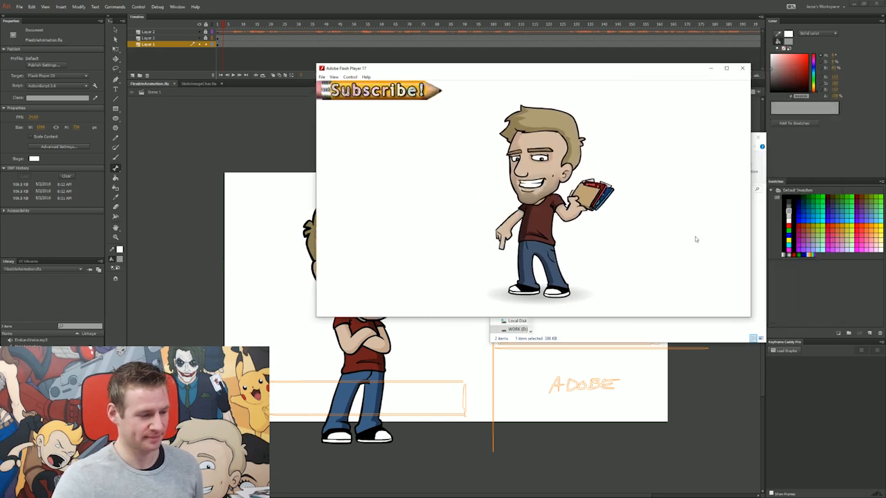
right_click(618, 218)
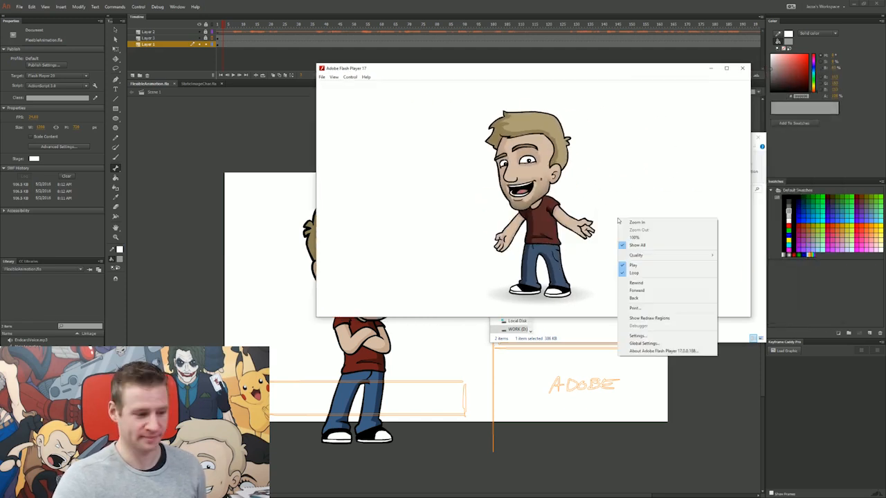
left_click(636, 267)
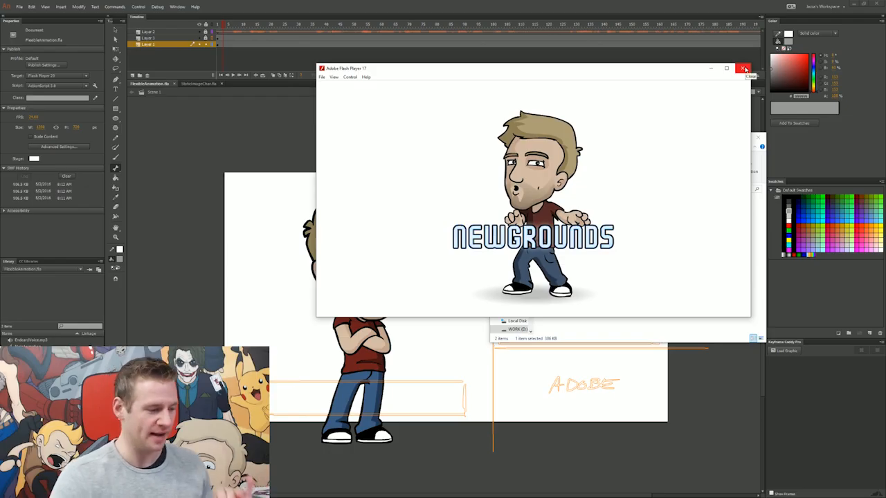
left_click(744, 69)
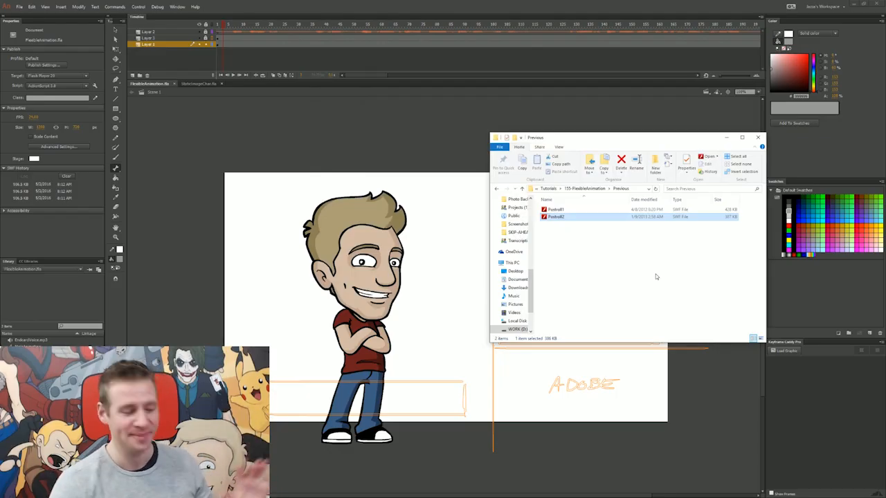
left_click(560, 279)
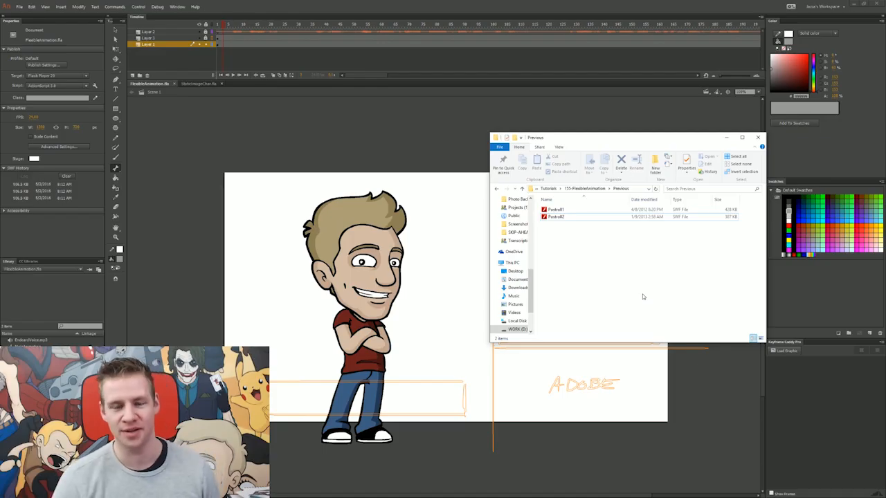
- Return to the animation document, play its timeline from near the start to hear the audio, and move the playhead back to frame 3
left_click(215, 26)
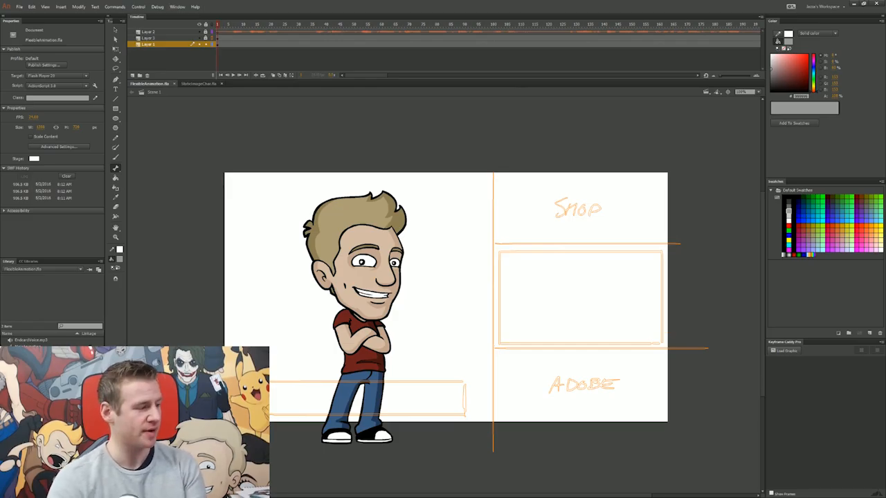
key("q")
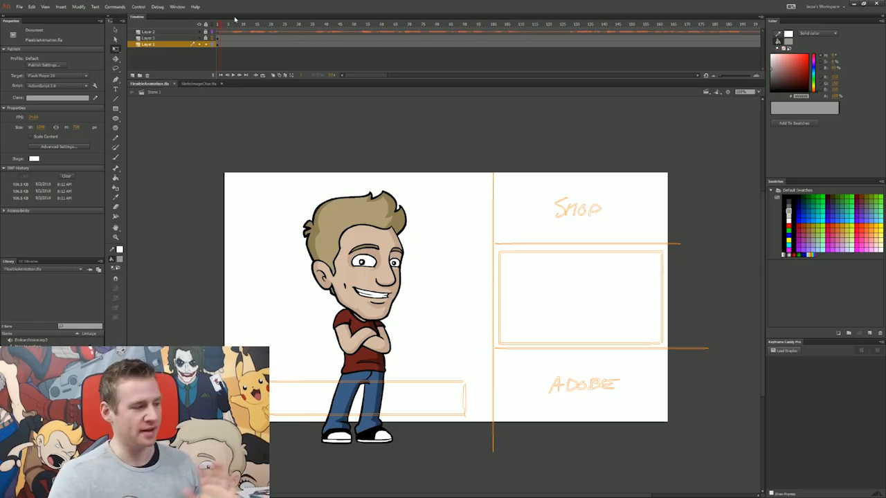
mouse_move(358, 76)
left_mouse_down()
mouse_move(455, 71)
mouse_move(354, 75)
left_mouse_up()
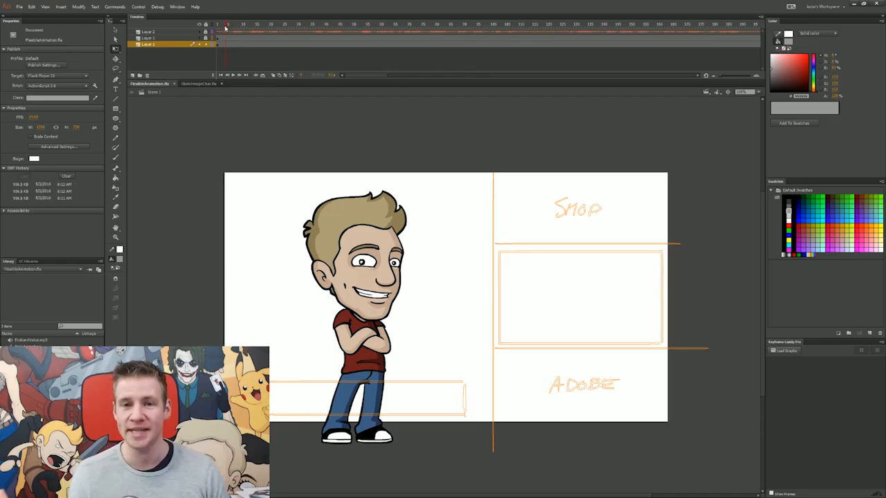
key("Return")
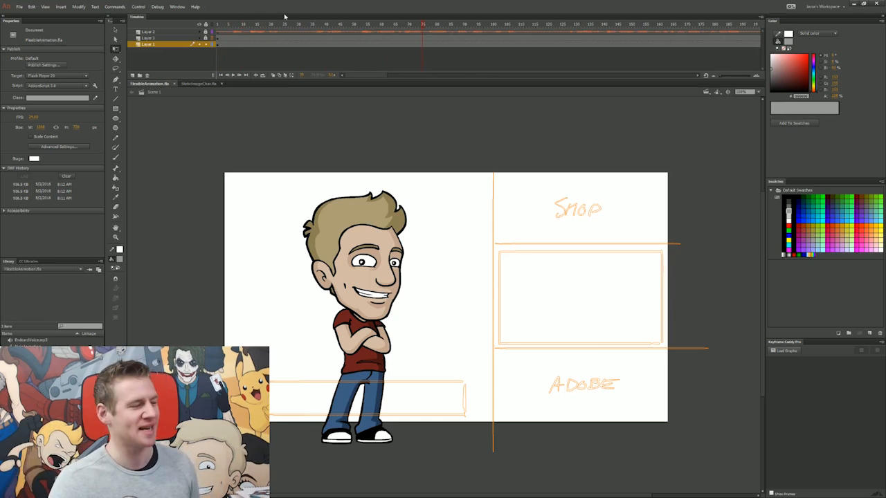
left_click(222, 26)
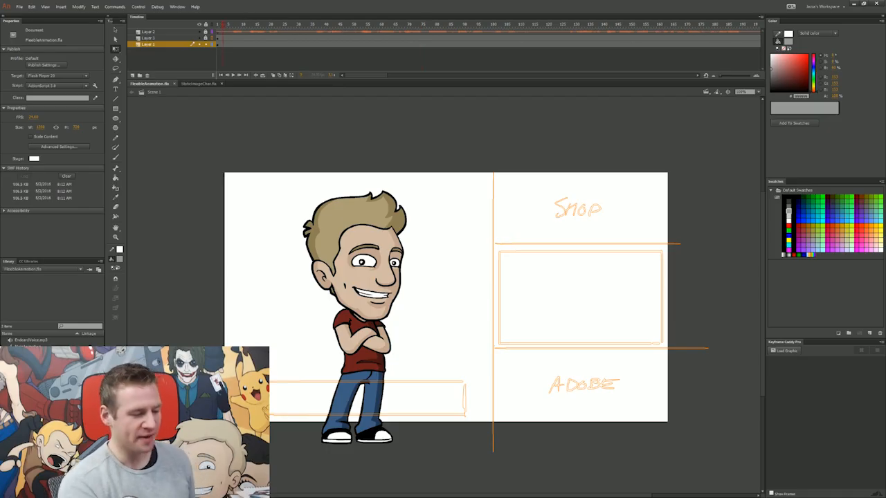
- Open the character symbol on the stage for editing in place
left_click_drag(446, 297, 493, 286)
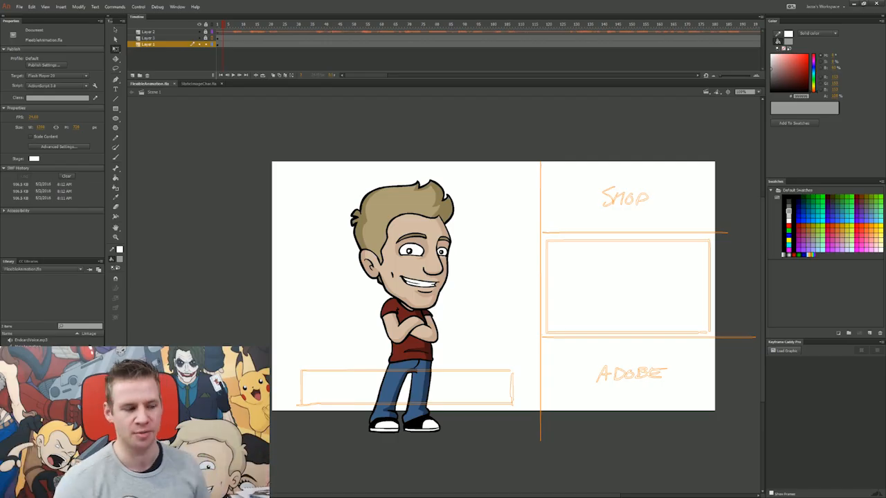
left_click_drag(493, 286, 526, 270)
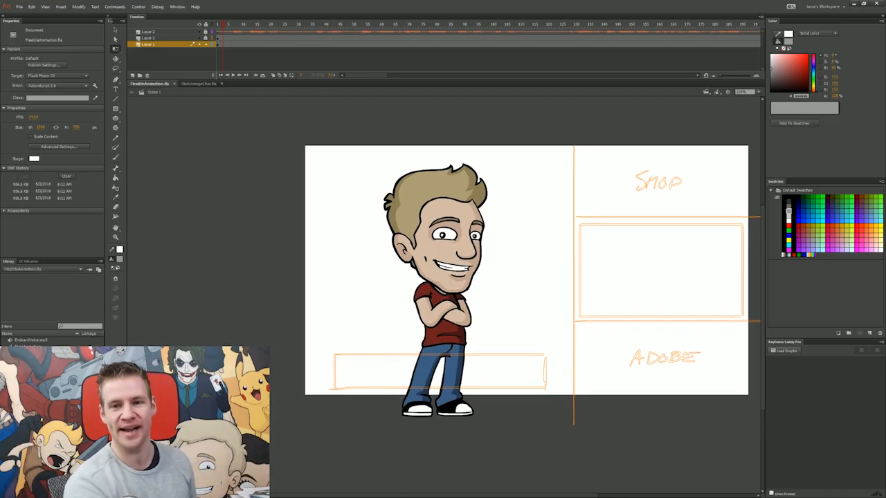
mouse_move(526, 270)
left_mouse_down()
mouse_move(553, 272)
mouse_move(538, 275)
left_mouse_up()
left_click_drag(530, 234, 485, 333)
key("Escape")
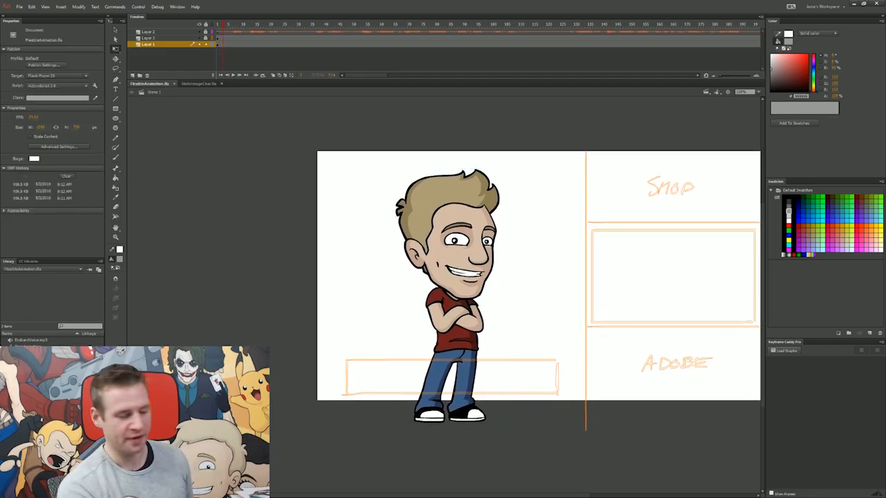
key("z")
left_click_drag(337, 428, 573, 135)
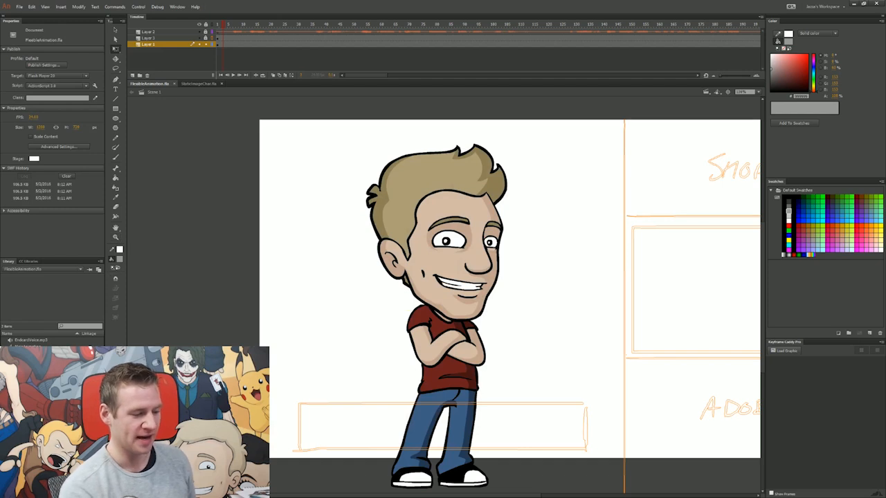
left_click_drag(512, 291, 526, 282)
key("v")
double_click(444, 308)
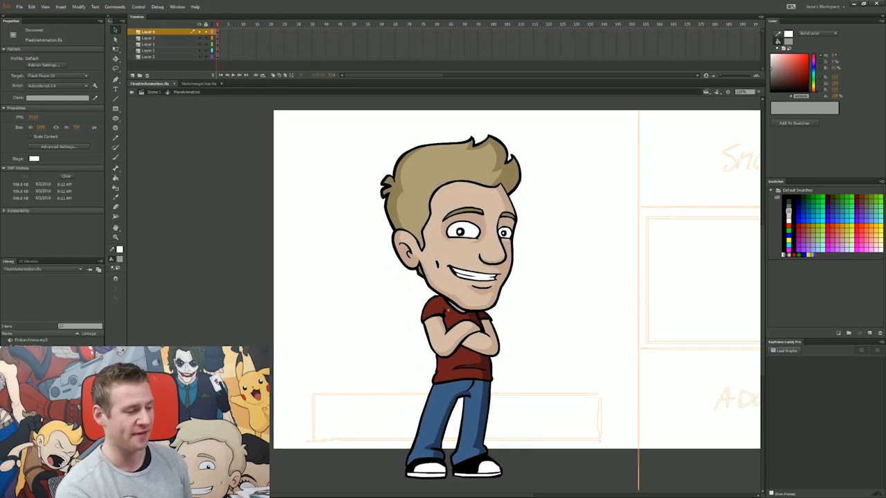
- Hide the upper layers one by one to inspect the character's separate parts, show all layers again, and return to the main scene
left_click(199, 31)
left_click(198, 38)
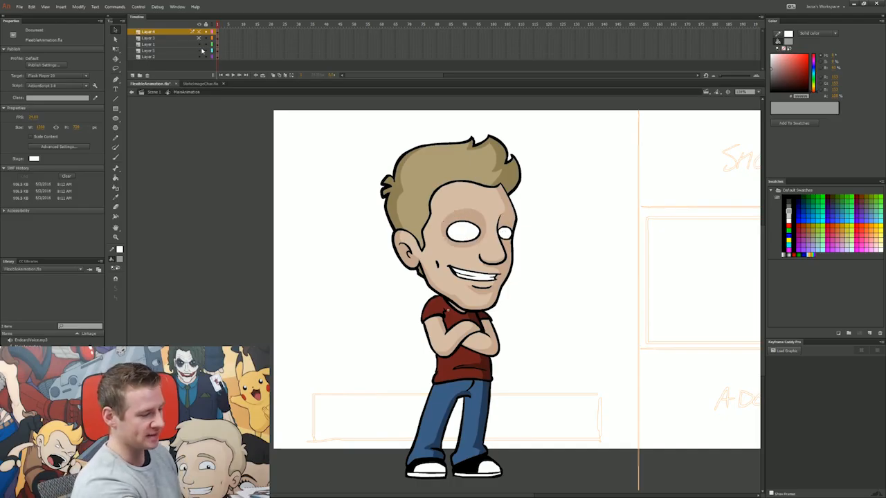
left_click(200, 45)
left_click(199, 51)
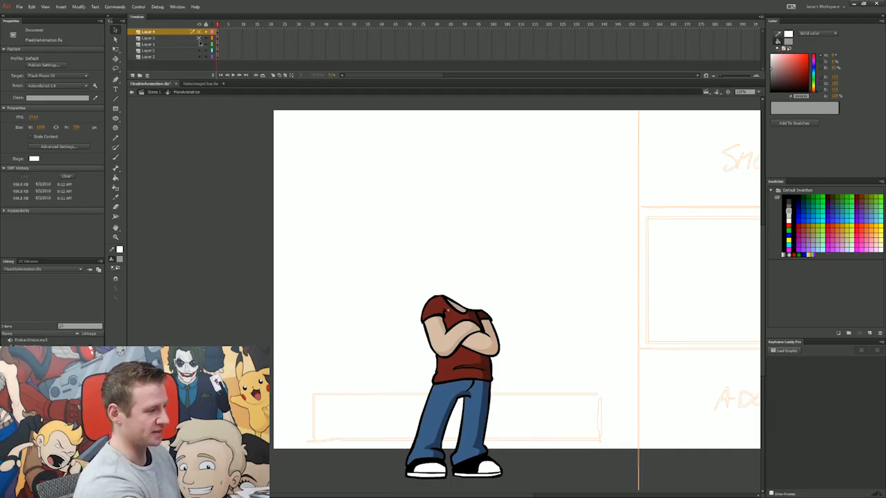
left_click(201, 25)
key("ctrl+e")
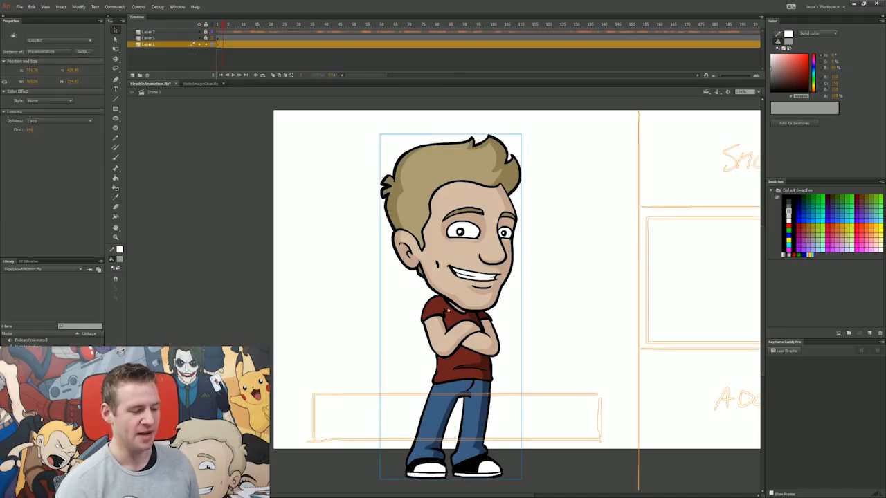
- Reopen the character symbol, select the head layer's artwork, and return to the main scene with nothing selected
key("ctrl+e")
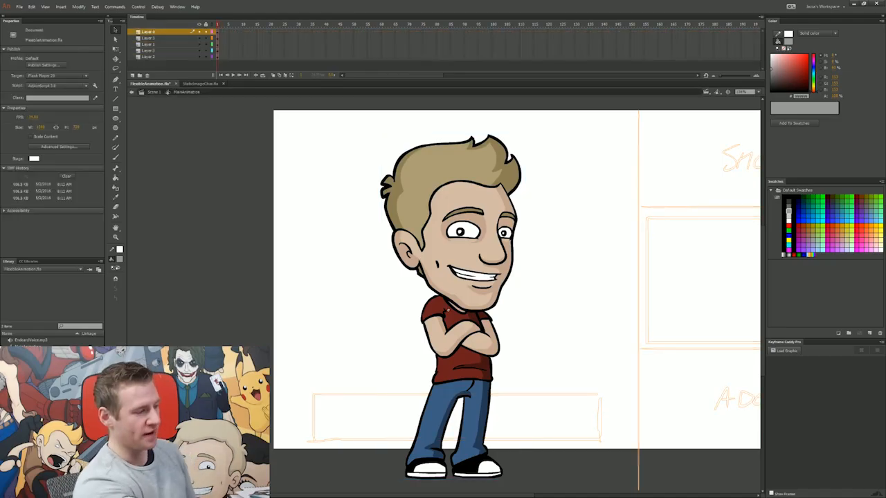
left_click(217, 50)
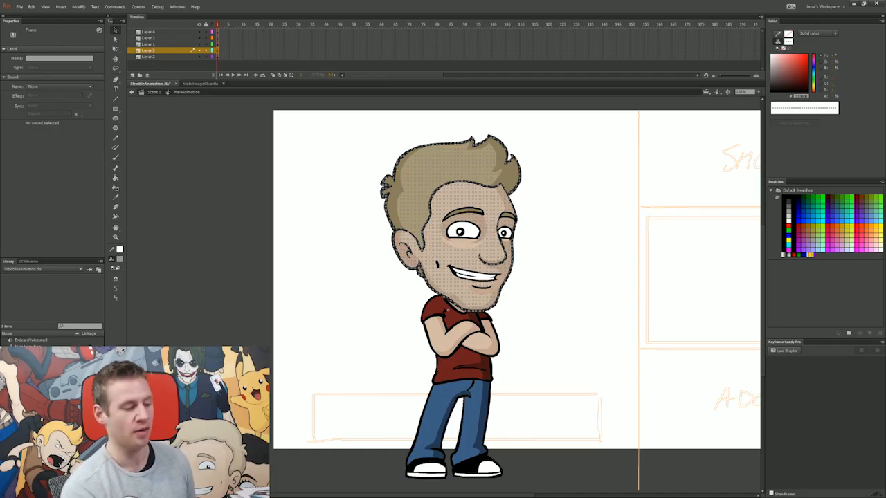
key("ctrl+e")
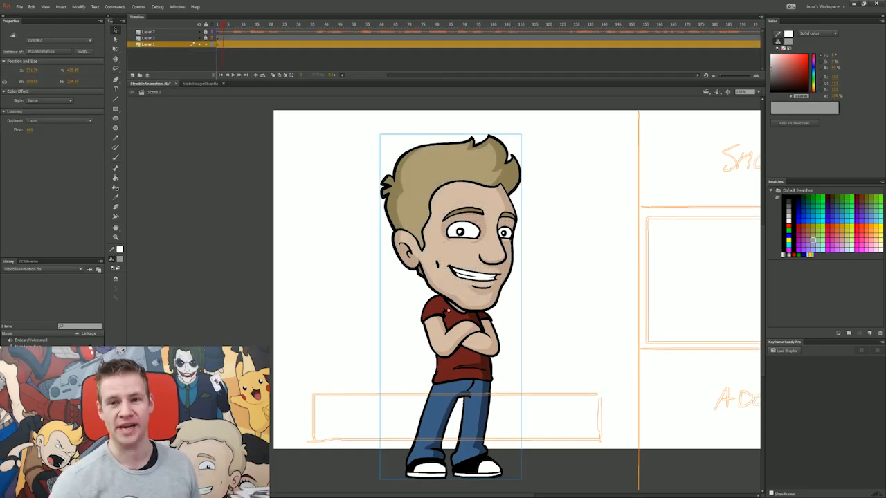
key("ctrl+shift+a")
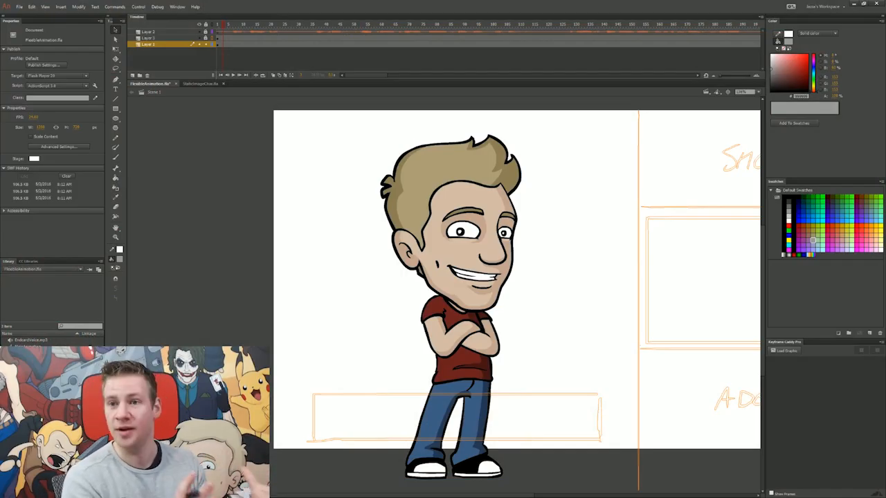
- Add a new layer directly above the character layer and set the Brush tool's fill colour to red
key("b")
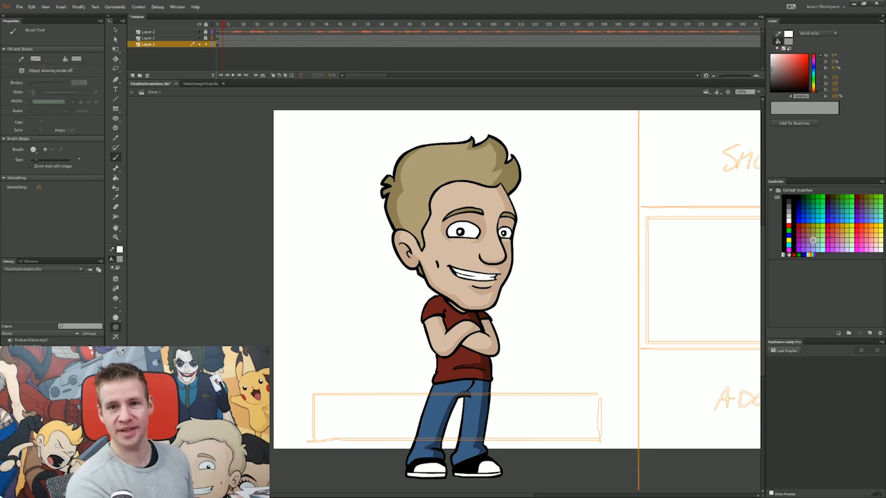
left_click(132, 75)
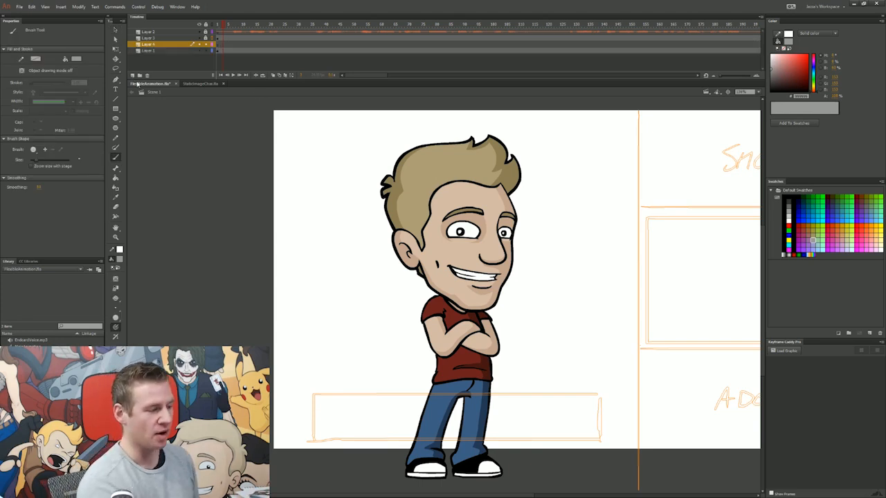
left_click(789, 202)
left_click(788, 226)
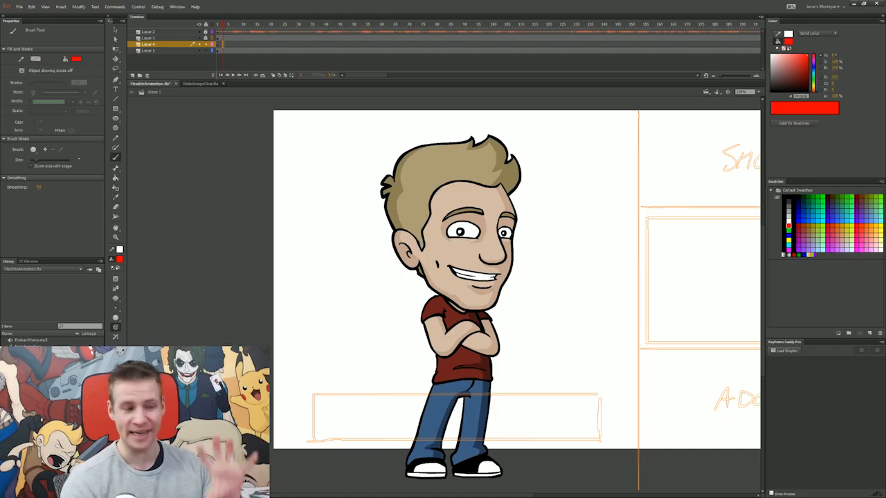
- Scribble a red placeholder shape over the character and convert it to a graphic symbol named JazzaAnimation
mouse_move(460, 407)
left_mouse_down()
mouse_move(480, 294)
mouse_move(449, 371)
left_mouse_up()
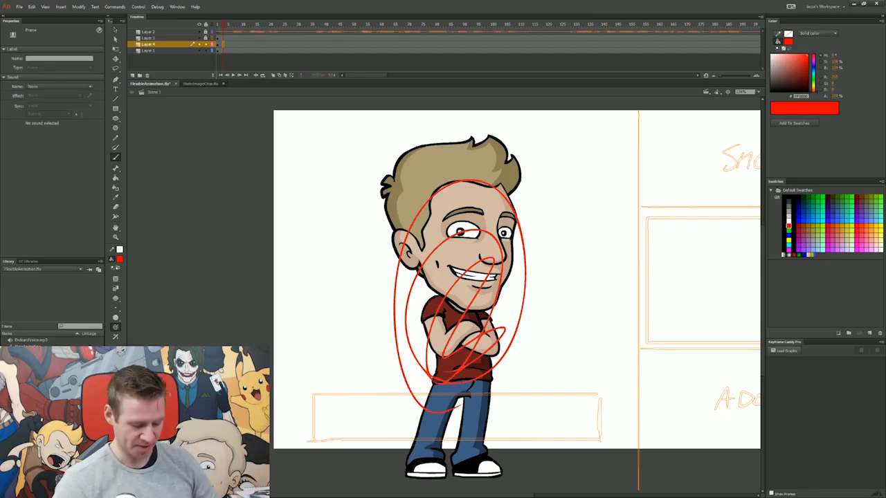
key("F8")
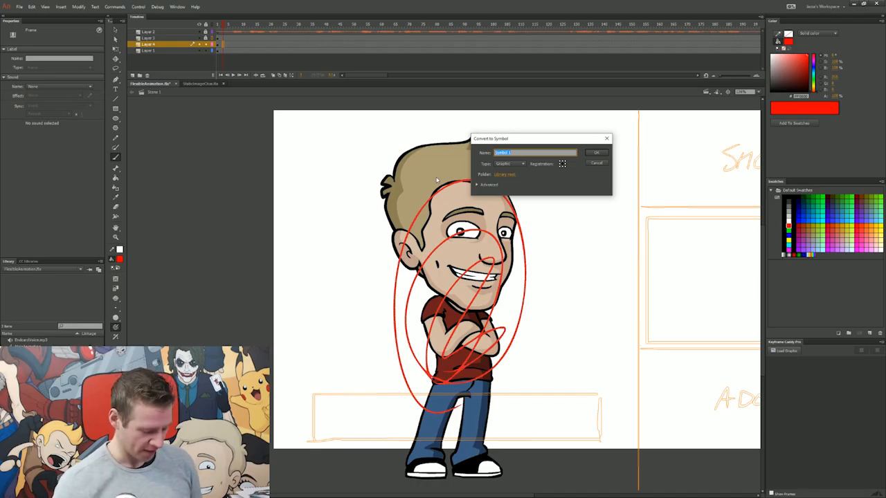
type("JaszaAnimati")
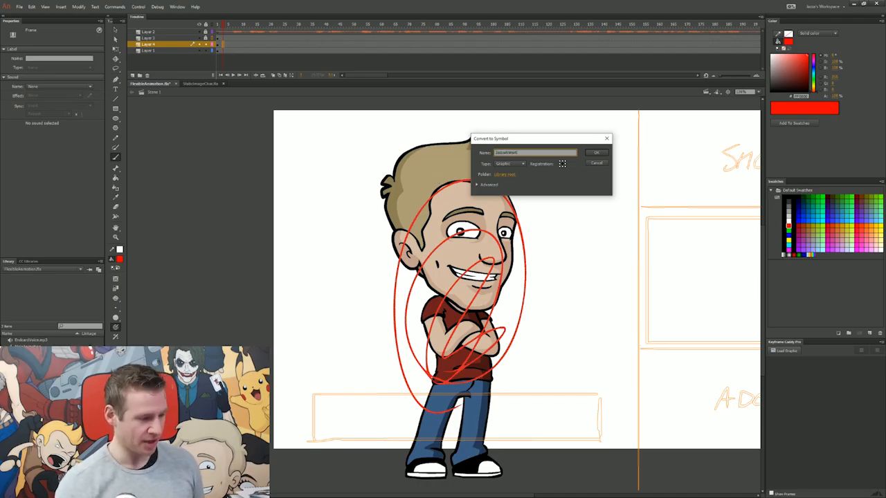
key("Return")
key("q")
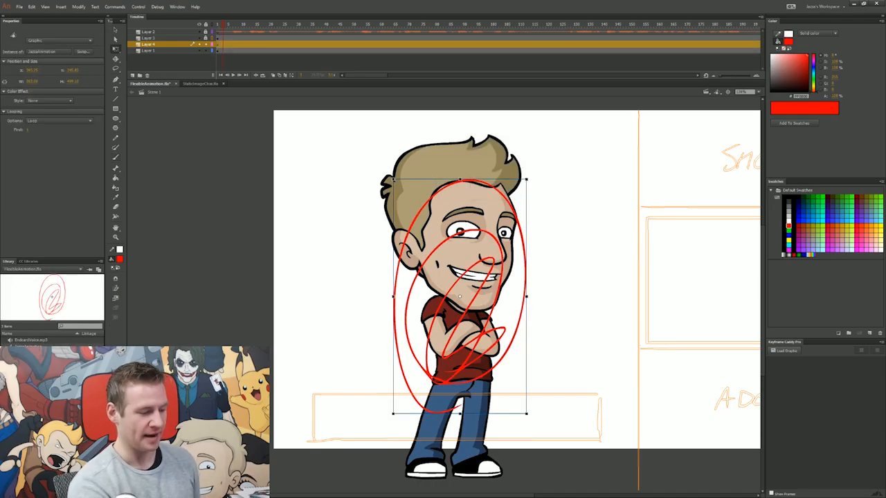
- Open the JazzaAnimation symbol for editing in place and delete the red scribble inside it
double_click(461, 369)
key("Escape")
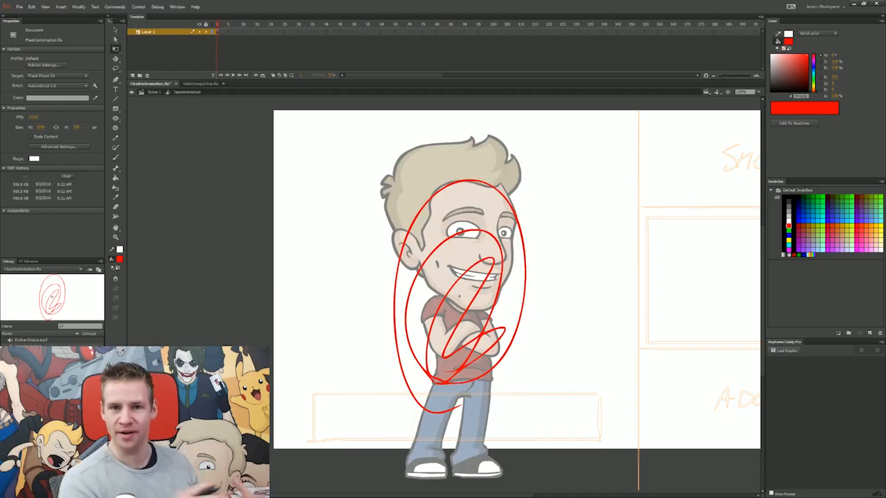
left_click_drag(571, 151, 331, 423)
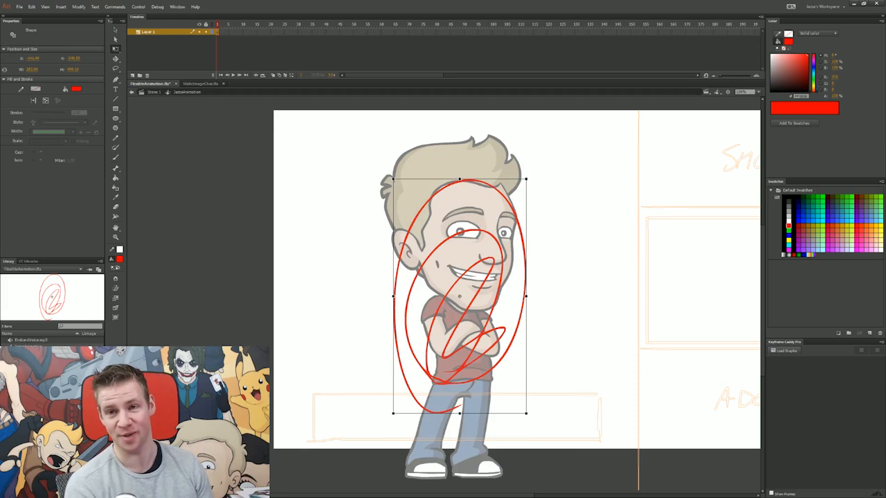
key("Delete")
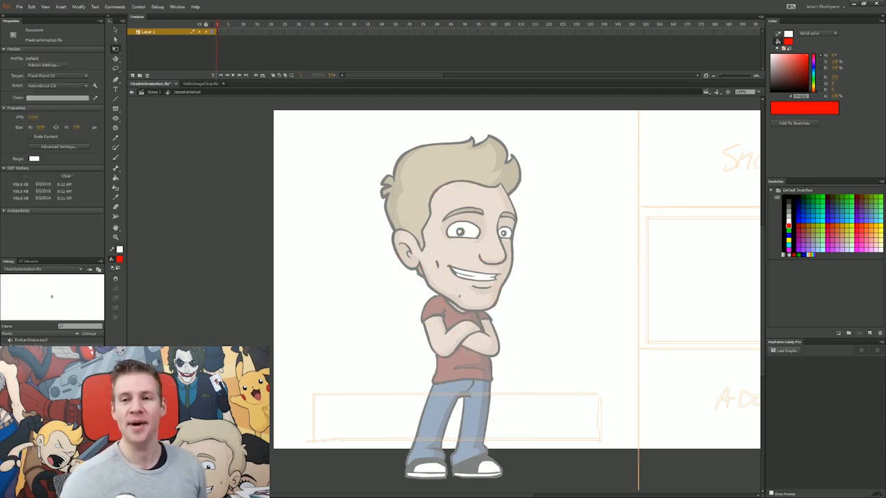
- Paste the head artwork into the symbol, show the layer as outlines, and flip and enlarge the head over the reference character's head
key("ctrl+v")
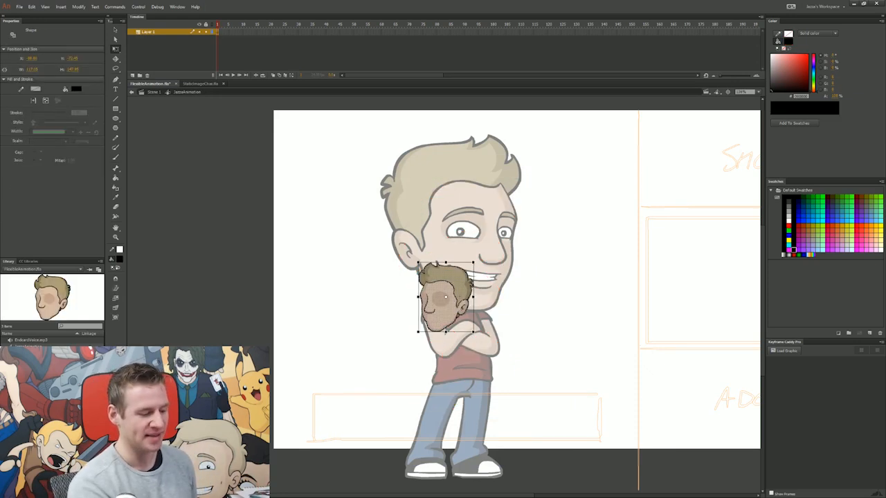
left_click(210, 44)
left_click_drag(514, 299, 524, 312)
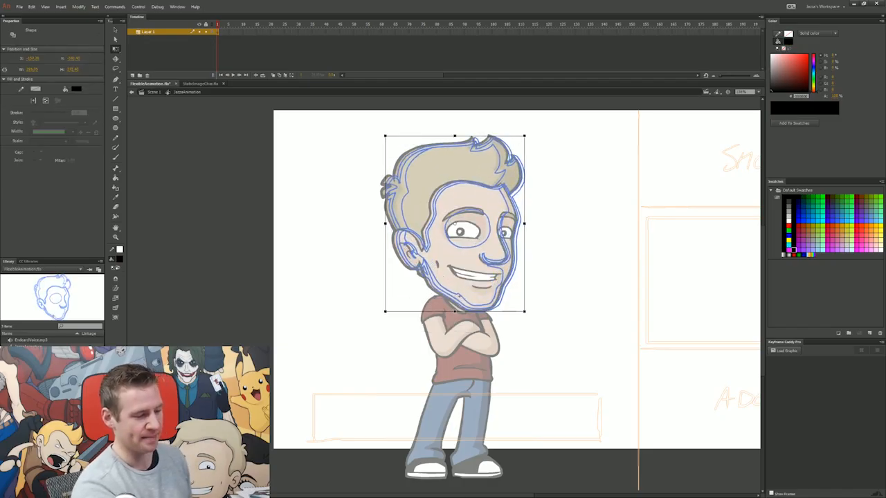
- Nudge the head outline until it lines up with the reference character's head
key("Left")
key("Left")
key("Left")
key("Left")
key("Left")
key("Left")
key("Left")
key("Left")
key("Left")
key("Left")
key("Up")
key("Up")
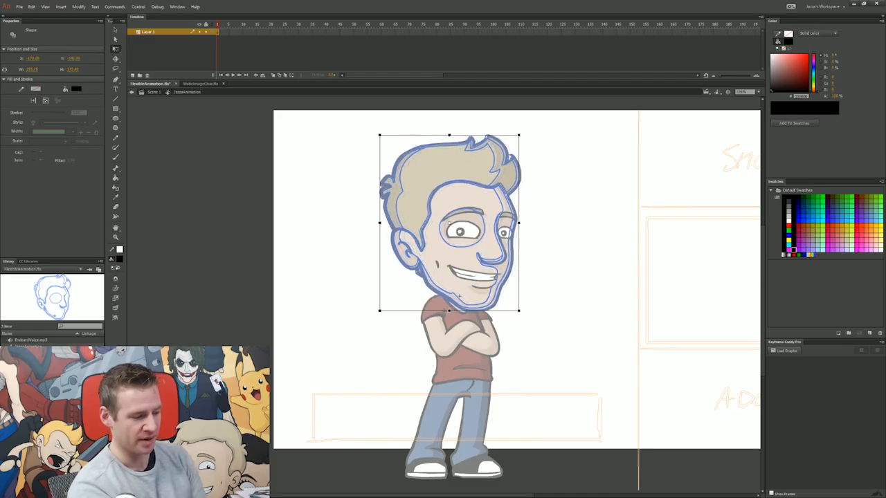
key("Right")
key("Down")
key("Down")
key("Right")
key("Right")
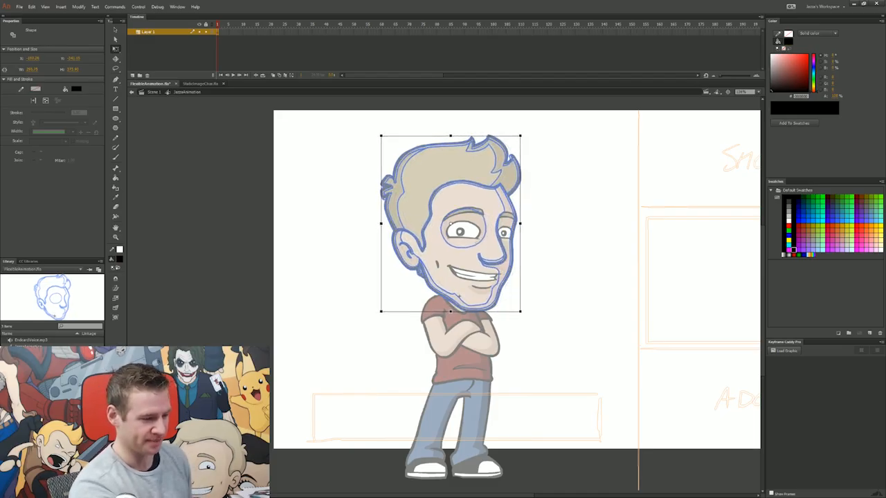
- Restore the layer's full-colour display and convert the whole head artwork to a graphic symbol named JazzaHead
key("Delete")
left_click_drag(312, 382, 579, 119)
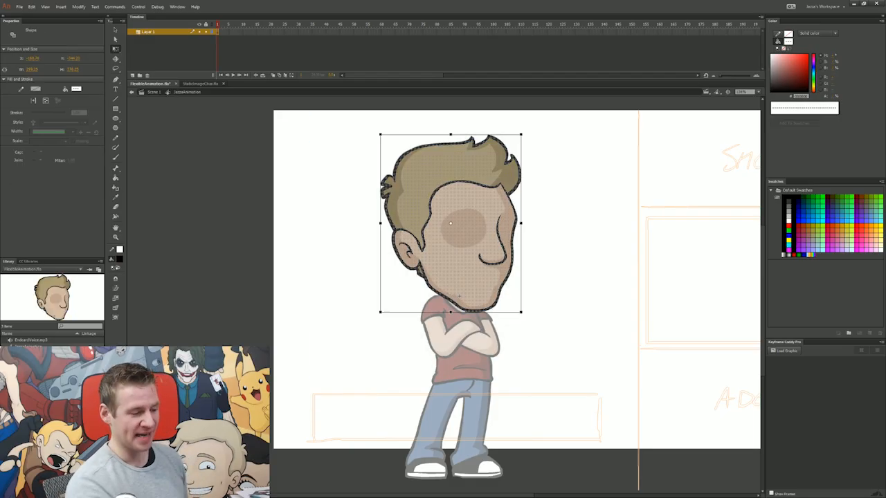
key("F8")
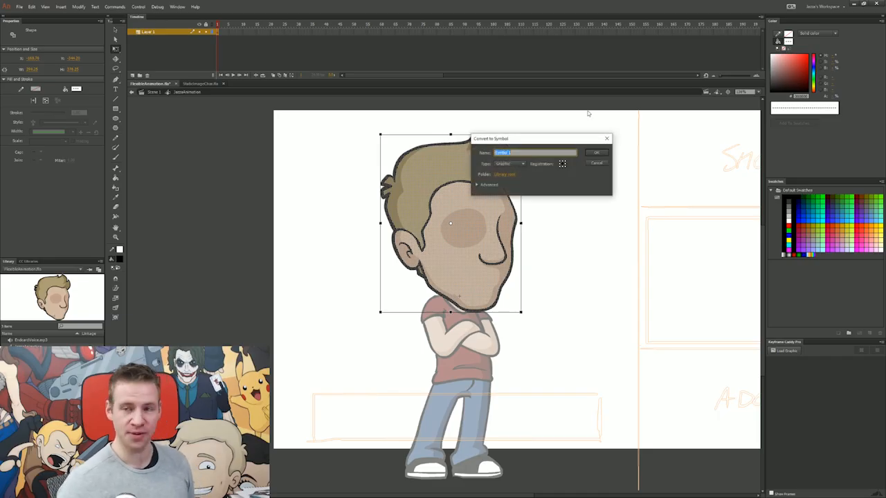
type("JazzaHead")
key("Return")
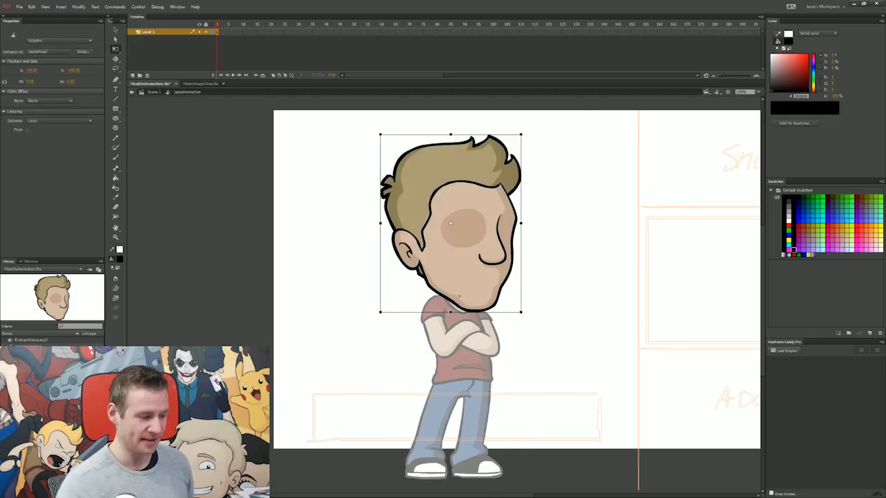
- Move the head symbol's transformation point down towards the jaw, try a clockwise rotation around it, and undo the rotation
left_click_drag(451, 223, 451, 242)
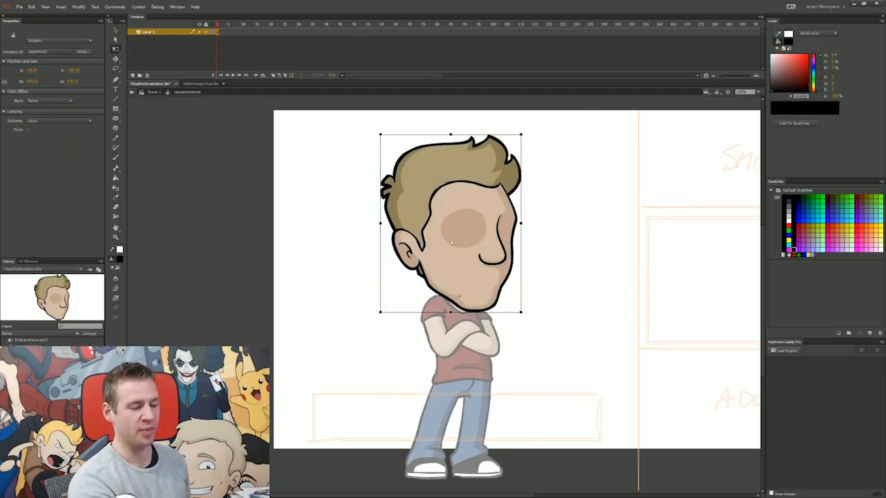
left_click_drag(451, 274, 449, 285)
left_click_drag(525, 131, 565, 158)
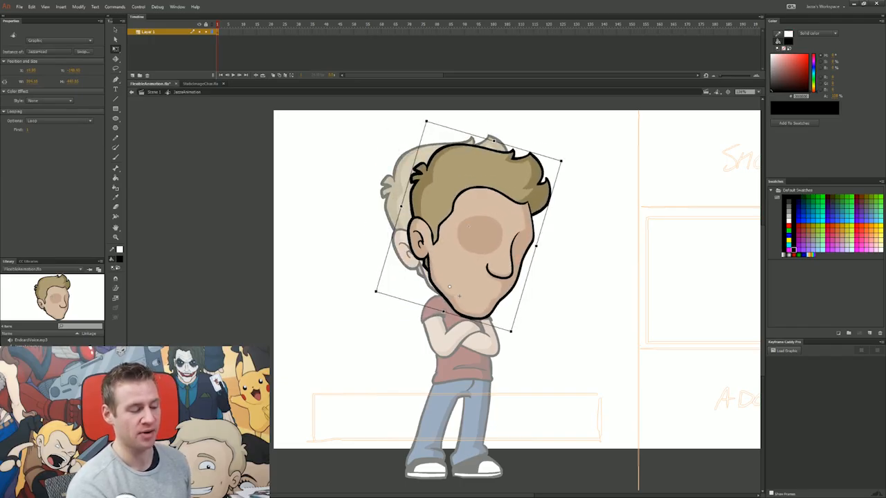
key("ctrl+z")
key("ctrl+z")
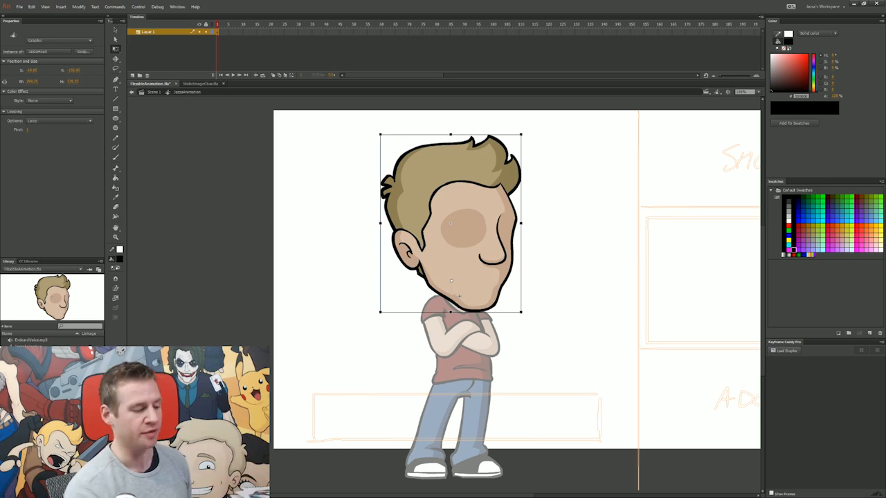
key("ctrl+z")
- Open the JazzaHead symbol for editing and cut the black nose outline out of the face
left_click(459, 296)
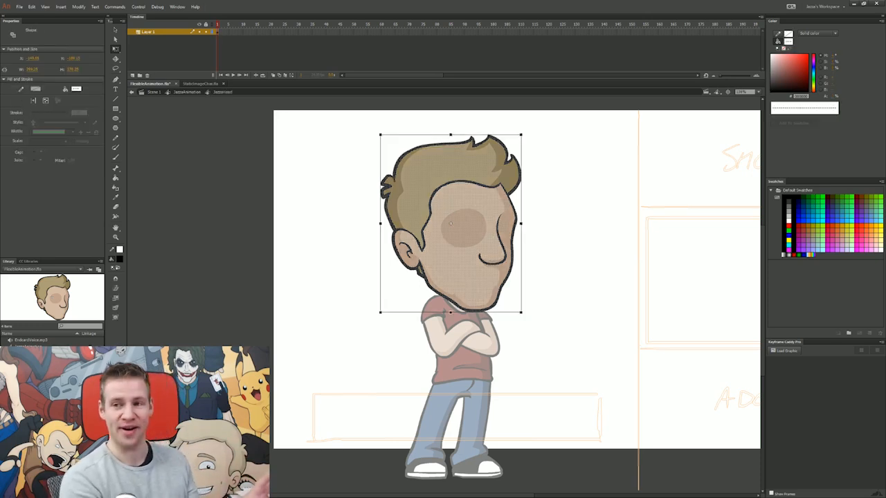
double_click(459, 296)
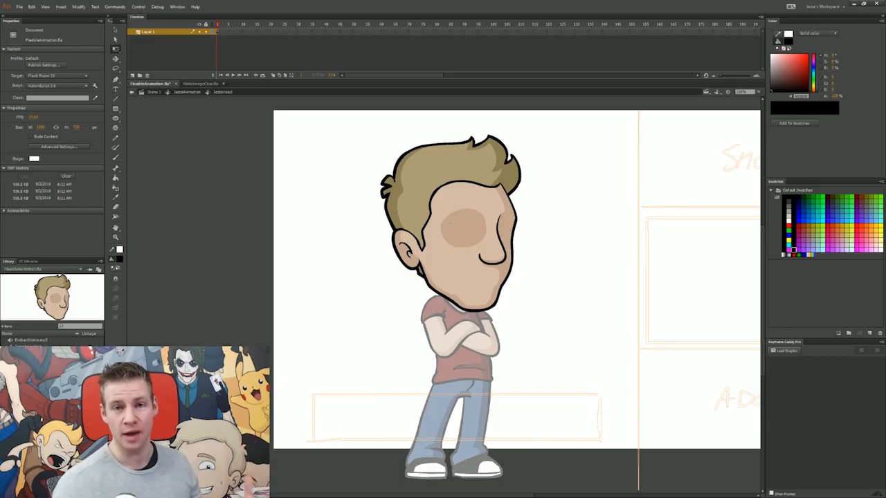
left_click(494, 257)
left_click(502, 251)
left_click(494, 258, "shift")
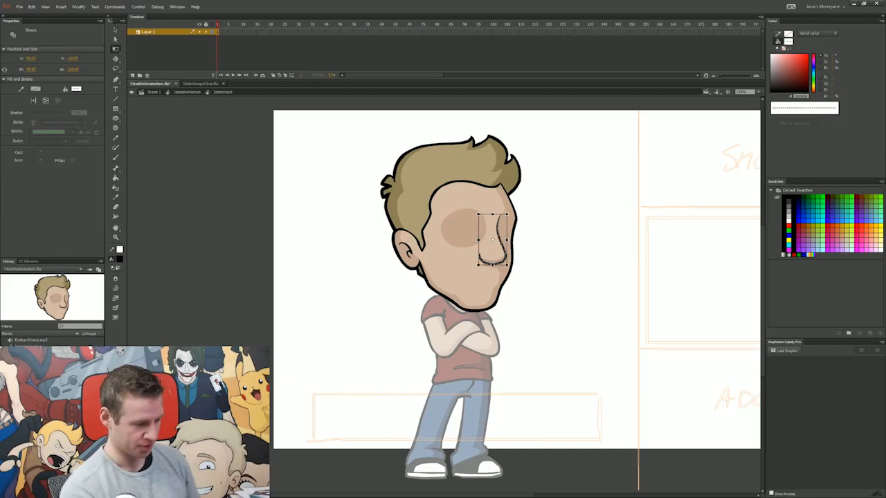
key("Escape")
- Sample the darker skin shade from the eye socket and cover the leftover nose area so the face shadow runs continuously
key("i")
left_click(463, 228)
left_click(495, 264)
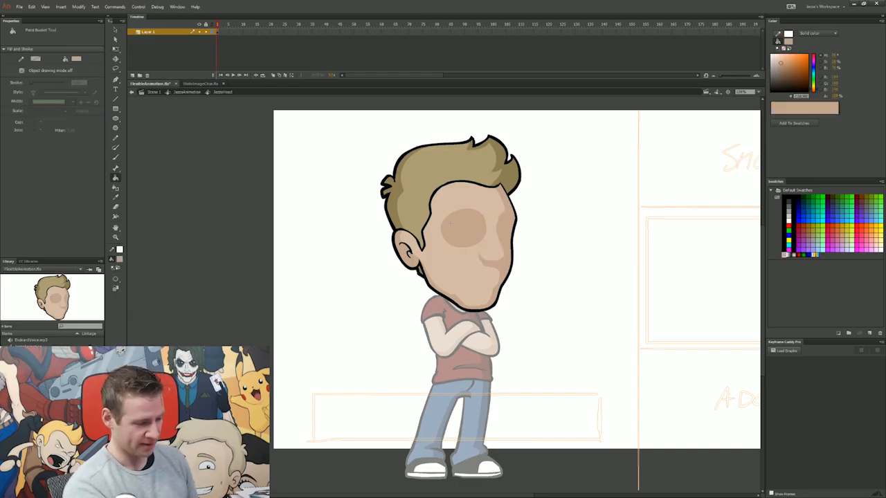
key("b")
key("k")
left_click(500, 253)
key("b")
left_click_drag(497, 267, 497, 284)
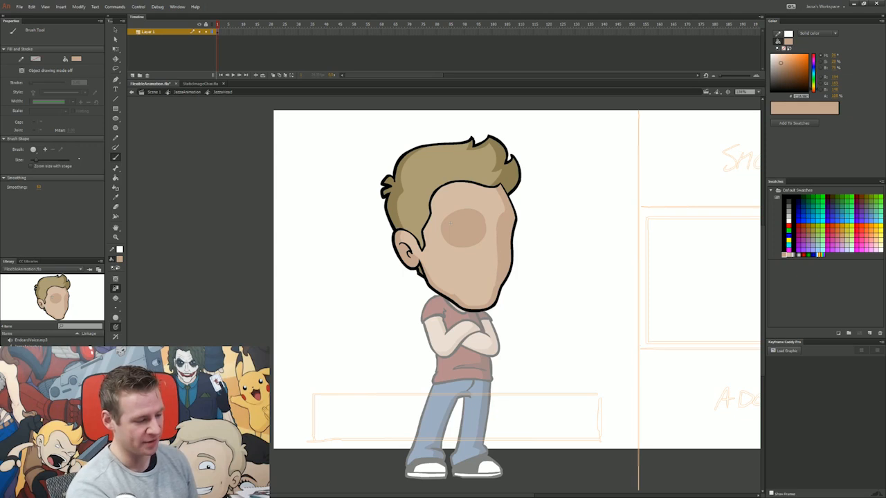
- Add a new layer above the head artwork, paste the nose outline onto it, and move it roughly into place on the face
key("q")
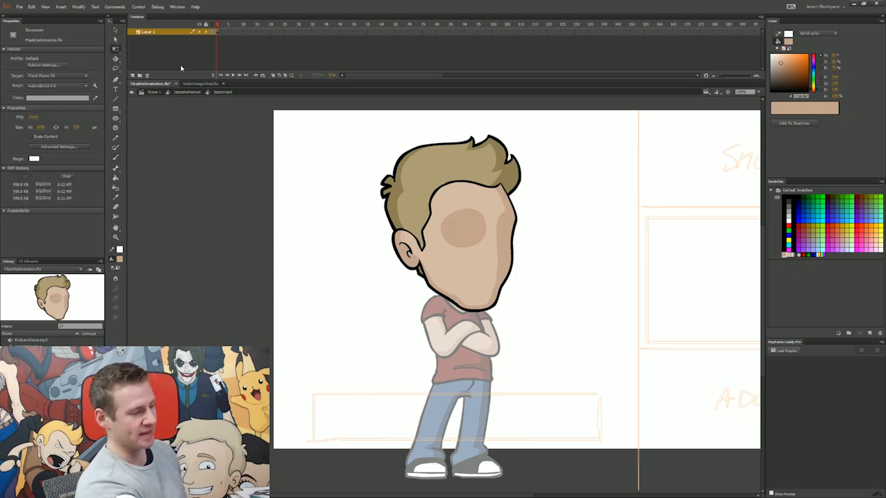
left_click(134, 75)
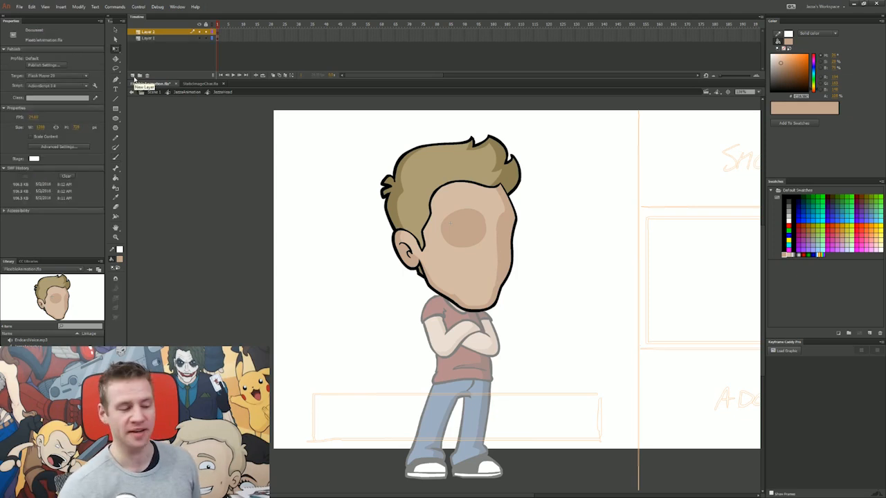
key("ctrl+v")
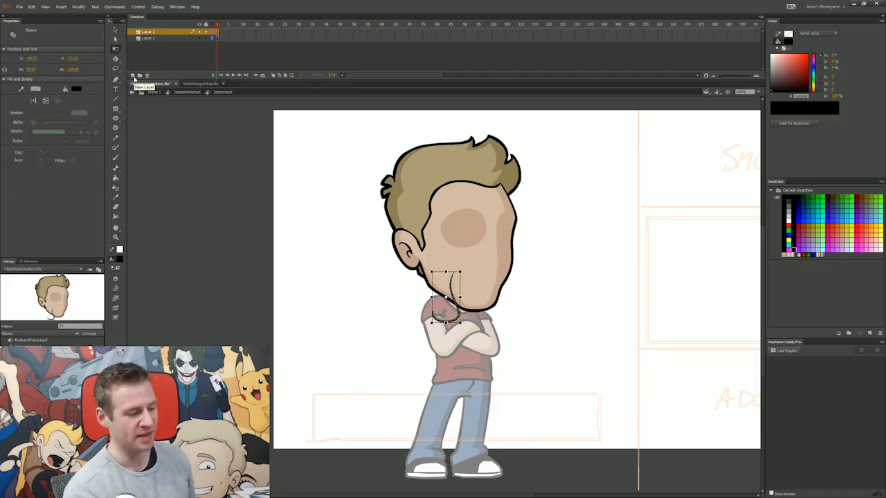
key("v")
left_click_drag(454, 315, 500, 267)
key("Up")
key("Up")
key("Up")
key("Up")
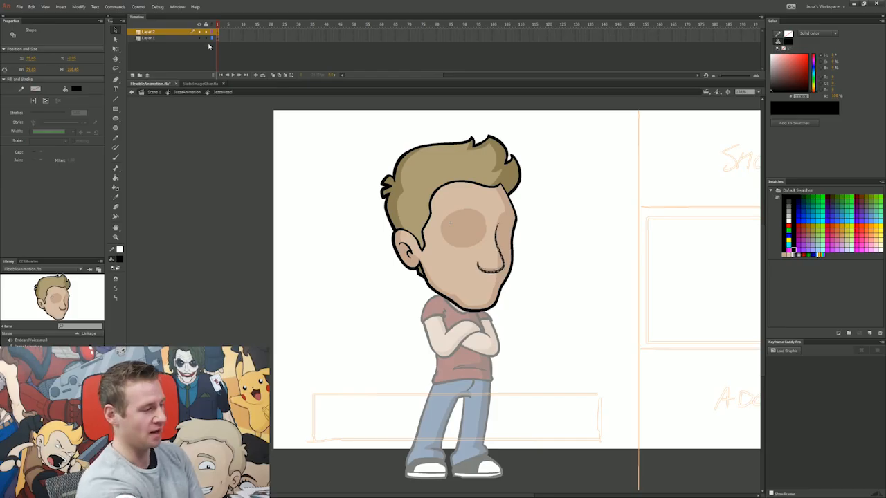
- Show the head base layer as outlines, align the nose line with the reference character's nose, and restore the full-colour display
left_click(211, 38)
key("Up")
key("Up")
left_click_drag(499, 269, 503, 262)
key("Left")
key("Up")
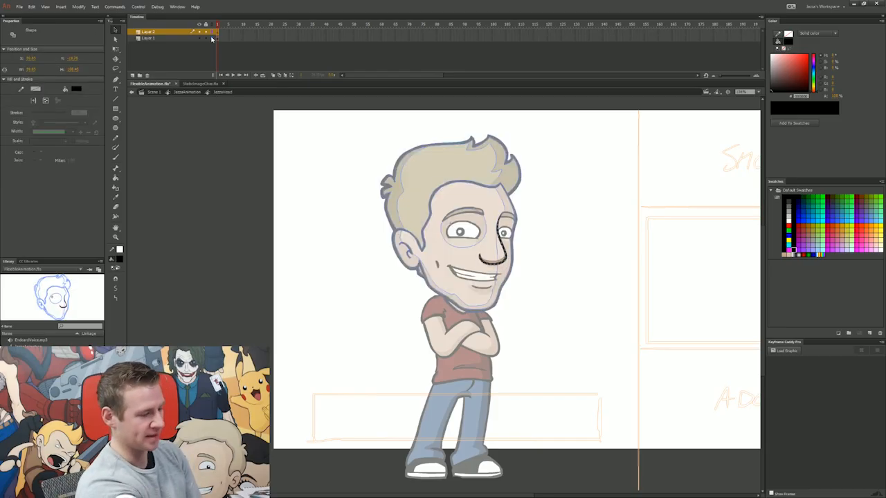
left_click(212, 38)
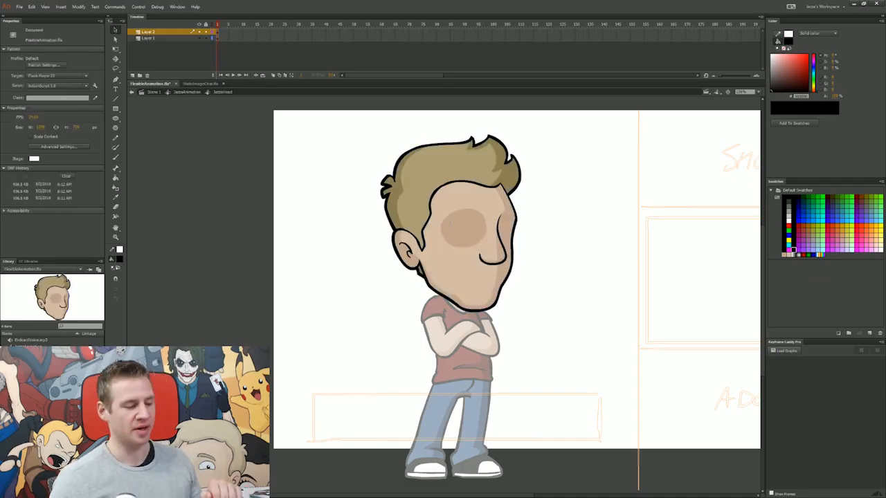
- Lock the head base layer, show it as outlines, and fill in the nose on its own layer with the light skin colour
key("b")
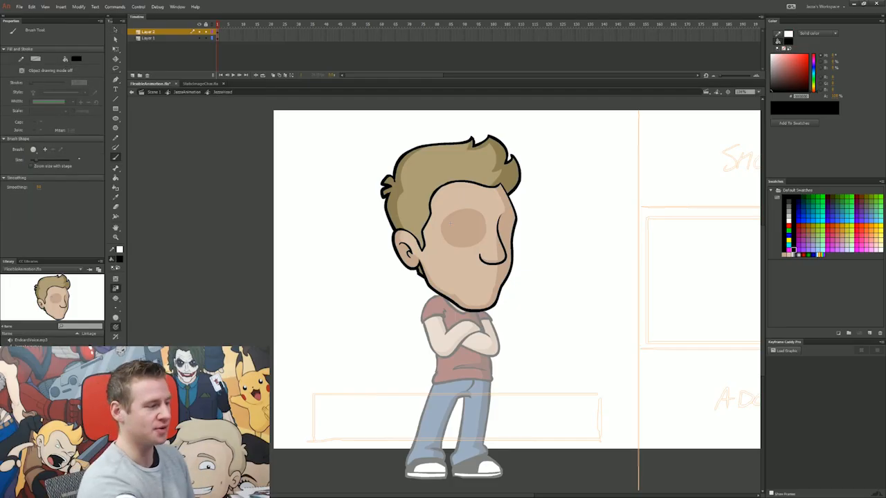
left_click(211, 33)
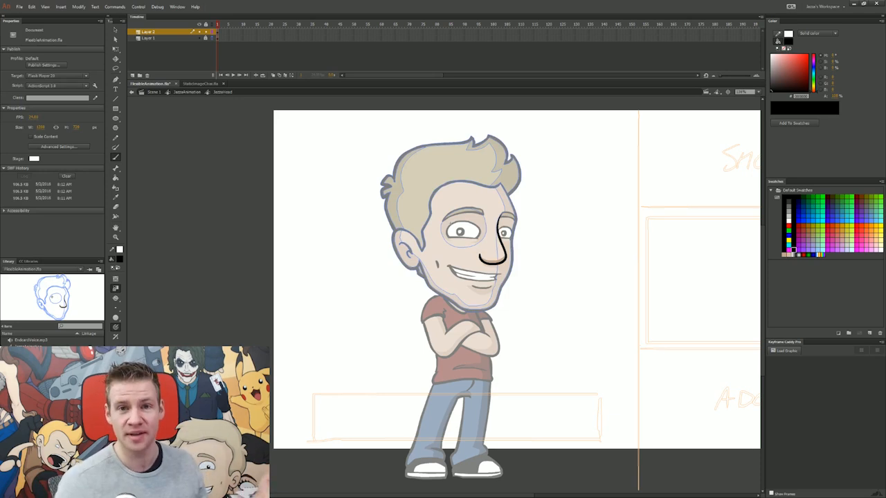
key("b")
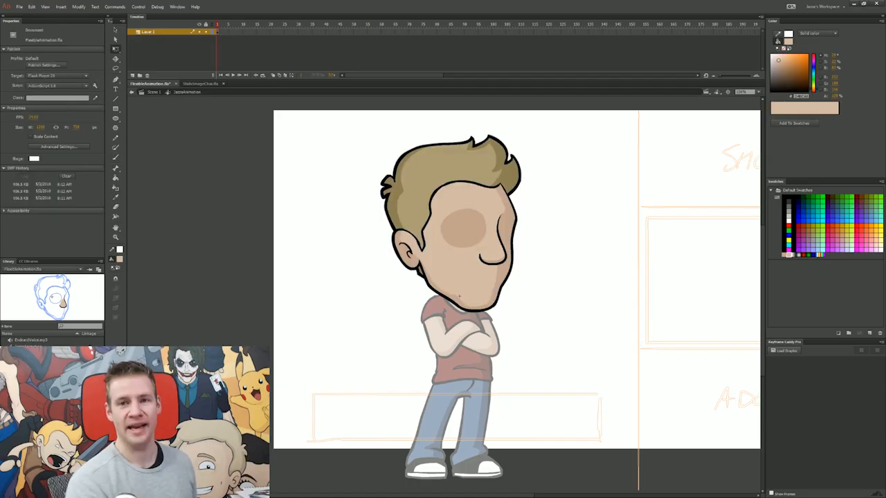
- Reopen the JazzaHead symbol and convert the light skin colour to a tagged swatch named SightSkin
double_click(460, 296)
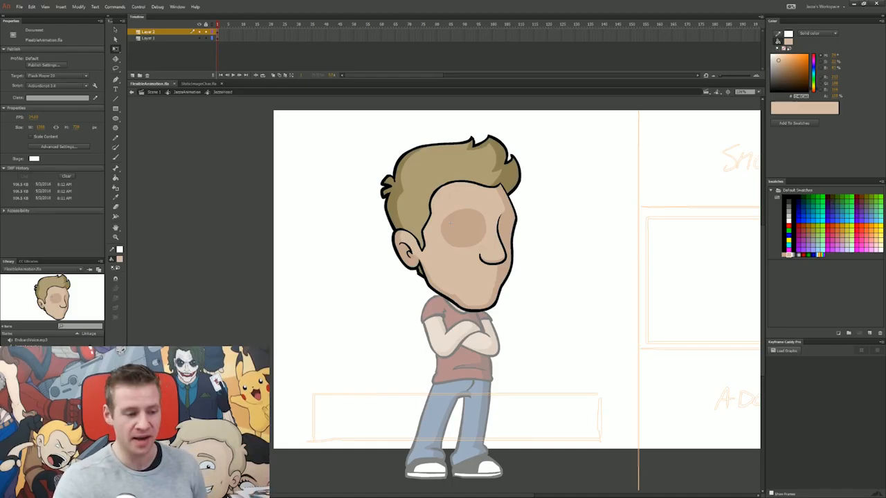
key("i")
key("k")
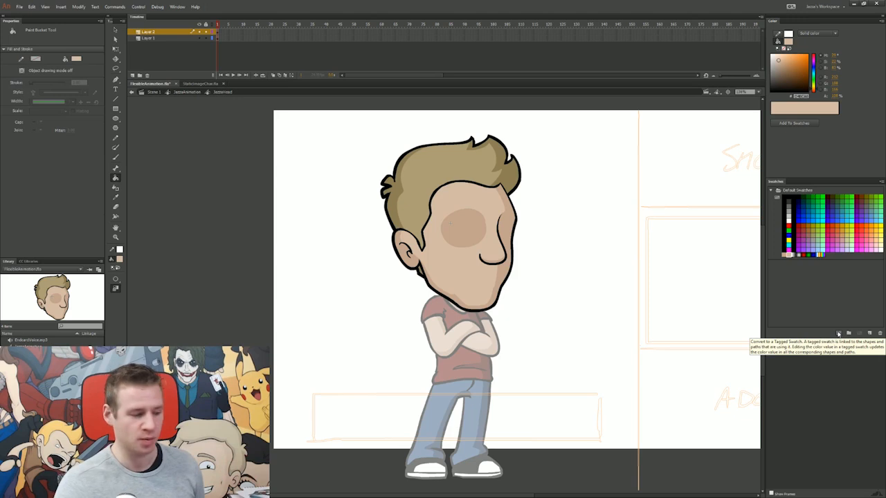
left_click(838, 334)
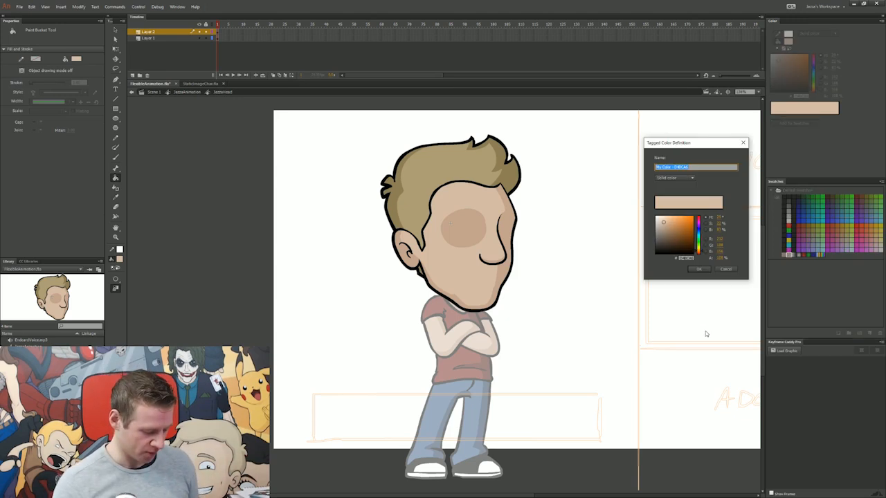
type("SightSkin")
key("Return")
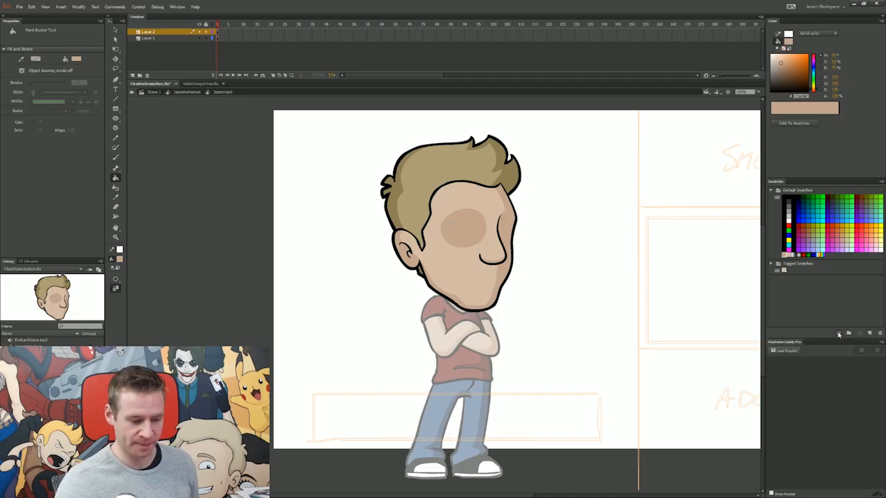
- Convert the darker skin colour to a tagged swatch named DarkSkin
left_click(839, 334)
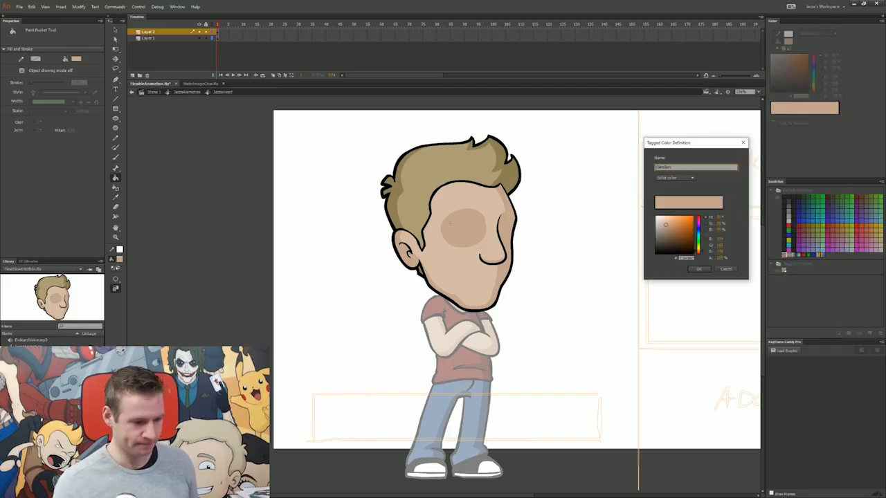
key("Return")
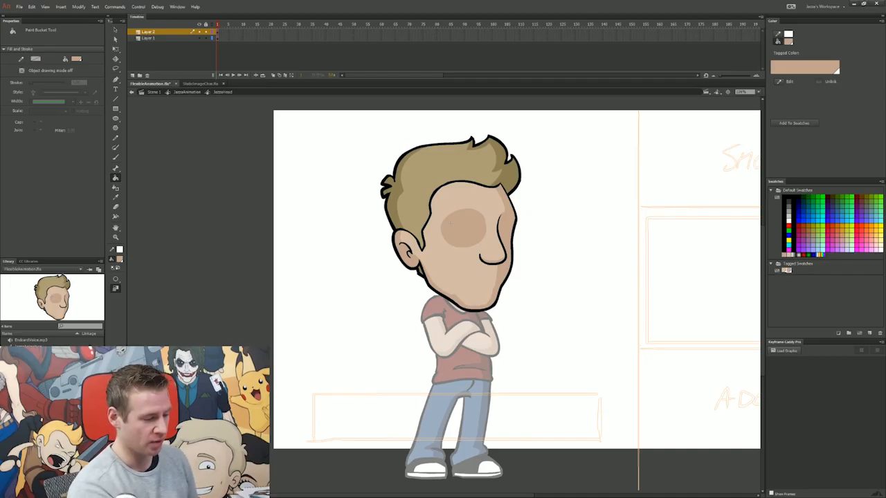
- Try recolouring the DarkSkin tagged swatch to bright blue, and undo the recolouring
left_click(785, 272)
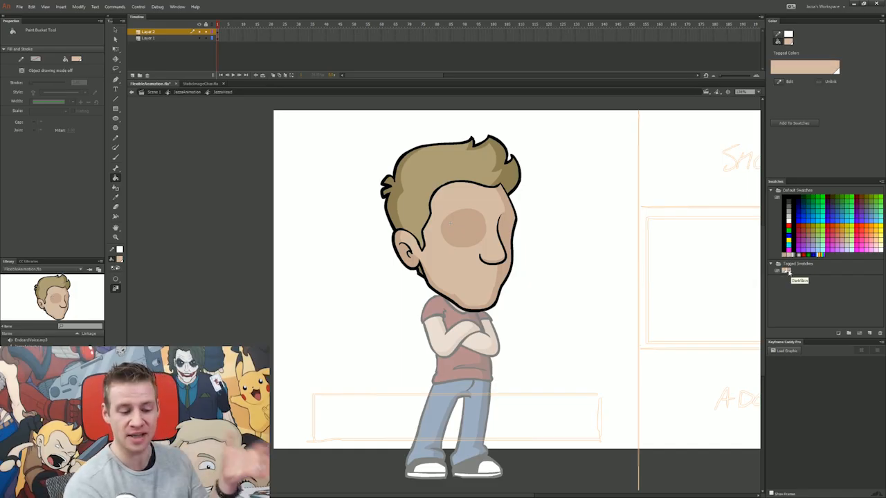
double_click(789, 270)
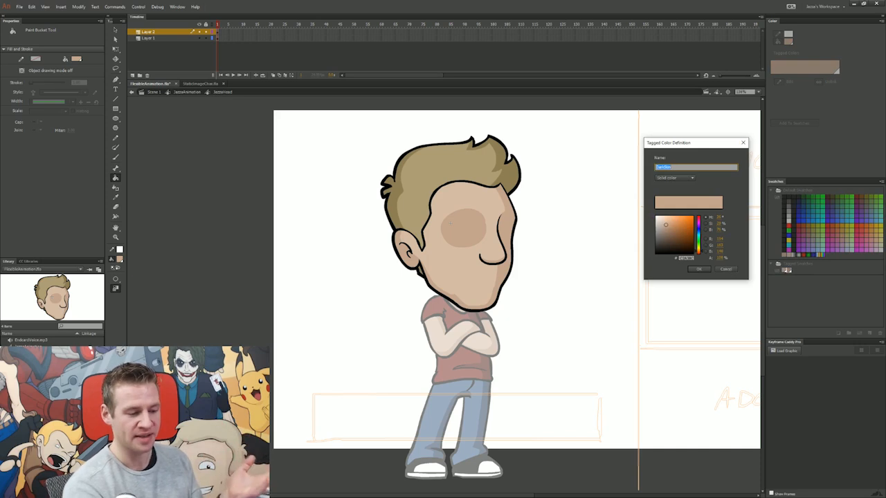
left_click_drag(704, 240, 704, 232)
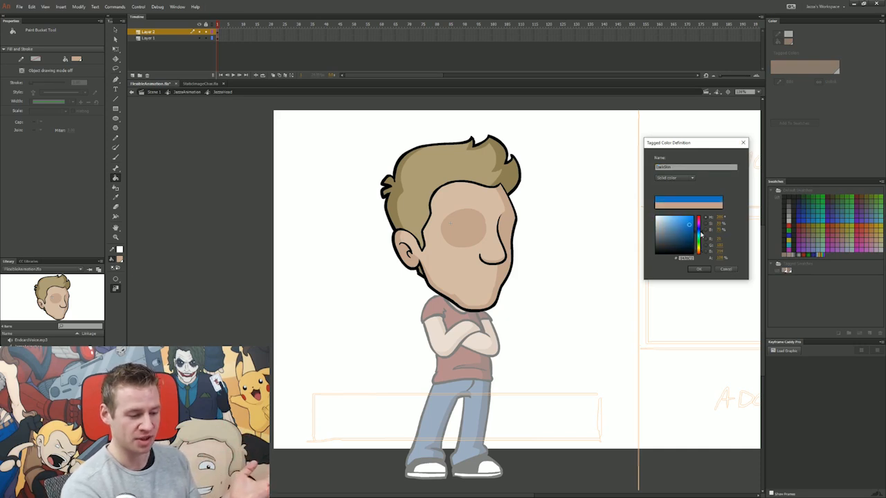
left_click(699, 269)
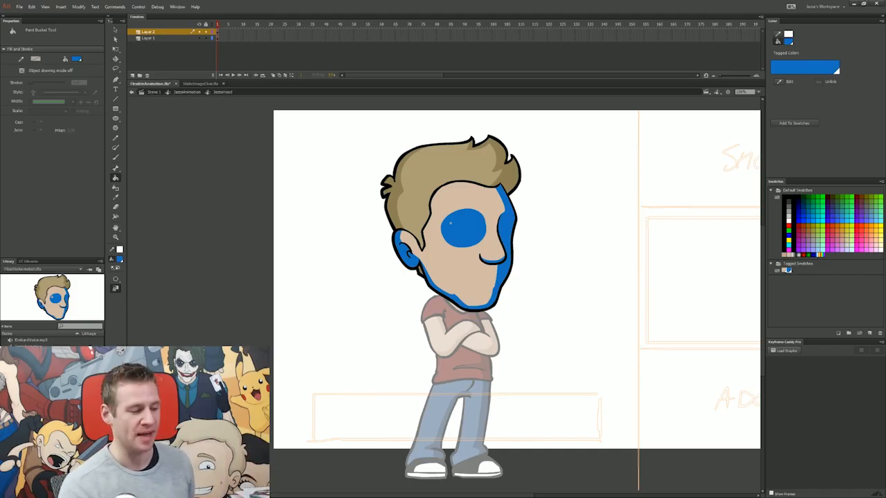
key("ctrl+z")
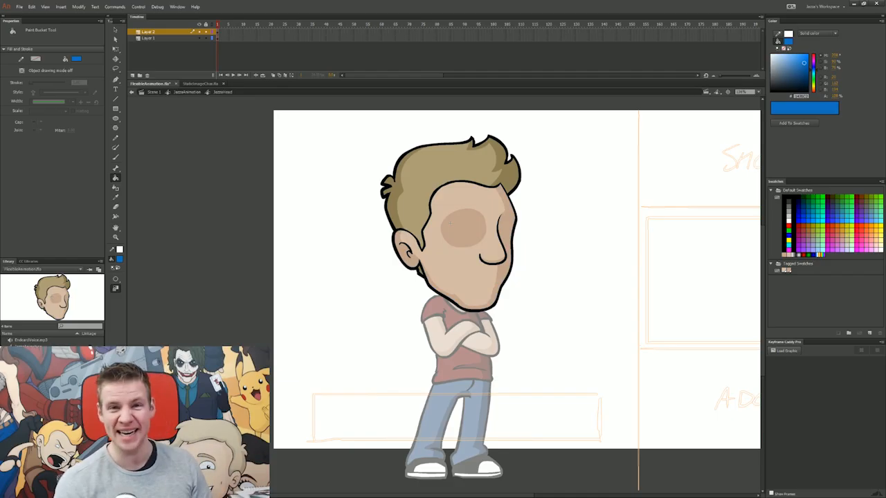
- Draw the standing character's body lines with a black brush over the outlined body sketch
key("b")
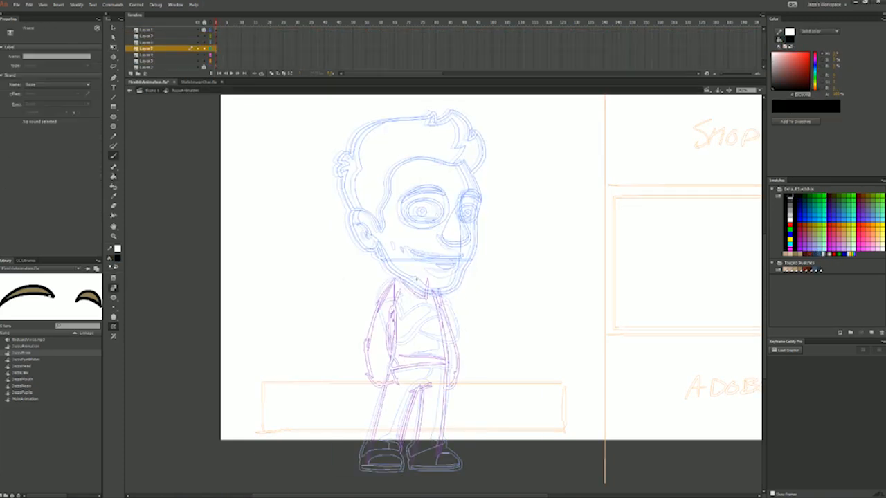
left_click_drag(414, 257, 443, 363)
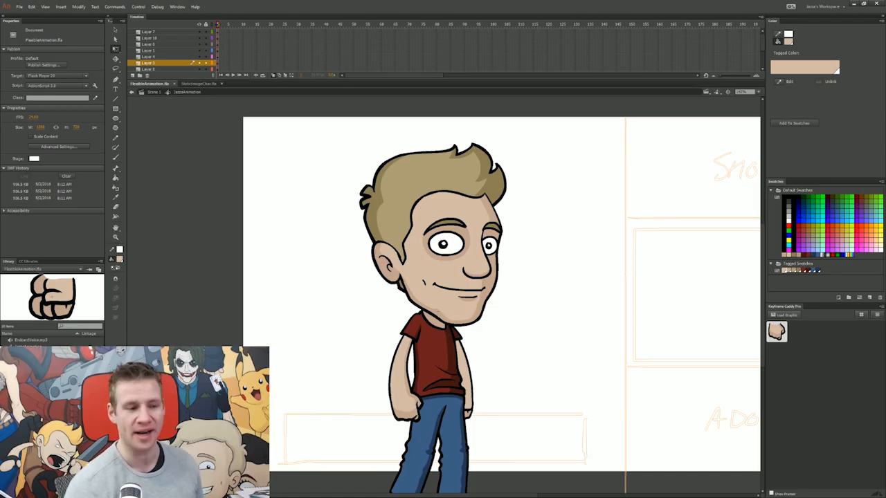
- Return to the main scene, show and delete Layer 1 holding the old reference character, and save the file
key("ctrl+e")
key("ctrl+shift+a")
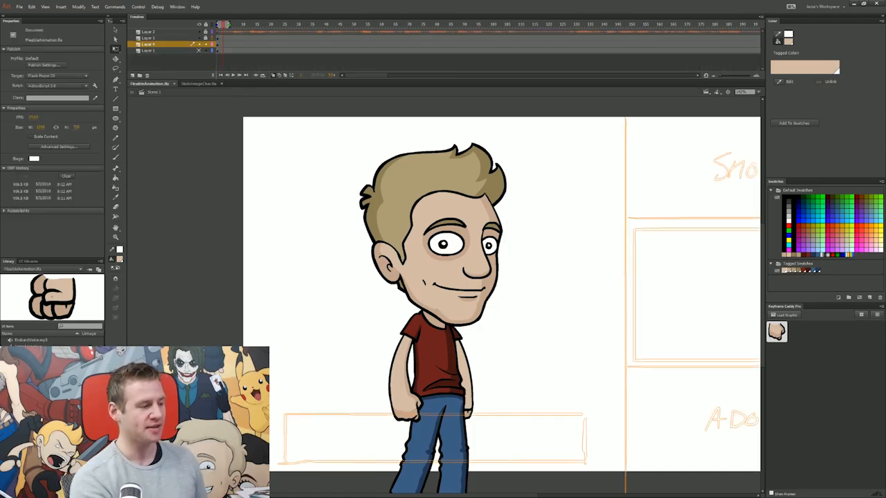
key("ctrl+v")
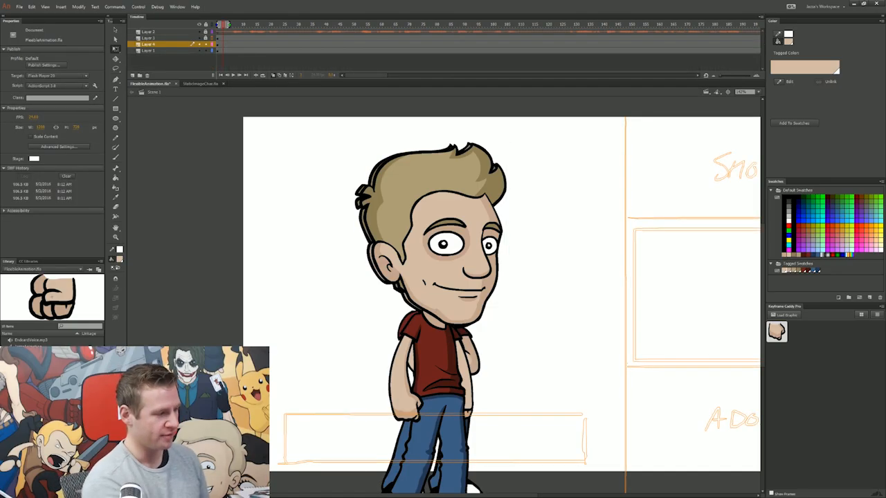
left_click(200, 44)
left_click(199, 44)
left_click(170, 50)
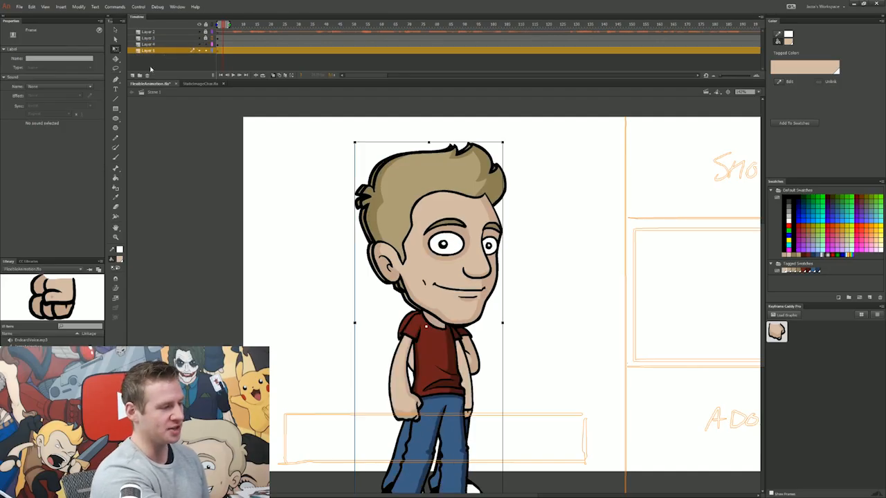
left_click(147, 75)
key("v")
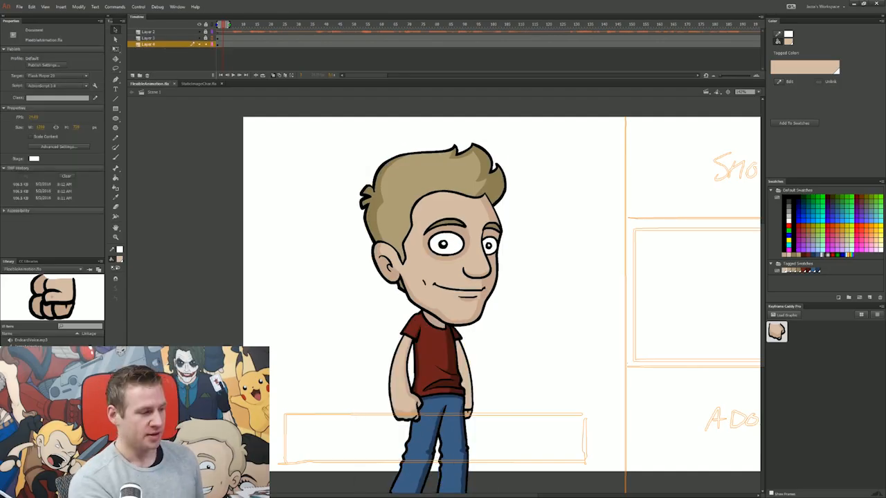
left_click(437, 312)
key("ctrl+s")
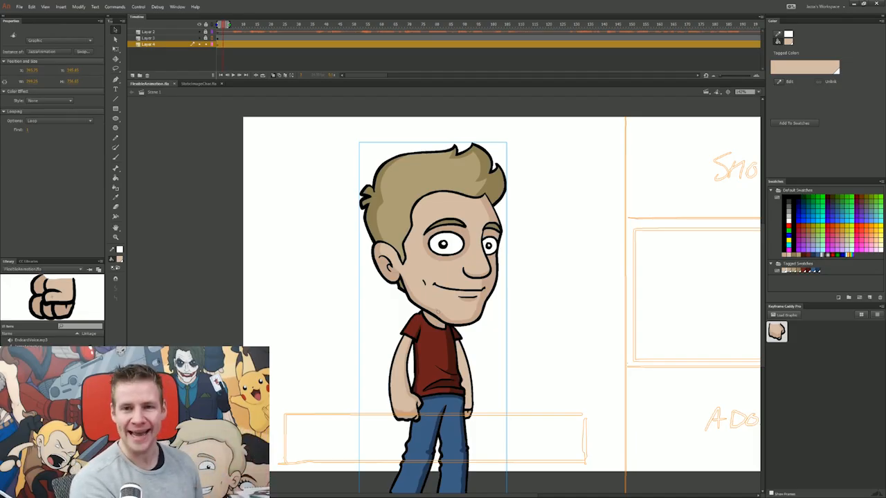
- Open the JazzaAnimation symbol for editing and enlarge the timeline so all its layers fit
double_click(437, 312)
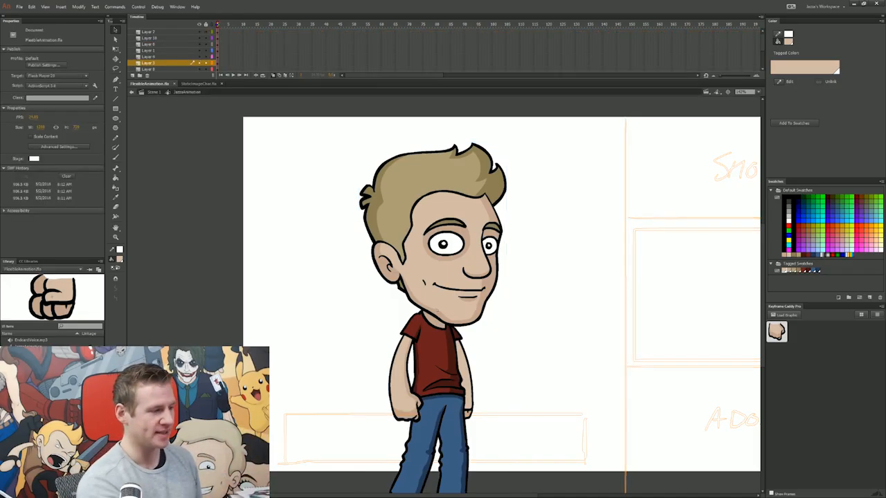
left_click_drag(346, 78, 365, 118)
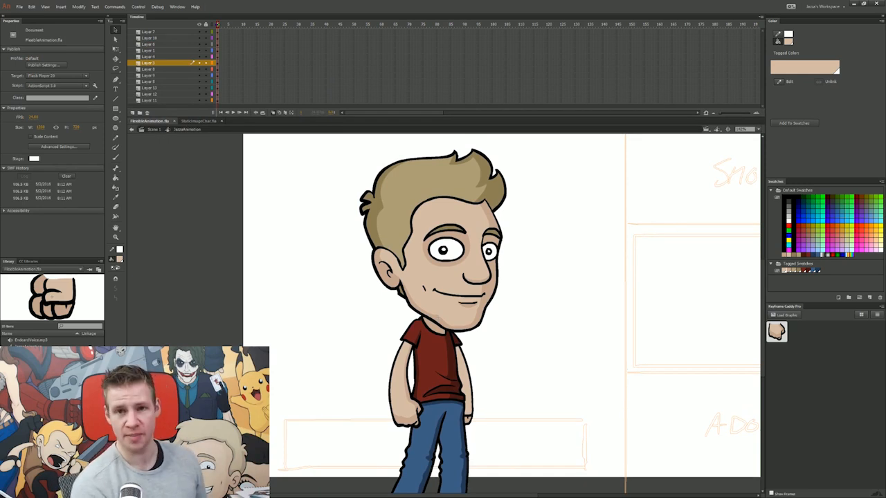
- Move the head away from the body and separate the sleeve, arm and hand pieces on both sides
left_click_drag(436, 277, 581, 277)
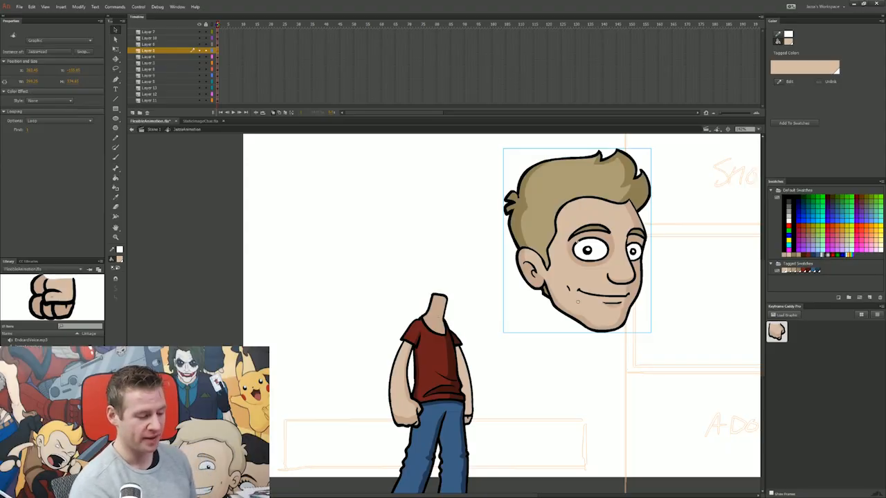
left_click_drag(466, 377, 504, 361)
left_click_drag(456, 337, 492, 307)
left_click_drag(468, 416, 504, 425)
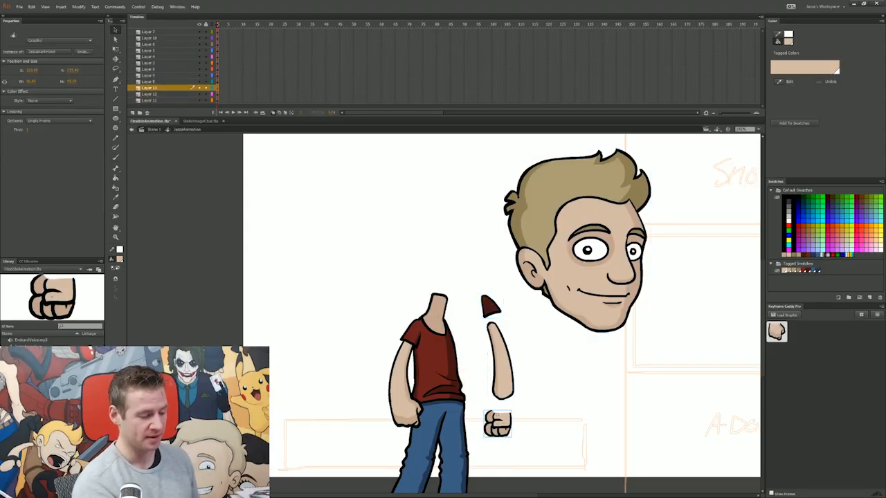
left_click_drag(413, 331, 384, 297)
left_click_drag(403, 370, 367, 360)
left_click_drag(405, 415, 369, 434)
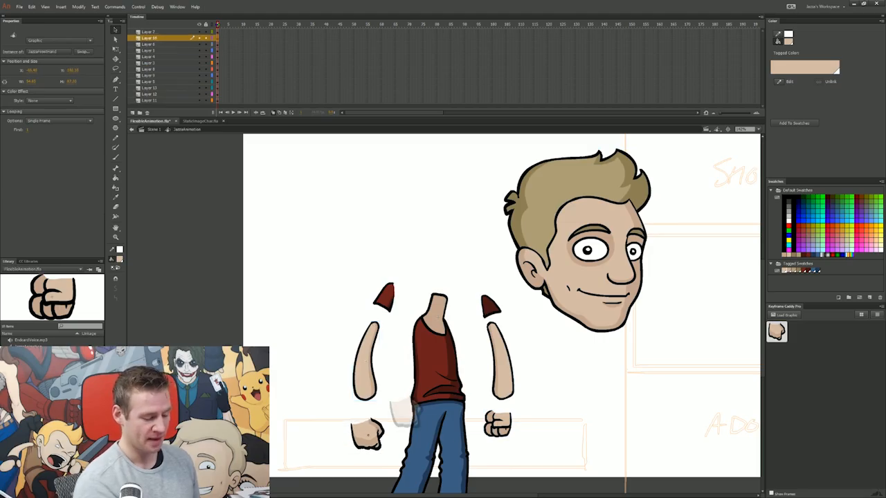
- Raise the torso off the hips and spread apart the upper and lower pieces of both legs
left_click_drag(437, 346, 439, 260)
left_click_drag(451, 395, 461, 390)
left_click_drag(456, 438, 470, 451)
left_click_drag(425, 393, 414, 389)
mouse_move(415, 437)
left_mouse_down()
mouse_move(398, 450)
mouse_move(404, 444)
left_mouse_up()
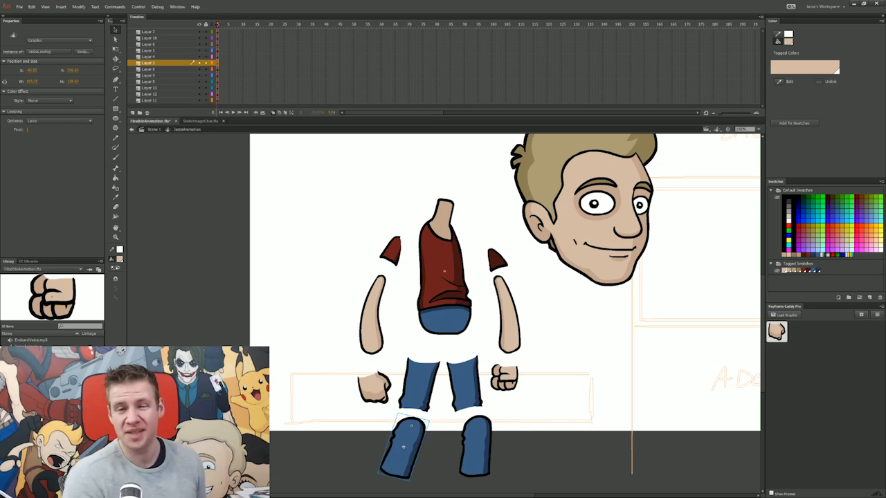
left_click_drag(505, 311, 507, 321)
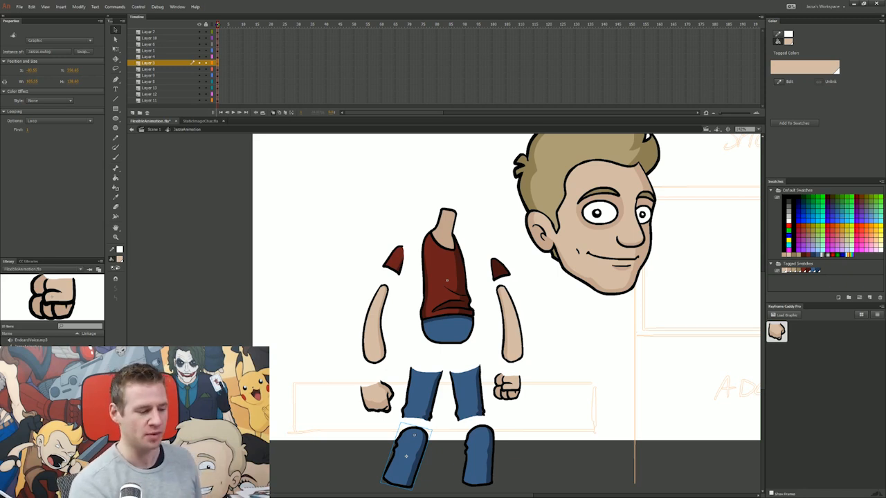
left_click_drag(513, 312, 509, 325)
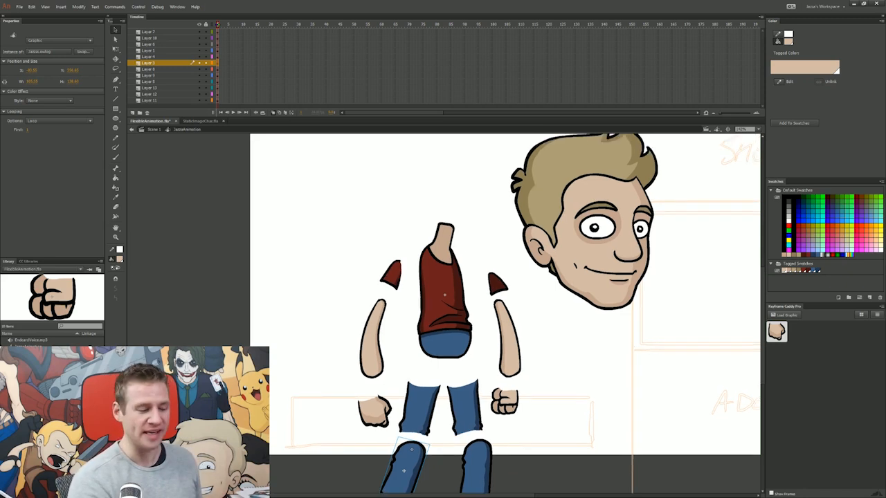
left_click_drag(512, 312, 518, 292)
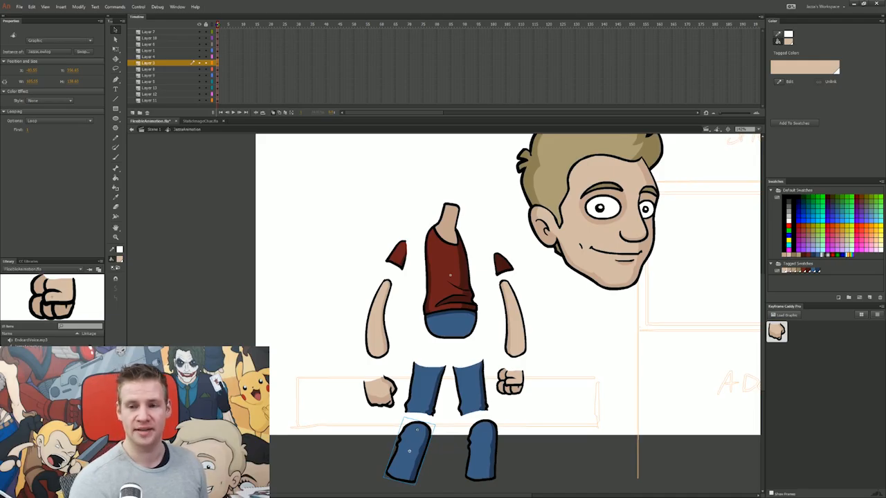
- Undo all the moves of the legs, torso, arms and head to reassemble the character
key("ctrl+z")
key("ctrl+z")
key("ctrl+z")
key("ctrl+z")
key("ctrl+z")
key("ctrl+z")
key("ctrl+z")
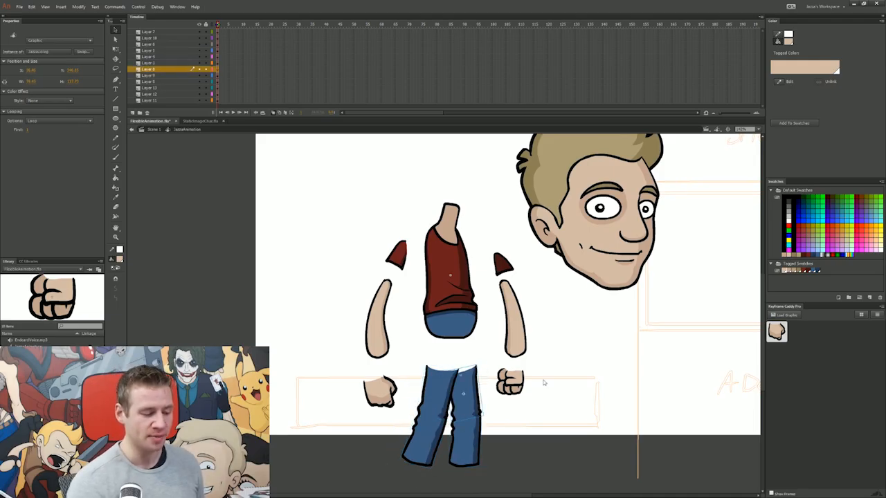
key("ctrl+z")
key("ctrl+z")
key("ctrl+z")
key("ctrl+z")
key("ctrl+z")
key("ctrl+z")
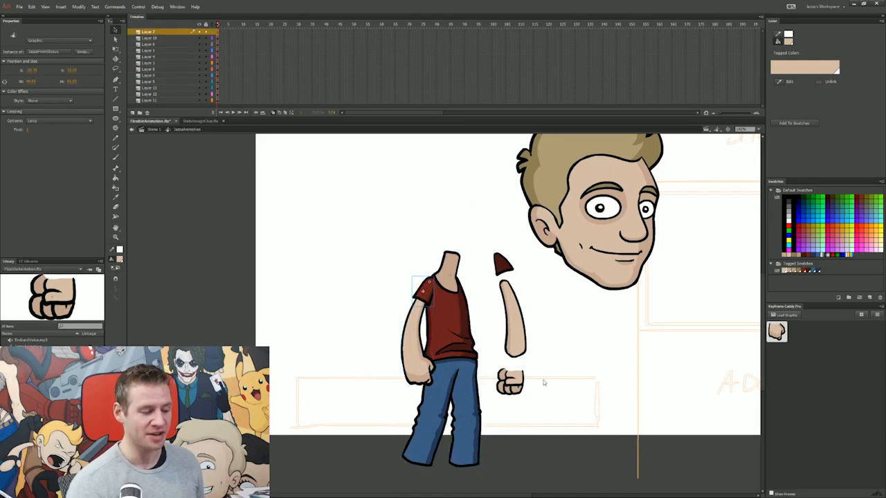
key("ctrl+z")
key("ctrl+z")
key("ctrl+z")
key("ctrl+z")
key("ctrl+z")
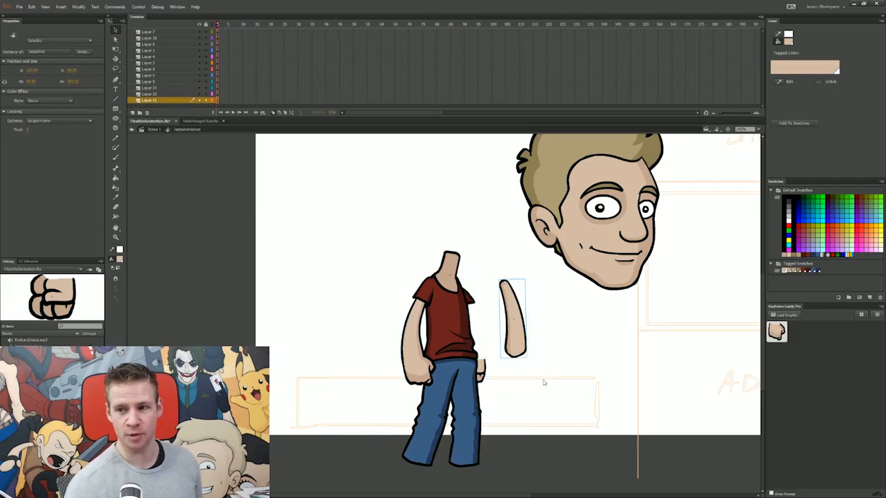
left_click(504, 283)
left_click_drag(504, 283, 501, 317)
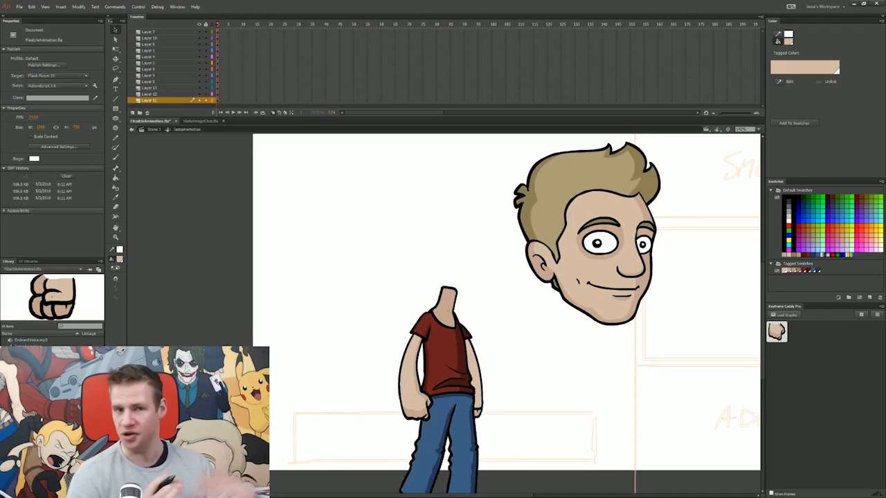
key("ctrl+z")
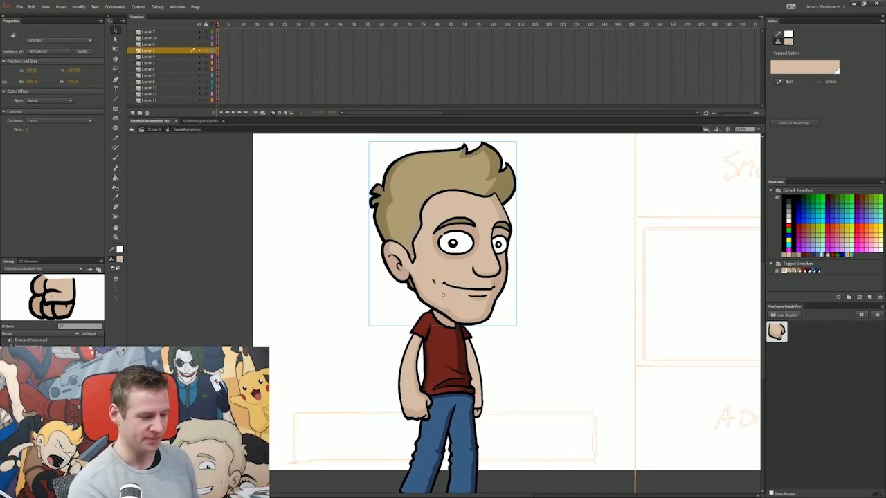
- Deselect the head and open the nested JazzaHead symbol for editing
key("ctrl+shift+a")
left_click_drag(506, 306, 509, 314)
left_click_drag(450, 318, 451, 323)
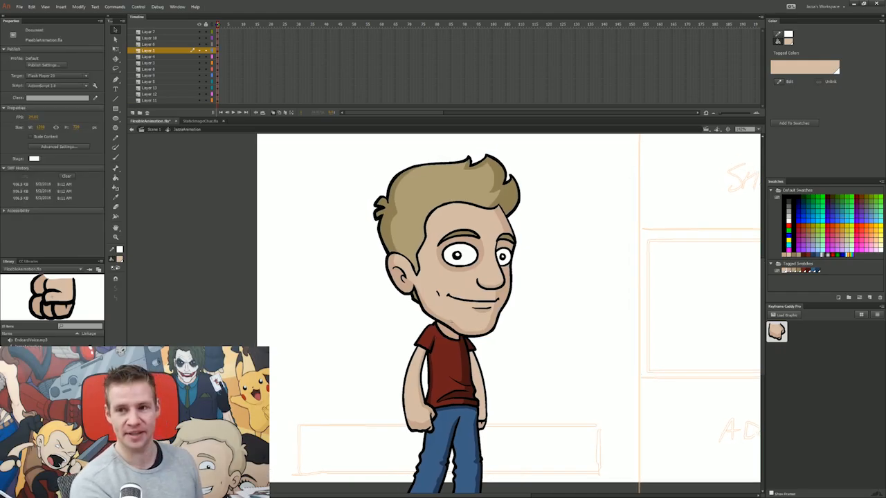
left_click_drag(451, 323, 441, 331)
double_click(441, 331)
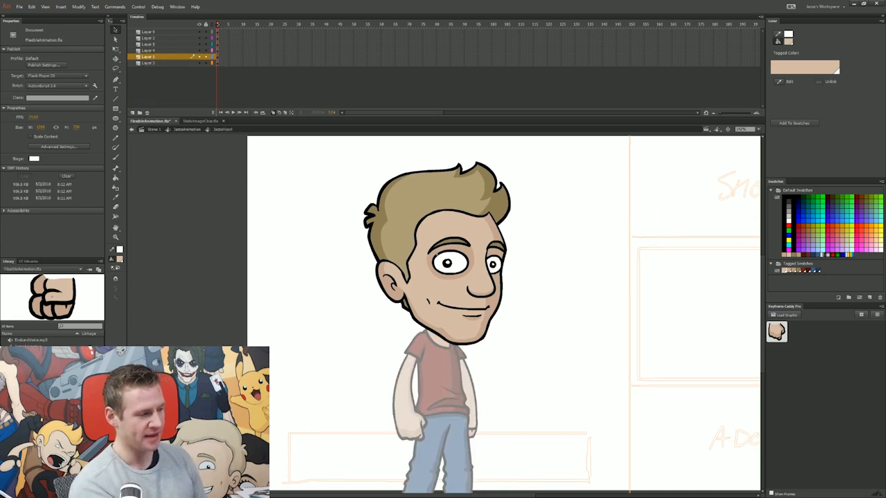
- Hide all the head layers and reveal them one by one from the base upward to examine the facial parts
left_click(198, 24)
left_click(198, 63)
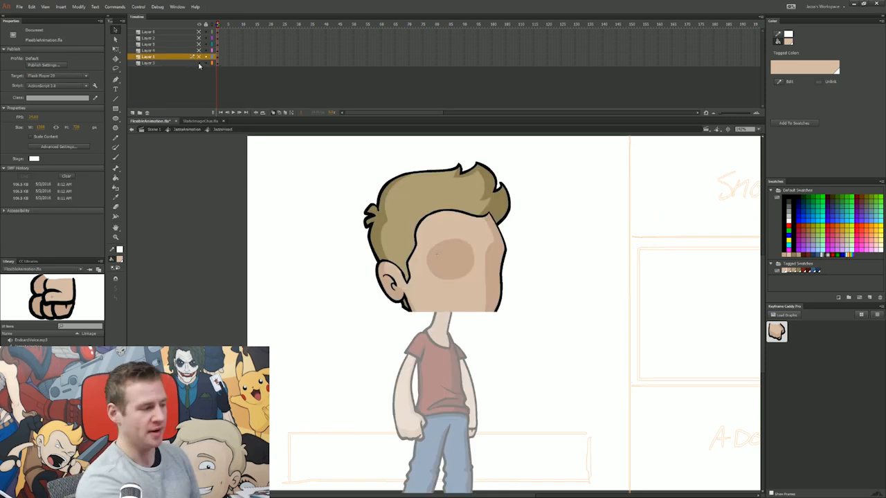
left_click(199, 57)
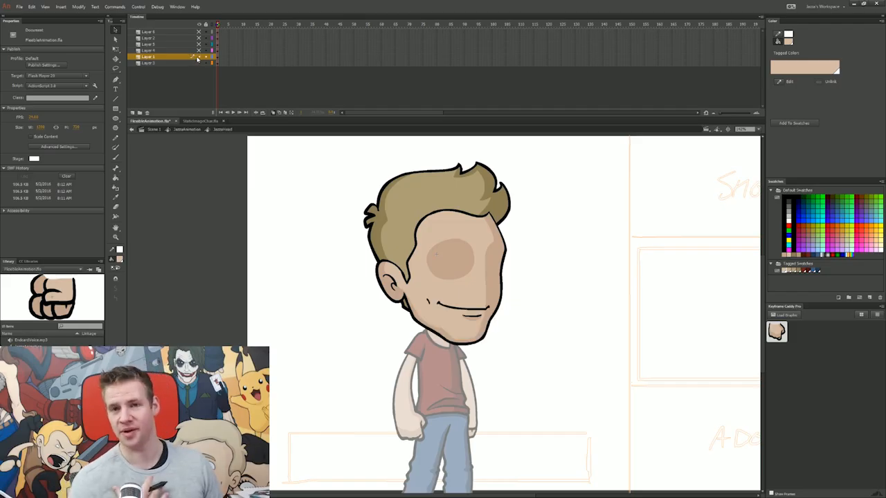
left_click(198, 50)
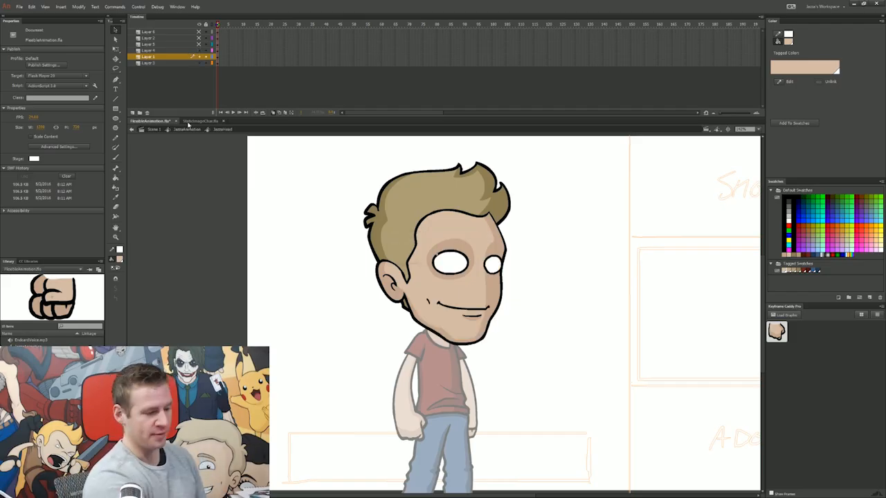
left_click(199, 44)
left_click(199, 38)
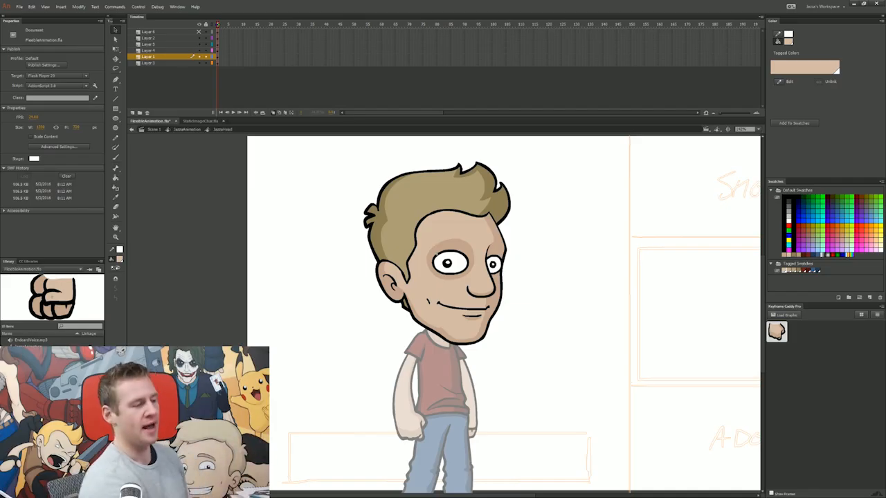
left_click(199, 38)
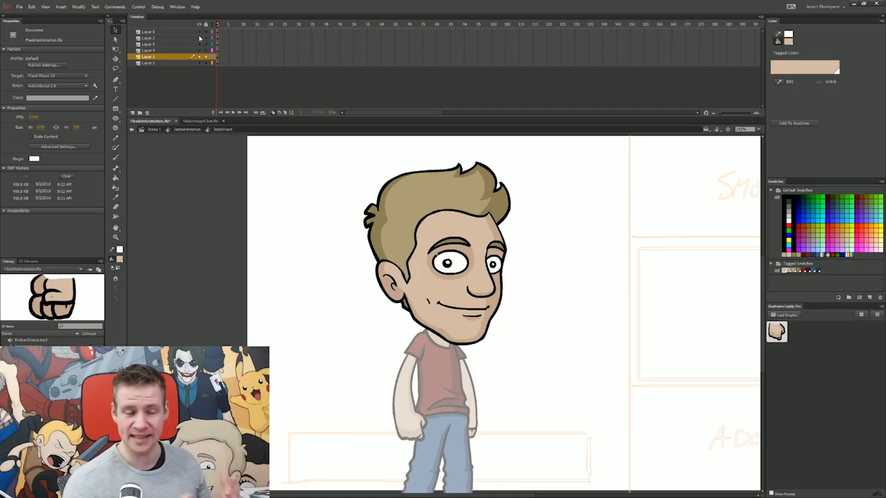
- Add a new layer above the head layers and brush a red circle beside the head
left_click(160, 32)
left_click(132, 112)
mouse_move(505, 305)
left_mouse_down()
mouse_move(452, 310)
mouse_move(497, 301)
left_mouse_up()
left_click(788, 226)
key("b")
left_click_drag(380, 251, 376, 238)
mouse_move(524, 236)
left_mouse_down()
mouse_move(480, 300)
mouse_move(524, 233)
mouse_move(516, 225)
left_mouse_up()
key("ctrl+z")
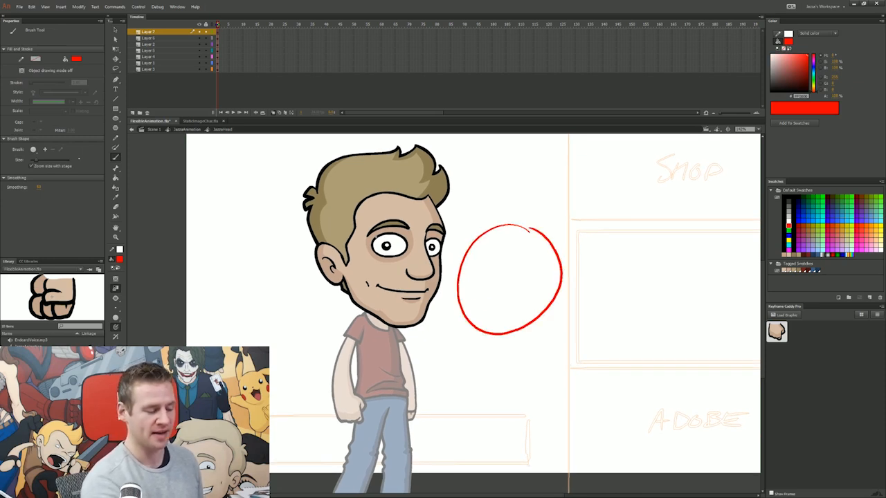
- Write CHAR in the circle and draw a connector branching from it to a circled HEAD label
left_click_drag(484, 267, 489, 280)
left_click_drag(498, 266, 498, 280)
left_click_drag(490, 274, 498, 273)
left_click_drag(500, 280, 568, 285)
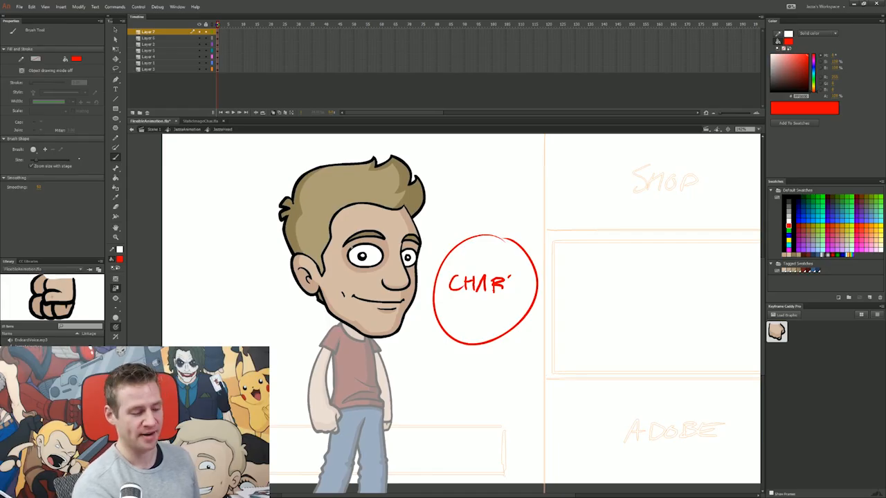
left_click_drag(564, 213, 563, 351)
mouse_move(564, 210)
left_mouse_down()
mouse_move(600, 207)
mouse_move(633, 187)
mouse_move(635, 234)
mouse_move(620, 211)
left_mouse_up()
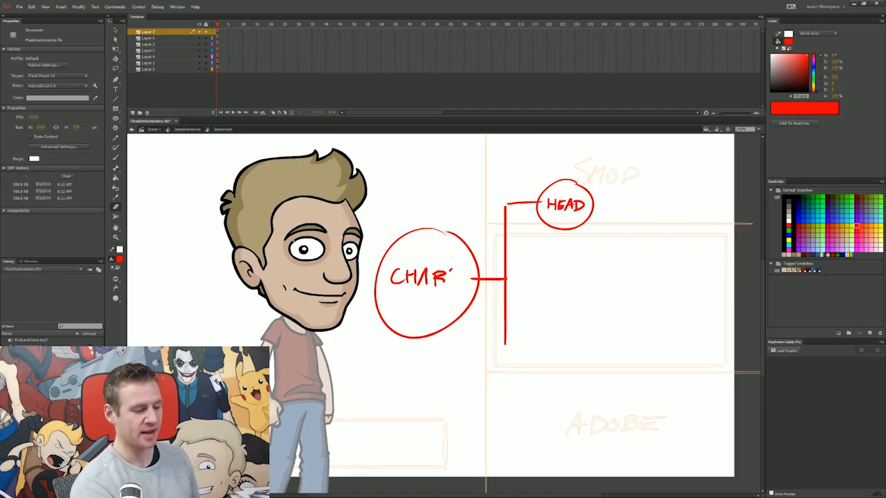
- Brush further red branches below HEAD, labelled TORSO, ARMS, LEGS and ETC
key("b")
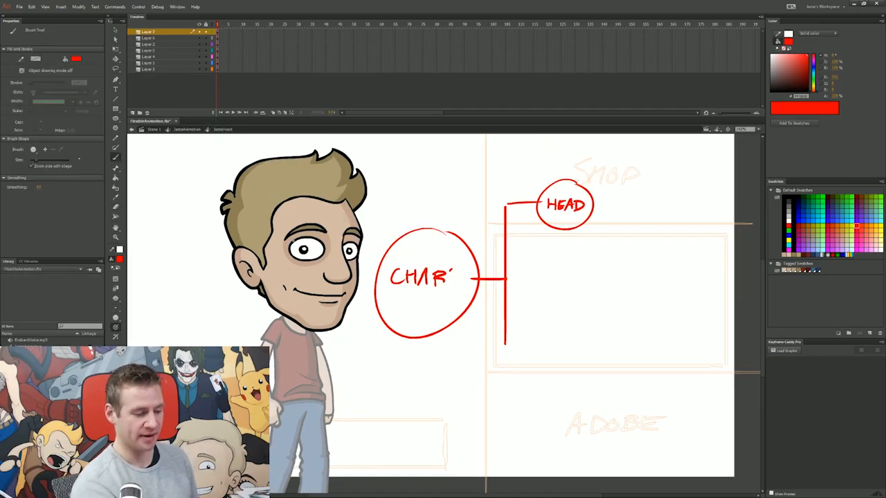
left_click_drag(507, 251, 545, 248)
key("ctrl+z")
mouse_move(541, 248)
left_mouse_down()
mouse_move(541, 257)
mouse_move(556, 257)
left_mouse_up()
mouse_move(557, 249)
left_mouse_down()
mouse_move(565, 257)
mouse_move(579, 249)
left_mouse_up()
left_click_drag(506, 277, 530, 276)
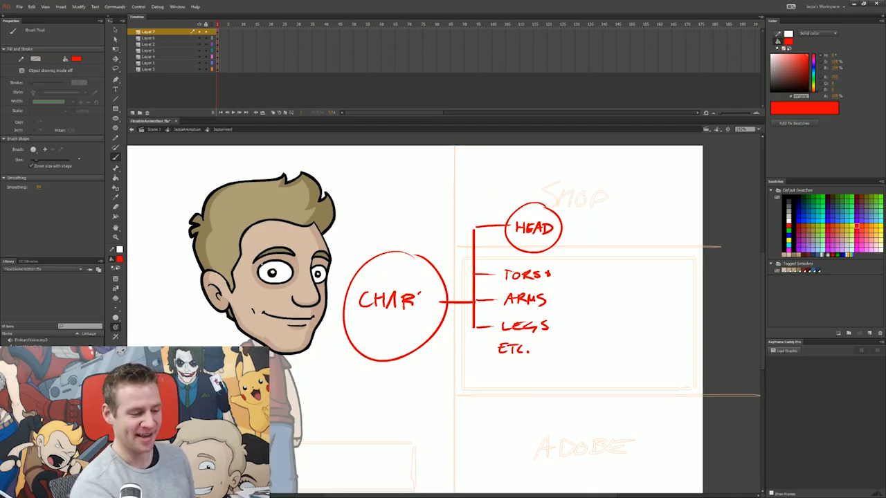
- Draw a bracket extending from the HEAD circle and list EYES, NOSE, MOUTH and BASE inside it
left_click_drag(562, 229, 587, 229)
left_click_drag(591, 175, 591, 293)
left_click_drag(592, 171, 602, 170)
left_click_drag(591, 292, 607, 295)
left_click_drag(619, 296, 628, 295)
left_click_drag(636, 286, 630, 294)
left_click_drag(641, 285, 649, 295)
left_click_drag(603, 266, 653, 266)
mouse_move(606, 240)
left_mouse_down()
mouse_move(614, 230)
mouse_move(642, 239)
left_mouse_up()
left_click_drag(607, 205, 617, 215)
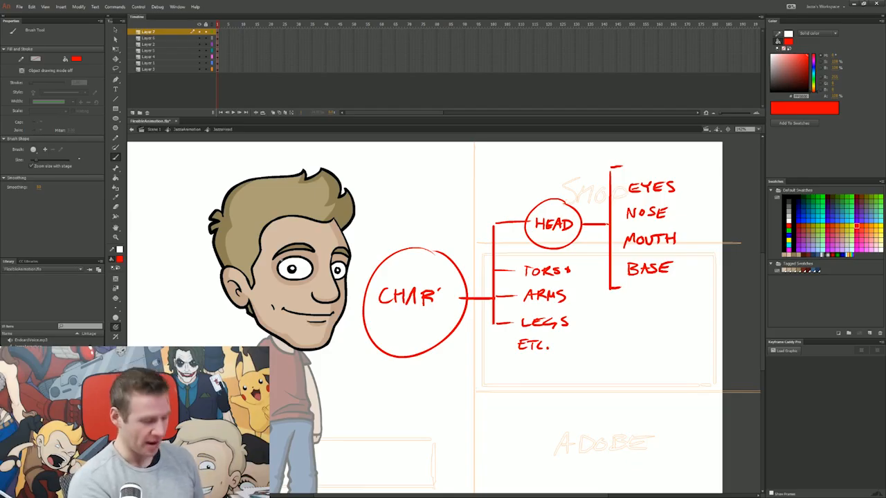
- Mark the facial-feature list and the HEAD branch with temporary red strokes and undo them
key("v")
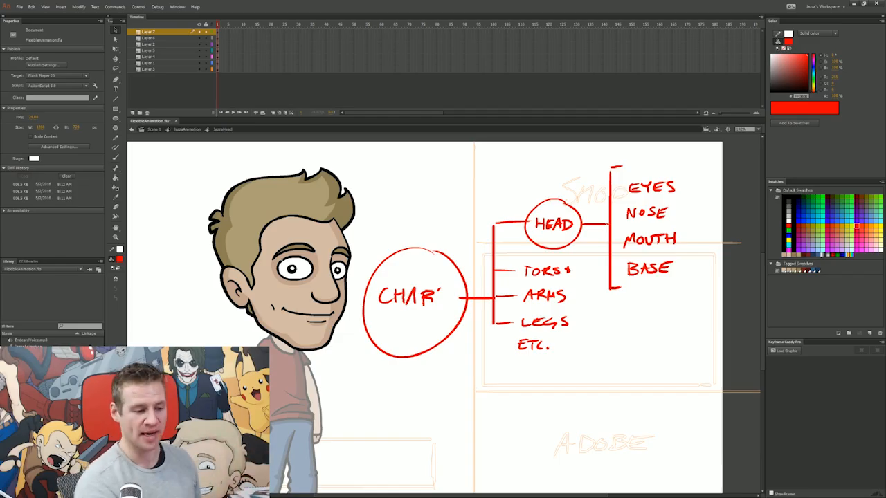
key("b")
mouse_move(684, 178)
left_mouse_down()
mouse_move(617, 188)
mouse_move(671, 169)
mouse_move(648, 167)
left_mouse_up()
key("ctrl+z")
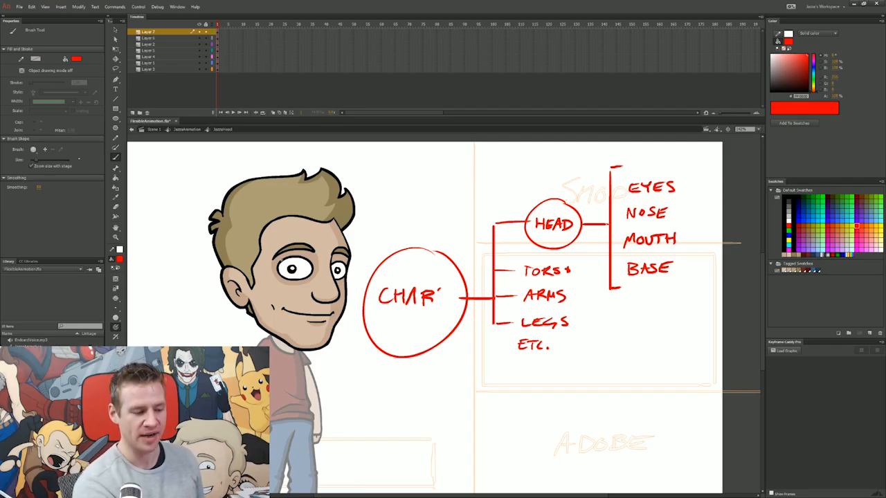
left_click_drag(529, 200, 596, 165)
key("ctrl+z")
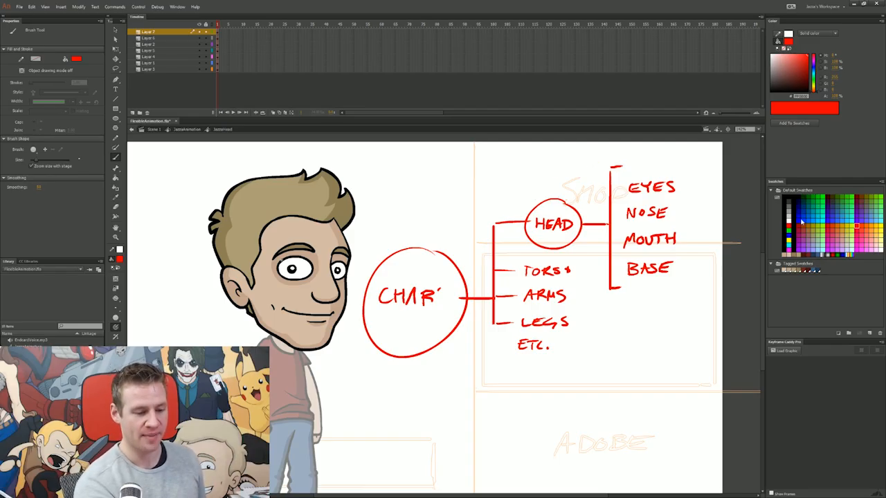
- Set the brush colour to blue and sketch temporary marks over the HEAD circle, feature list and eye, undoing the diagram marks
left_click(798, 222)
mouse_move(615, 208)
left_mouse_down()
mouse_move(673, 161)
mouse_move(637, 281)
left_mouse_up()
key("ctrl+z")
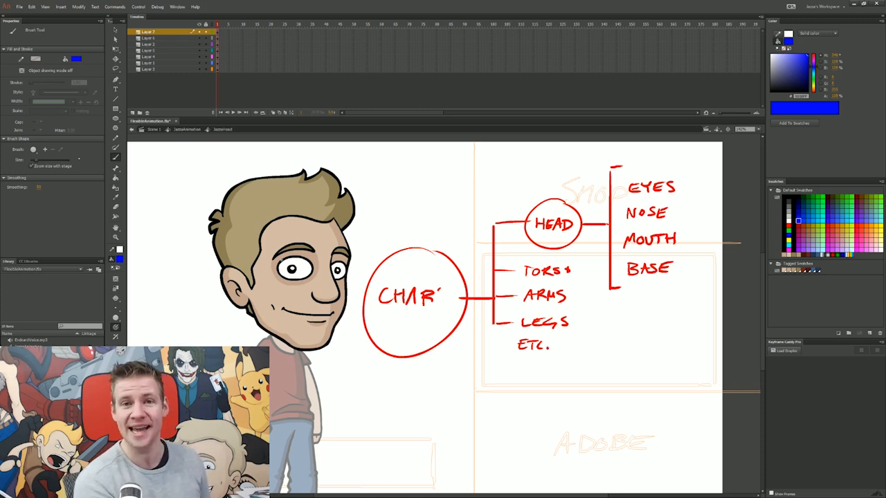
mouse_move(551, 202)
left_mouse_down()
mouse_move(532, 231)
mouse_move(539, 234)
left_mouse_up()
left_click_drag(566, 211, 544, 244)
key("ctrl+z")
key("ctrl+z")
key("ctrl+z")
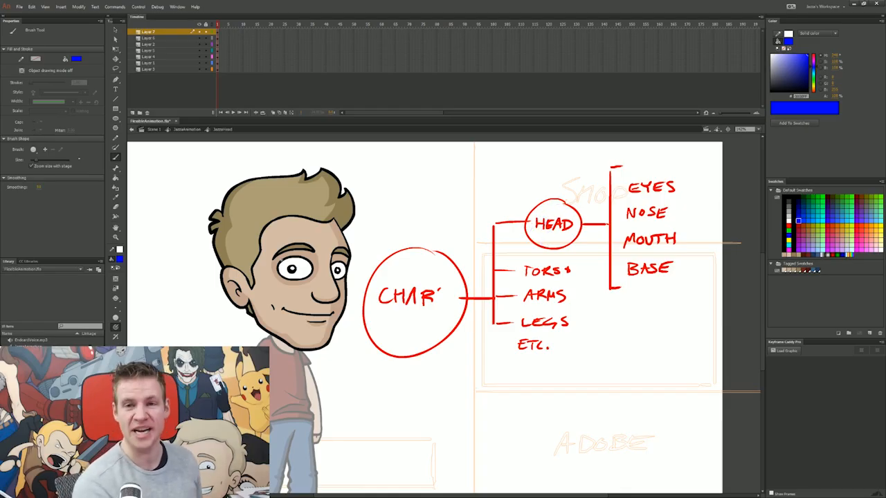
left_click_drag(631, 165, 633, 302)
key("ctrl+z")
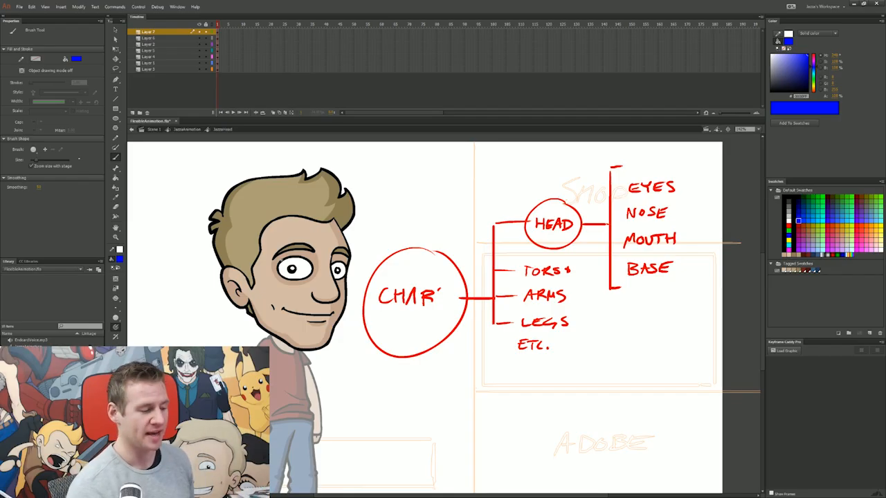
left_click_drag(280, 261, 304, 255)
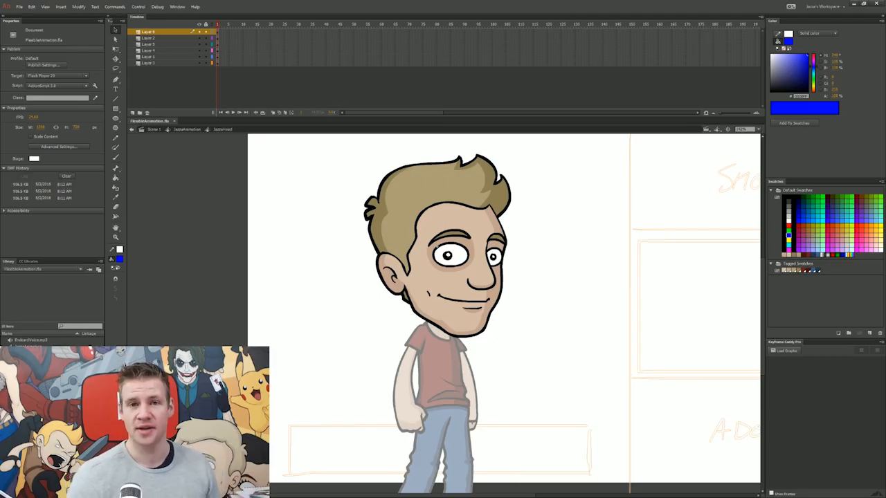
- Open the nested JazzaMouth symbol and show its Layer 1 as outlines for drawing with the Brush tool
double_click(452, 321)
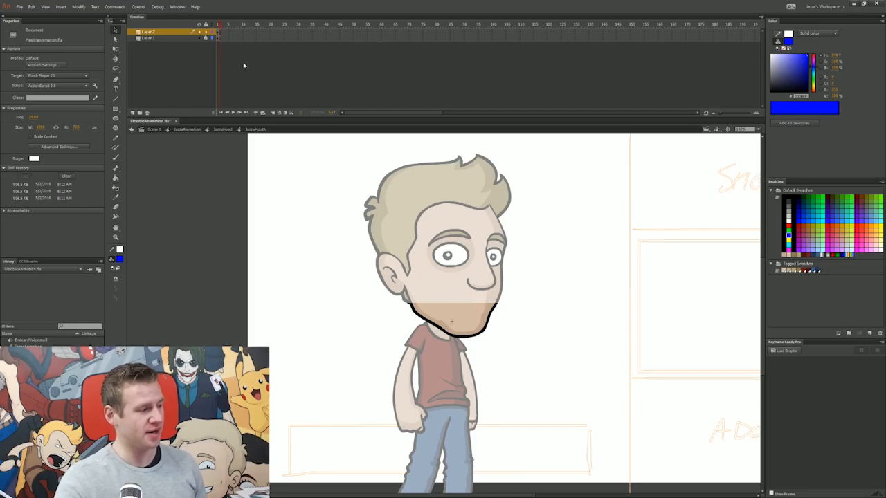
left_click(212, 38)
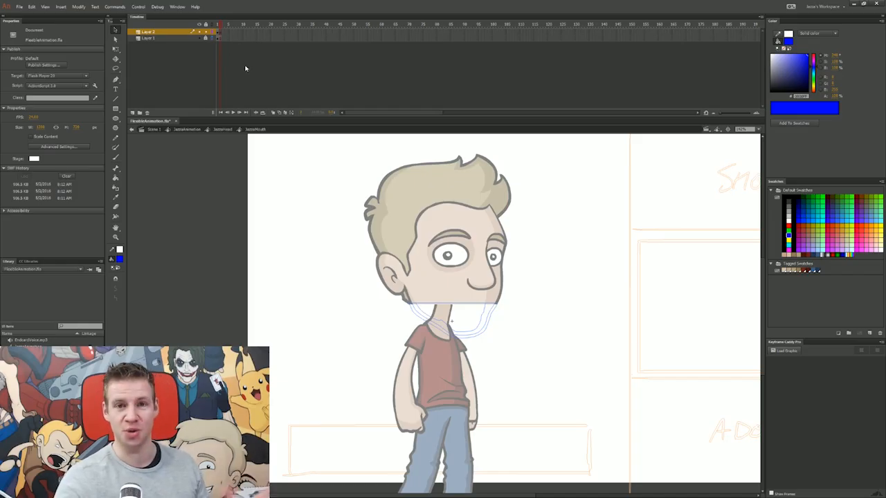
key("b")
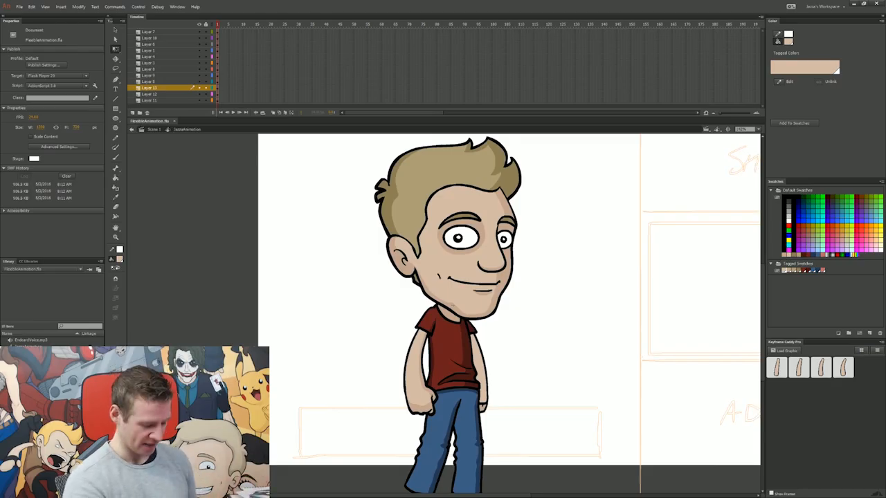
- Open the JazzaHead symbol for editing and load the mouth's frames into Keyframe Caddy
key("v")
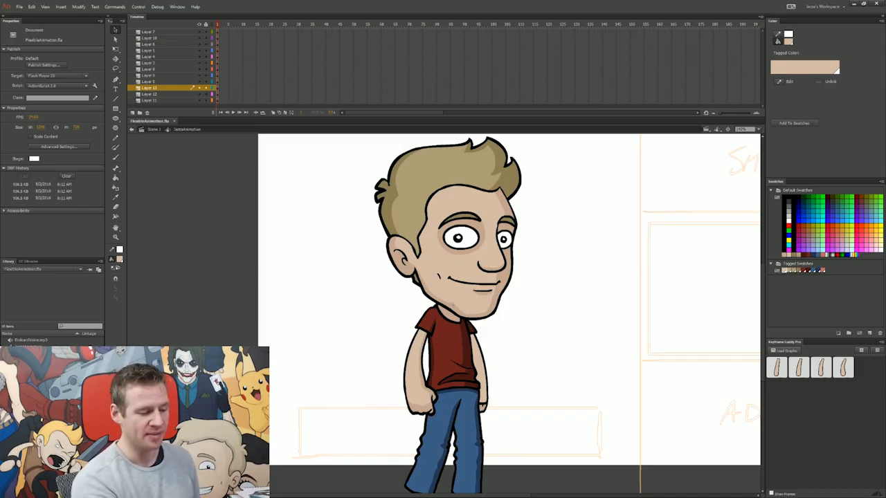
left_click(449, 291)
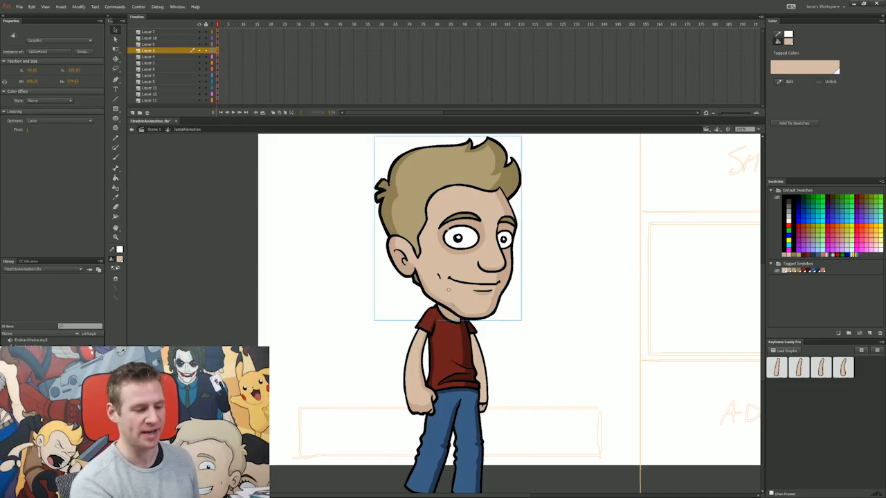
double_click(448, 289)
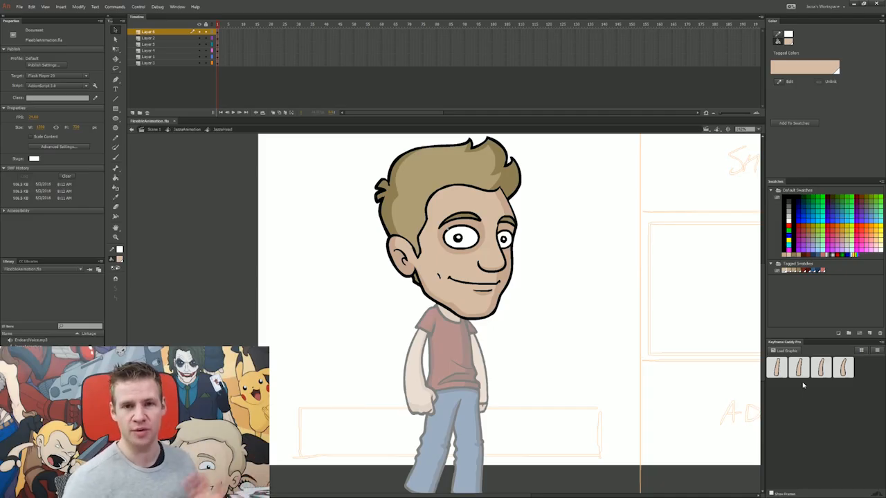
left_click(463, 297)
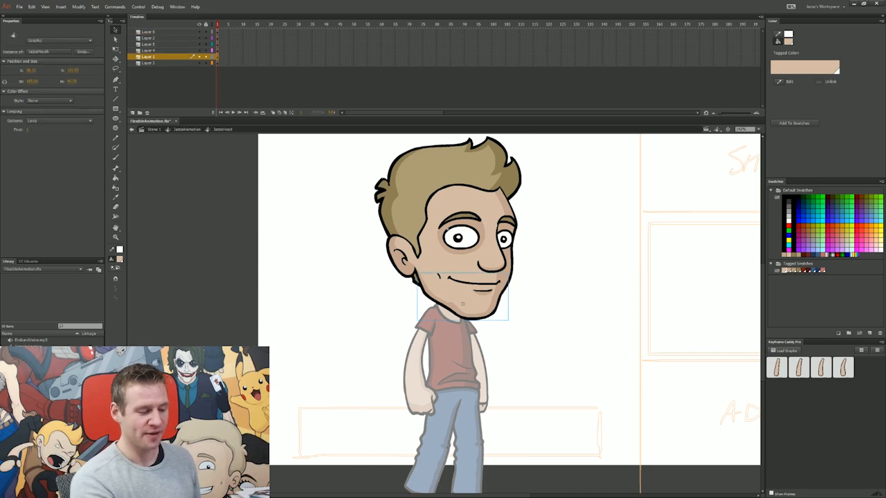
left_click(792, 352)
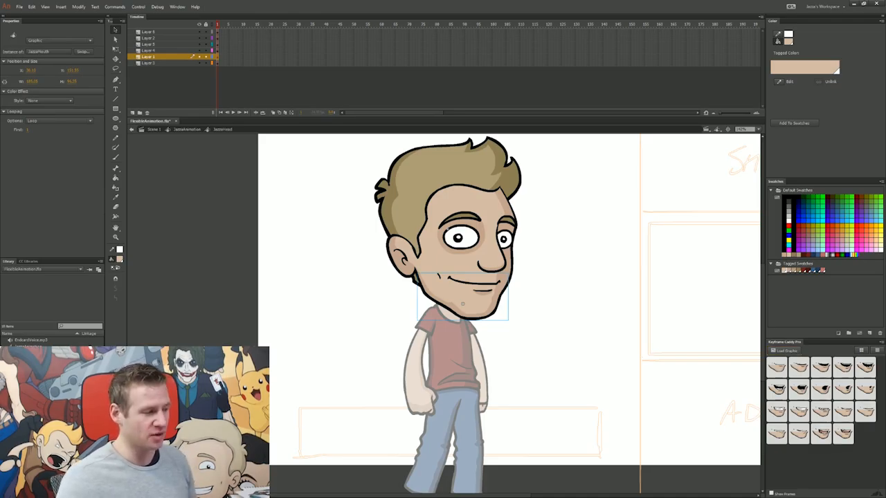
- Open the mouth symbol and step forward and back through its frames to examine the drawn mouth shapes
double_click(462, 296)
key("period")
key("period")
key("period")
key("period")
key("period")
key("period")
key("period")
key("period")
key("period")
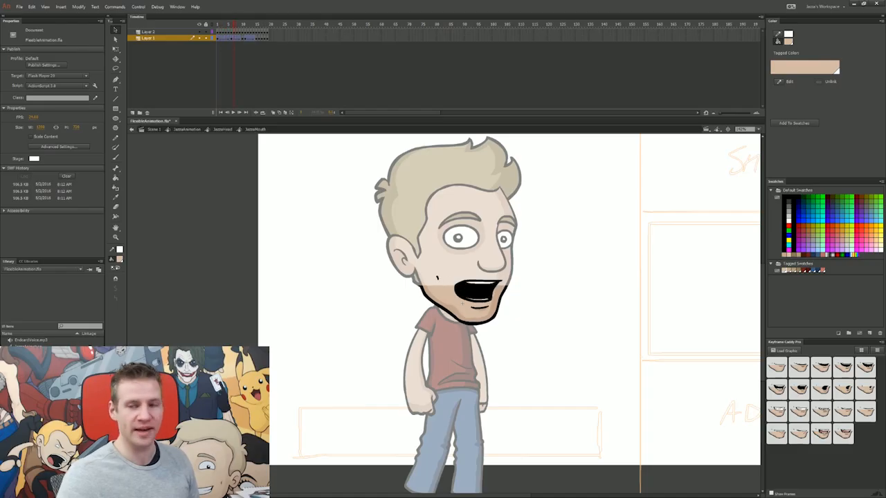
key("comma")
key("comma")
key("comma")
key("comma")
key("comma")
key("comma")
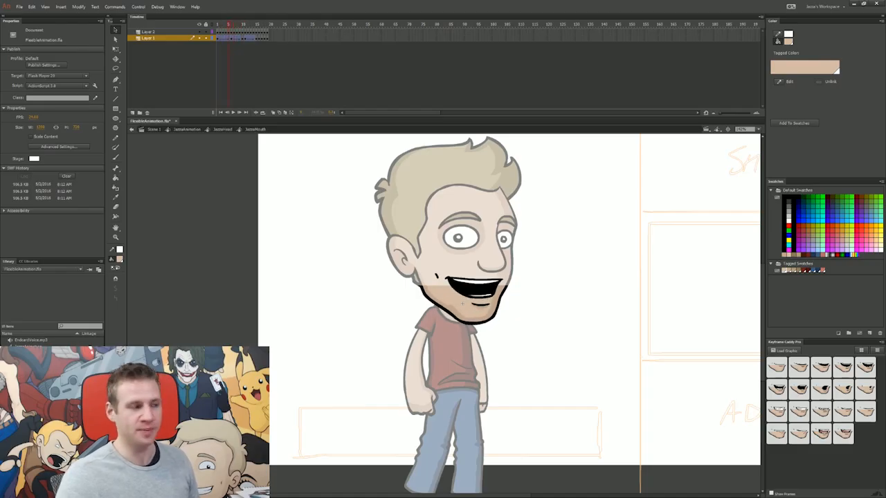
key("Escape")
key("Escape")
- Select the mouth and try several open and toothy mouth poses, returning to the closed smile
left_click(463, 303)
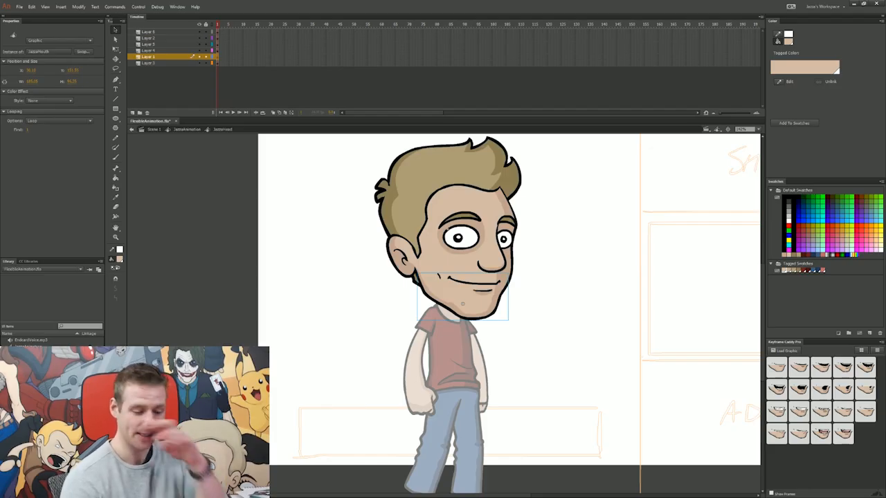
left_click(821, 413)
left_click(840, 432)
left_click(800, 434)
left_click(822, 390)
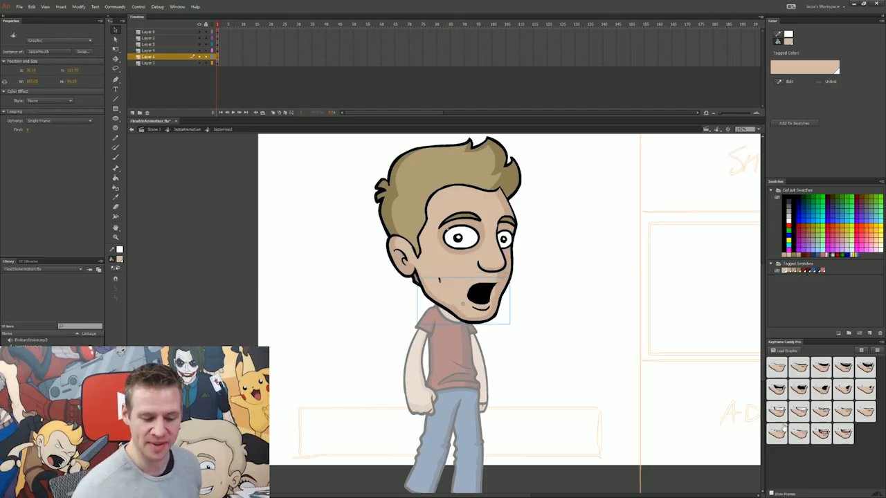
left_click(778, 433)
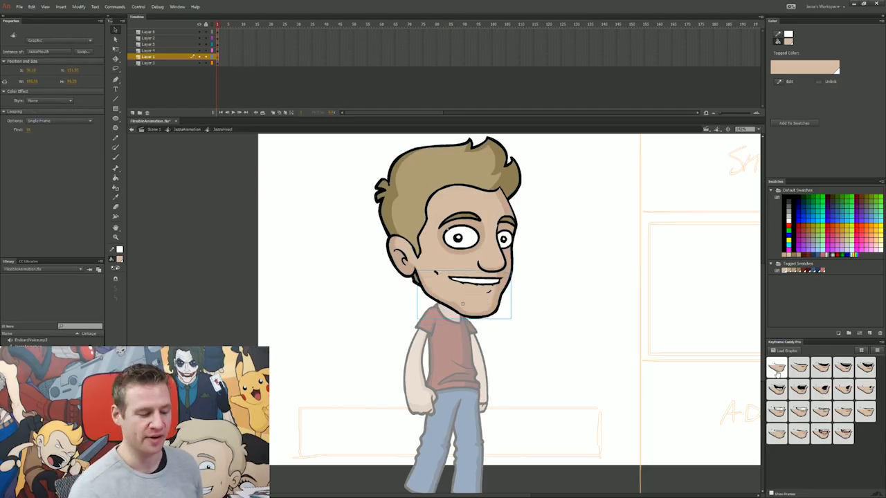
left_click(777, 371)
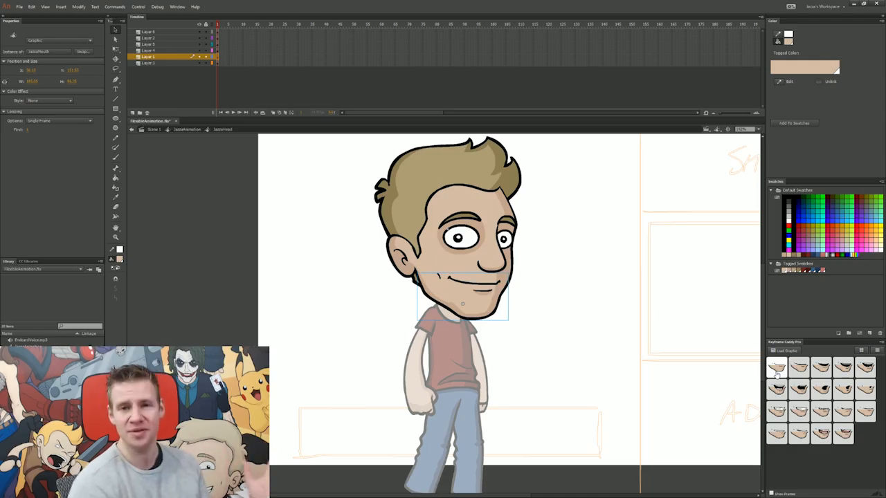
- Cycle through more open mouth poses, restore the closed smile and save the document
left_click(821, 369)
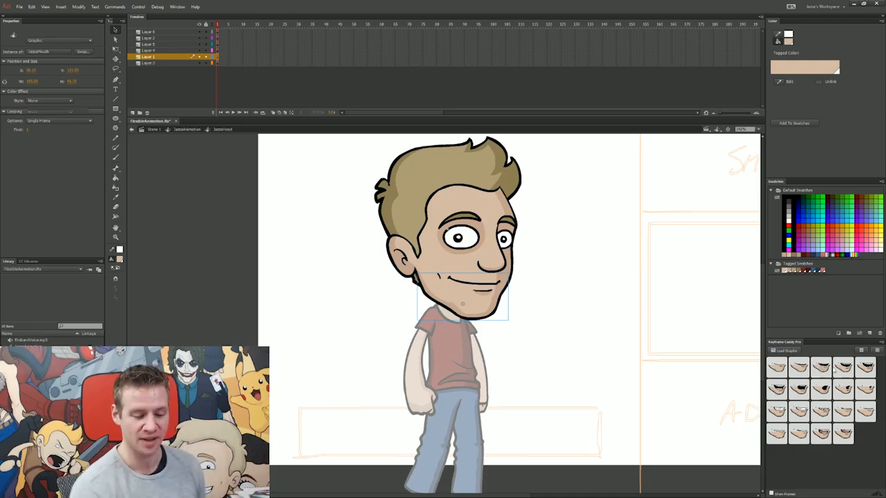
left_click(844, 369)
left_click(864, 370)
left_click(799, 389)
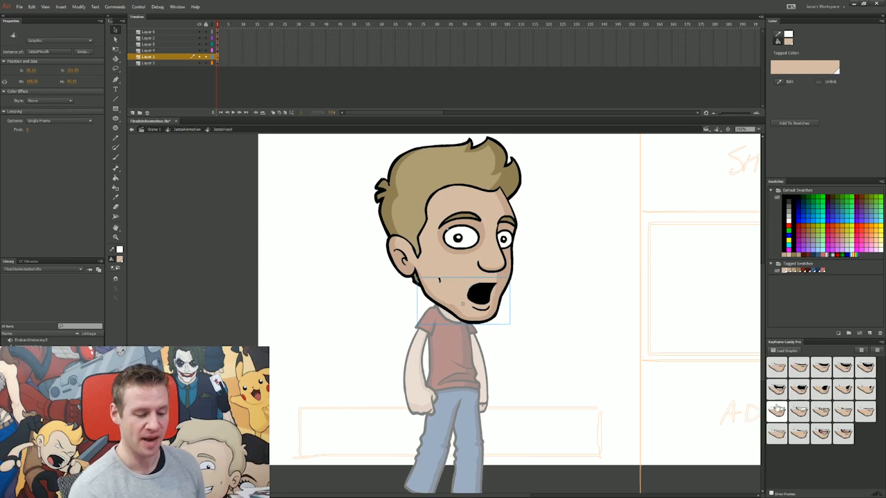
left_click(776, 368)
key("ctrl+s")
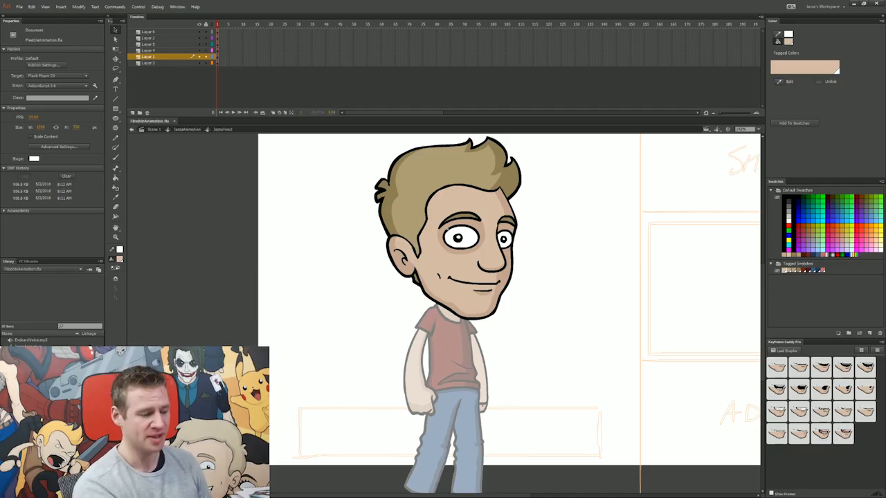
- Load the eye whites' frames into Keyframe Caddy, try narrower eye shapes and restore the fully open eyes
left_click(448, 229)
left_click(791, 352)
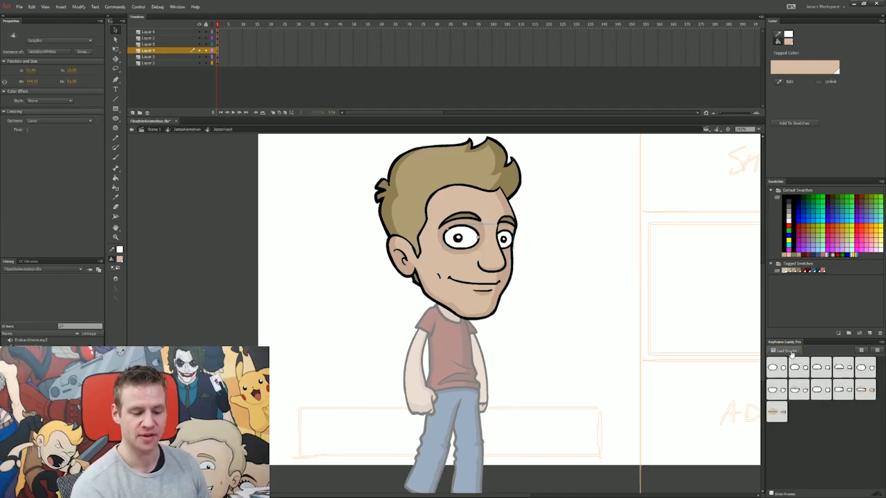
left_click(814, 398)
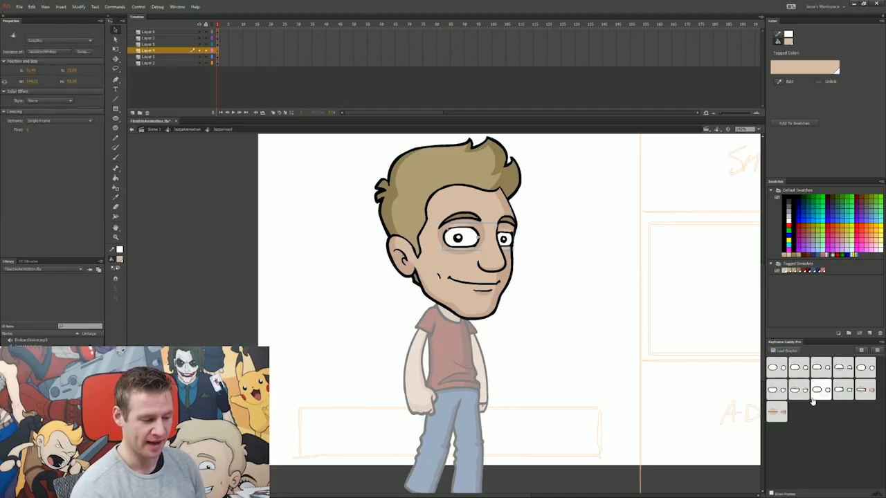
left_click(863, 393)
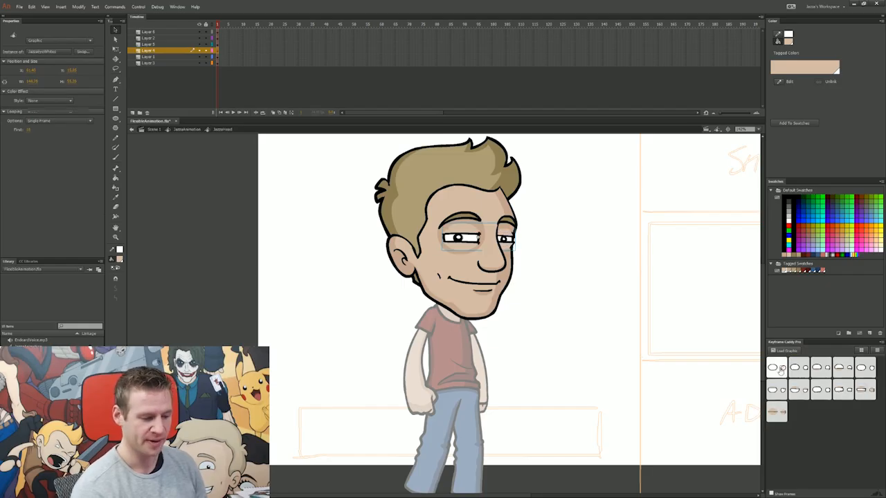
left_click(778, 369)
- Load the eyebrows' frames into Keyframe Caddy, deselect the eyebrows and save the document
left_click(783, 351)
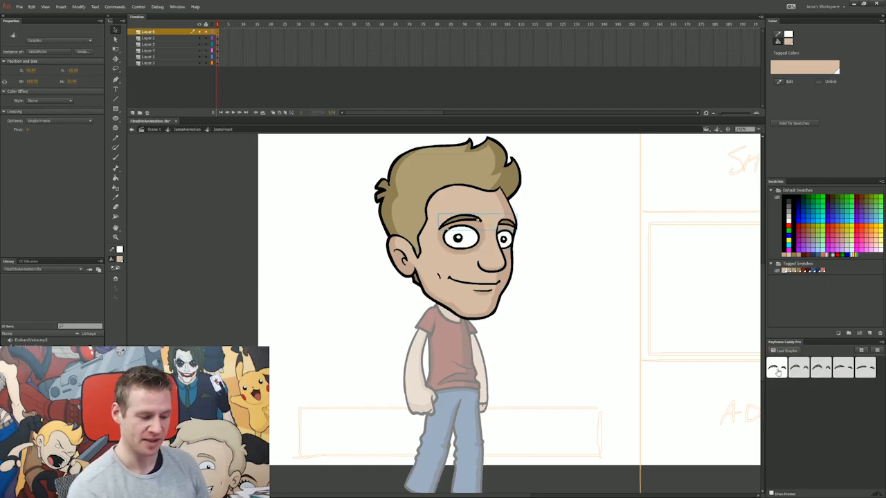
left_click(507, 388)
key("ctrl+Return")
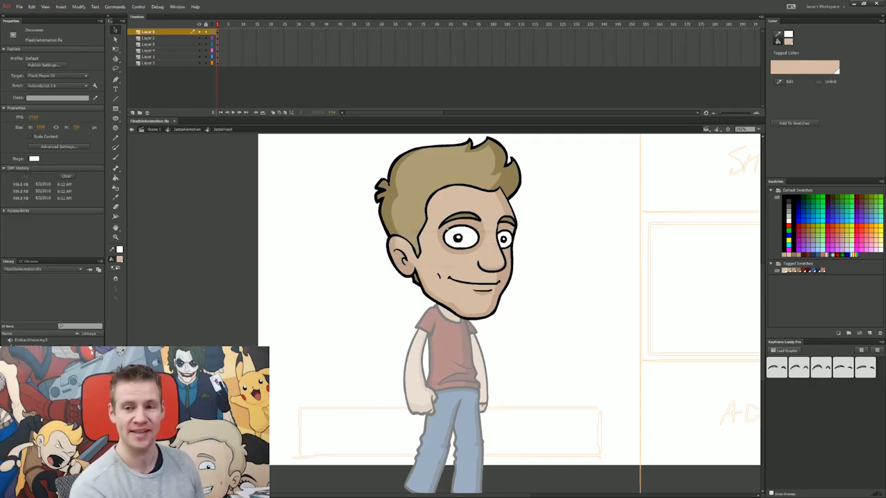
- Load the front arm's and the front hand's frames into Keyframe Caddy, try an alternative pose for each and restore the originals
key("ctrl+z")
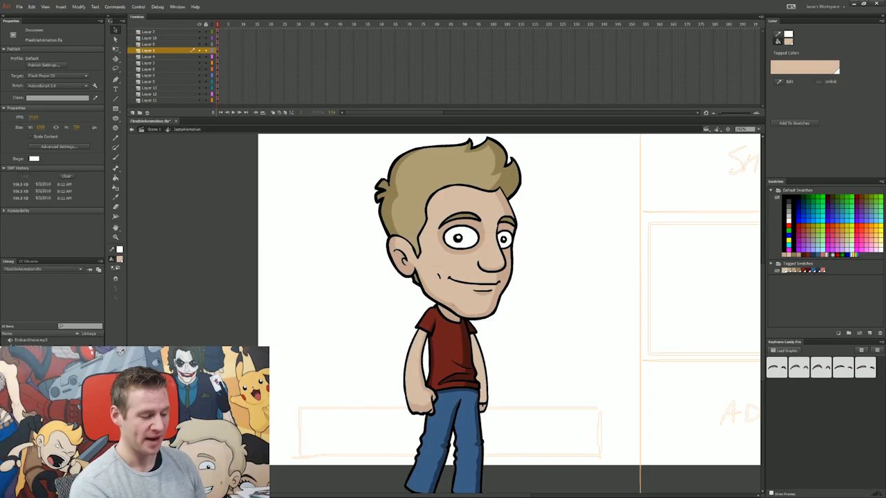
left_click(414, 356)
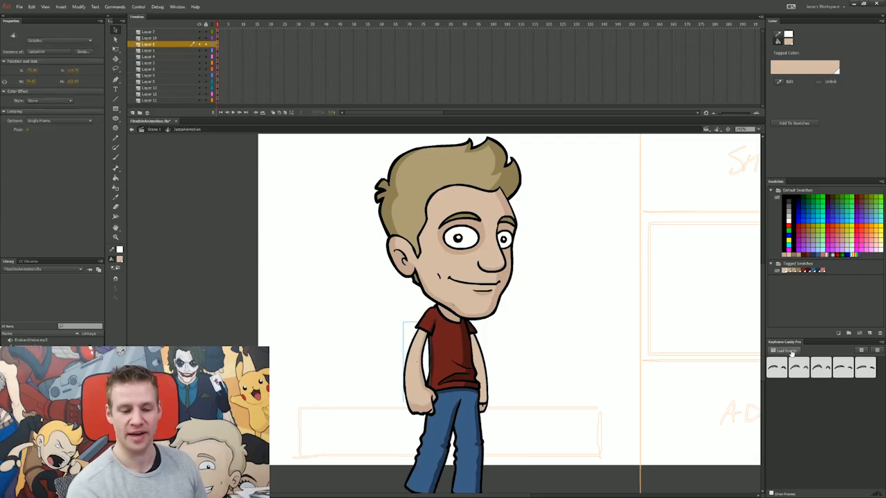
left_click(792, 352)
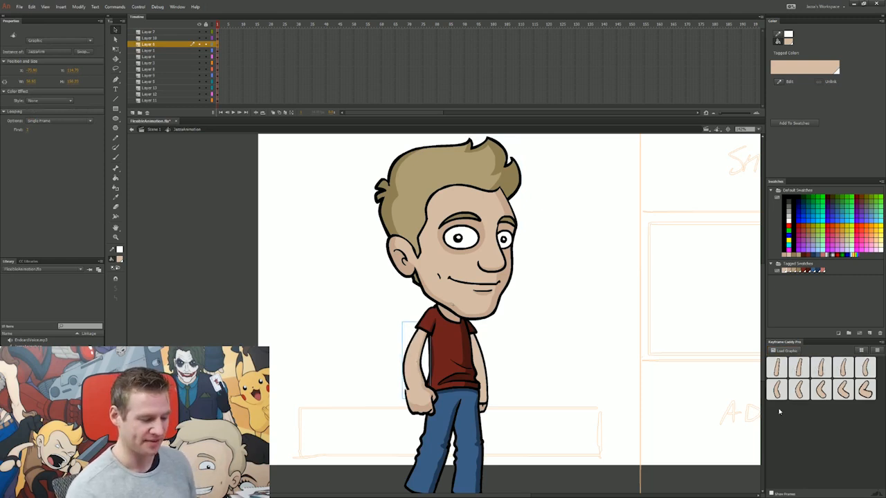
left_click(844, 370)
key("Escape")
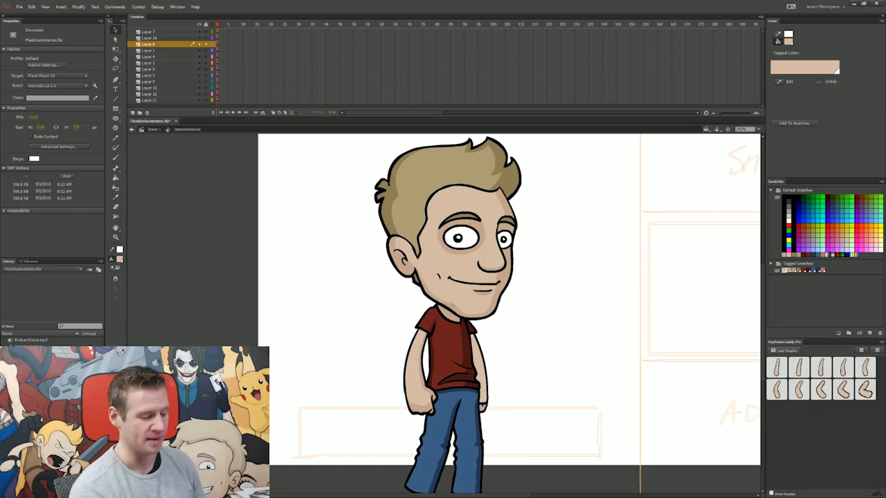
left_click(419, 398)
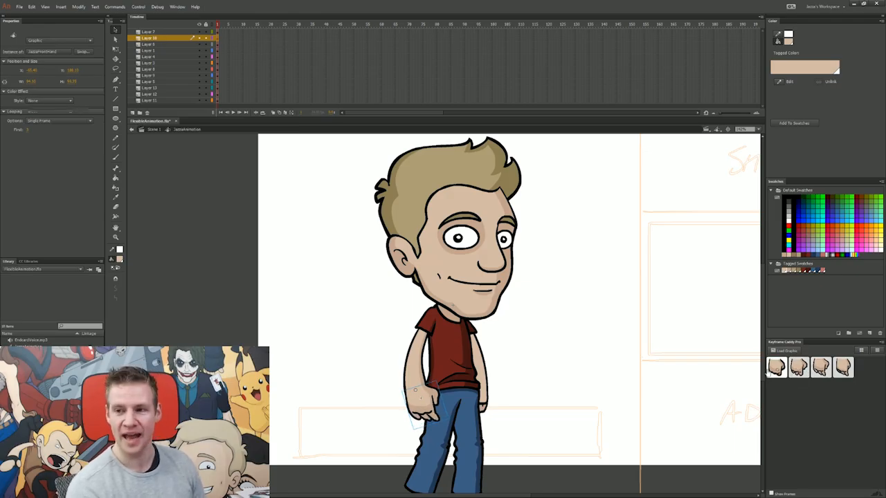
left_click(682, 390)
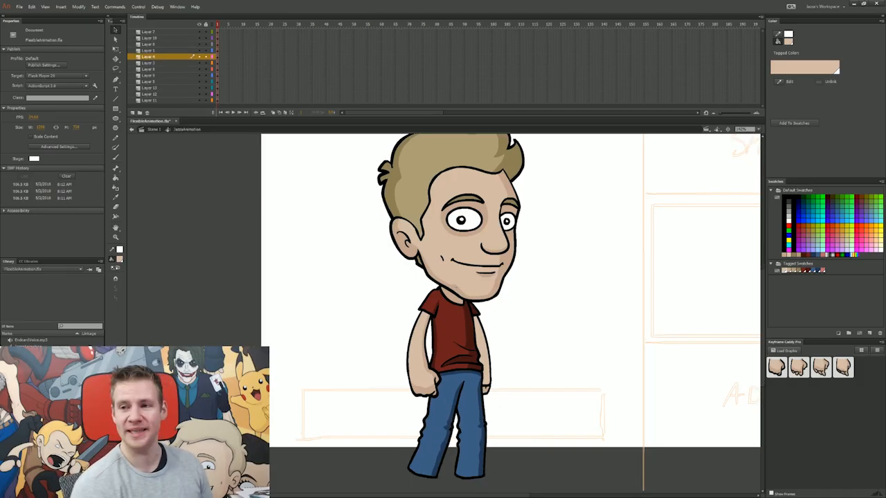
- Try rigging the torso and legs with a Bone tool armature and bending both legs at the knees
left_click_drag(434, 491, 473, 412)
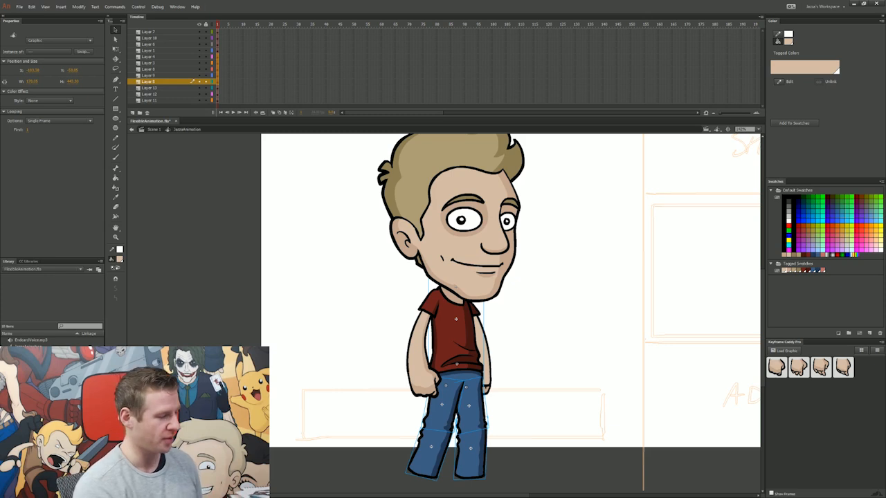
left_click(116, 168)
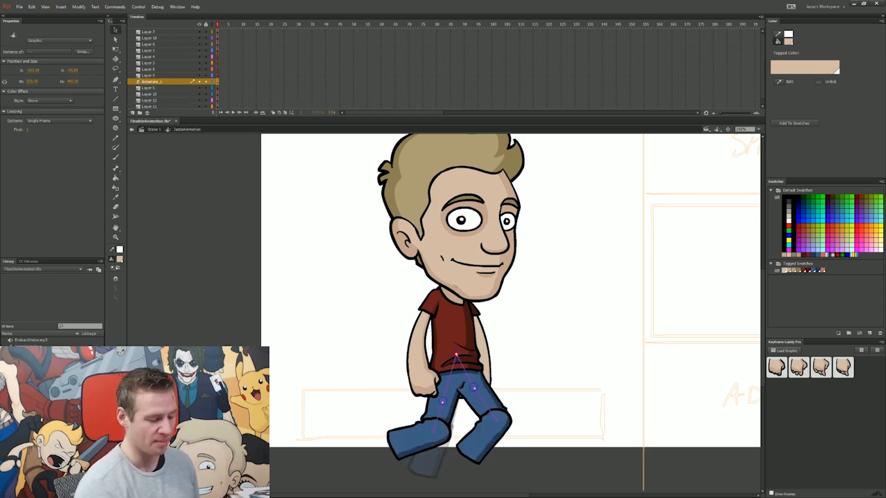
left_click_drag(414, 434, 433, 447)
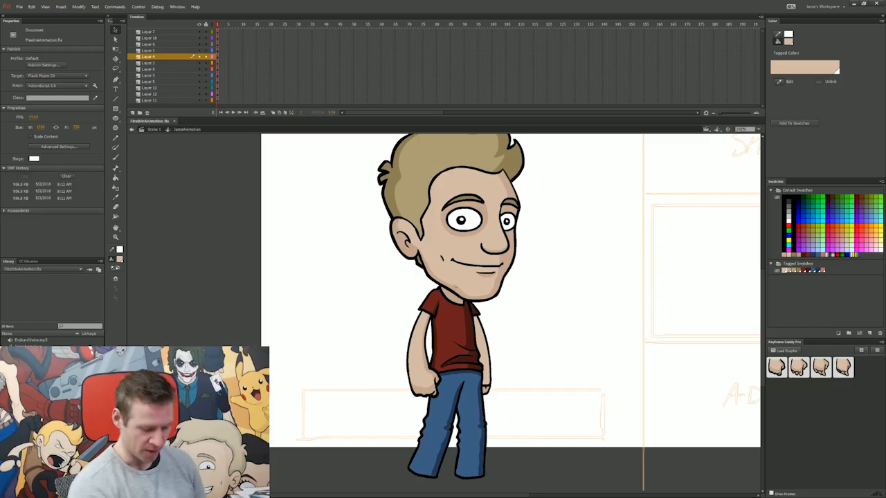
- Open the front upper-leg symbol for editing and add a new layer above its artwork
left_click(442, 404)
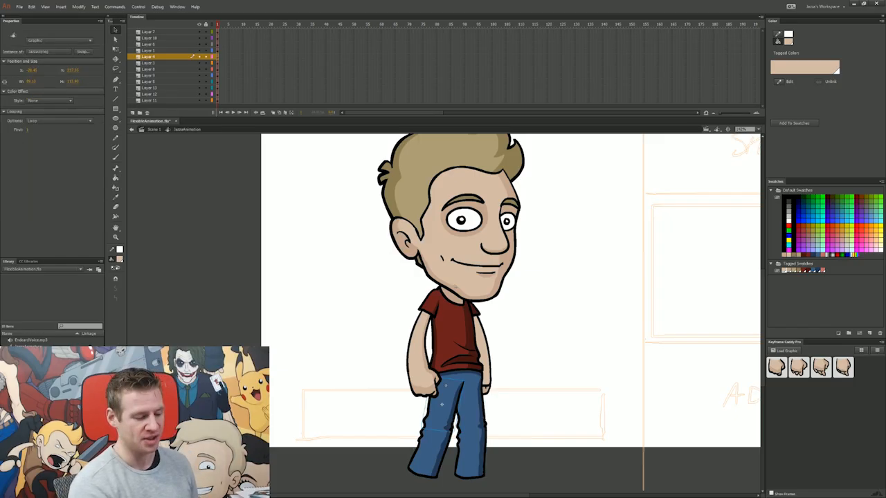
left_click(456, 319)
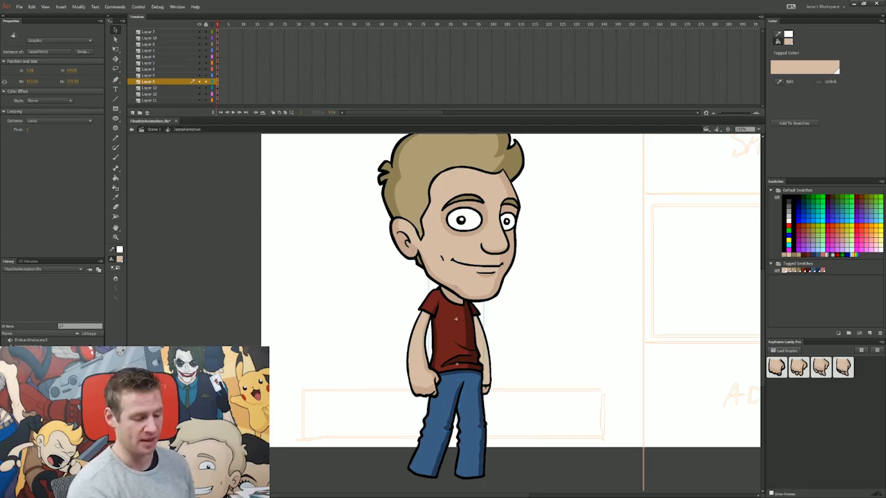
double_click(444, 403)
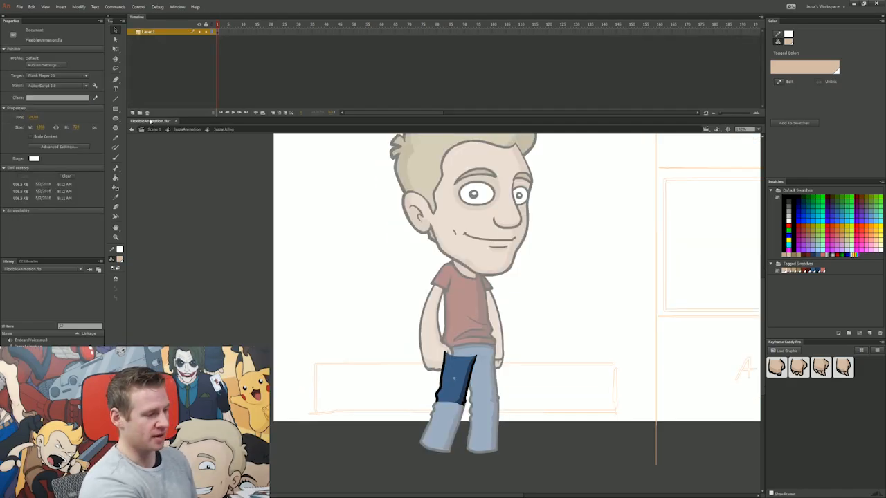
left_click(218, 32)
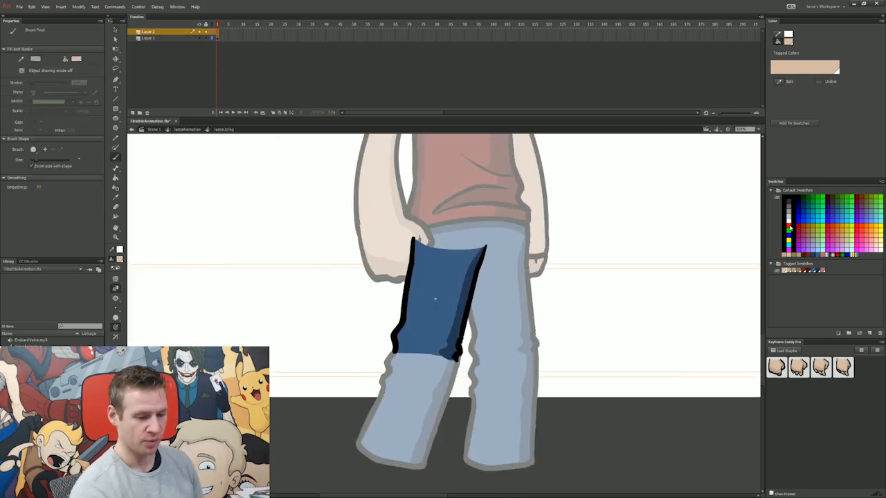
- Brush a red bone shape on the new layer, with round joints at the hip and knee joined by a straight line
left_click(789, 226)
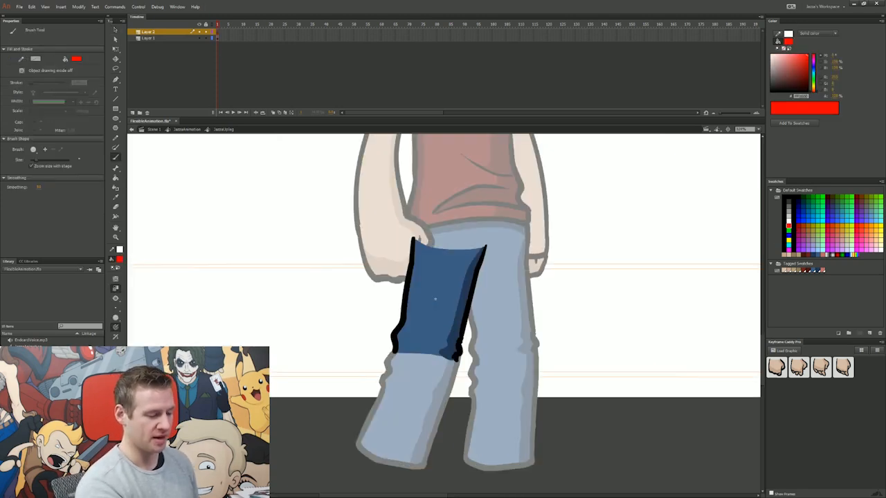
left_click(445, 254)
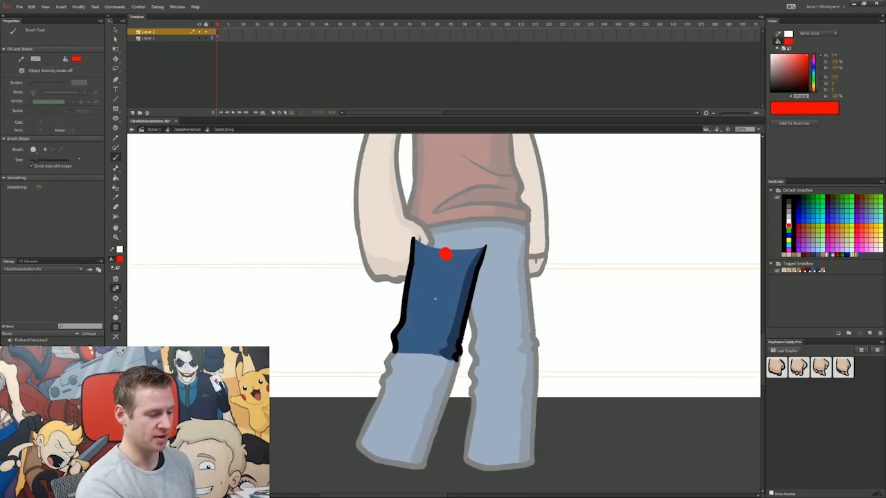
left_click(428, 346)
left_click_drag(445, 255, 434, 330)
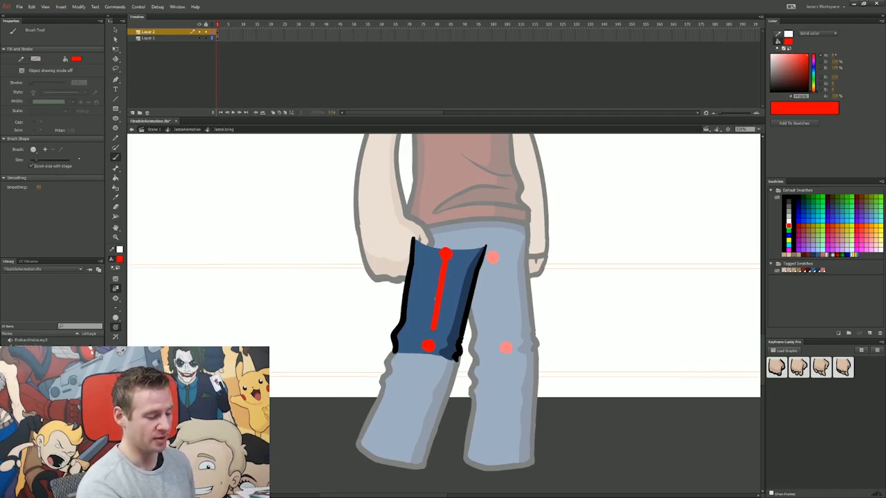
- Convert the red bone drawing into a Button symbol named Bone
key("q")
left_click(436, 299)
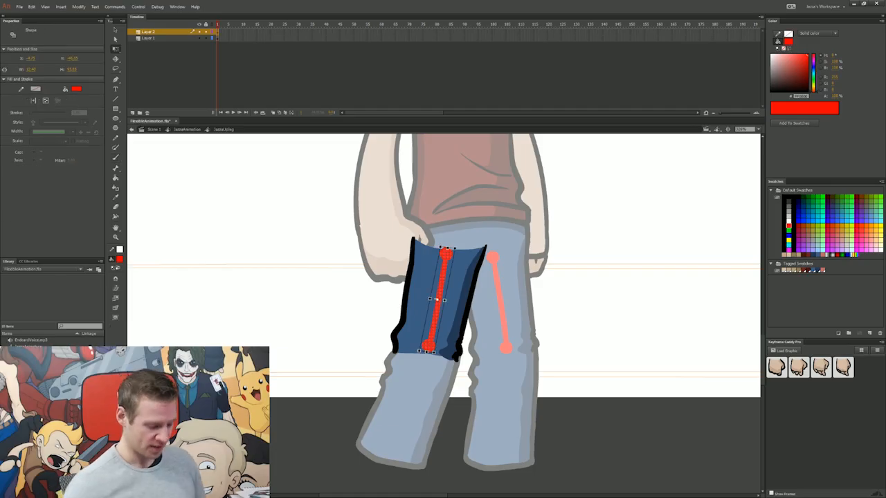
key("F8")
left_click(509, 164)
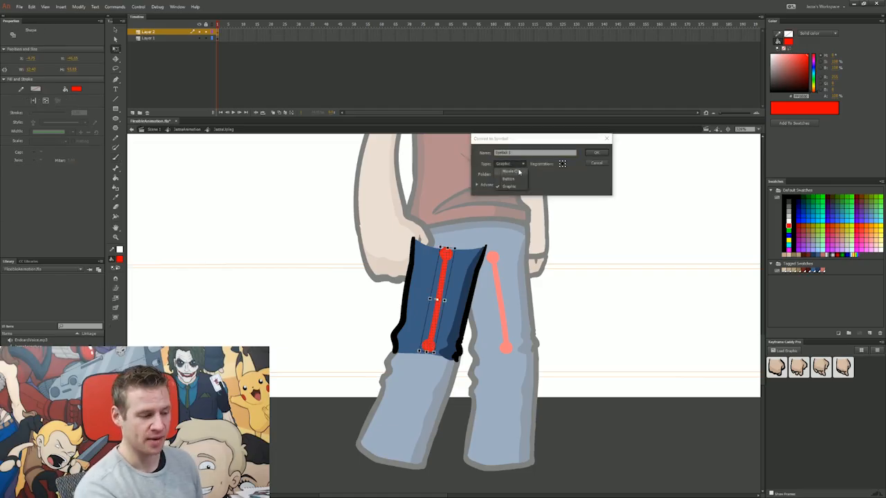
left_click(510, 177)
key("shift+Tab")
type("L")
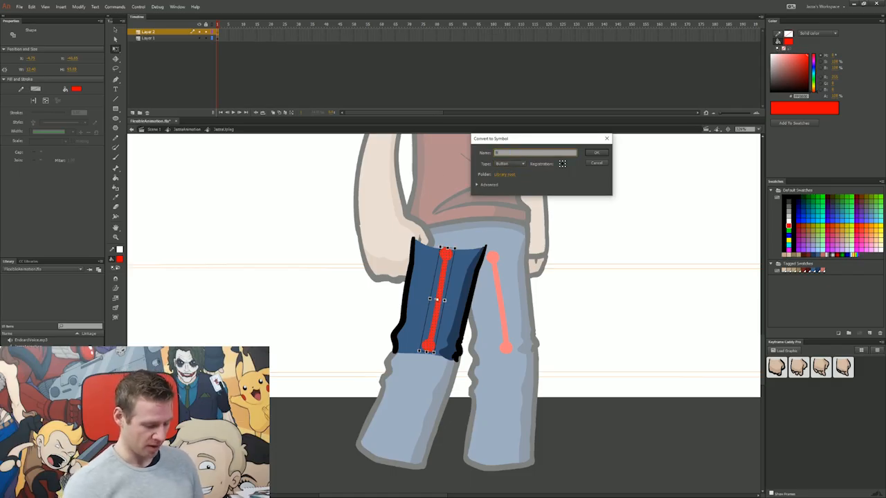
type("one")
key("Return")
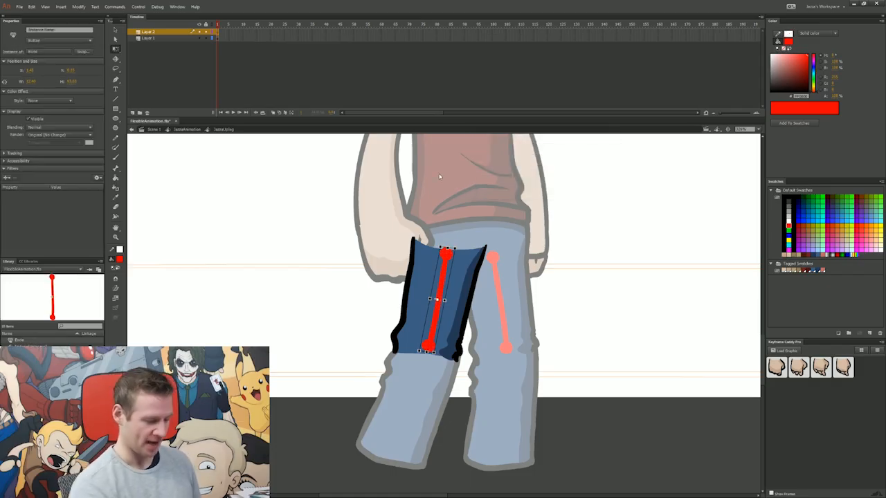
- Inside the Bone button, move the artwork's keyframe from the Up state to the Hit state, return to the upper leg and save
key("v")
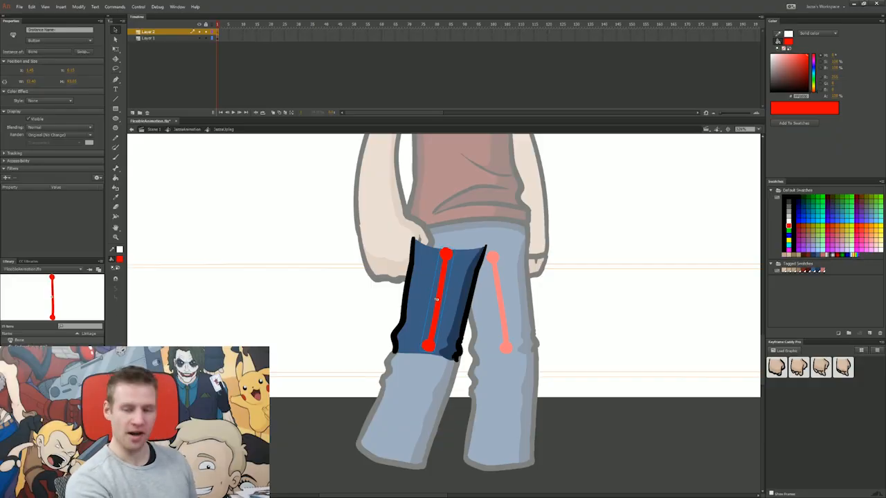
double_click(436, 299)
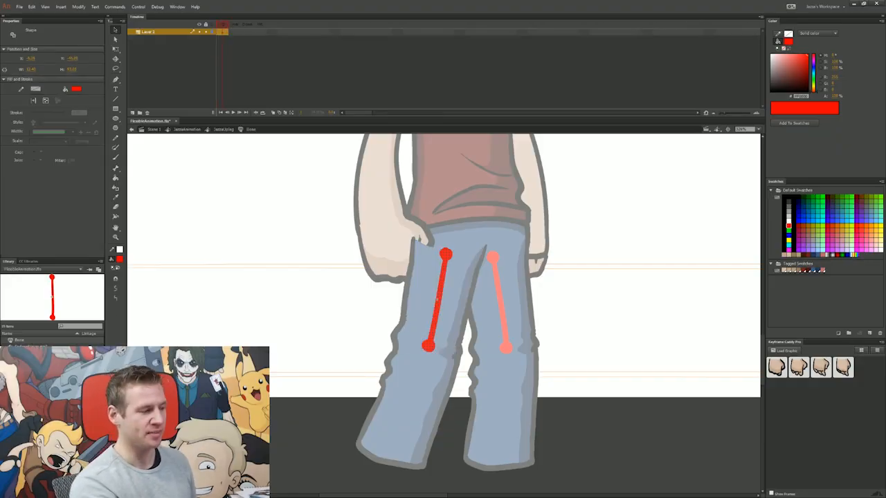
mouse_move(222, 32)
left_mouse_down()
mouse_move(260, 32)
mouse_move(222, 32)
left_mouse_up()
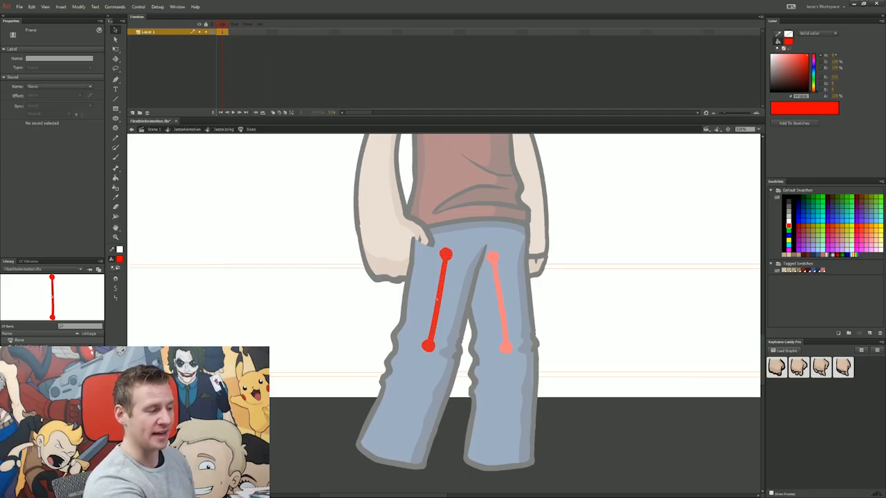
left_click_drag(222, 31, 259, 32)
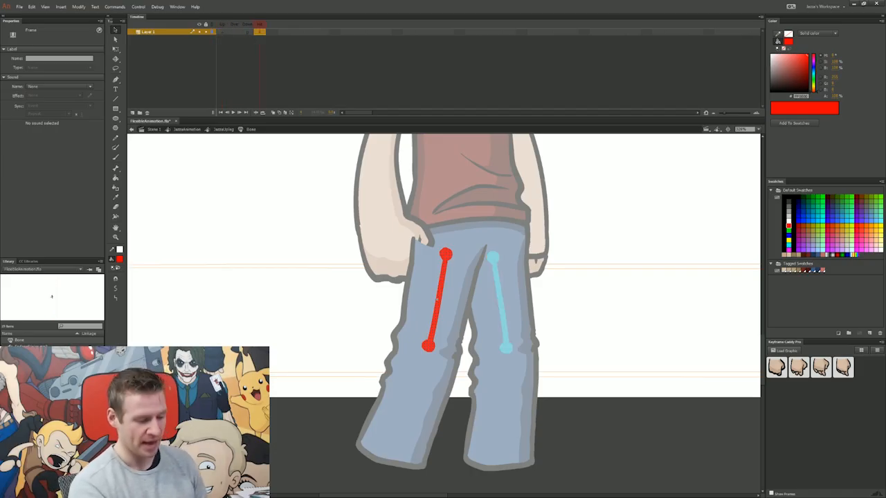
key("ctrl+shift+a")
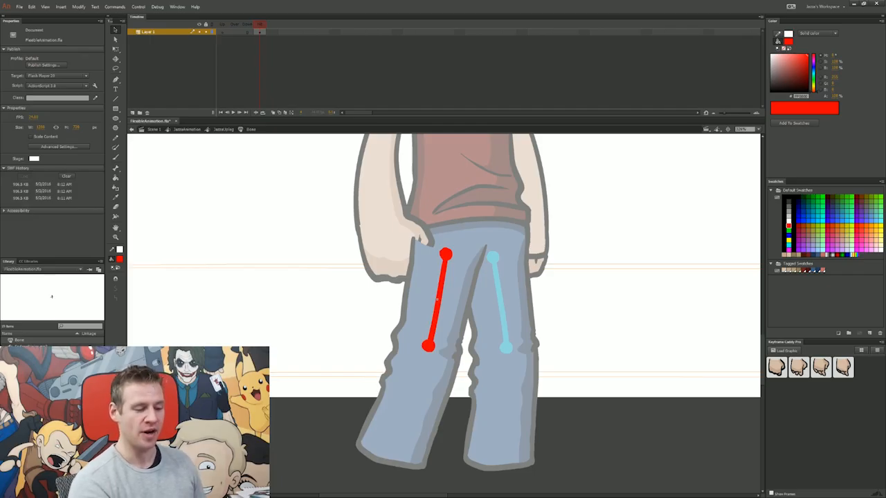
double_click(437, 297)
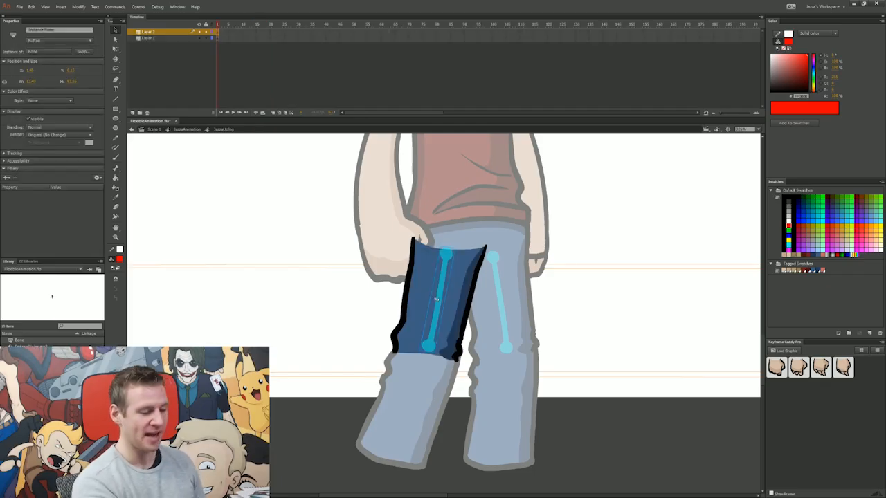
key("ctrl+shift+a")
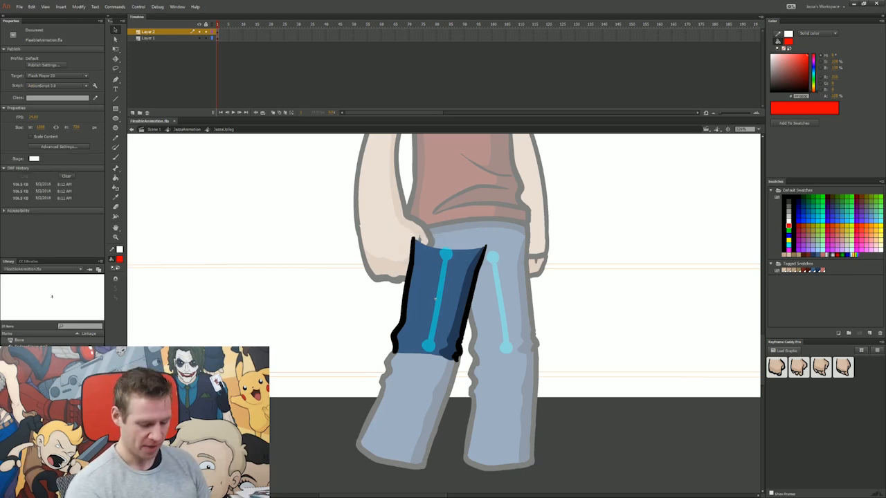
- Test the movie to check how the bone button appears in the published output, and close the preview
key("ctrl+Return")
left_click_drag(565, 91, 635, 66)
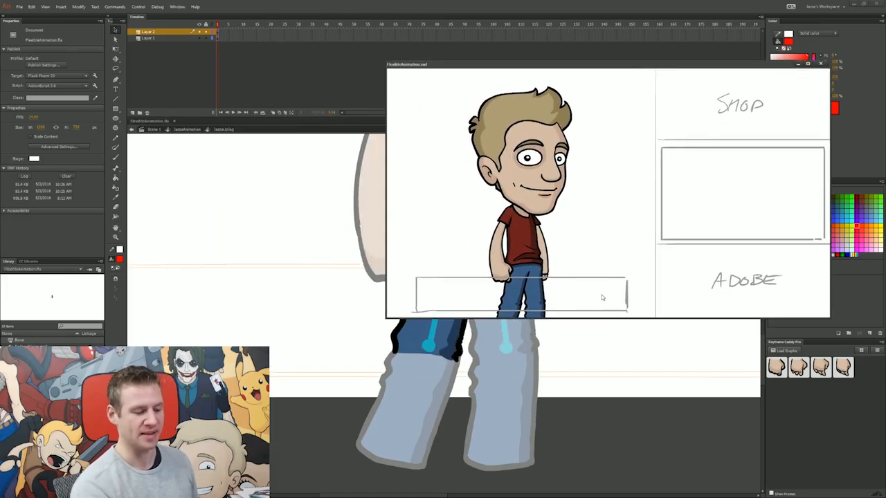
left_click(821, 64)
- Copy the bone button into the front lower-leg symbol and position it from knee to ankle, with the artwork layer outlined and locked
left_click_drag(436, 299, 424, 325)
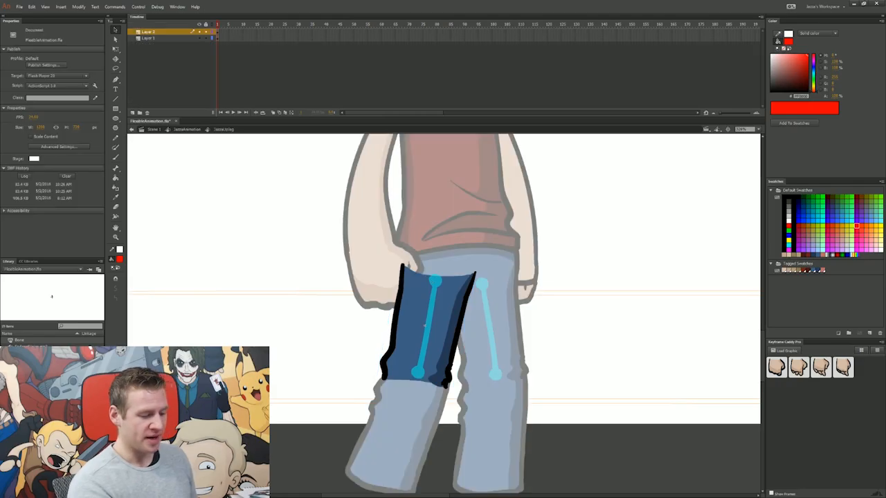
left_click(424, 325)
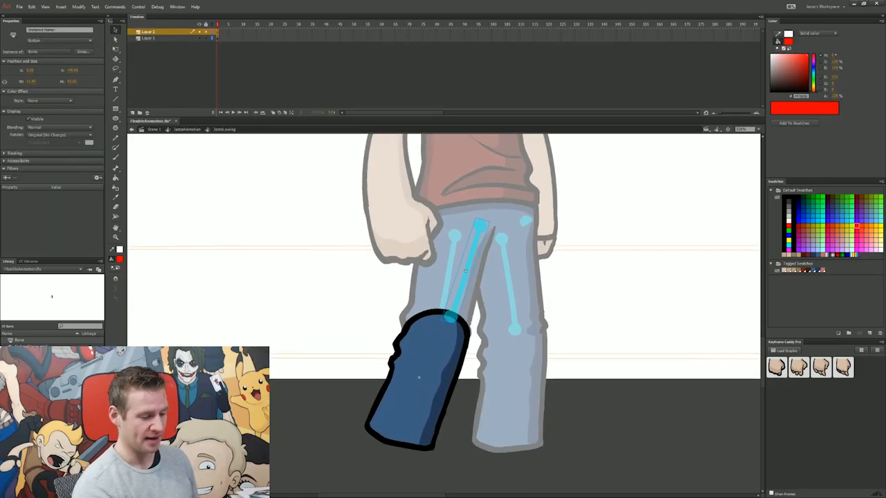
left_click_drag(465, 271, 423, 372)
left_click(212, 38)
left_click(206, 38)
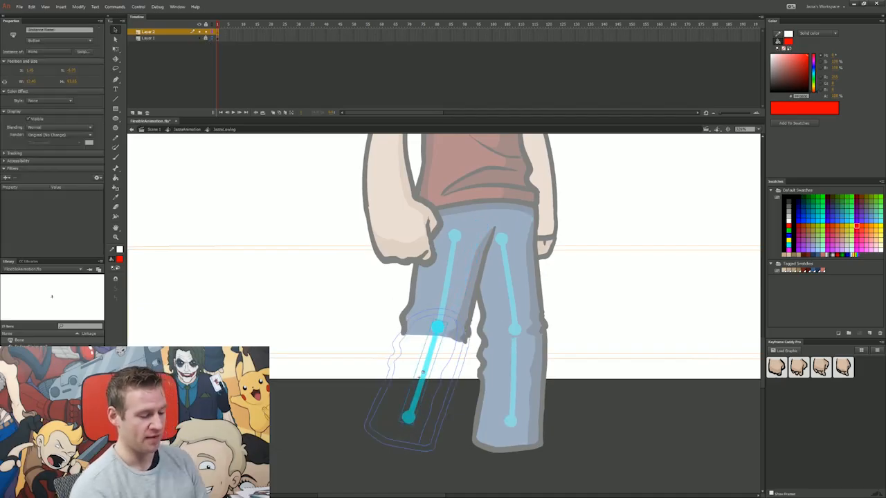
key("Escape")
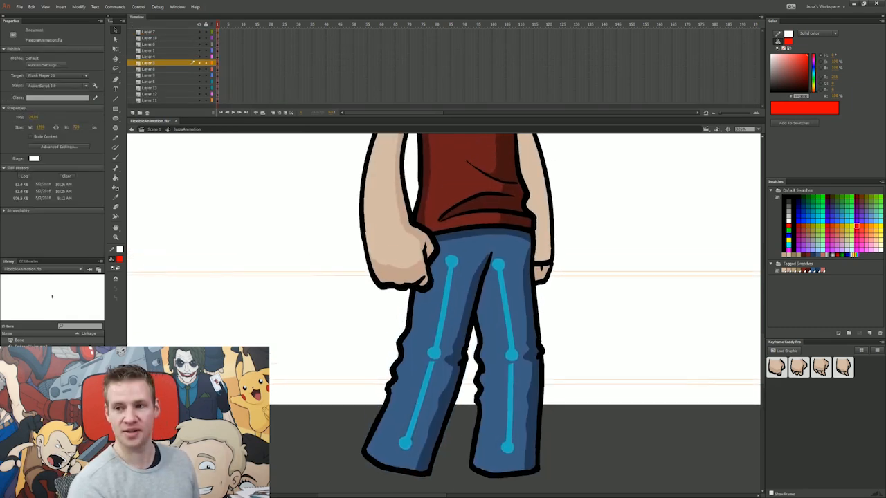
- Shift the bone inside the front upper-leg symbol slightly to the right and return to the full character
mouse_move(443, 312)
left_mouse_down()
mouse_move(417, 388)
mouse_move(445, 322)
mouse_move(429, 419)
mouse_move(448, 313)
left_mouse_up()
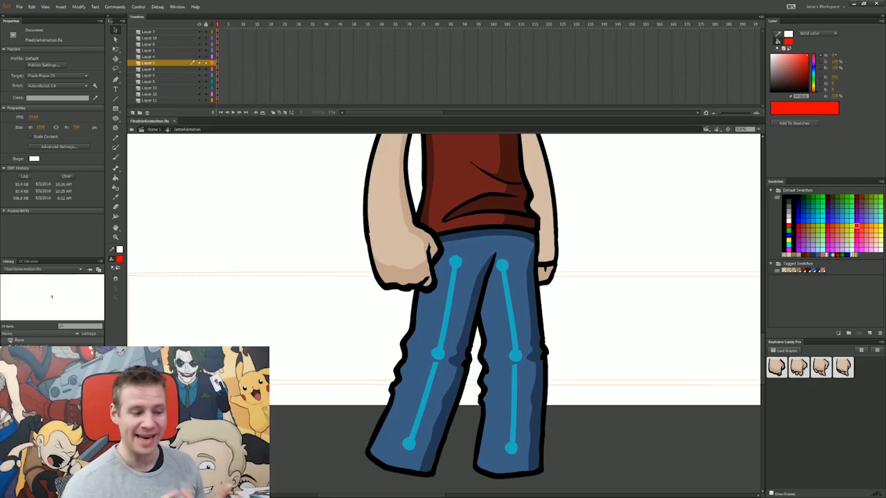
double_click(449, 307)
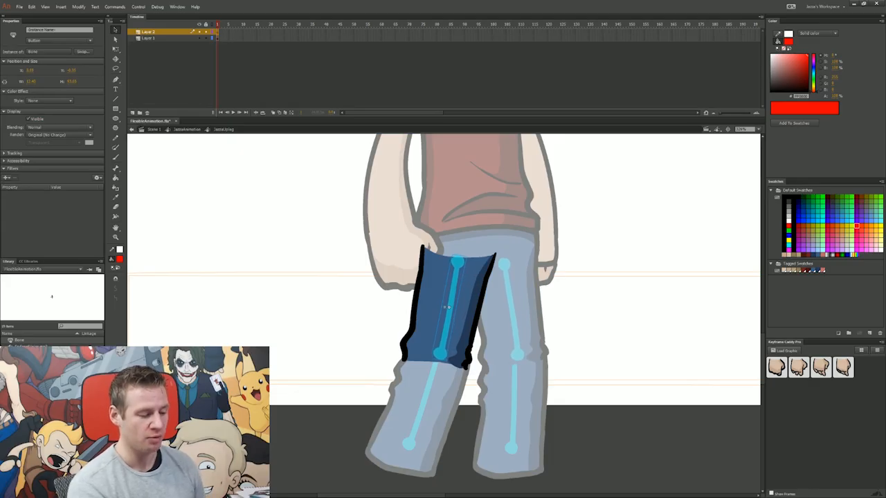
double_click(381, 325)
- Nudge the bone inside the front lower-leg symbol three steps to the right, return to the full character and save the document
double_click(424, 402)
left_click(424, 400)
key("Right")
key("Right")
key("Right")
double_click(419, 405)
left_click(609, 409)
key("ctrl+s")
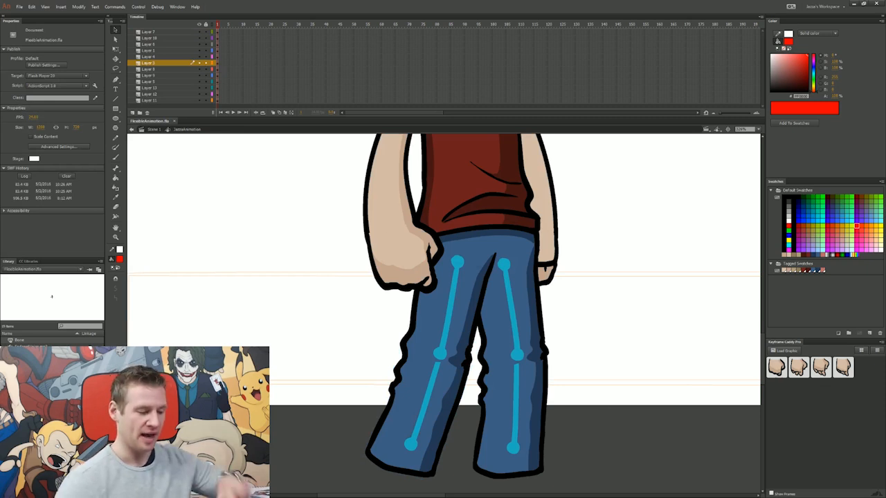
- Open the head symbol and hide every layer above the base head artwork
left_click_drag(485, 312, 483, 329)
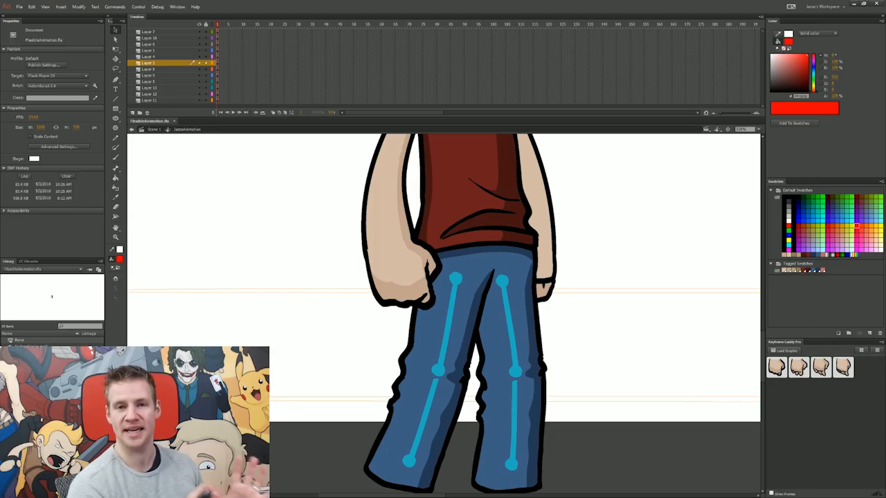
left_click_drag(443, 311, 462, 291)
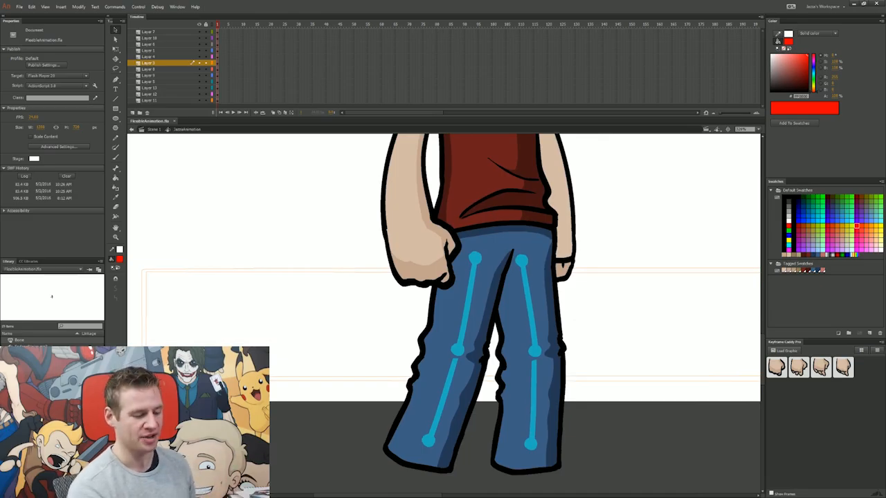
left_click_drag(443, 311, 439, 337)
scroll(443, 315, "down", 3)
left_click_drag(453, 299, 454, 321)
double_click(450, 245)
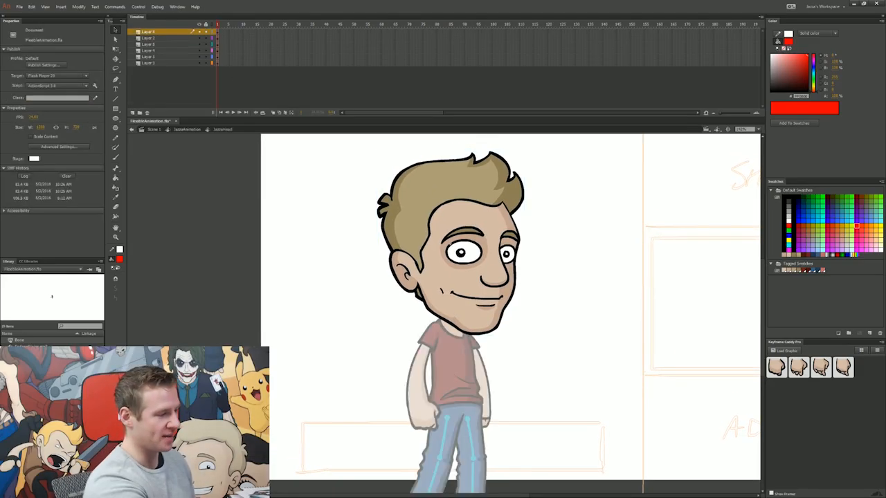
left_click(216, 63)
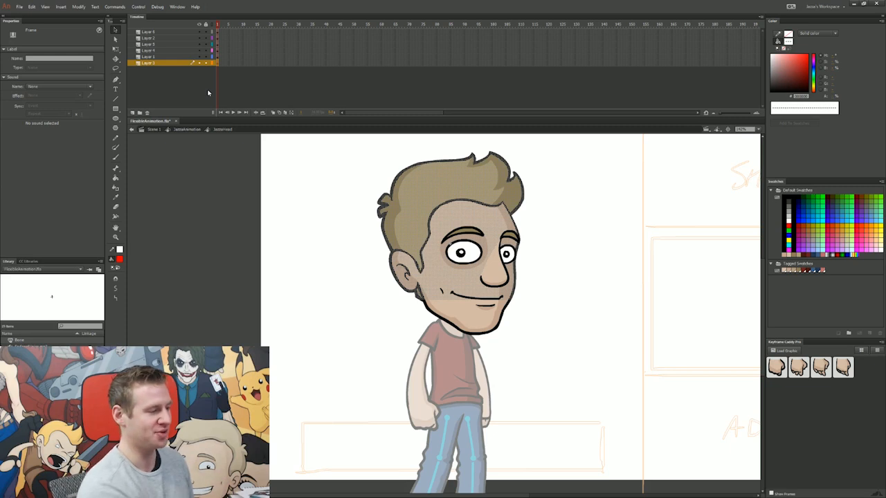
left_click_drag(199, 31, 199, 56)
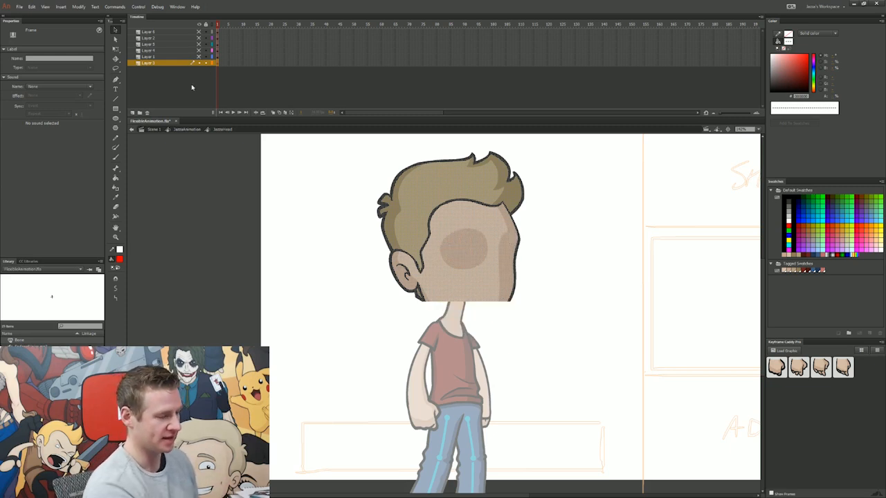
- Copy the base head artwork in place onto a new layer directly above it and hide that copy
left_click(188, 78)
left_click(132, 112)
left_click(166, 69)
left_click(166, 63)
key("ctrl+shift+v")
left_click(199, 63)
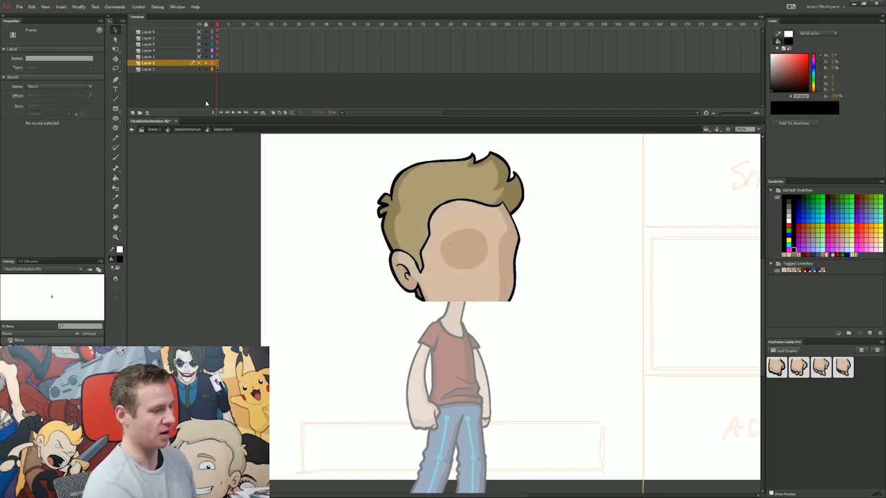
left_click(166, 69)
key("Escape")
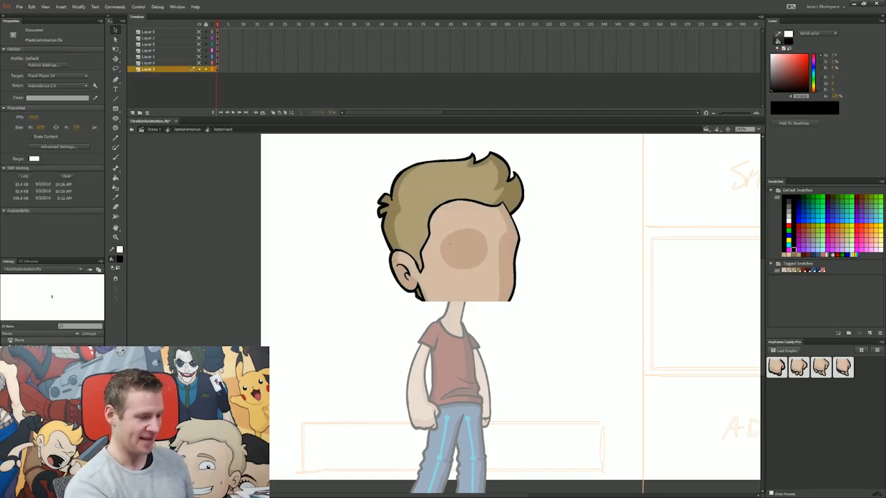
- Delete the hair fills, hair shading and outer hair outline from the base head layer
left_click(443, 182)
key("Delete")
left_click(391, 227)
key("Delete")
key("Delete")
- Show the copied head layer as a locked outline and delete the leftover hairline stroke from the base head
left_click(198, 63)
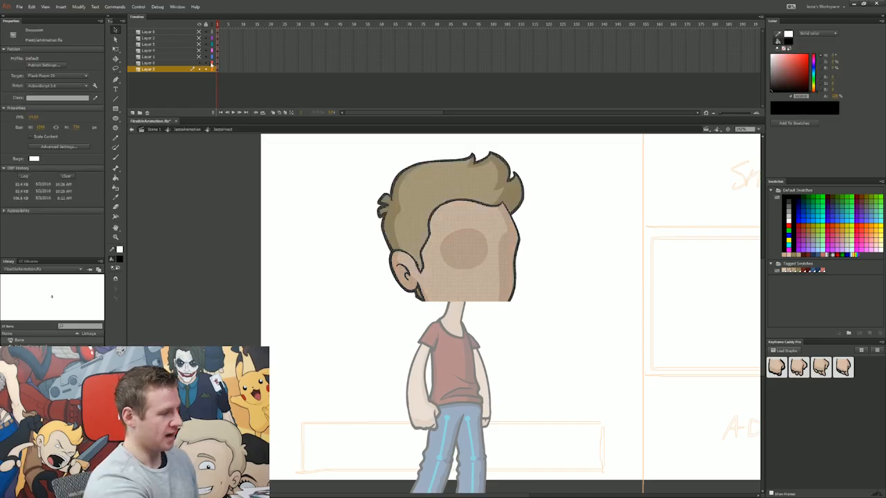
left_click(212, 63)
left_click(206, 63)
key("z")
left_click_drag(354, 341, 576, 134)
key("v")
key("l")
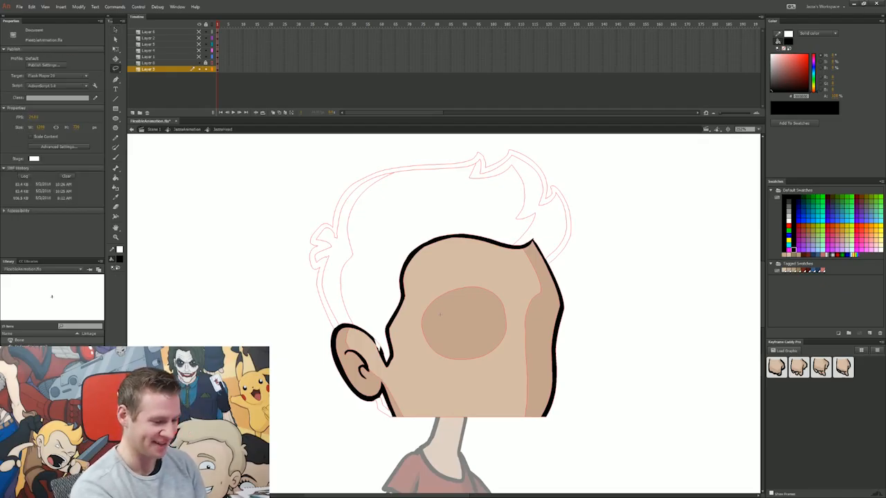
key("v")
left_click(461, 237)
key("Delete")
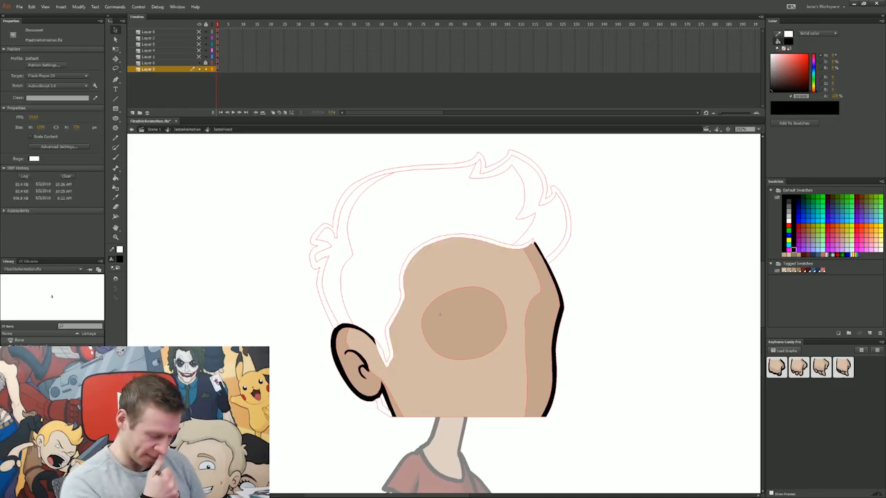
- Brush a black skull outline from the ear over the crown to the forehead and fill the bald head with skin tones
key("b")
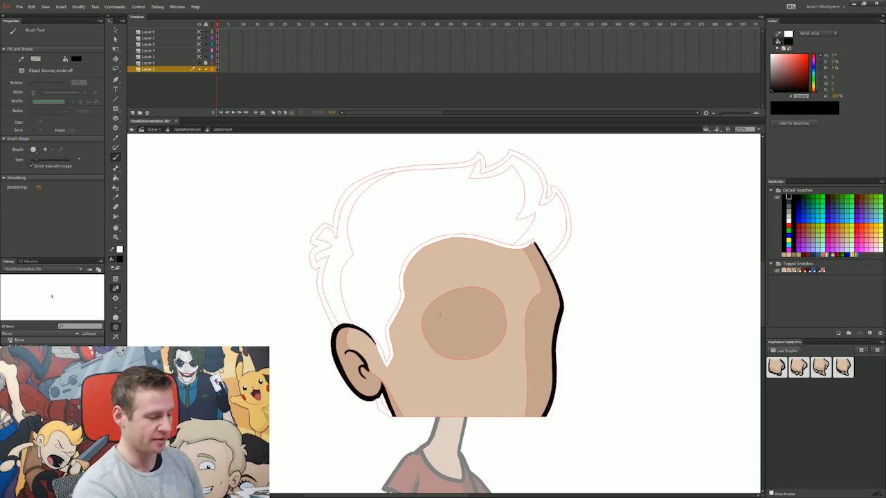
mouse_move(534, 244)
left_mouse_down()
mouse_move(501, 207)
mouse_move(377, 217)
left_mouse_up()
key("ctrl+z")
mouse_move(340, 326)
left_mouse_down()
mouse_move(329, 258)
mouse_move(374, 189)
left_mouse_up()
key("ctrl+z")
mouse_move(340, 325)
left_mouse_down()
mouse_move(334, 256)
mouse_move(380, 198)
mouse_move(490, 209)
left_mouse_up()
key("ctrl+z")
mouse_move(340, 326)
left_mouse_down()
mouse_move(336, 246)
mouse_move(420, 189)
mouse_move(517, 218)
left_mouse_up()
key("ctrl+z")
mouse_move(340, 325)
left_mouse_down()
mouse_move(334, 251)
mouse_move(412, 188)
mouse_move(508, 219)
left_mouse_up()
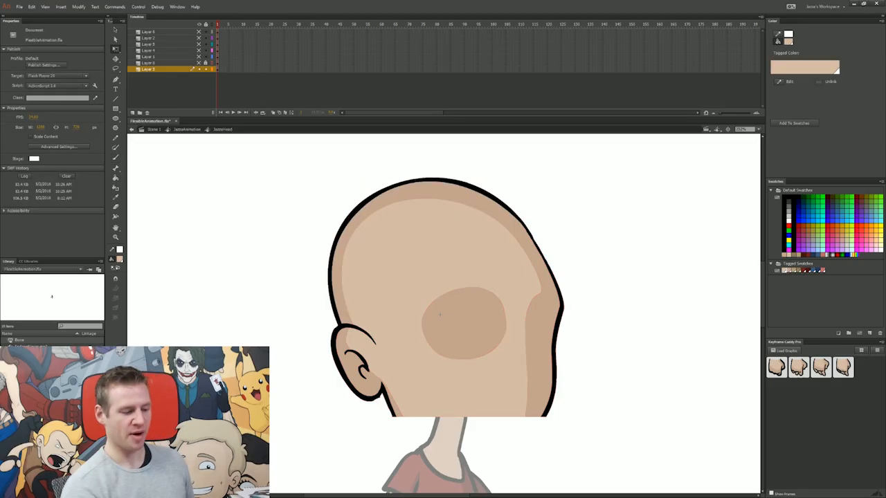
- Show the facial feature layers over the bald head while keeping the copied hair layer hidden
left_click_drag(199, 57, 199, 31)
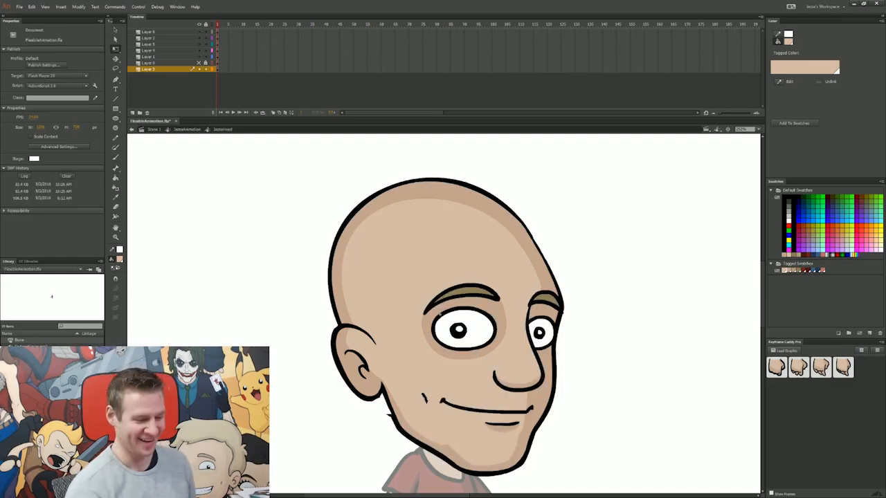
left_click_drag(440, 315, 445, 303)
left_click_drag(282, 278, 258, 256)
key("ctrl+z")
key("ctrl+z")
key("ctrl+z")
key("ctrl+z")
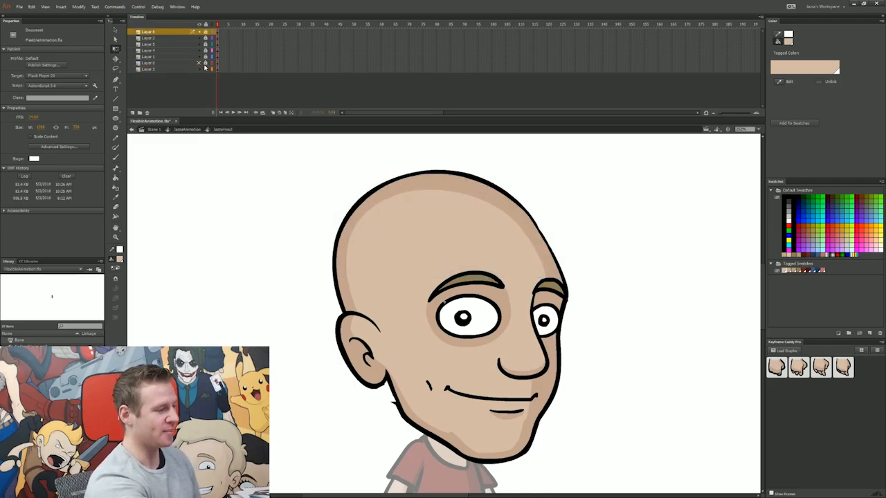
- Lock and outline the bald head layer, and show the copied head layer unlocked in full artwork
left_click(206, 69)
left_click(211, 70)
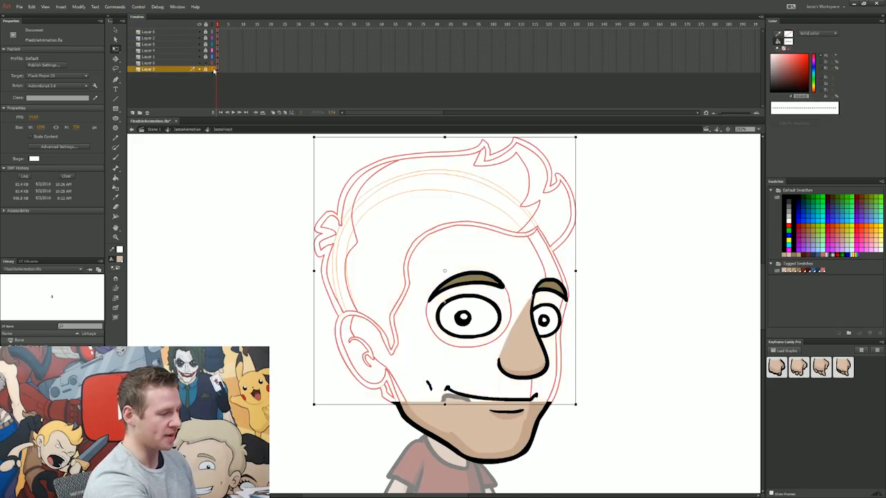
left_click(206, 63)
left_click(213, 63)
left_click(215, 63)
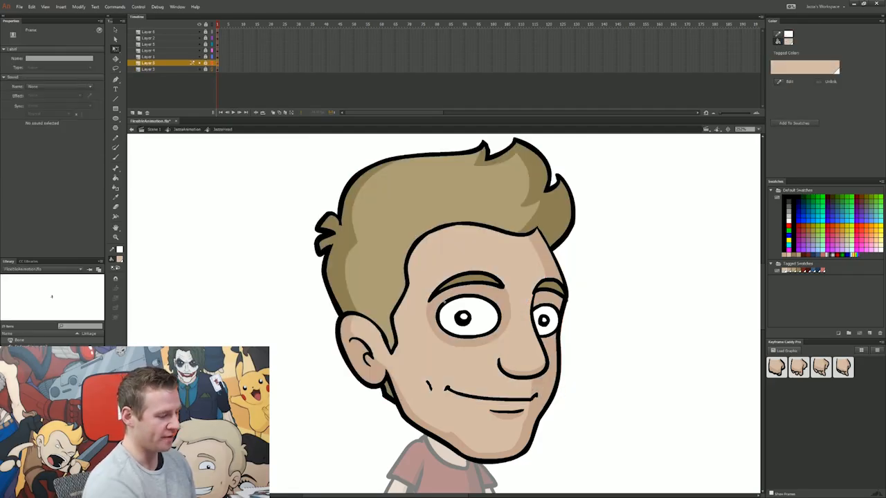
left_click(206, 63)
key("v")
key("Escape")
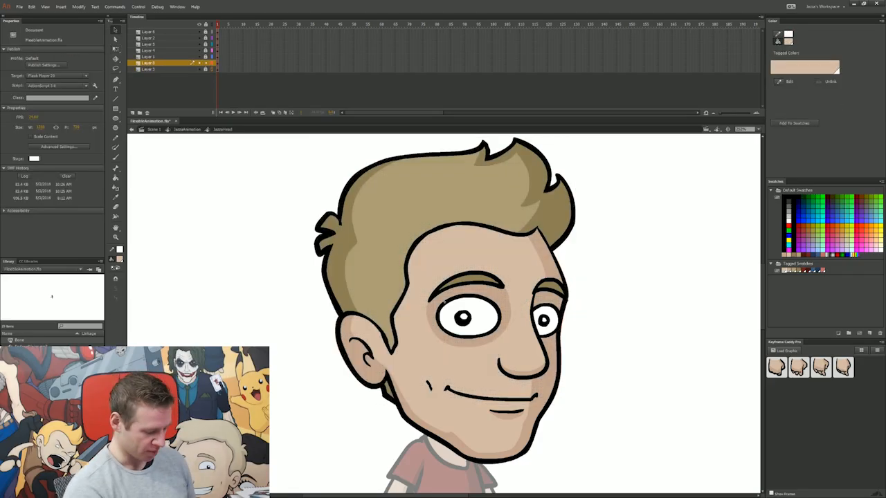
- Hide the facial feature layers and delete the face skin, ear and shading from the copied layer, leaving only the hair
left_click_drag(199, 51, 199, 32)
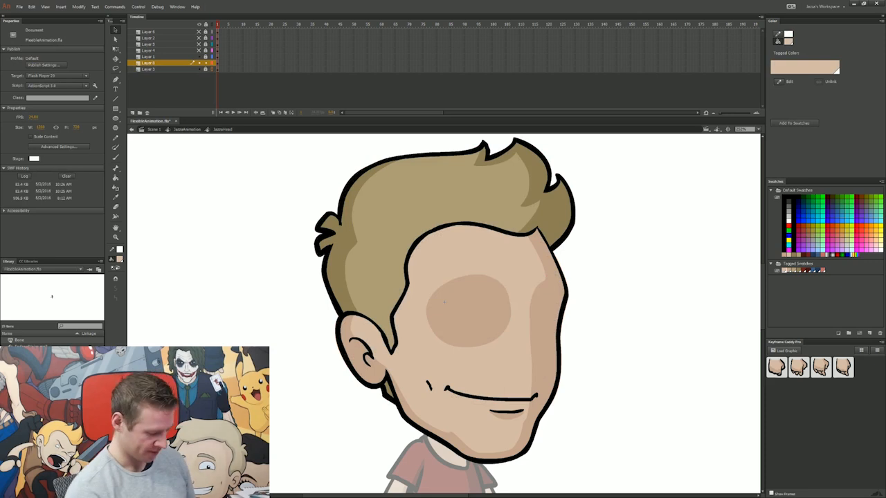
left_click(470, 367)
key("Delete")
left_click(469, 311)
key("Delete")
left_click(546, 332)
key("Delete")
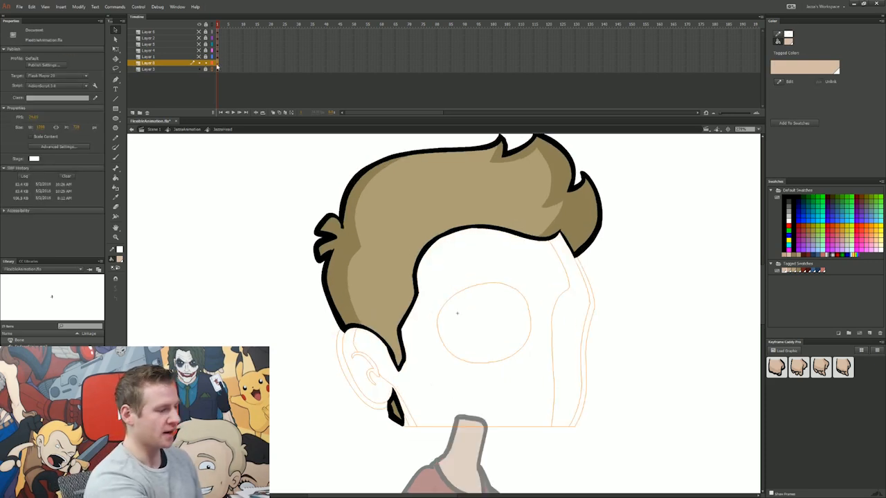
- Convert the isolated hair artwork into a Graphic symbol named JazzaHair
left_click(217, 64)
key("F8")
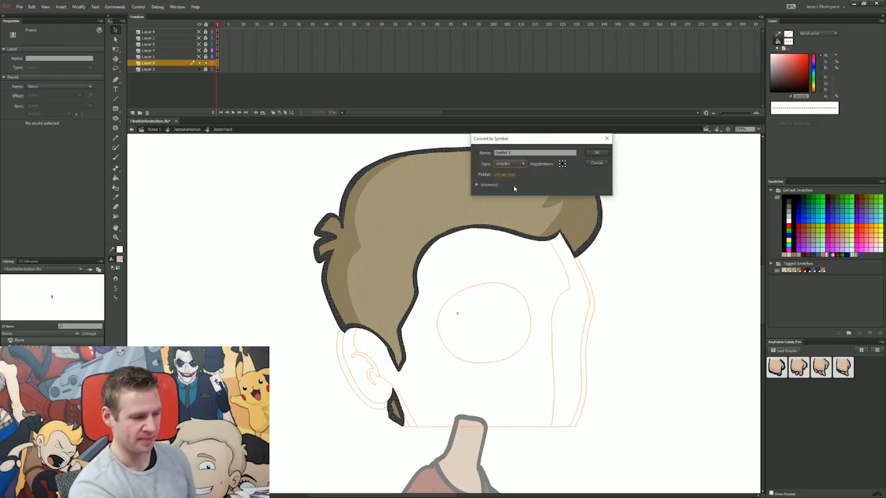
type("HairFront")
key("Return")
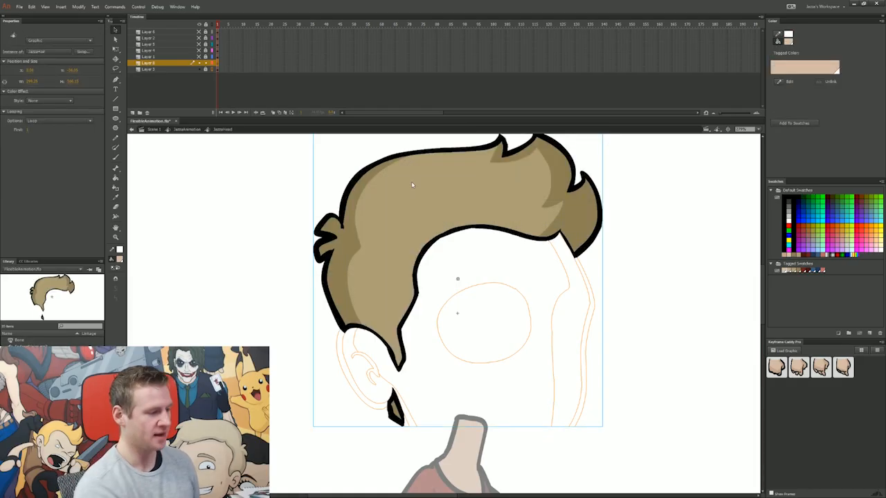
- Restore the base head and facial layers to full view, and toggle the hair symbol off and on to check the bald head
left_click(212, 69)
key("Escape")
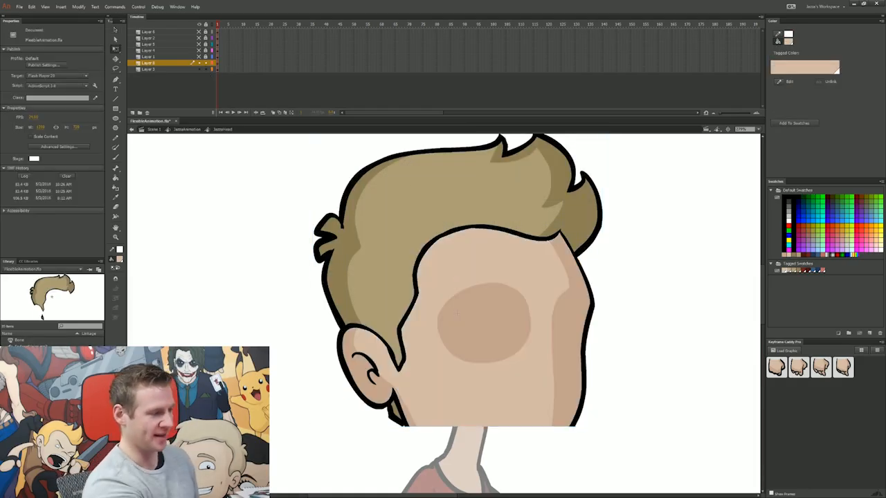
left_click(199, 63)
left_click_drag(199, 57, 199, 32)
left_click(744, 129)
left_click(753, 145)
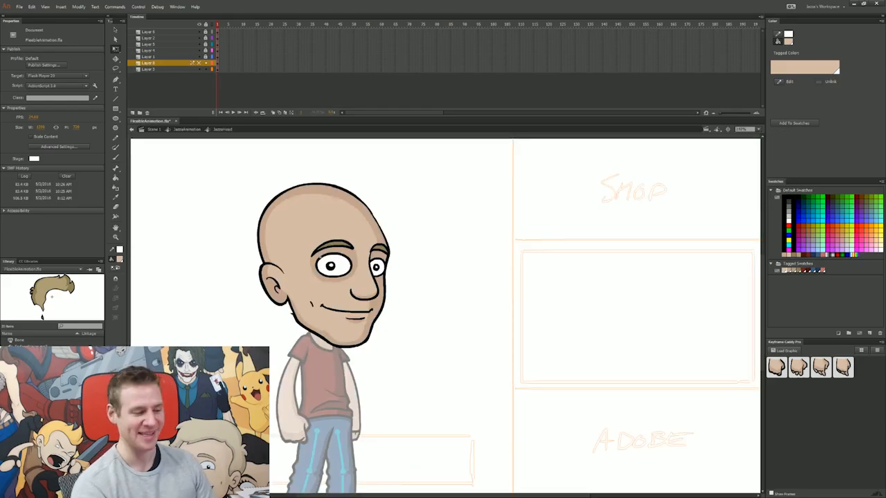
left_click_drag(320, 257, 468, 244)
left_click(200, 63)
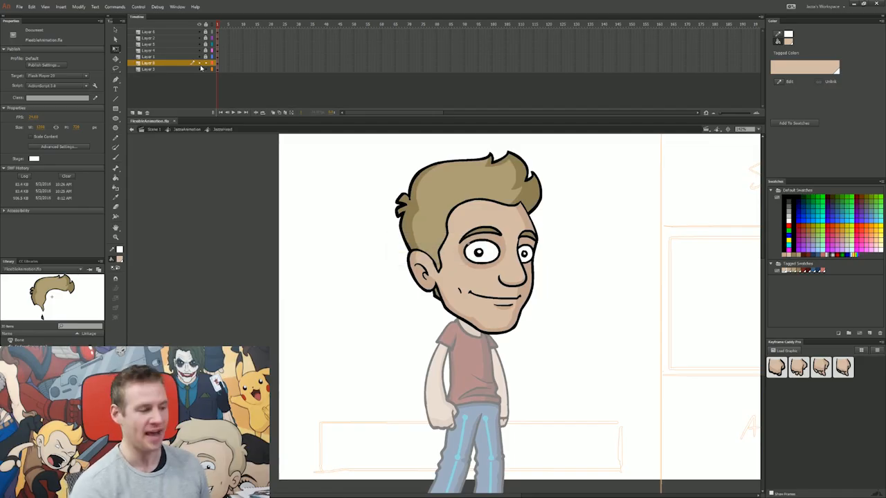
- Open the hair symbol, add a blank keyframe at frame 2 and sketch an alternative cap with hair in black brush strokes
key("v")
double_click(468, 207)
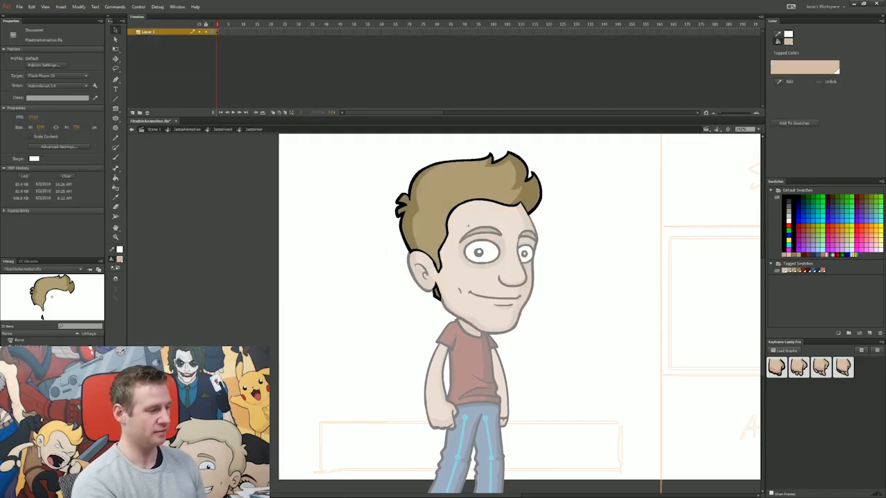
key("F7")
key("b")
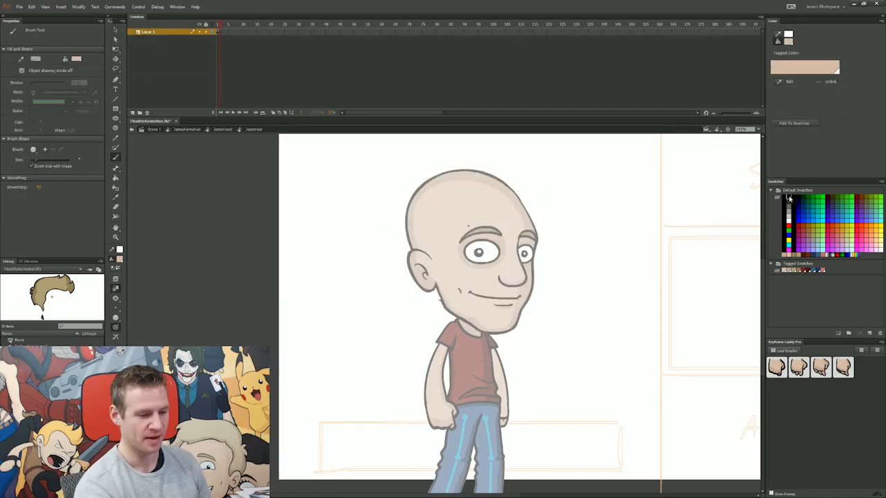
left_click_drag(526, 203, 405, 225)
left_click_drag(401, 208, 504, 179)
mouse_move(427, 221)
left_mouse_down()
mouse_move(496, 225)
mouse_move(548, 209)
mouse_move(415, 253)
mouse_move(434, 230)
left_mouse_up()
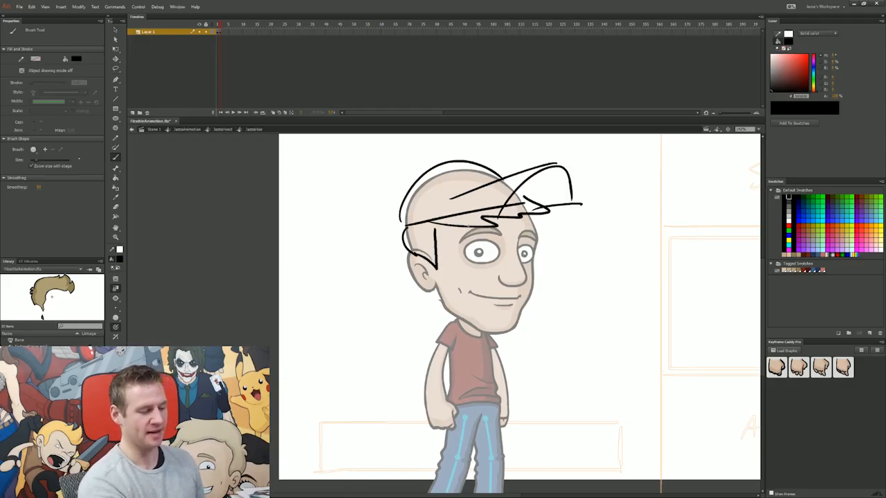
key("q")
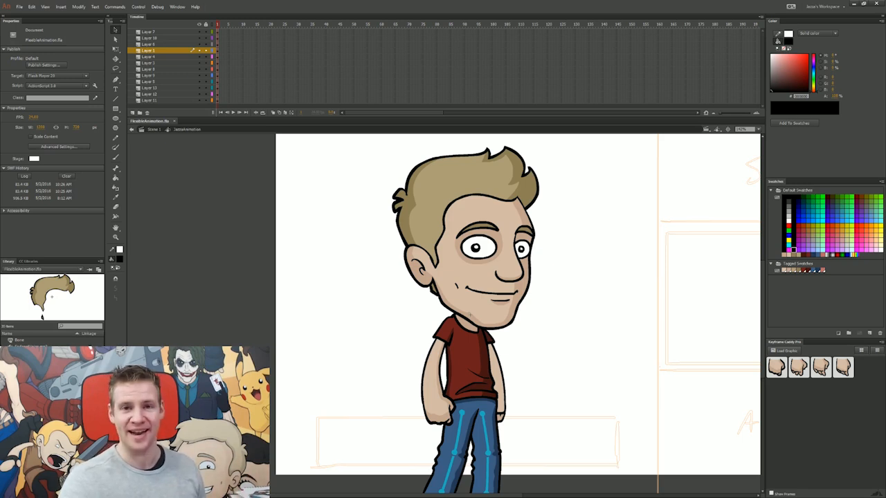
- Return to the main scene, unlock the voice audio layer and save the document
scroll(518, 311, "down", 1)
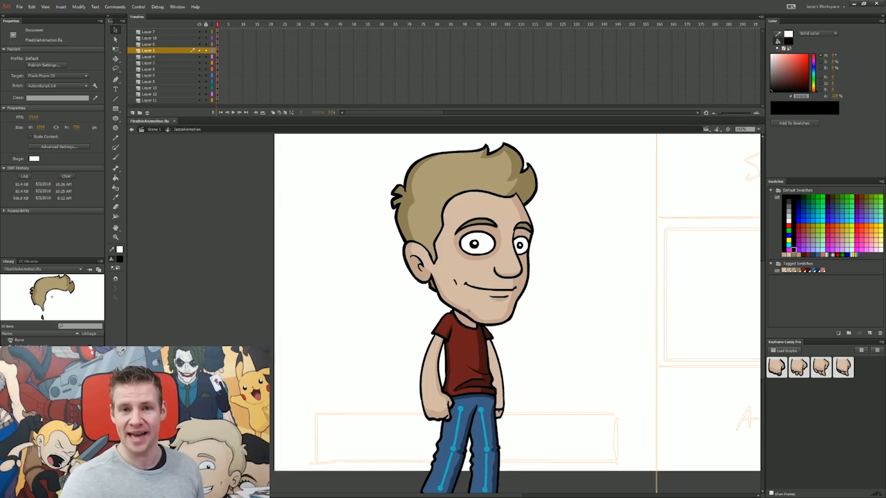
left_click(154, 129)
left_click(205, 31)
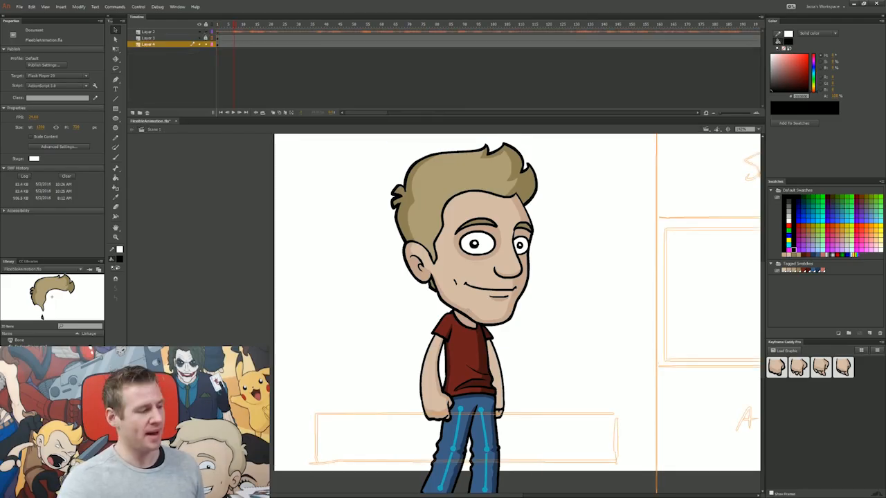
scroll(517, 312, "up", 1)
key("ctrl+s")
- Select the voice audio span on the main timeline and examine its sound sync settings
left_click(256, 32)
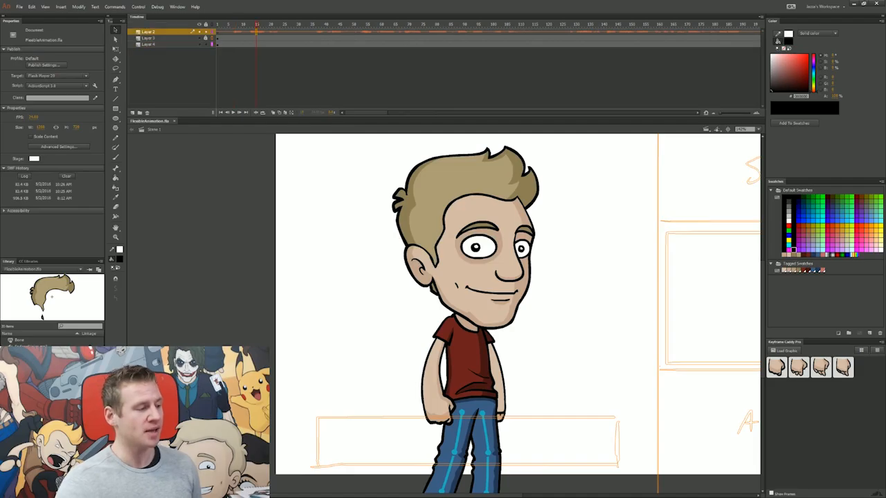
left_click(257, 32)
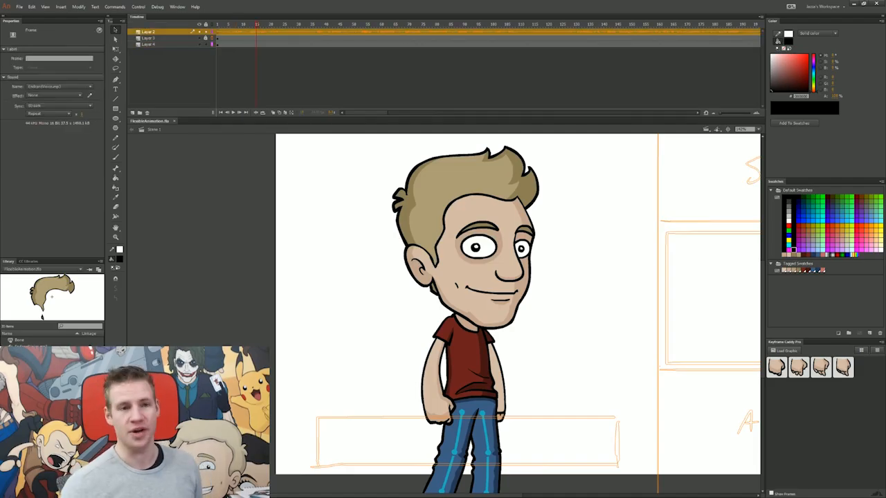
left_click_drag(386, 113, 450, 110)
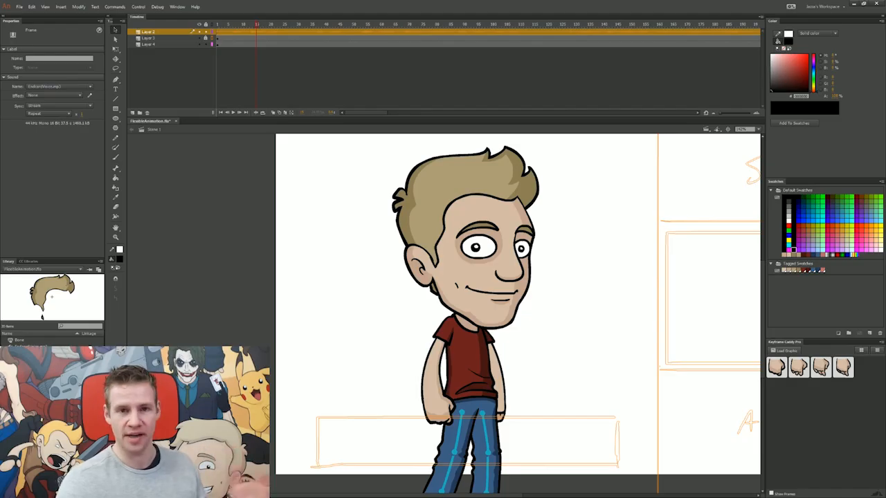
- Open the character animation symbol, add a new top layer and place the streaming voice audio on it
left_click(470, 315)
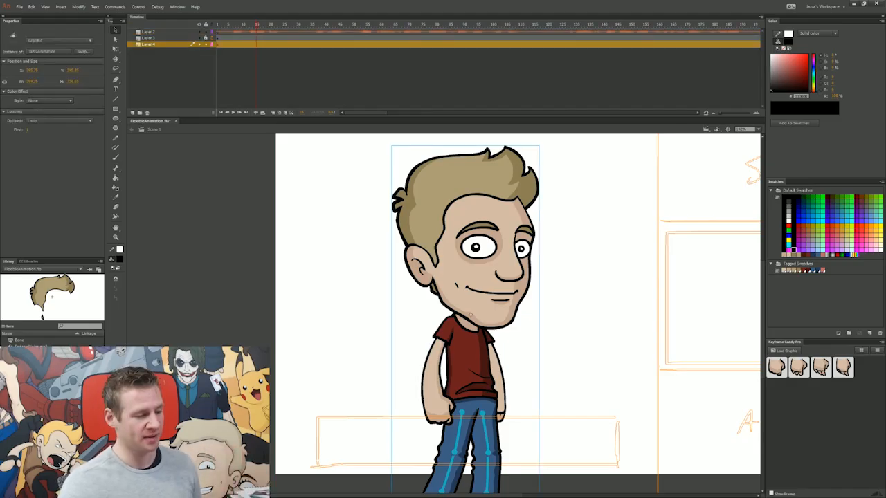
double_click(470, 315)
left_click(171, 34)
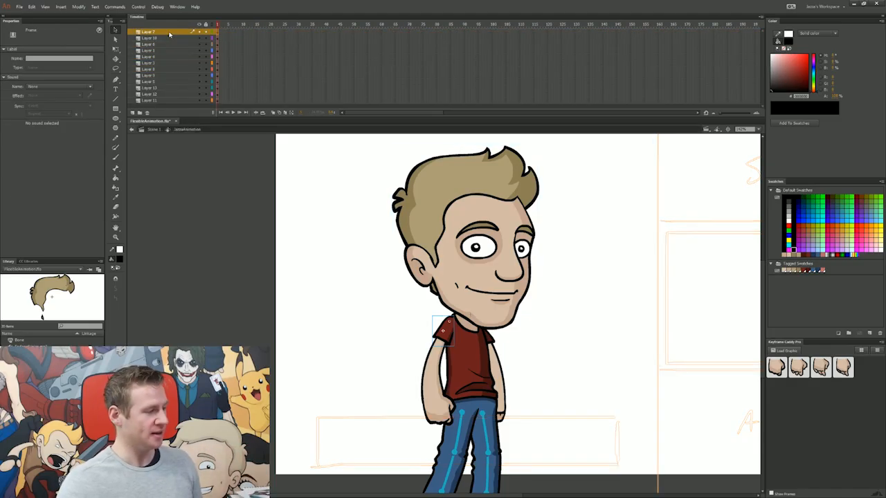
left_click_drag(375, 117, 375, 126)
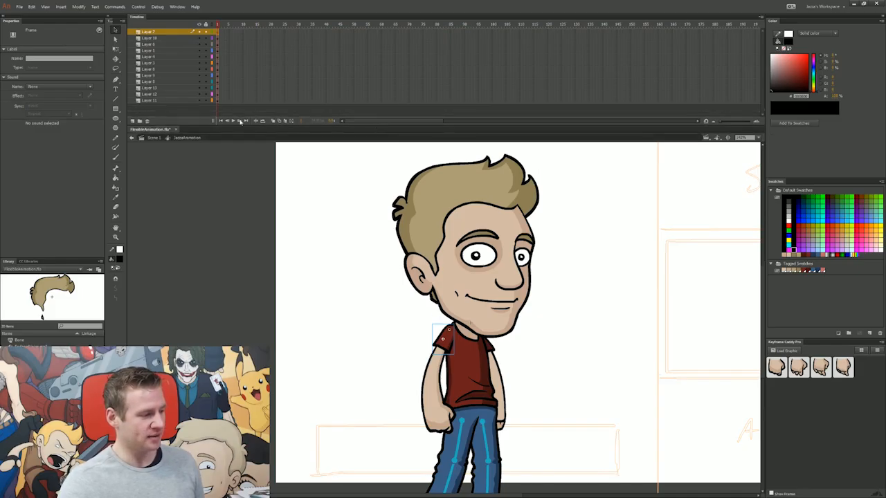
left_click(132, 121)
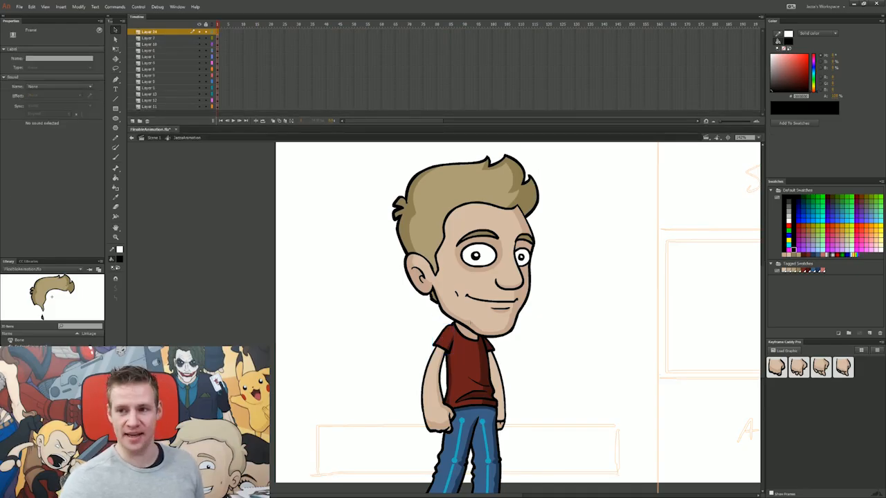
left_click_drag(31, 346, 346, 208)
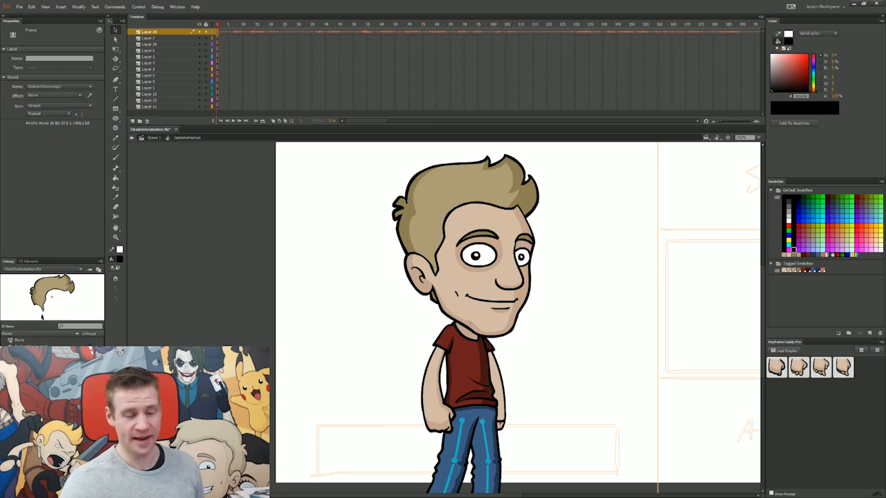
- Extend all layers of the character animation symbol to the end of the voice audio
left_click(395, 27)
left_click_drag(384, 121, 553, 110)
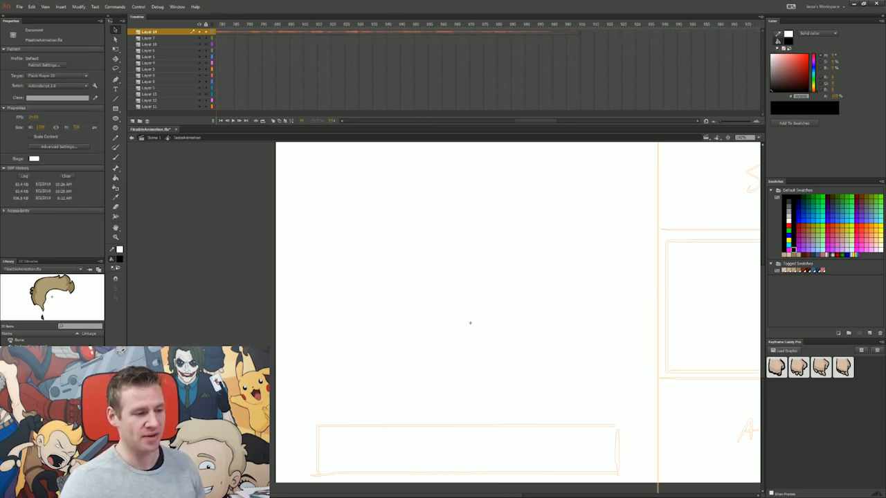
left_click(580, 106)
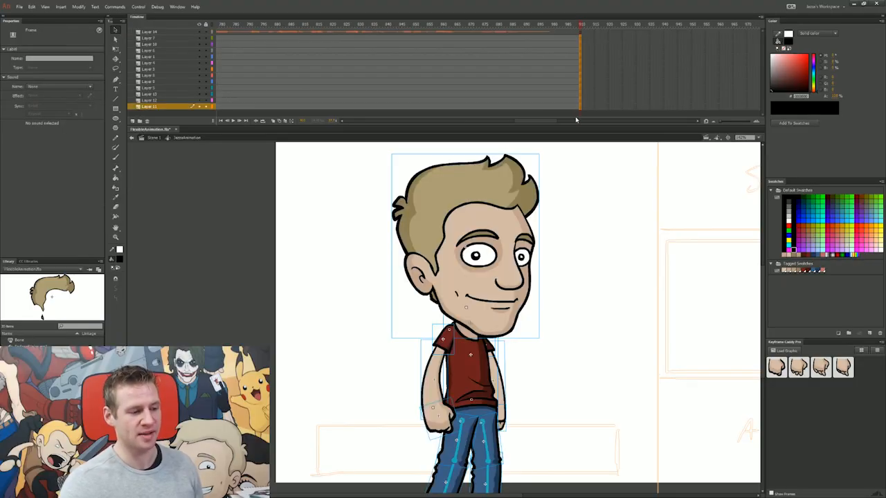
- Open the head symbol at the start of the timeline, add a new top layer and paste the voice audio frames into it
left_click_drag(541, 118, 367, 122)
left_click(229, 27)
double_click(465, 229)
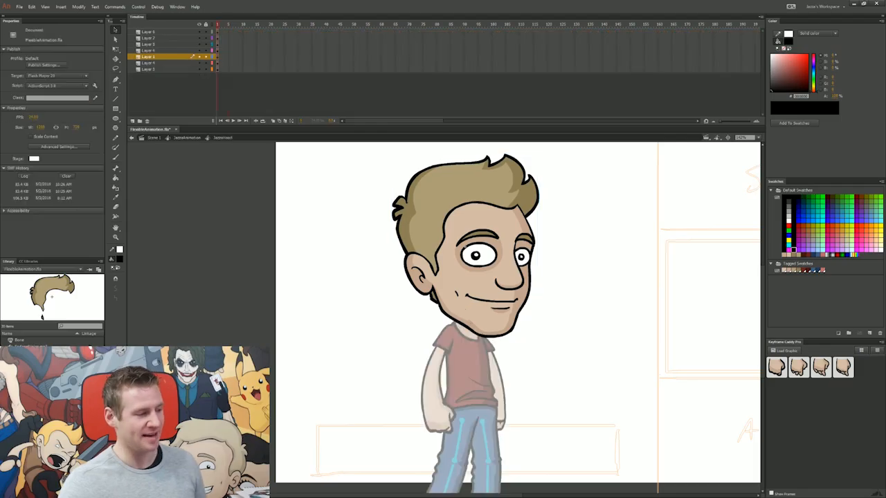
left_click(150, 33)
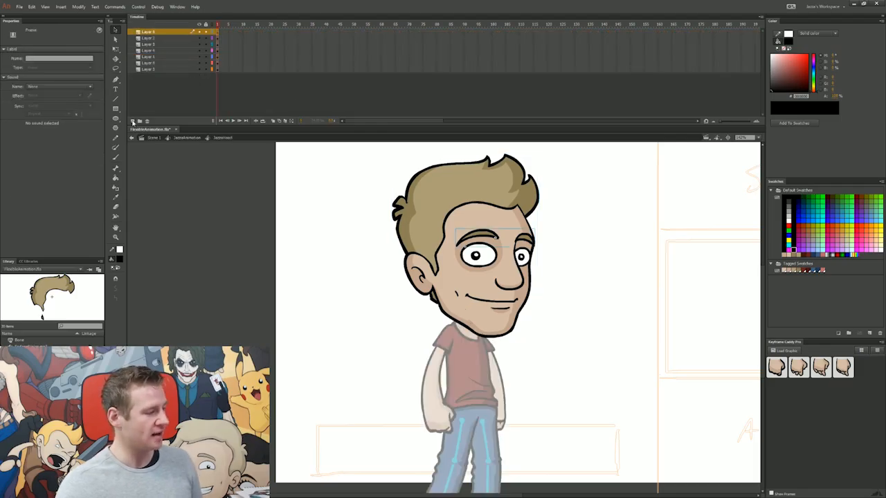
left_click(132, 121)
left_click(217, 31)
key("ctrl+alt+v")
- Extend all head symbol layers to the end of the voice audio and save the document
left_click_drag(366, 121, 537, 121)
left_click_drag(558, 32, 559, 80)
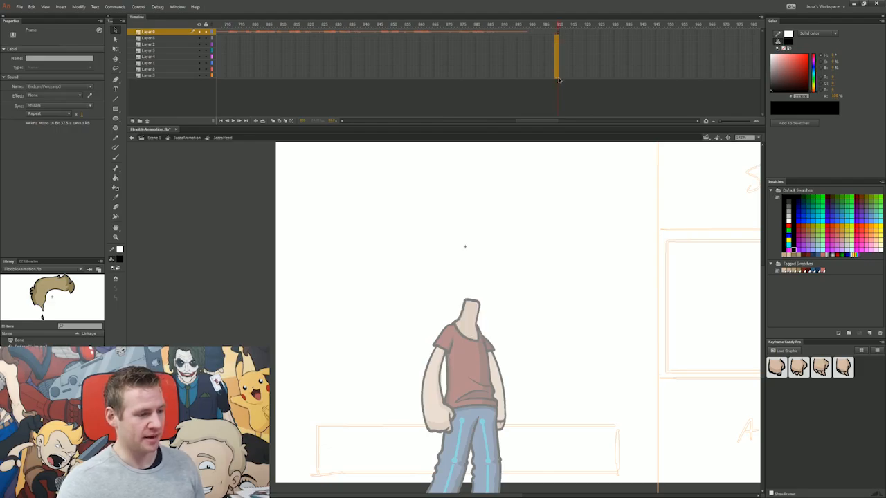
key("F5")
key("ctrl+s")
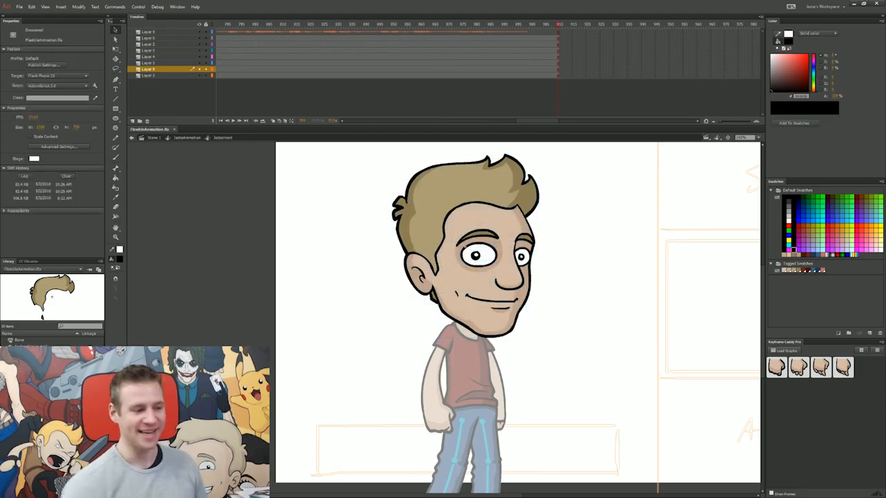
- Load the mouth symbol's poses into Keyframe Caddy Pro and return the playhead to the start of the timeline
key("Return")
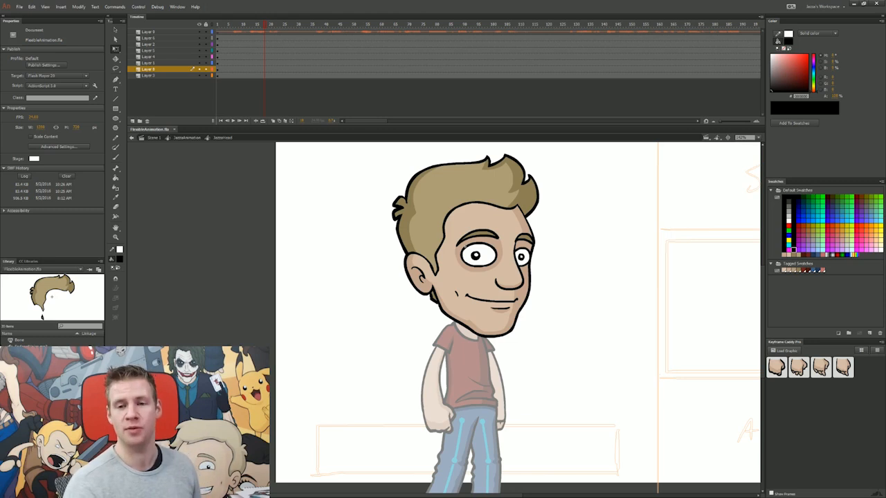
left_click(482, 335)
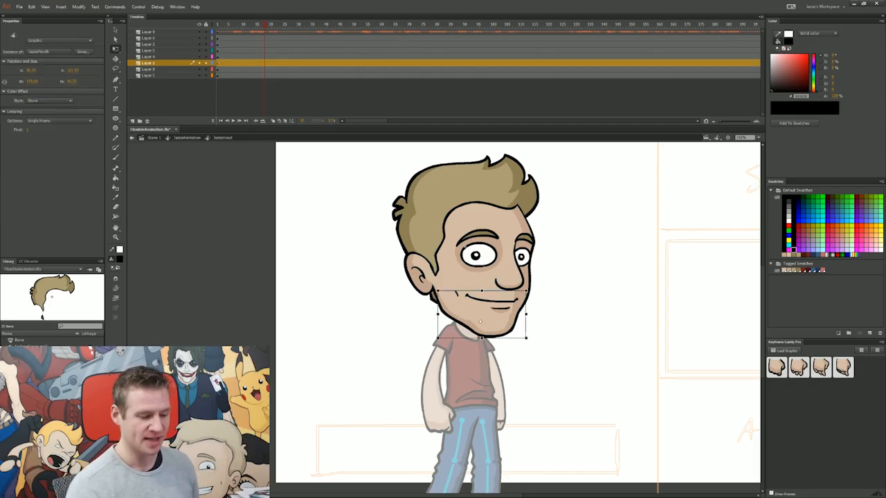
left_click(788, 351)
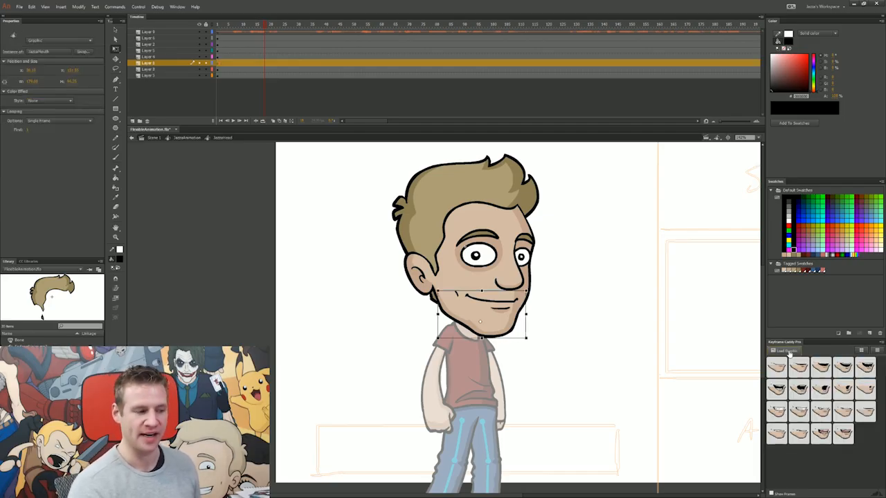
left_click(220, 25)
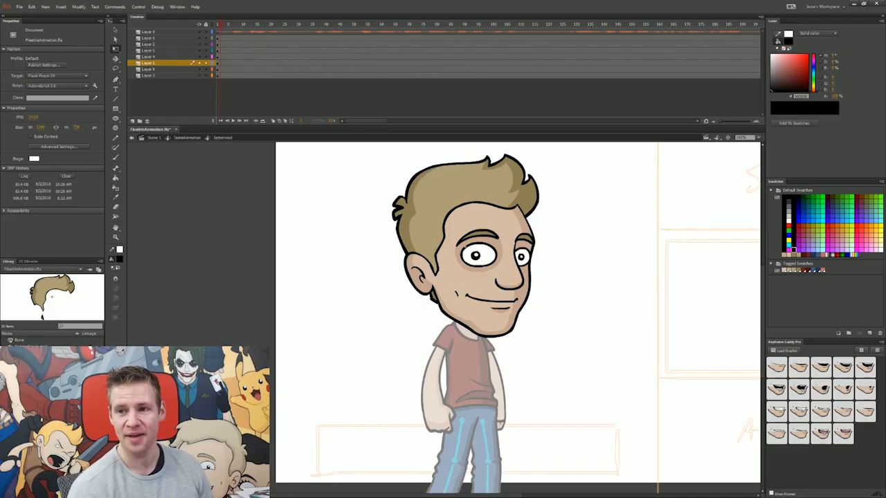
- Lock all the facial layers except the mouth layer, keeping the mouth layer active for lip syncing
key("z")
left_click_drag(323, 381, 593, 164)
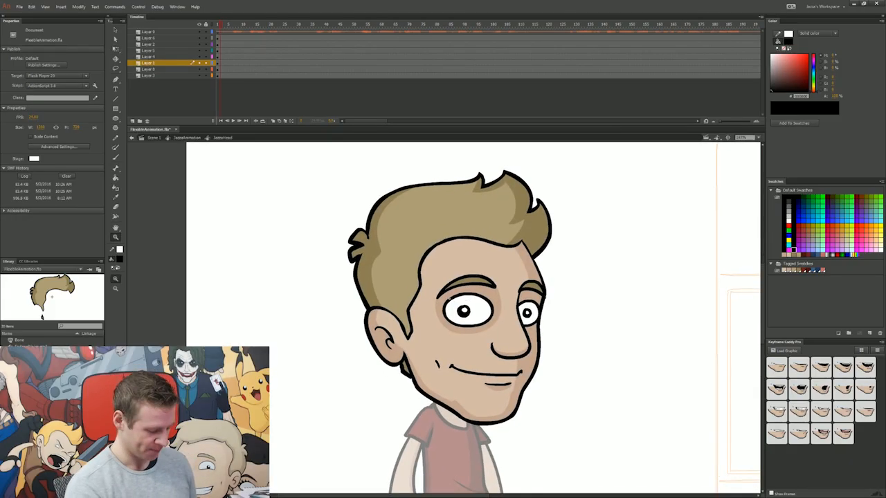
key("v")
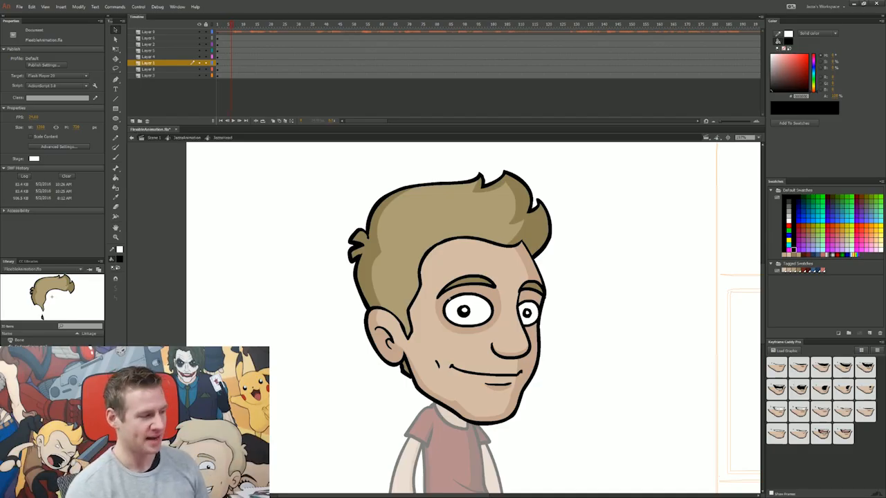
left_click_drag(206, 38, 203, 87)
left_click(205, 63)
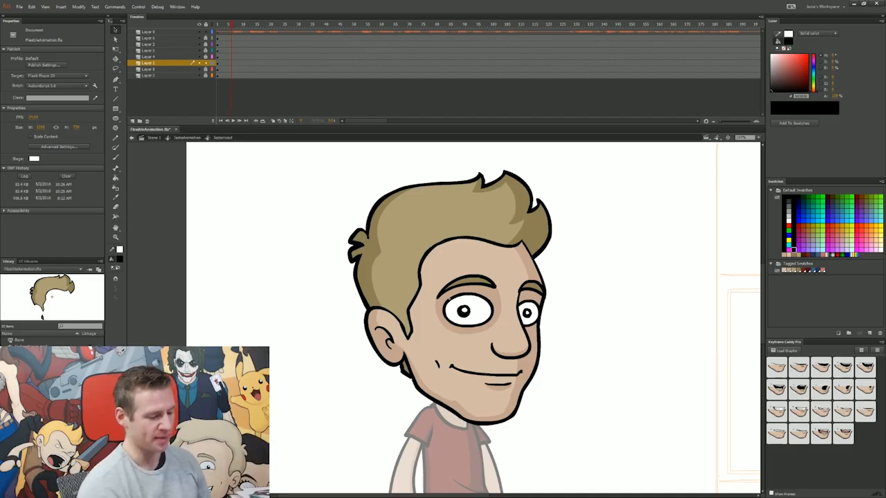
left_click(164, 63)
key("ctrl+shift+a")
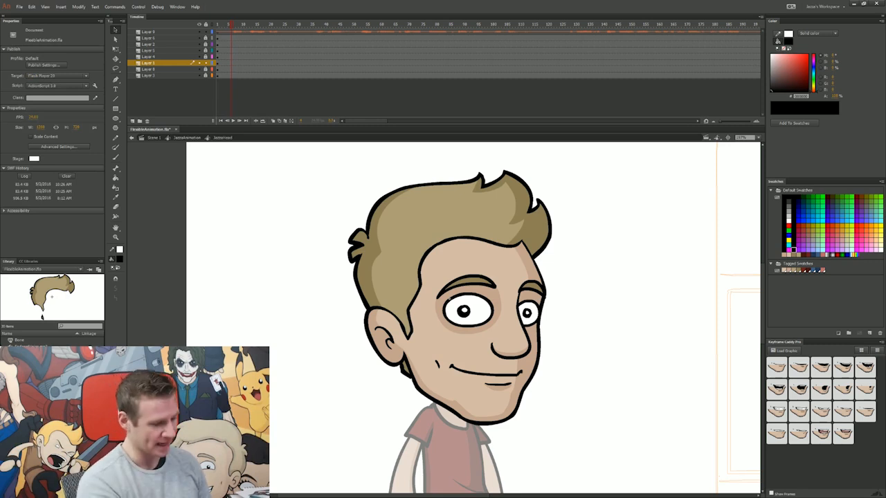
key("ctrl+a")
key("ctrl+shift+a")
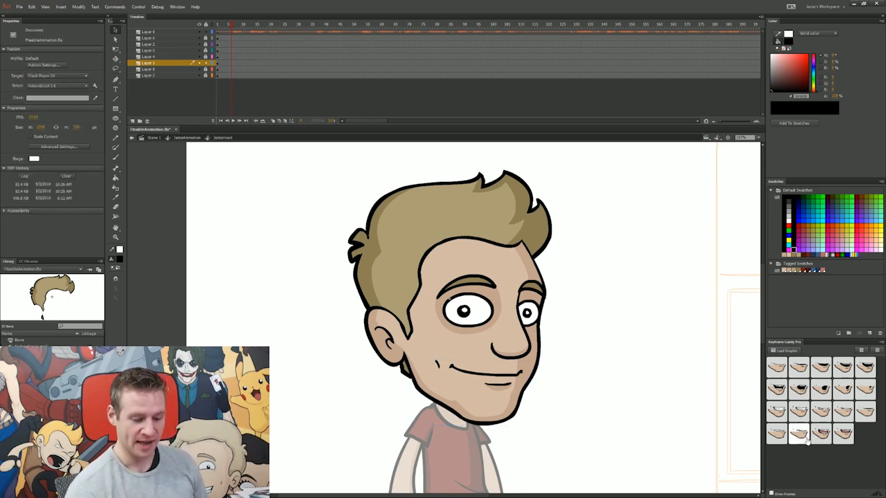
- Keyframe the open smile with visible tongue at frame 6, and key the wider open-mouth pose a few frames further along
left_click(843, 435)
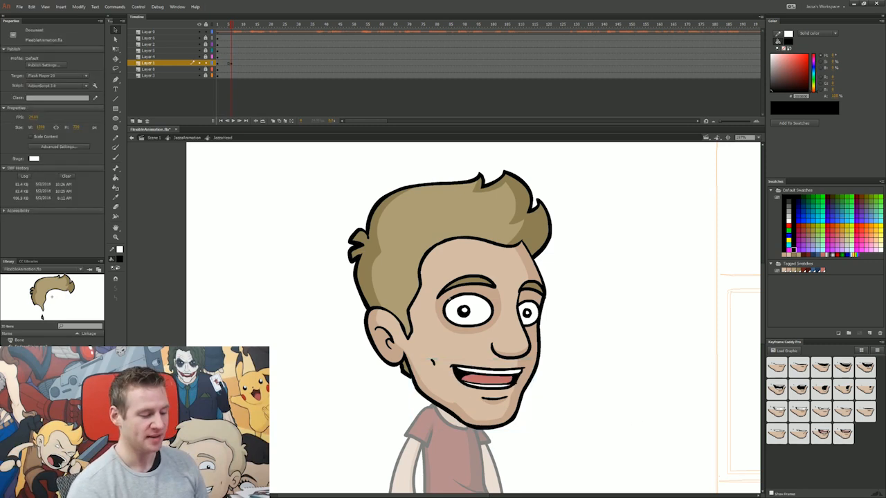
key(".")
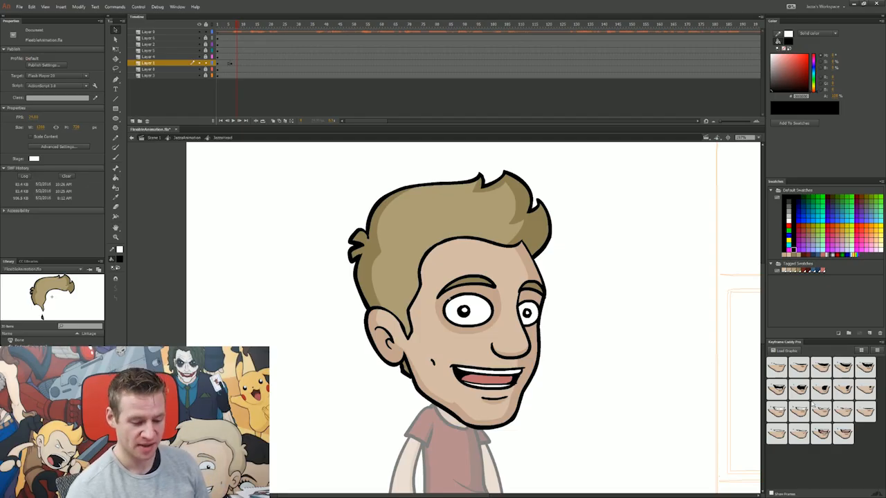
left_click(470, 402)
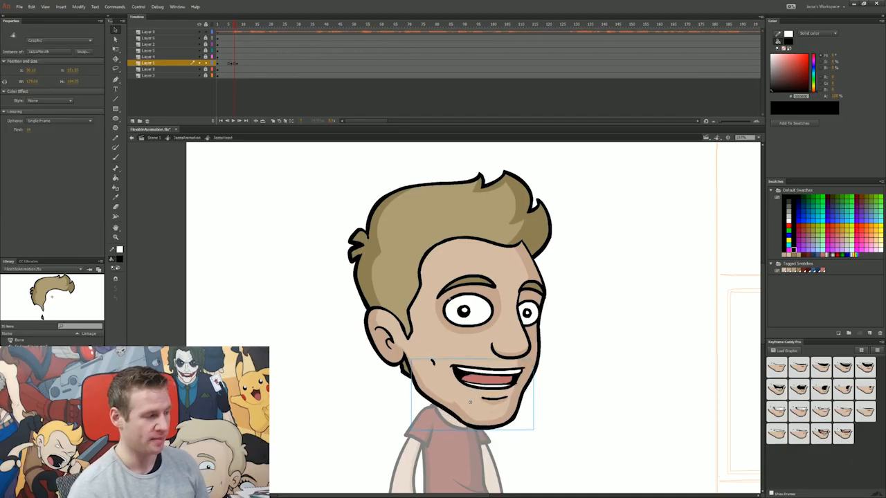
key("period")
key("period")
key("period")
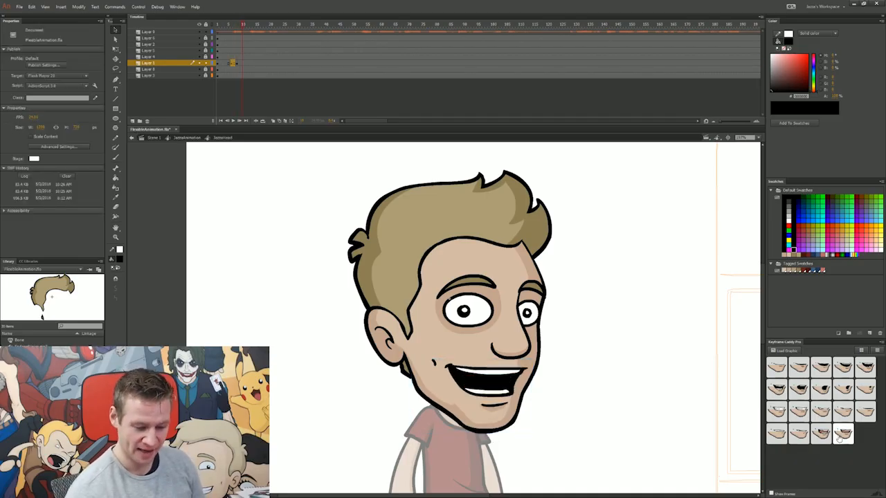
- Keyframe the clenched-teeth grin on the mouth layer, followed by a narrower toothy smile a few frames further on
left_click(777, 411)
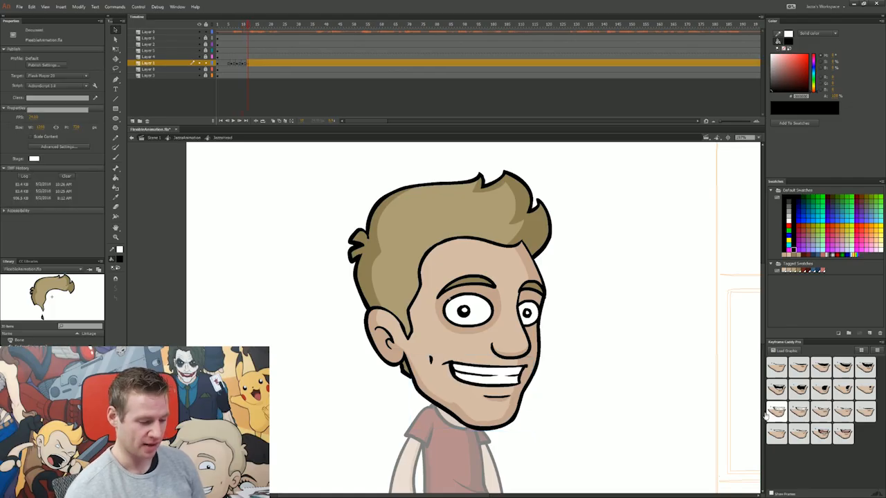
key("period")
key("period")
key("period")
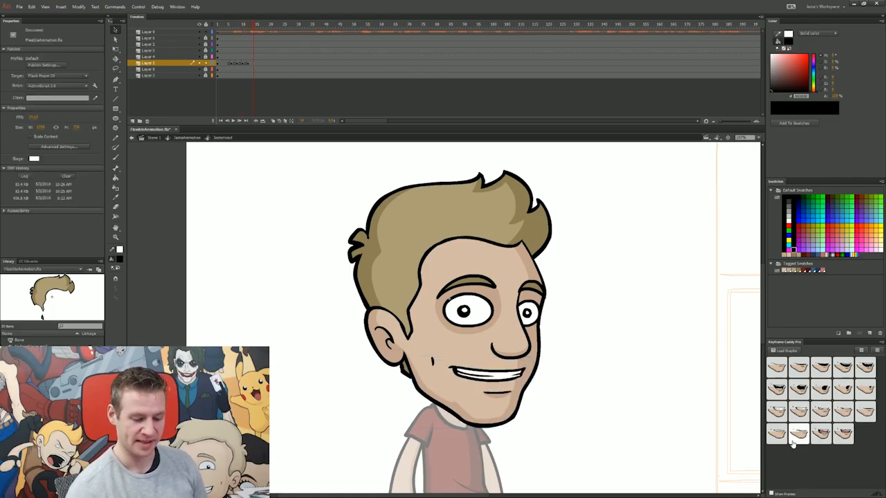
- Key closed-teeth mouth poses on the mouth layer from frame 14, followed by the small mouth pose at frame 17
left_click(777, 434)
key("period")
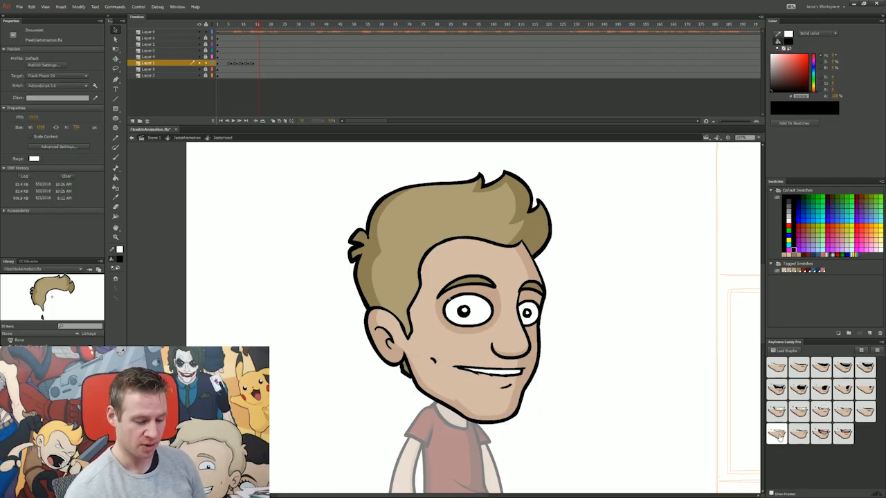
left_click(777, 434)
key("period")
left_click(864, 390)
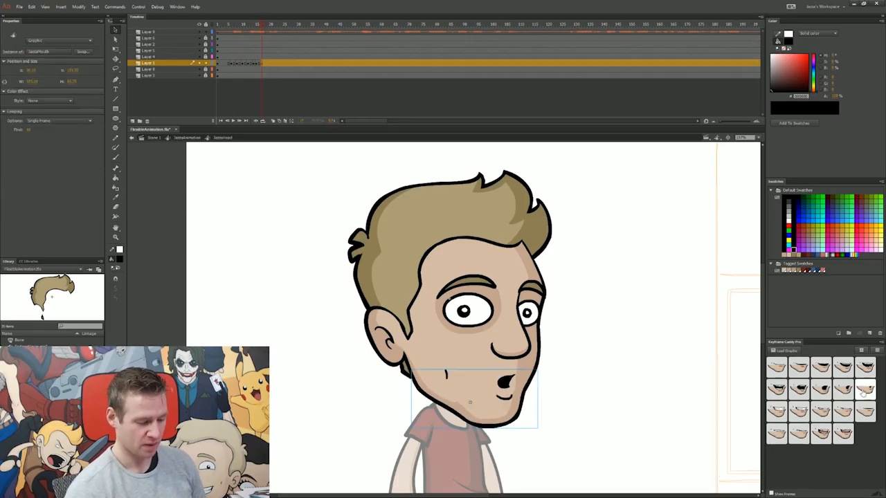
- Key small rounded mouth poses around frames 17 to 19, comparing them with the neighbouring frames
left_click(843, 390)
left_click(662, 407)
key("comma")
key("period")
key("comma")
key("period")
left_click(864, 392)
left_click(645, 418)
key("period")
key("period")
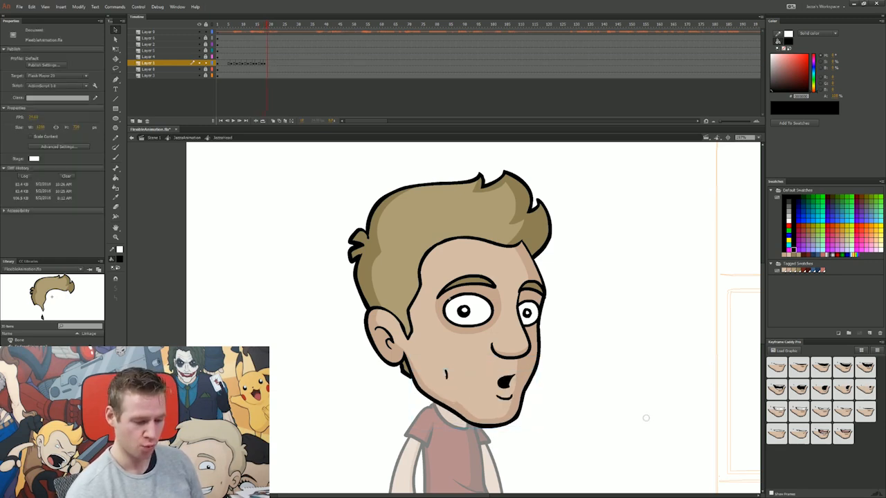
- Key the wide toothy mouth pose around frame 22 and advance to the following sound
left_click(801, 392)
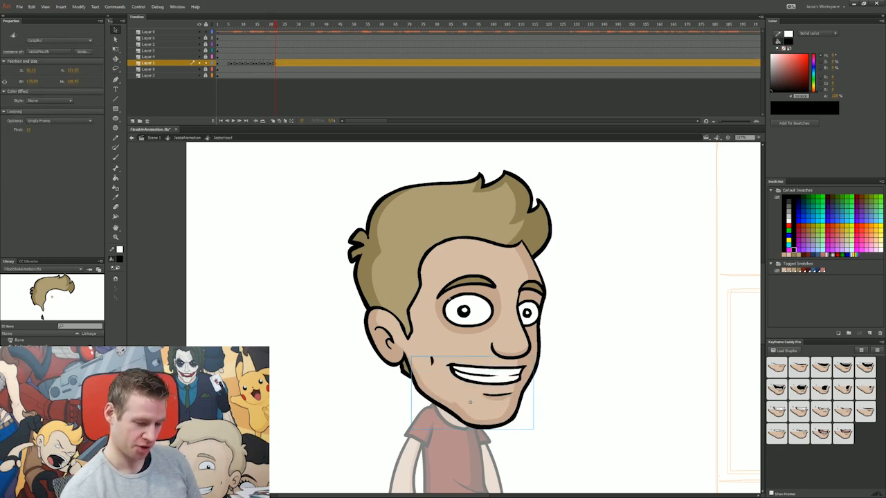
left_click(693, 435)
key("period")
key("period")
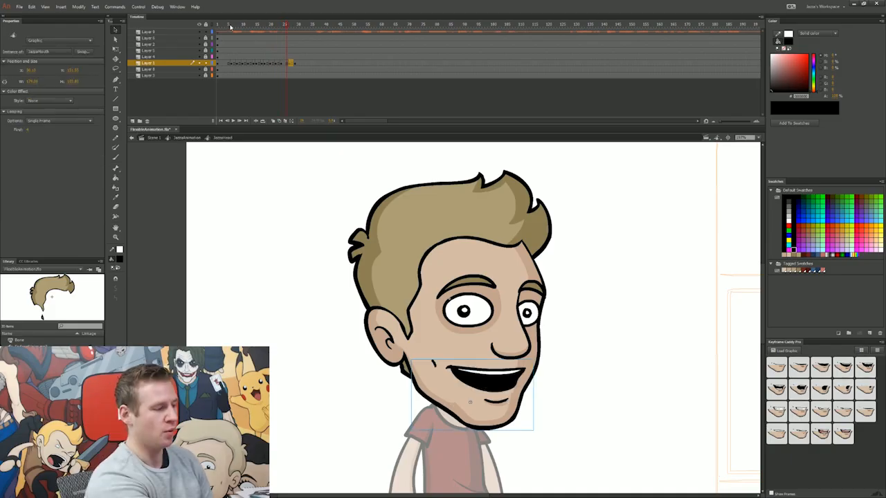
- Play the lip sync from near the start and shift the mouth layer's keyframes to earlier frames to match the audio
left_click(223, 25)
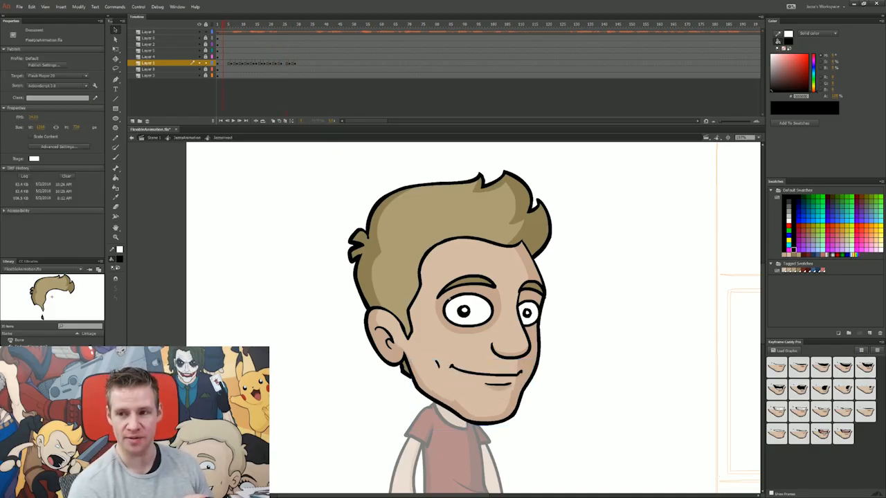
key("Return")
mouse_move(296, 63)
left_mouse_down()
mouse_move(231, 63)
mouse_move(303, 63)
mouse_move(293, 63)
left_mouse_up()
left_click(249, 75)
left_click_drag(234, 63, 293, 65)
left_click_drag(292, 63, 243, 63)
left_click(291, 76)
left_click_drag(242, 63, 240, 64)
left_click(288, 69)
left_click_drag(290, 64, 263, 64)
left_click_drag(263, 63, 268, 63)
left_click(274, 75)
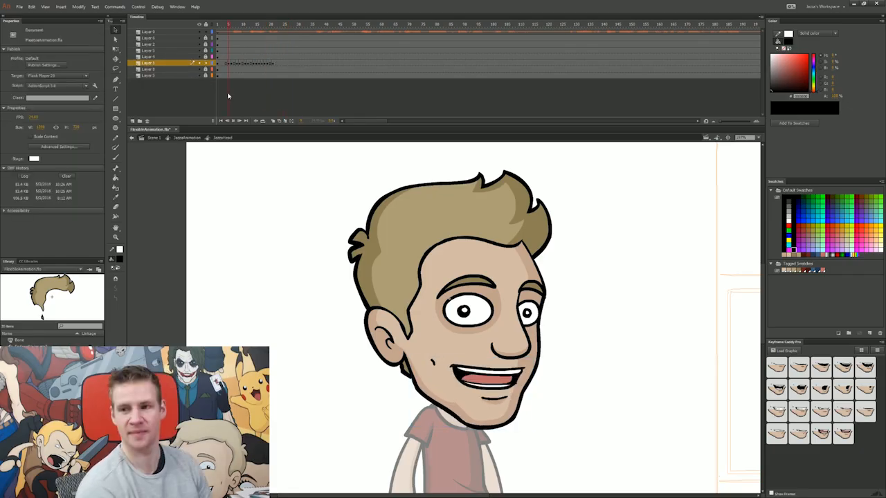
- Play back the retimed lip sync, including from frame 1, and examine how the mouth shapes match the audio
key("Return")
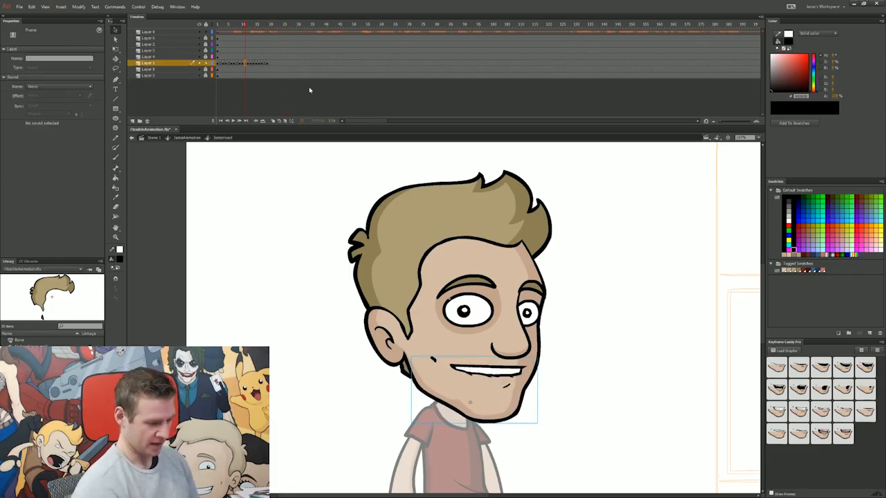
key(".")
key(".")
key("Return")
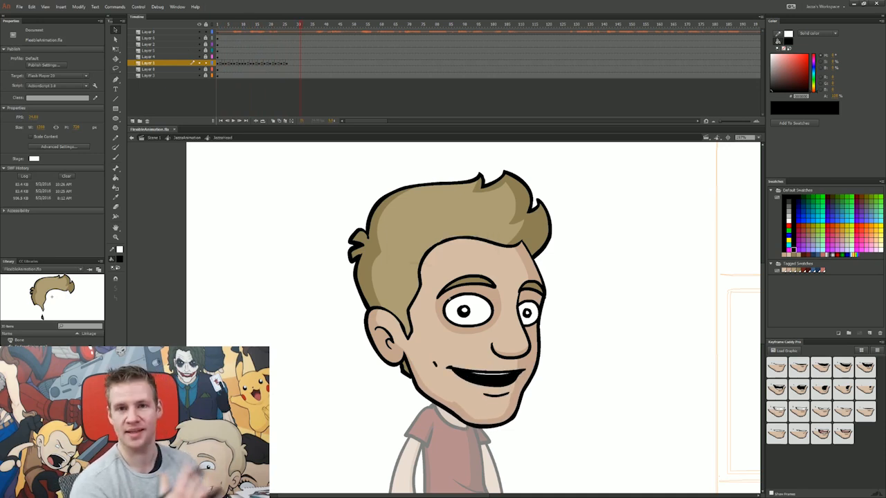
left_click(217, 31)
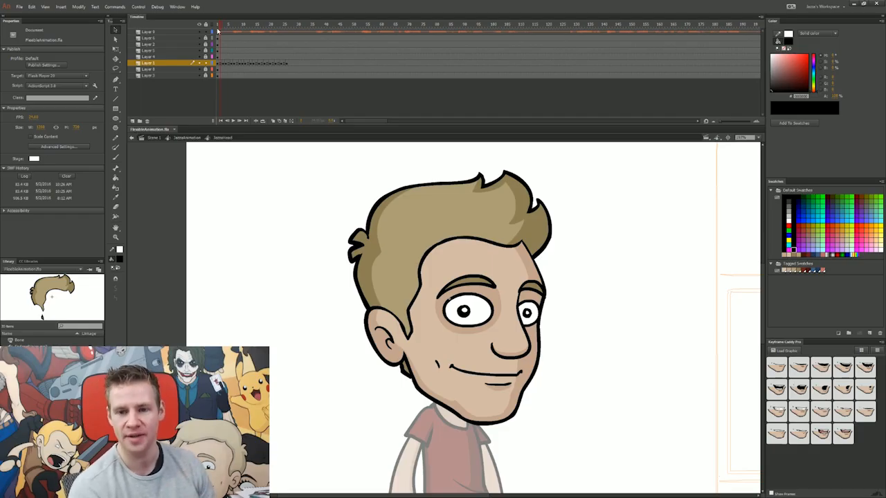
left_click_drag(217, 31, 218, 30)
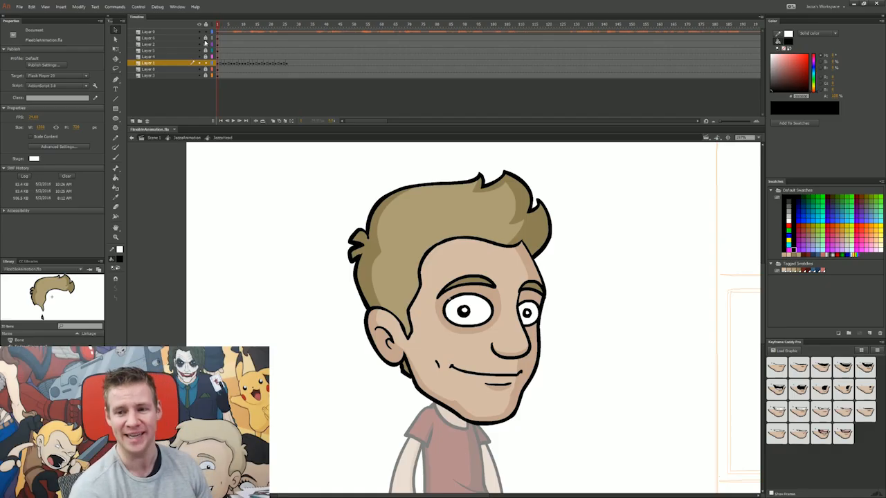
key("Return")
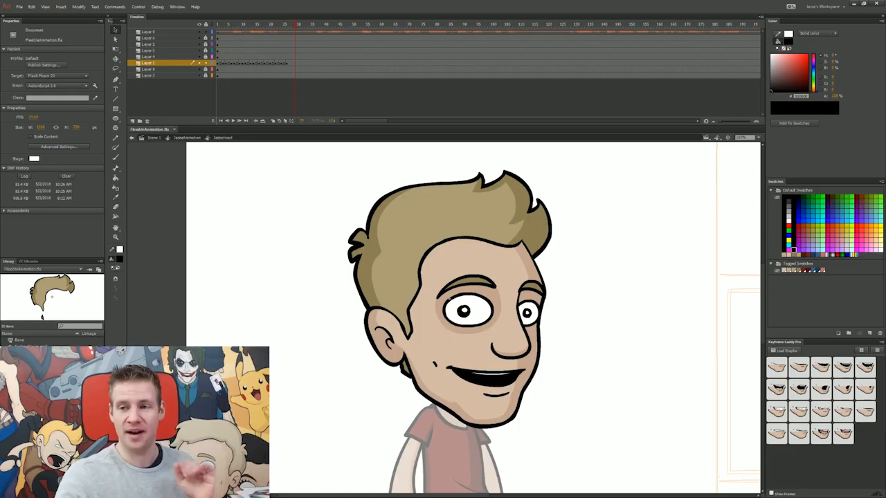
key("shift+comma")
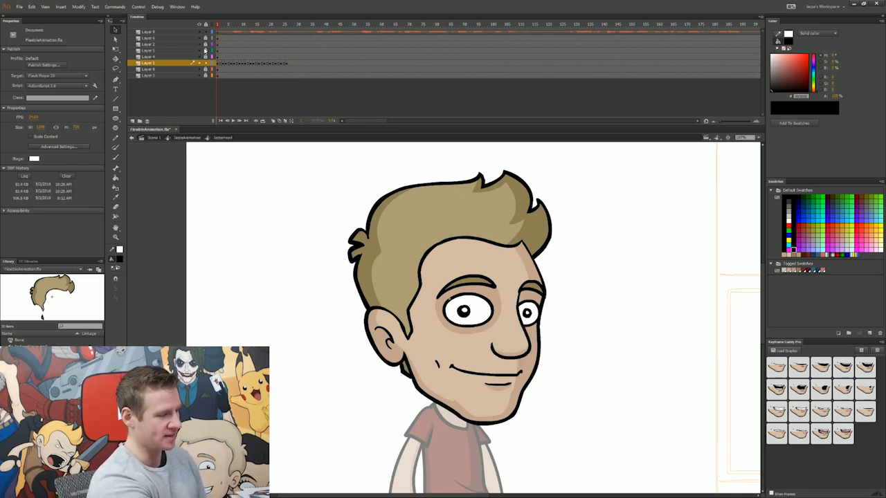
- Unlock the eyebrow layer, load the eyebrow graphic's poses, and key the raised eyebrows around frame 4
left_click(208, 38)
left_click(789, 352)
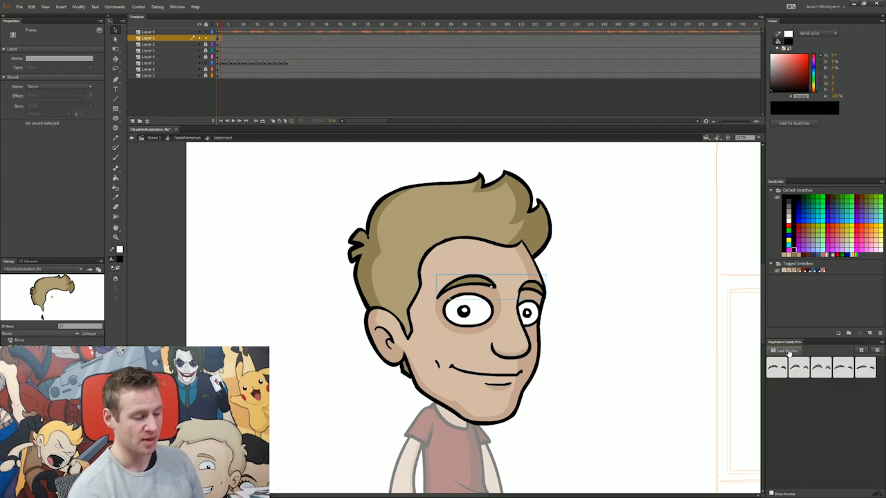
key("Return")
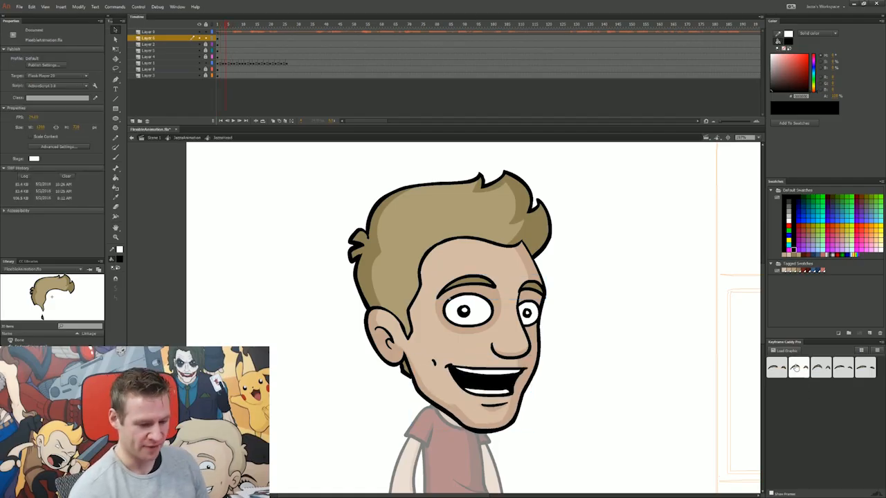
left_click(797, 372)
key("Return")
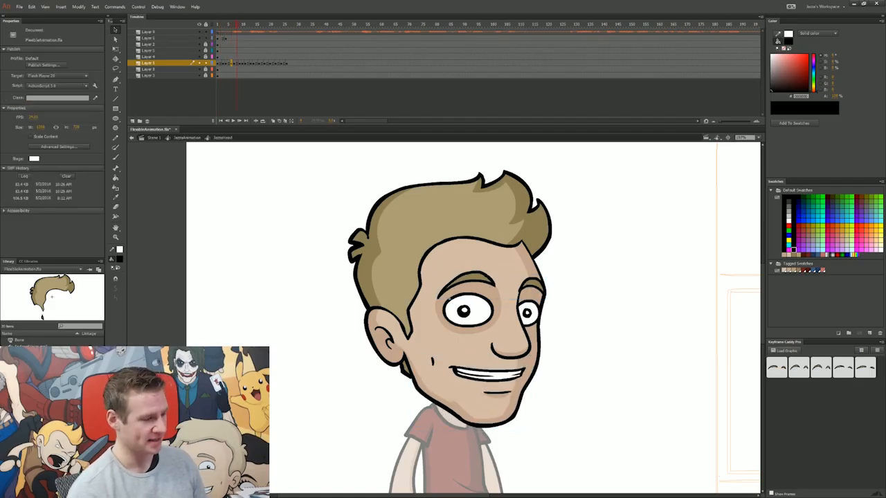
- Key further eyebrow poses around frames 20 and 23, checking them in playback
key("Return")
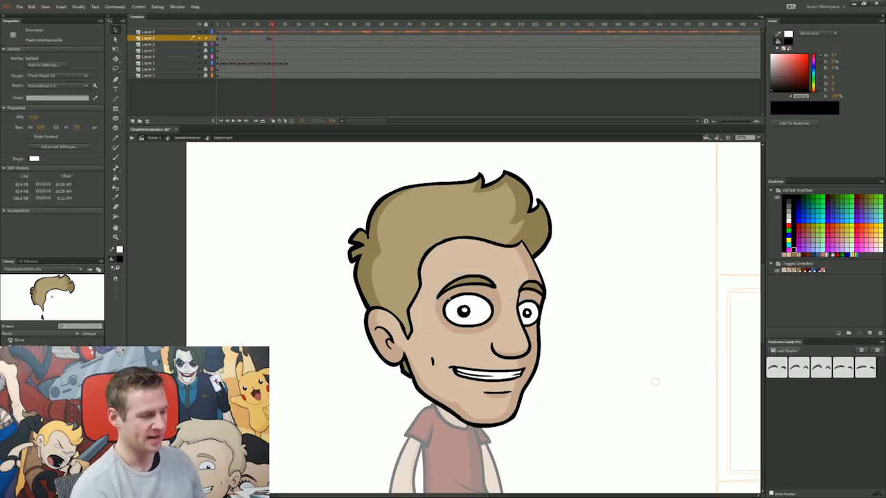
left_click(470, 402)
key("Return")
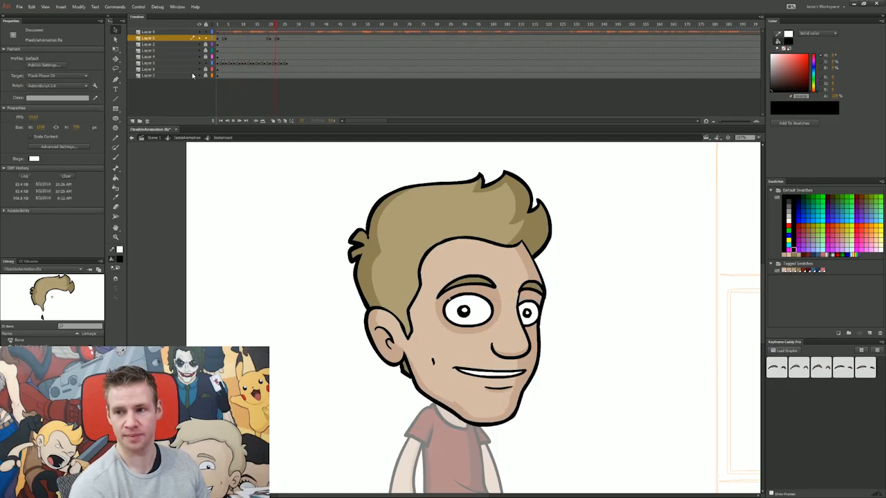
- Keyframe the pupils at frame 5, shift them sideways towards the nose in the starting pose, and tween between the two
left_click(494, 313)
left_click(228, 51)
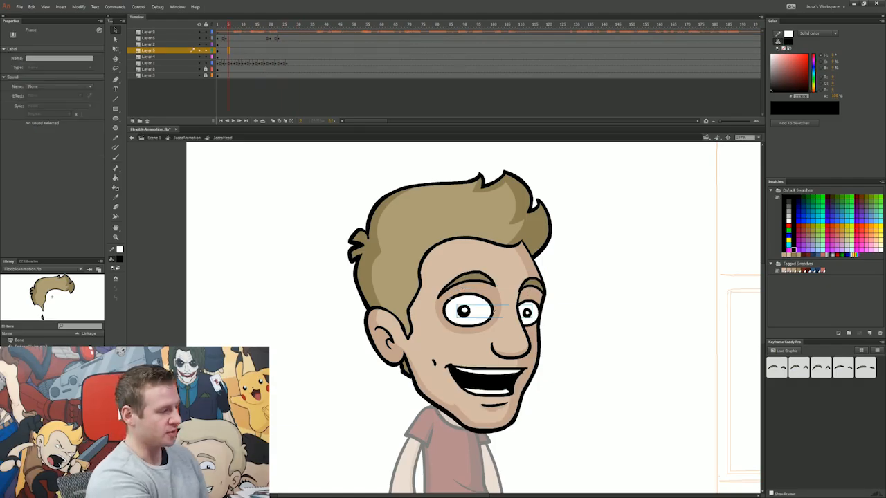
left_click(220, 51)
left_click(494, 313)
key("q")
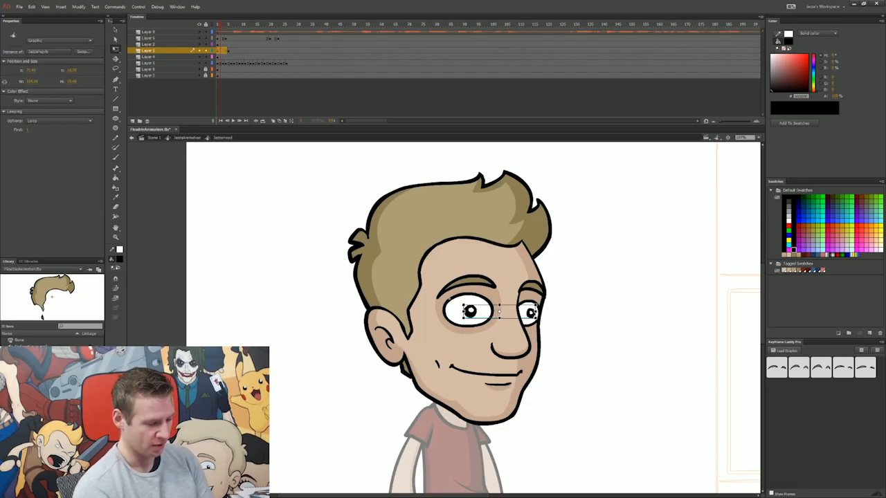
right_click(224, 52)
left_click(255, 74)
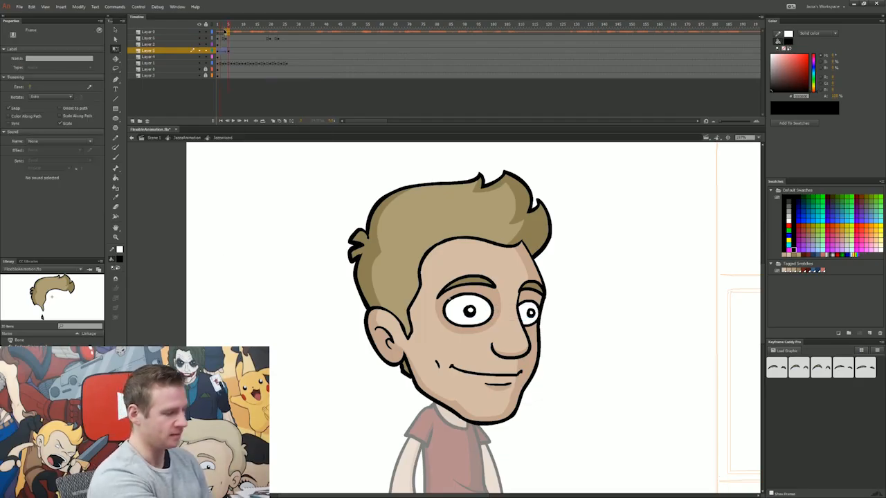
- Play the animation from frame 1 to examine the eyebrow and pupil movement with the lip sync
key("Return")
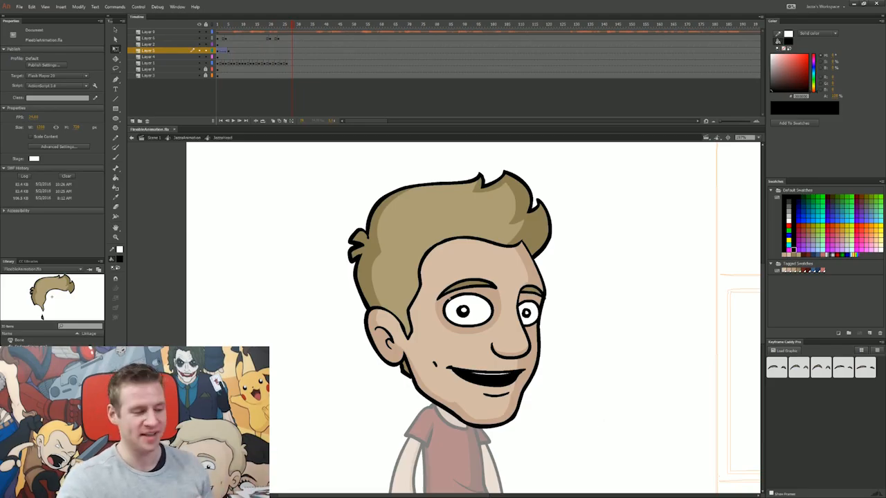
left_click(217, 26)
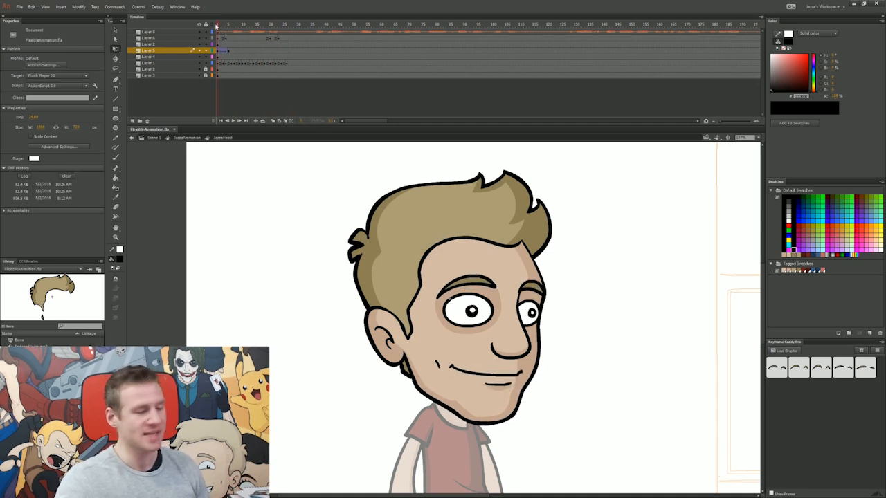
key("Return")
key("Return")
- Load the eye whites graphic's poses and key eye shape changes around frames 5 and 20
left_click(228, 44)
left_click(470, 311)
left_click(789, 351)
left_click(799, 372)
left_click(270, 25)
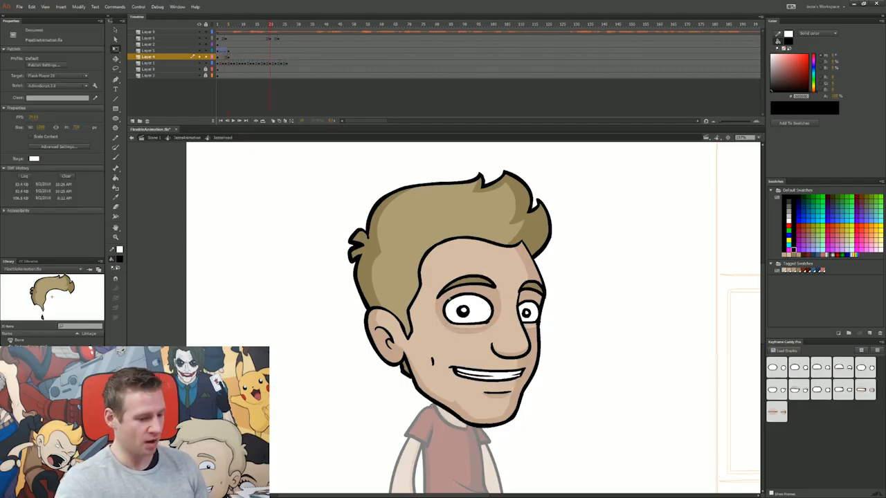
left_click(785, 370)
- Play the facial animation from near the start and save the document
left_click(220, 25)
key("Return")
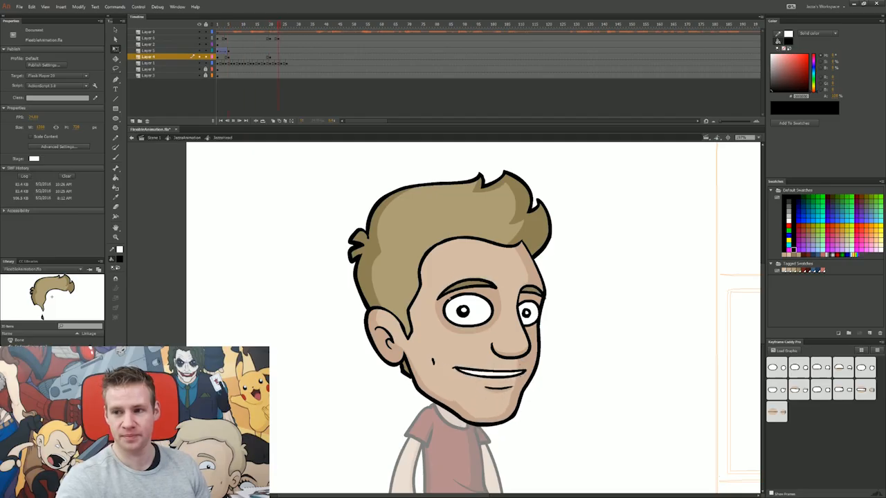
key("v")
left_click(705, 293)
key("ctrl+s")
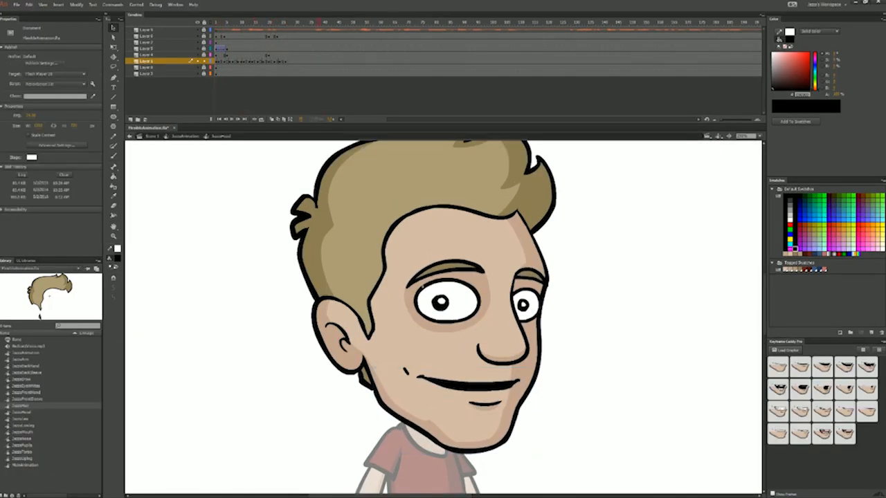
- Continue the lip sync by keying further mouth poses on the mouth layer from about frame 39 to frame 51
key("F6")
left_click_drag(302, 61, 312, 61)
left_click(844, 412)
left_click(822, 411)
left_click(822, 389)
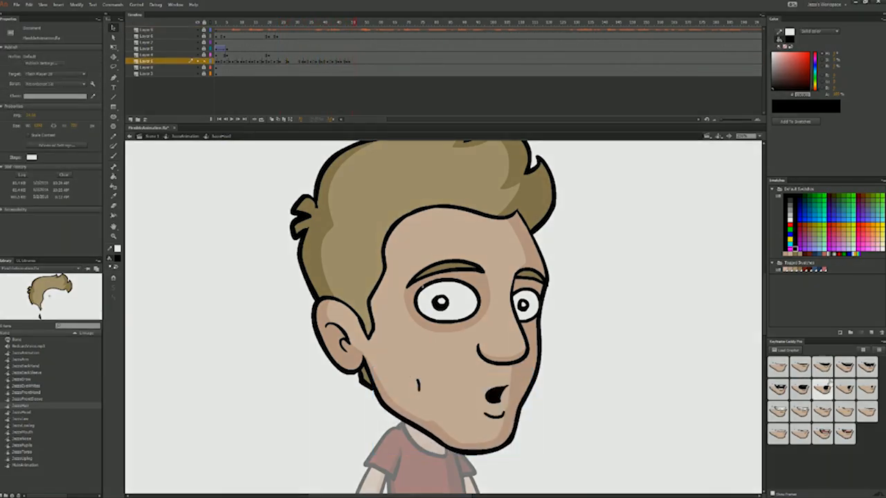
- Key another small rounded mouth pose around frame 56 and scrub through the newly keyed frames
left_click(293, 25)
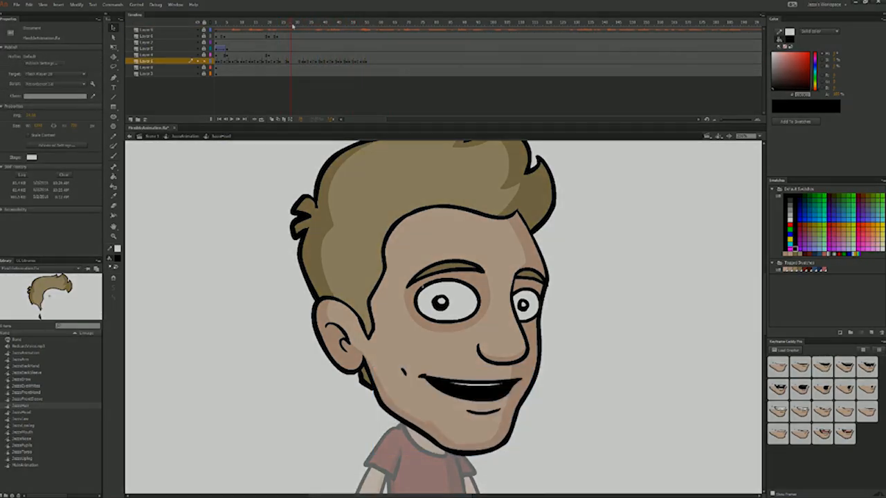
left_click_drag(293, 27, 368, 26)
left_click(846, 392)
key("q")
left_click_drag(301, 25, 352, 31)
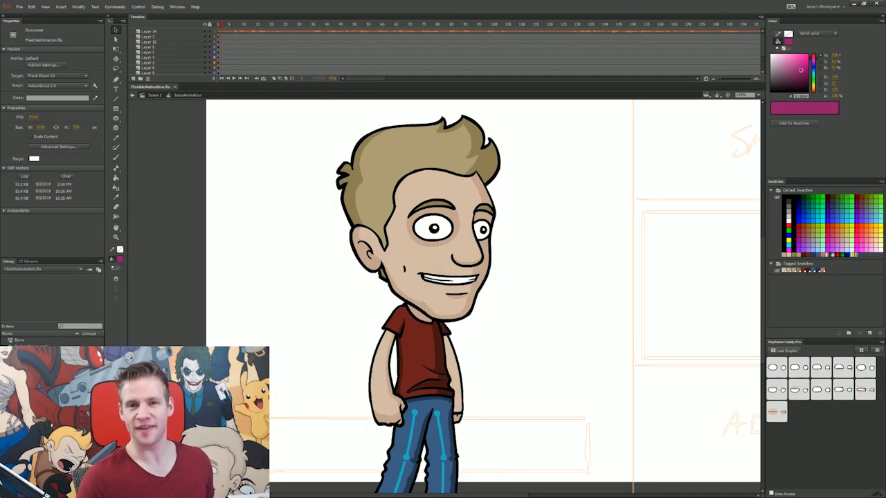
- Open the head symbol for editing and play through its finished lip sync and facial keyframes
left_click(419, 219)
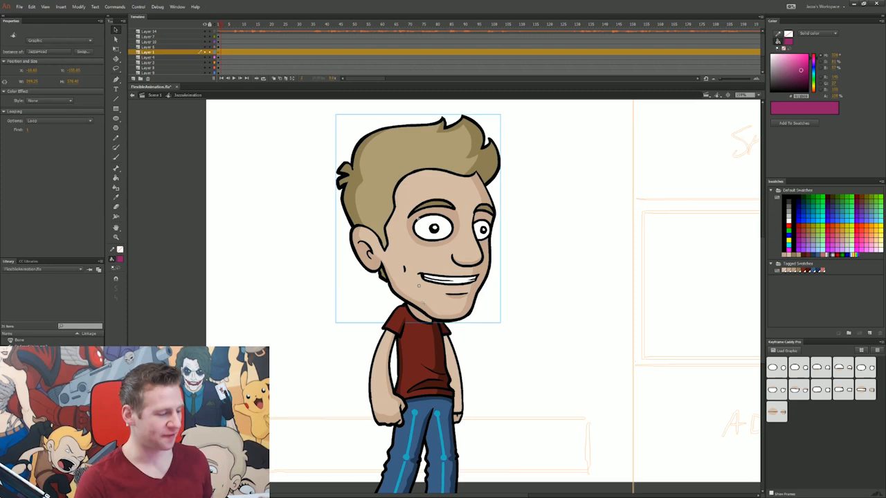
double_click(418, 219)
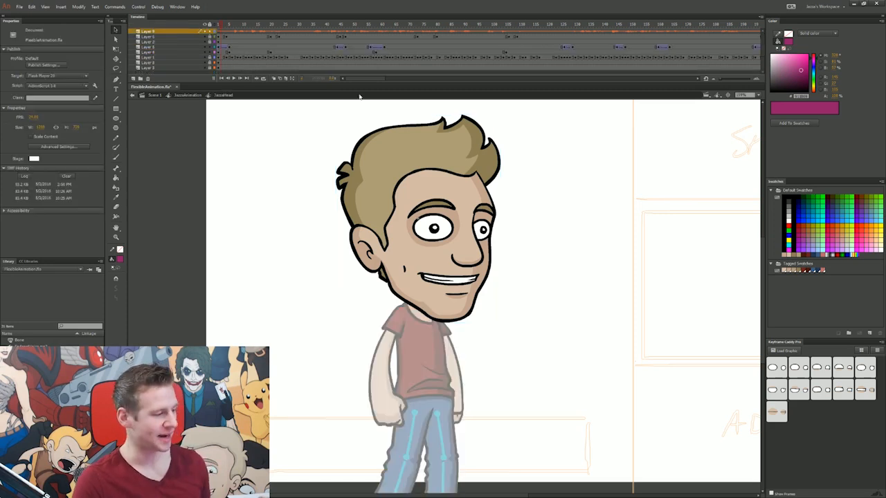
left_click(289, 30)
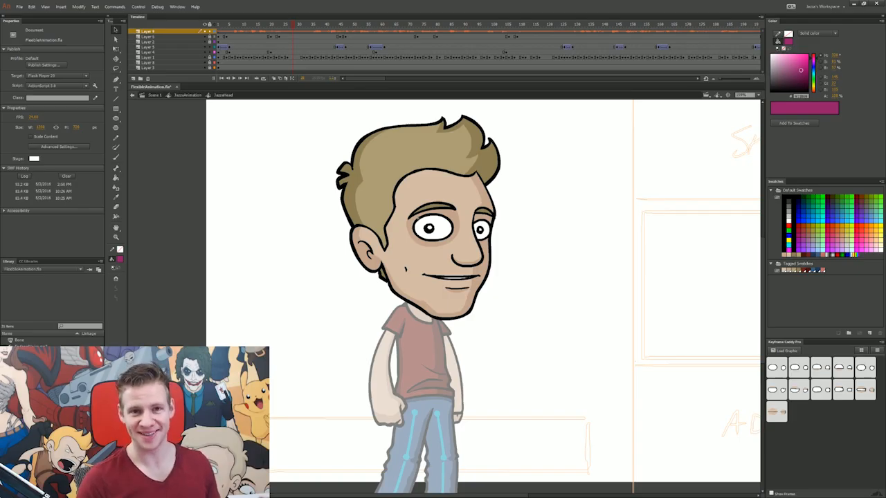
left_click(523, 25)
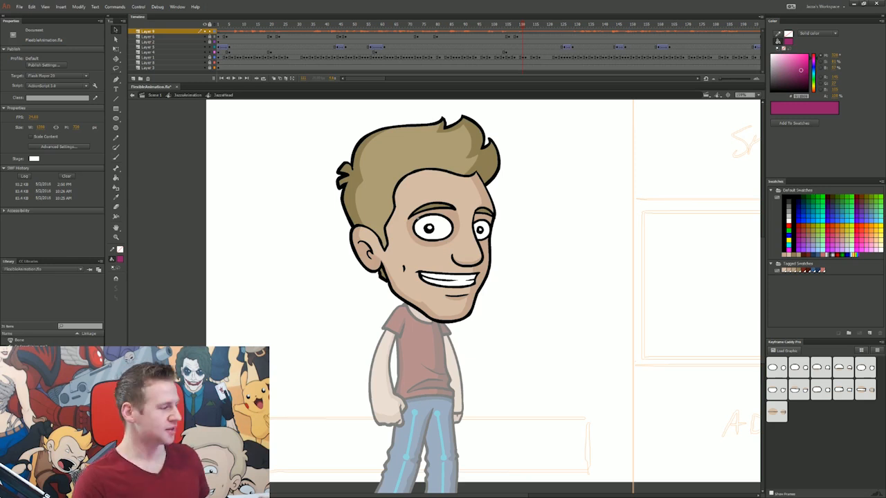
left_click(221, 25)
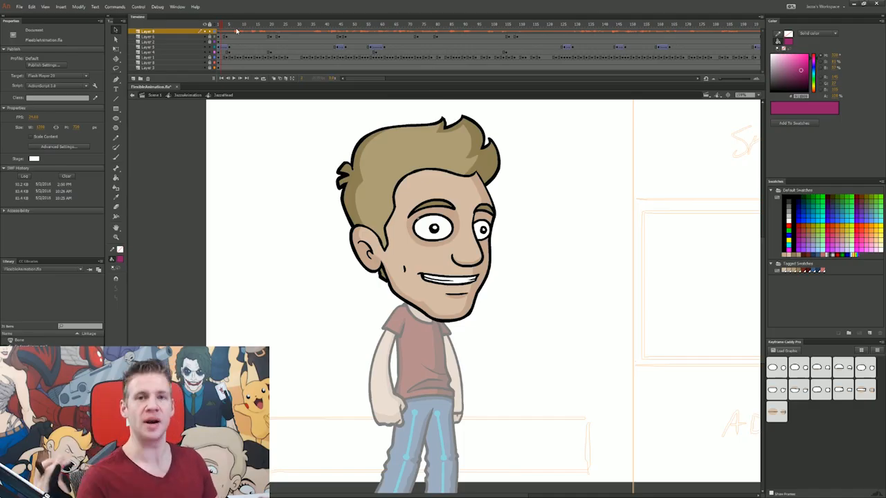
key("Return")
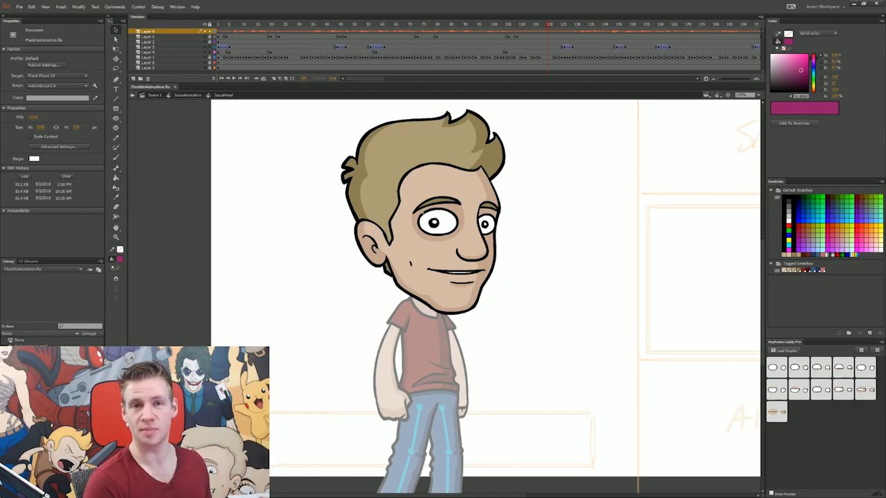
- Return from the head symbol to the full-body symbol, check its parts and enlarge the timeline to show all body layers
left_click(188, 95)
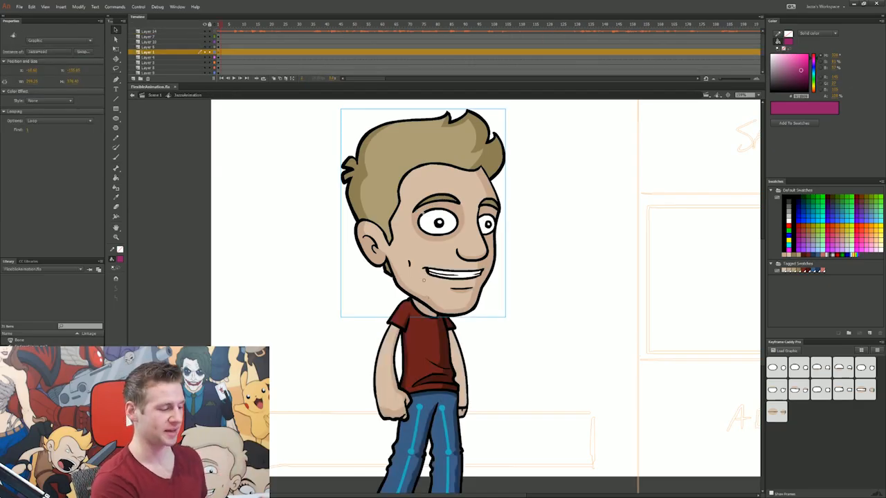
key("ctrl+shift+a")
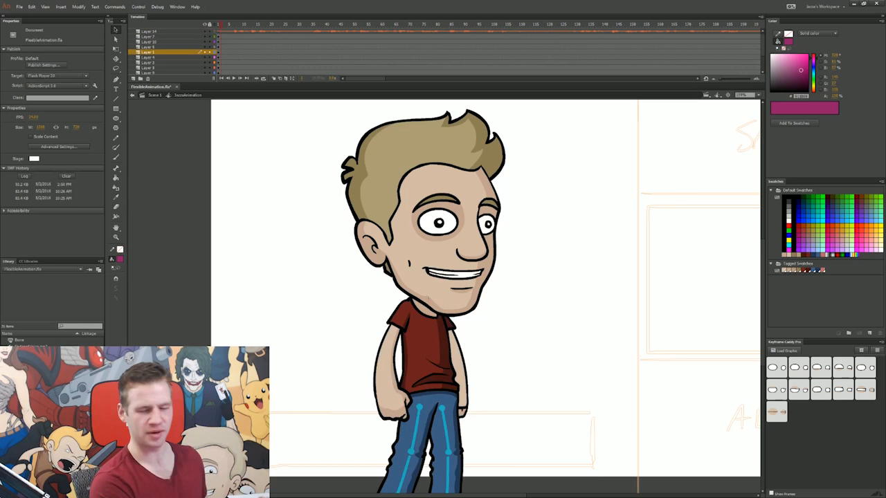
key("ctrl+a")
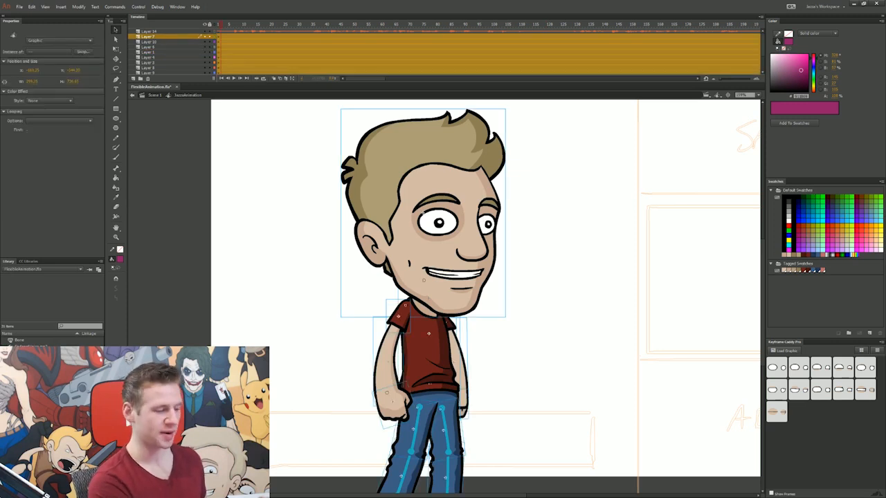
key("ctrl+shift+a")
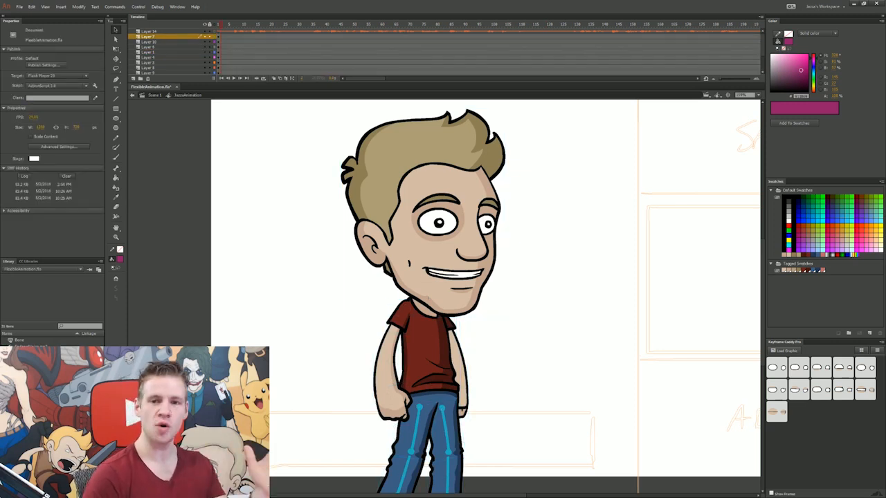
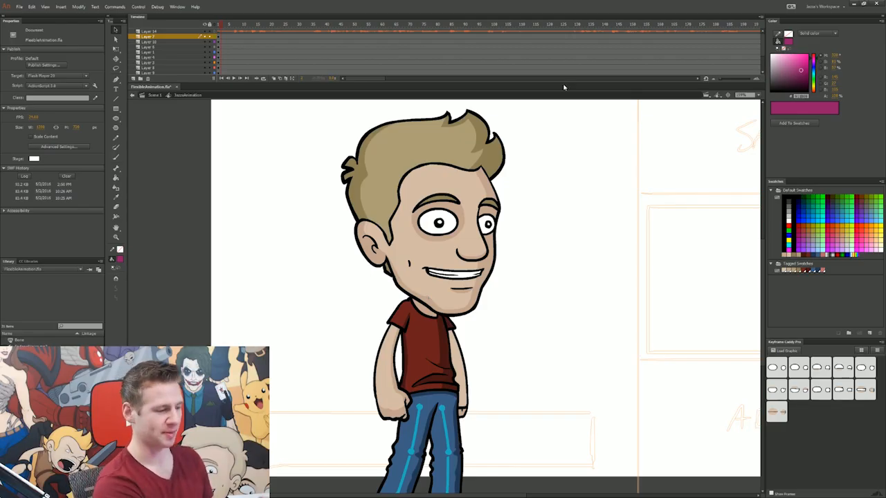
left_click_drag(565, 82, 570, 110)
mouse_move(765, 291)
left_mouse_down()
mouse_move(764, 316)
mouse_move(766, 305)
left_mouse_up()
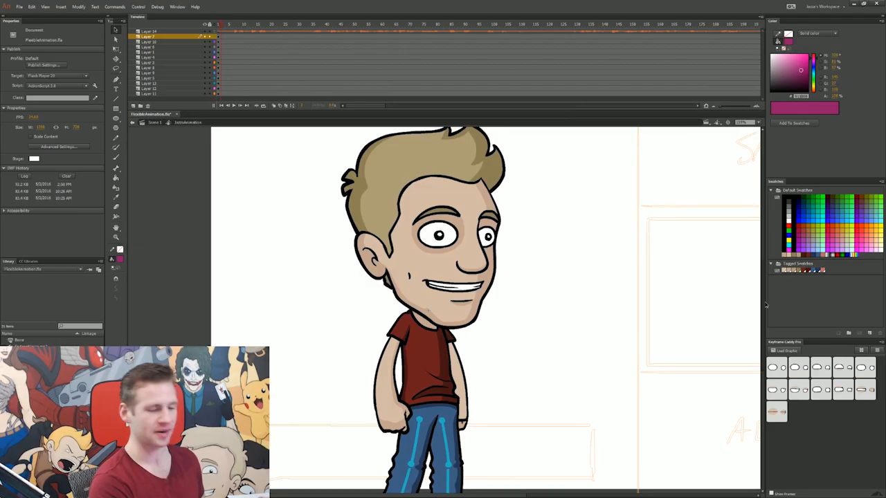
- Play the full-body animation from the first frame with the whole character in view
left_click(745, 123)
type("100")
key("Return")
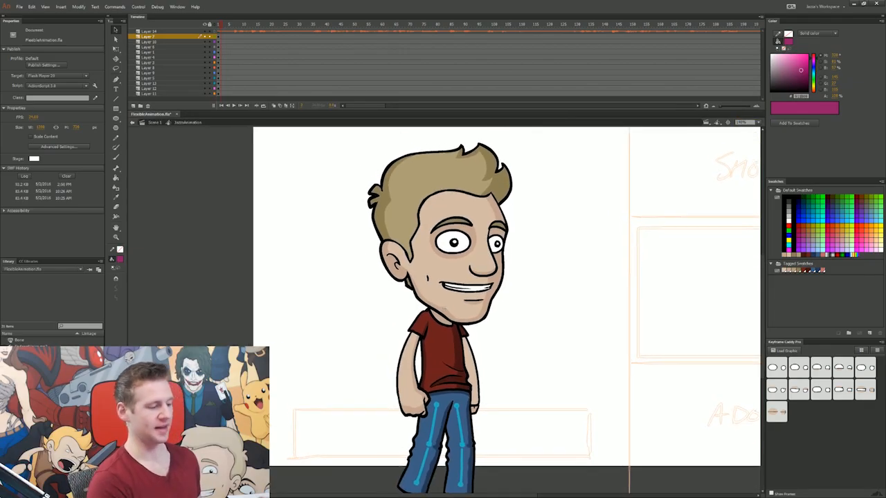
left_click_drag(224, 27, 217, 27)
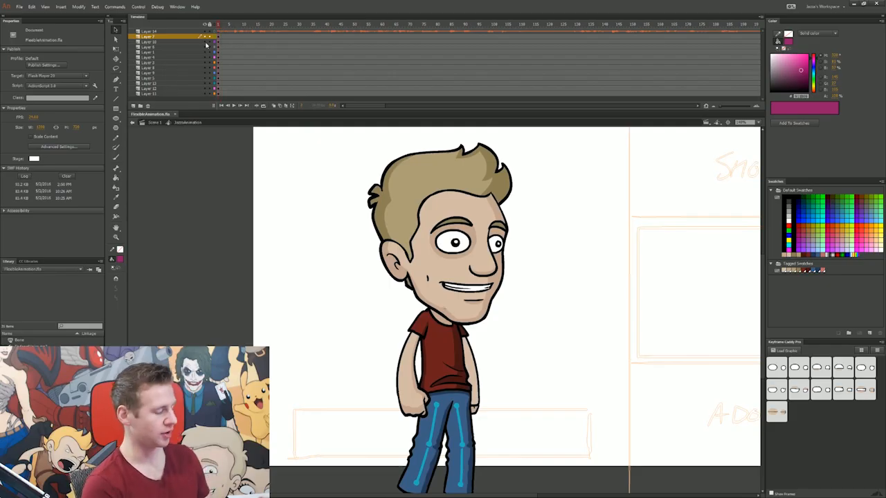
key("Return")
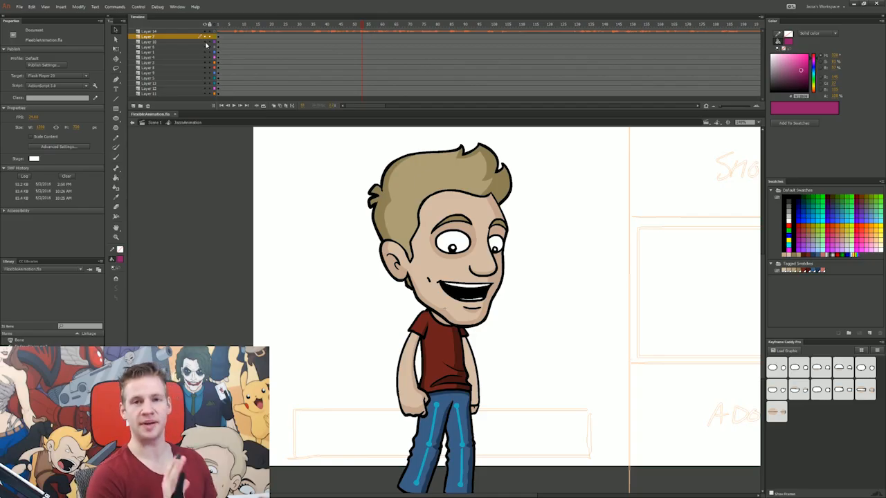
- Insert keyframes on all the character's body layers at about frame 51
left_click_drag(358, 37, 355, 98)
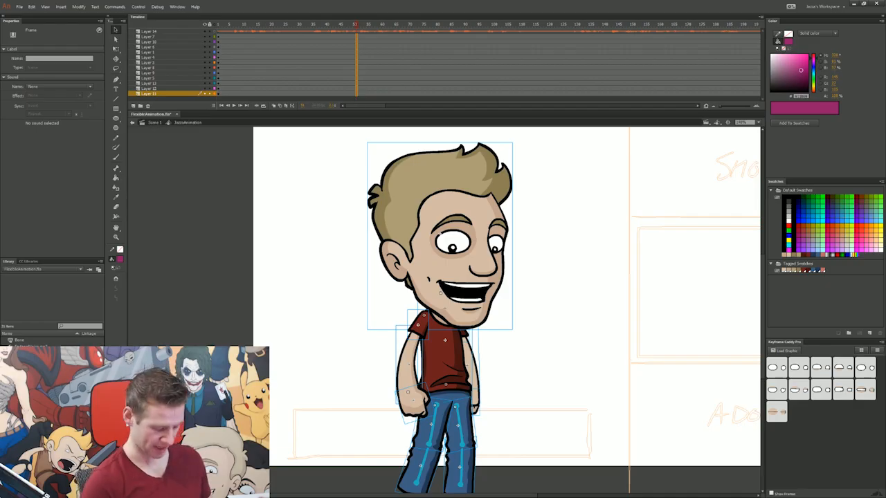
key("Escape")
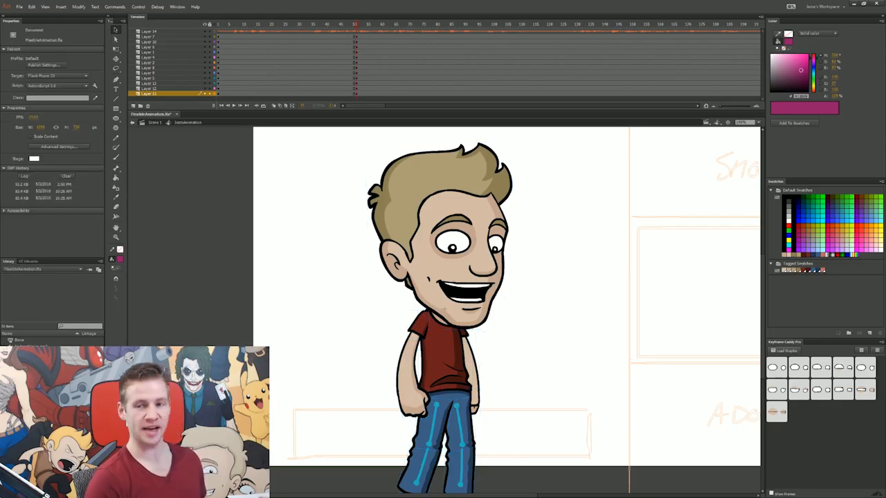
left_click(337, 26)
left_click_drag(576, 219, 376, 474)
key("Escape")
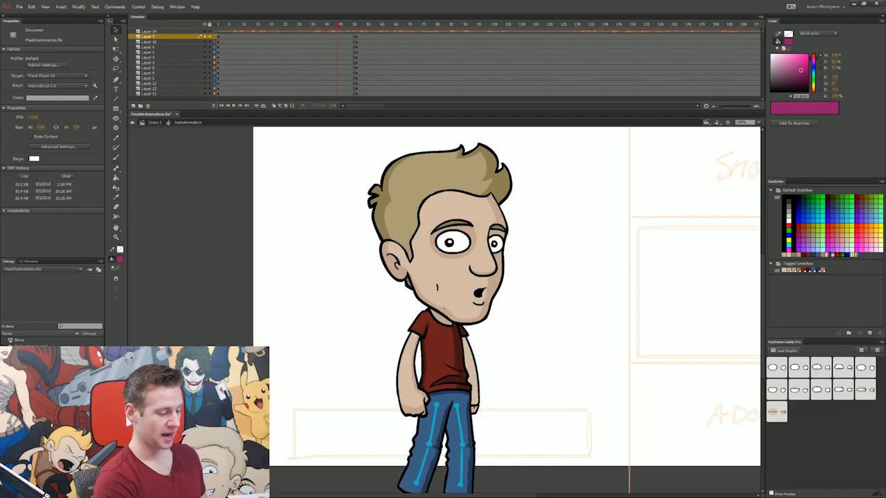
- Load the near arm's poses in Keyframe Caddy and try bent arm poses, moving the hand to match
left_click(407, 360)
left_click(789, 352)
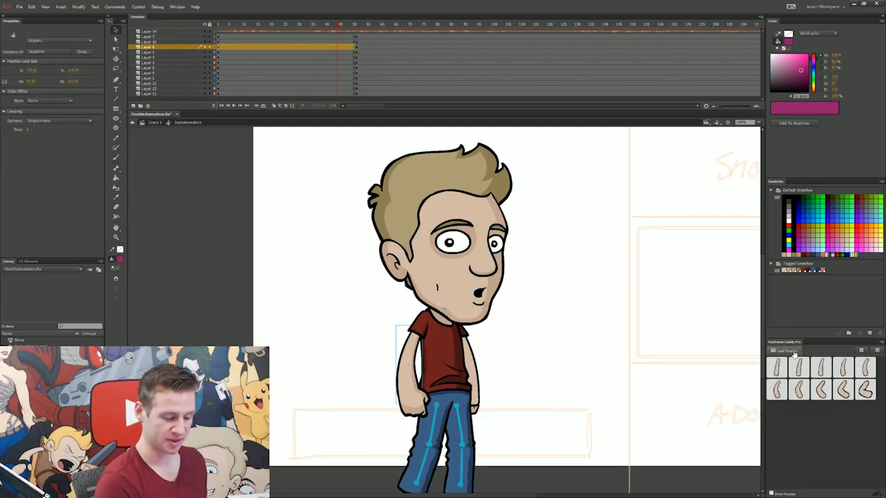
left_click(798, 390)
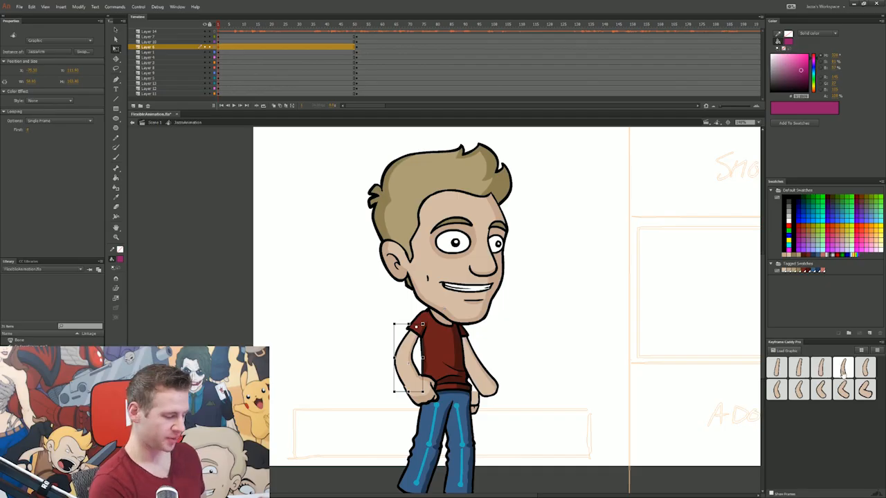
left_click(843, 375)
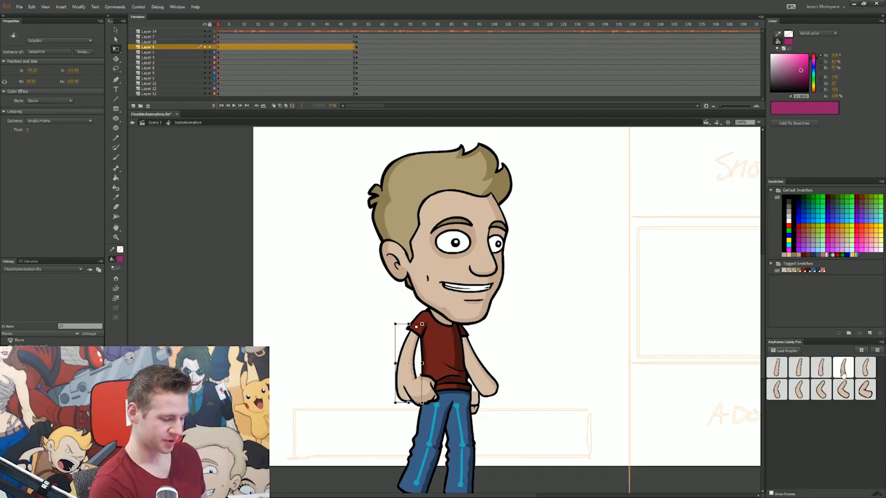
left_click(862, 371)
left_click_drag(409, 363, 428, 396)
- Rotate the far arm inward on the first frame, fit its hand to the wrist and preview the motion
left_click(487, 384)
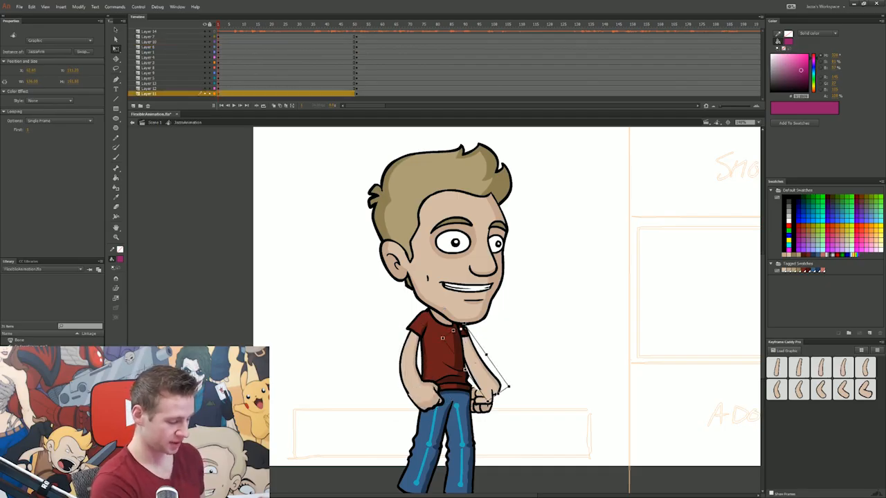
key("ctrl+z")
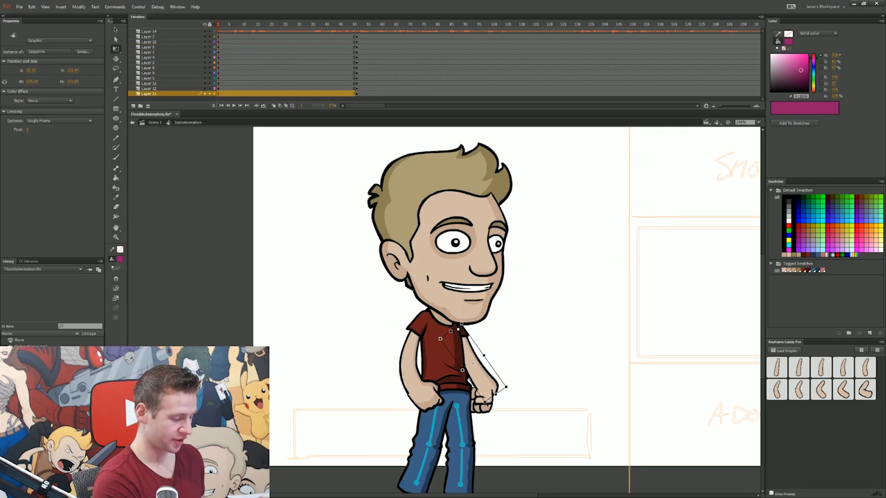
left_click_drag(508, 404, 500, 411)
left_click_drag(485, 367, 480, 369)
left_click(481, 401)
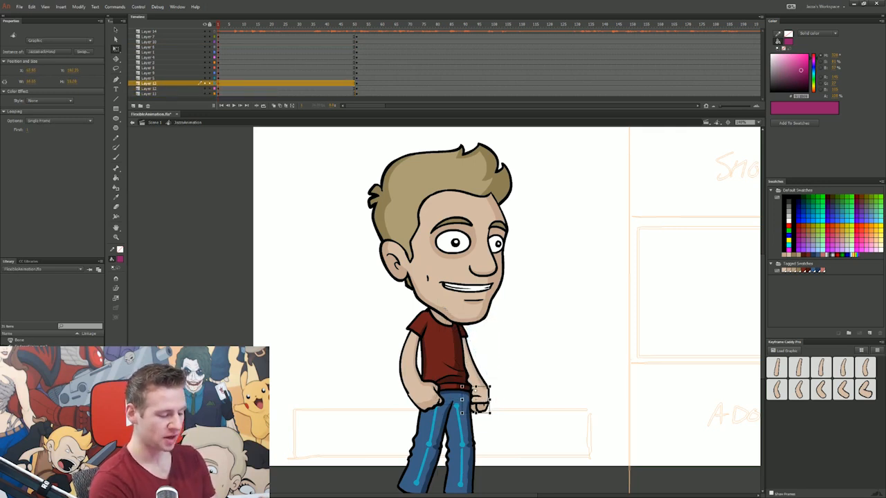
left_click_drag(492, 415, 500, 406)
key("Escape")
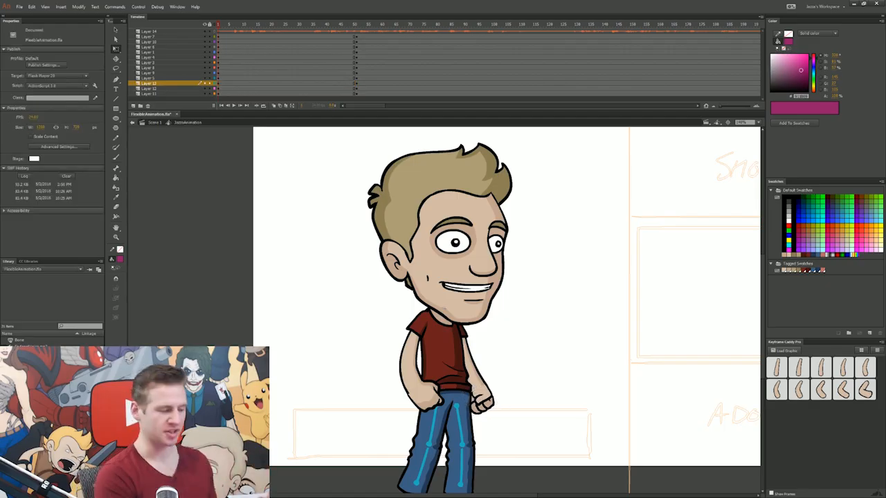
key("Return")
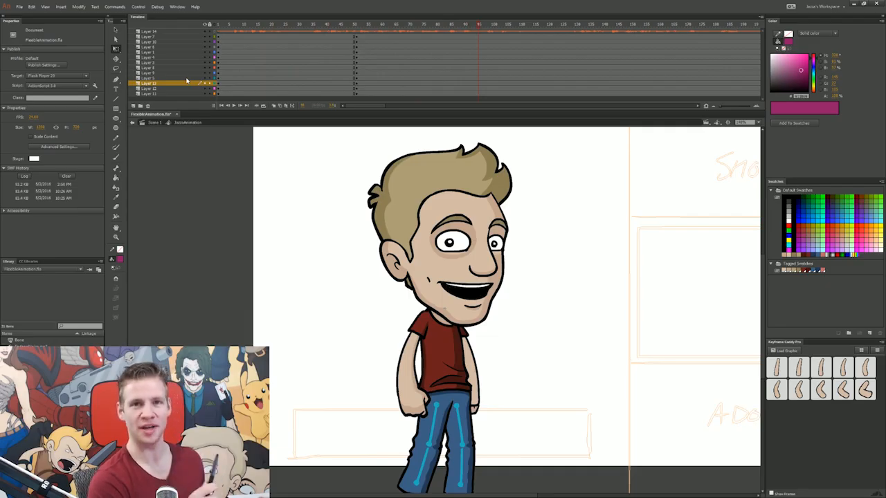
- Undo the arm and hand posing together with the keyframes added to the body layers
key("ctrl+z")
key("ctrl+z")
key("ctrl+z")
key("ctrl+z")
key("ctrl+z")
key("ctrl+z")
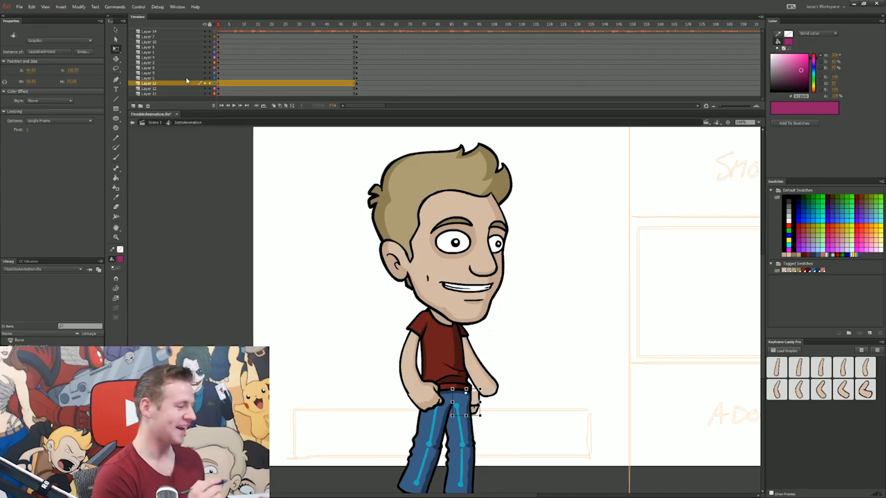
key("ctrl+z")
key("ctrl+z")
key("ctrl+z")
key("ctrl+z")
key("ctrl+z")
key("ctrl+z")
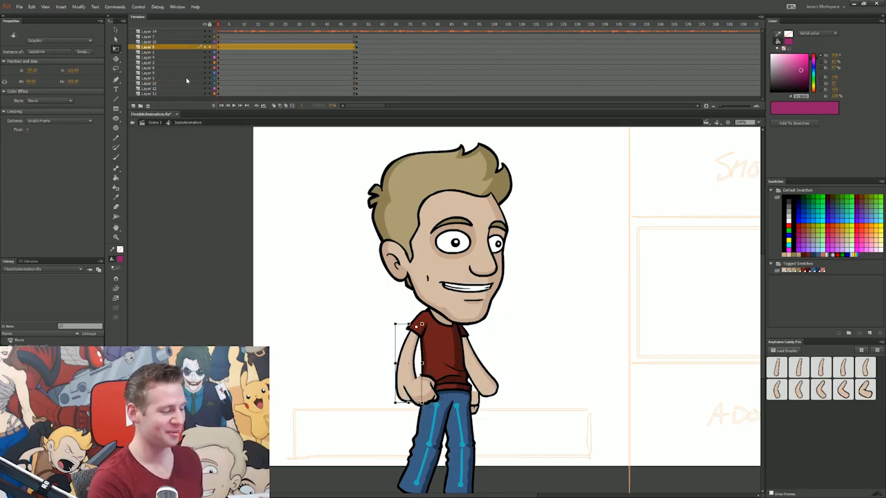
key("ctrl+z")
key("ctrl+z")
key("ctrl+z")
key("ctrl+z")
key("ctrl+z")
key("ctrl+z")
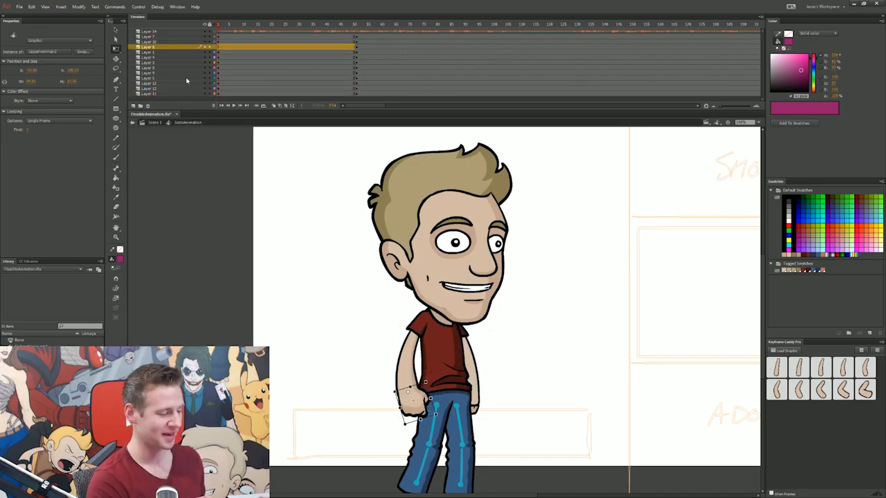
key("ctrl+z")
key("ctrl+z")
key("ctrl+z")
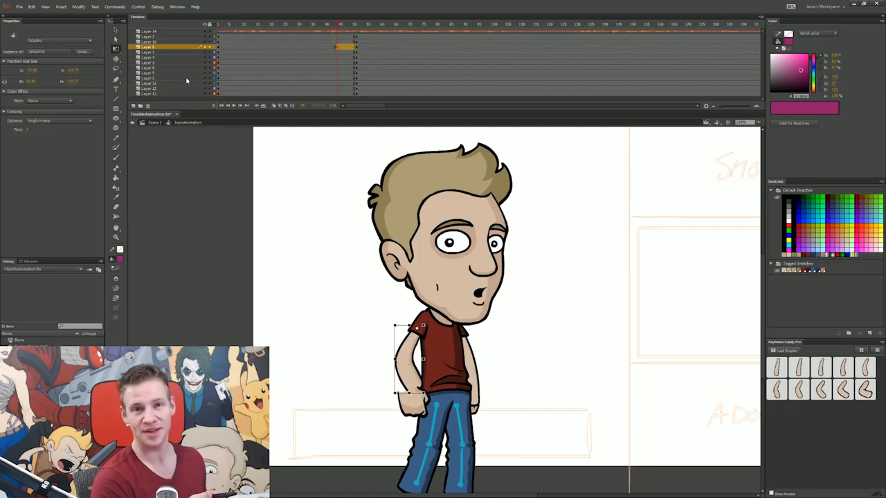
key("ctrl+z")
key("ctrl+z")
key("ctrl+z")
key("ctrl+z")
key("ctrl+z")
key("ctrl+z")
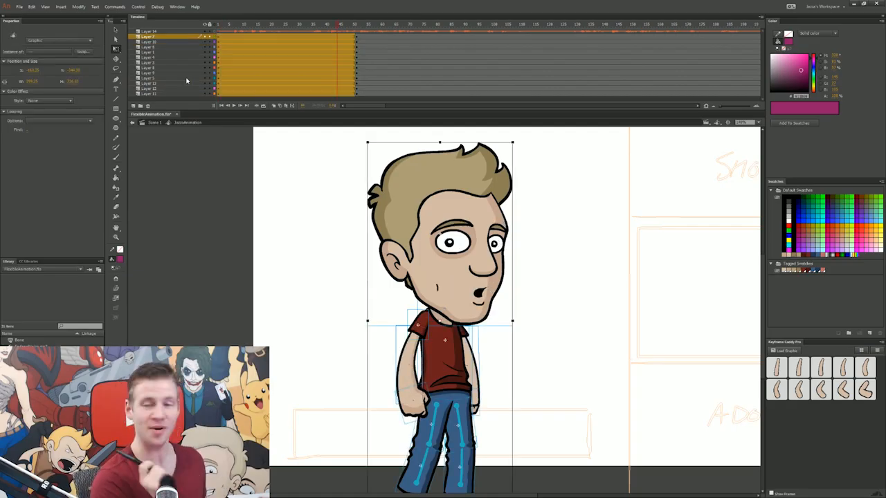
key("ctrl+z")
key("ctrl+z")
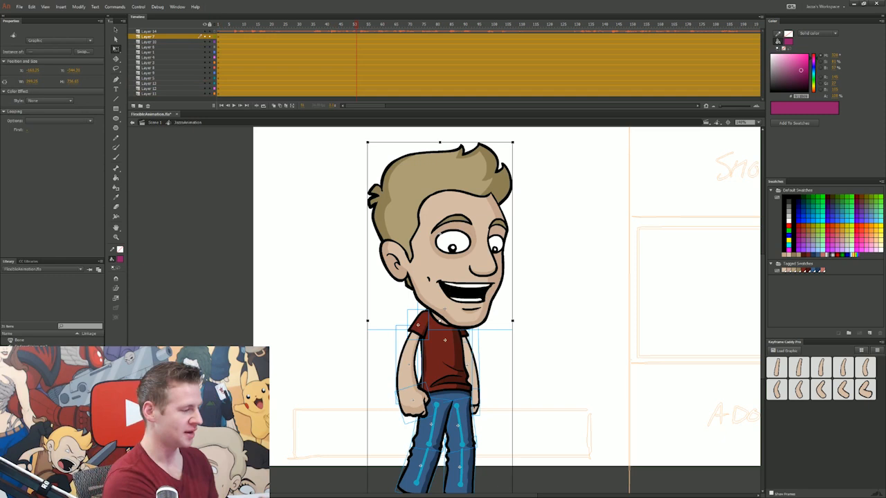
key("ctrl+z")
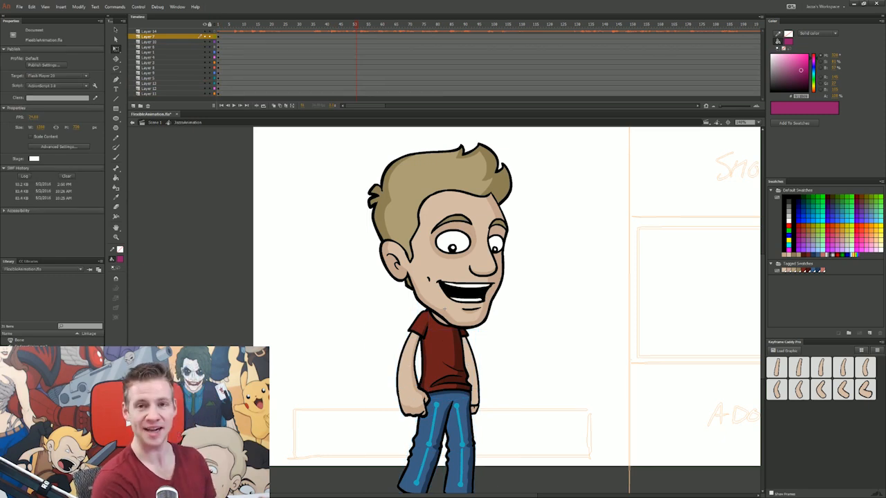
- Go back to Scene 1 and play the character's animation on the main timeline to about frame 120
key("ctrl+z")
key("ctrl+z")
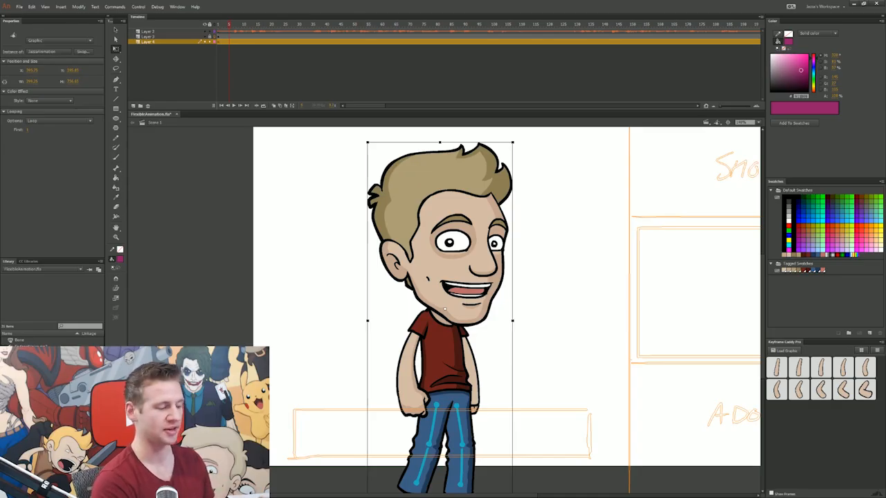
key("ctrl+z")
key("ctrl+z")
key("ctrl+z")
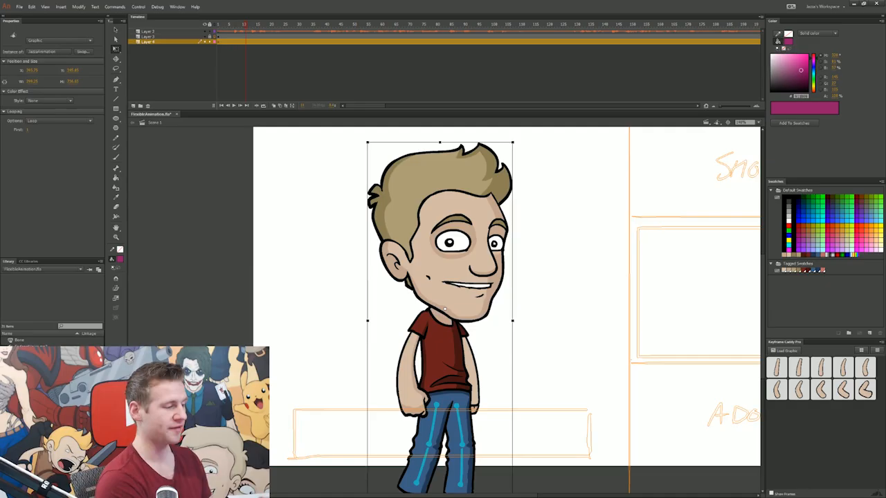
key("Return")
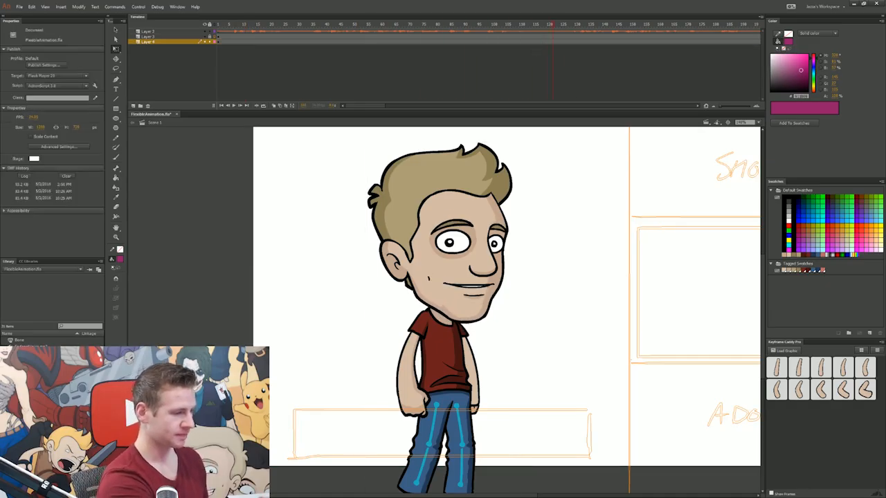
- Key the character on Layer 4 at about frame 116 and move it toward the stage's left edge on frame 1
key("Return")
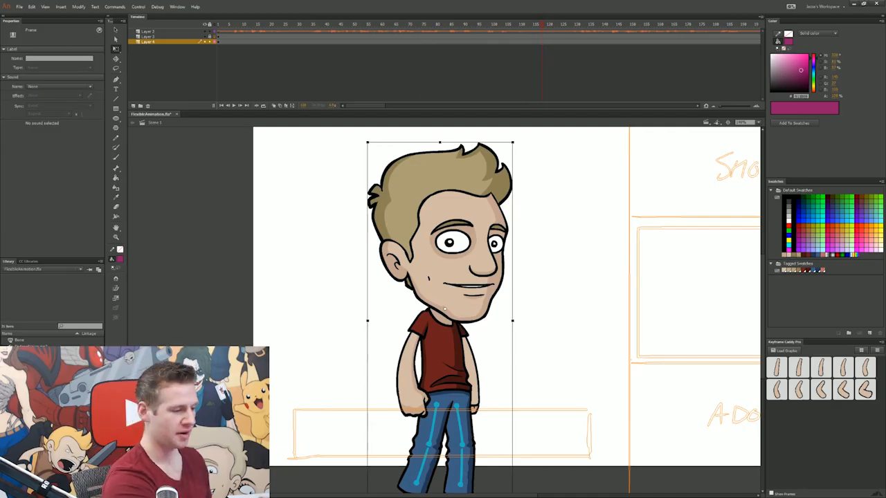
left_click(536, 42)
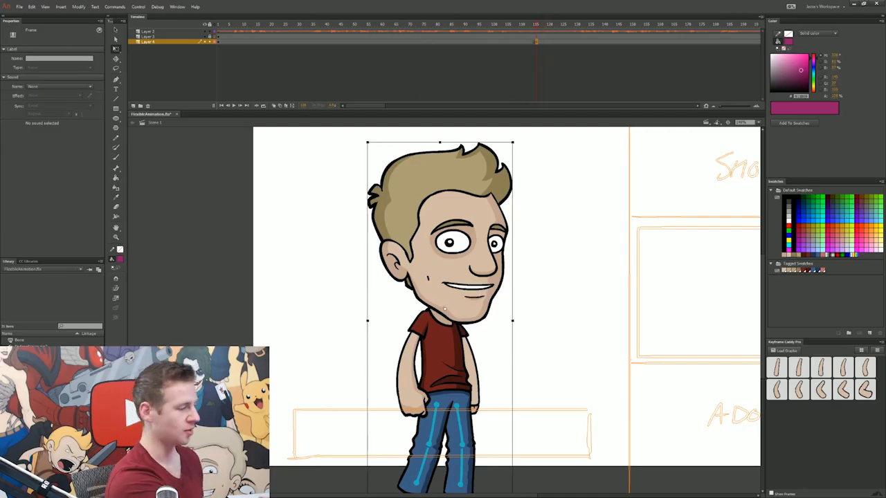
left_click(219, 42)
left_click_drag(445, 309, 191, 308)
- Create a classic tween between the character's two keyframes on Layer 4 and play it
right_click(238, 42)
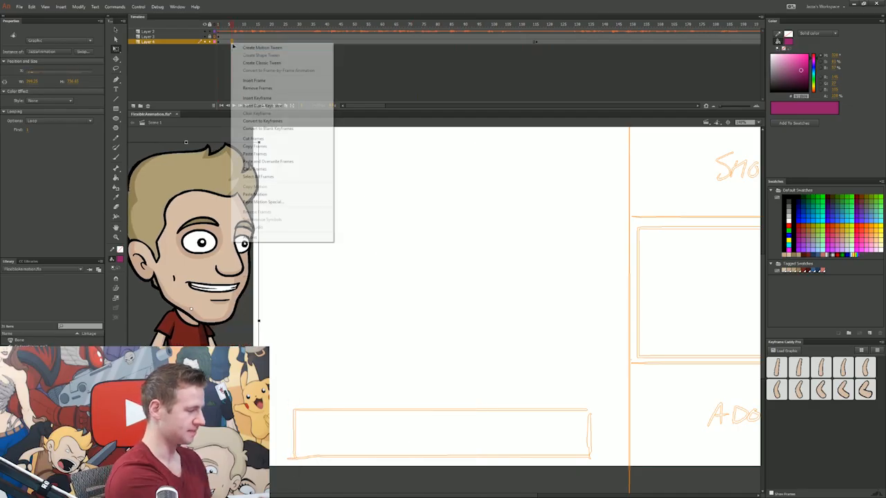
left_click(263, 61)
key("Return")
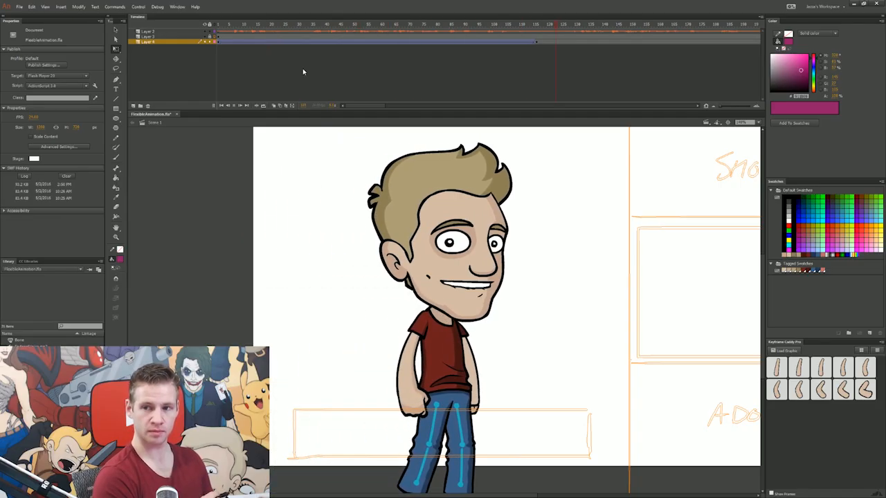
- Move the character completely off the left side of the stage on the first frame of the tween
left_click(216, 27)
left_click_drag(211, 242, 198, 242)
left_click_drag(196, 299, 196, 299)
left_click_drag(443, 291, 300, 295)
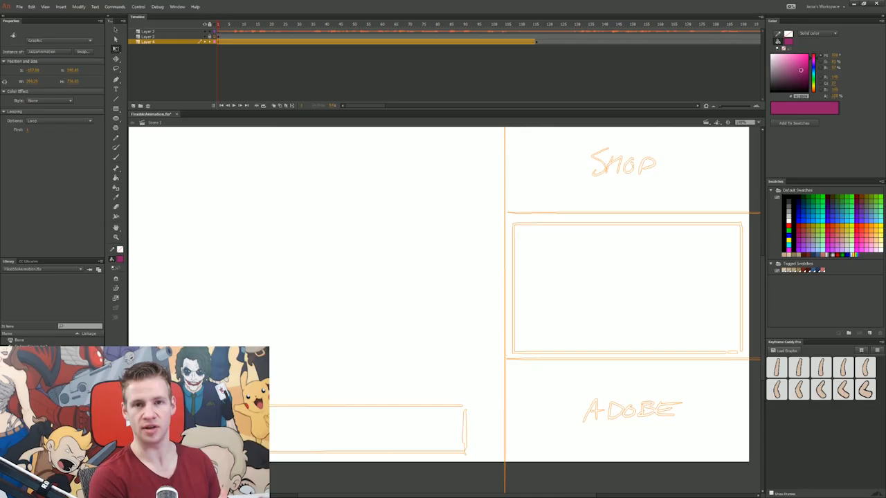
- Open the character symbol at the end of its entrance tween and keyframe all body layers on that frame
left_click(563, 24)
left_click(536, 25)
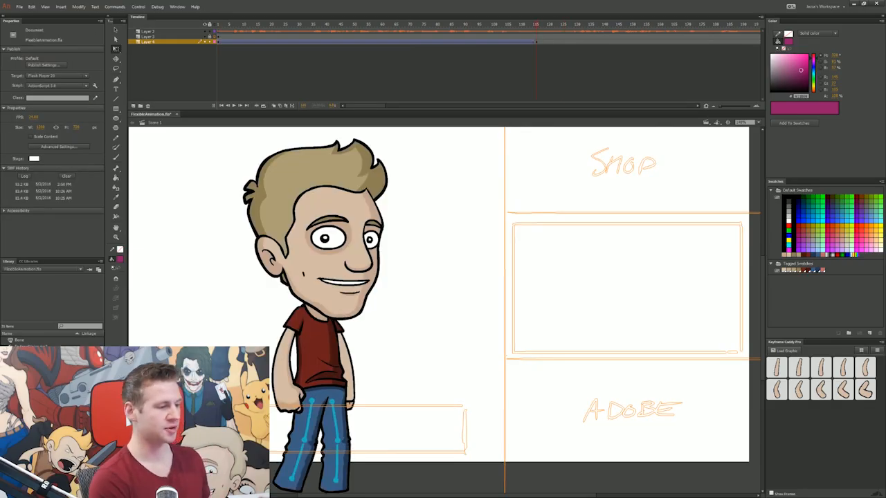
left_click_drag(443, 304, 593, 310)
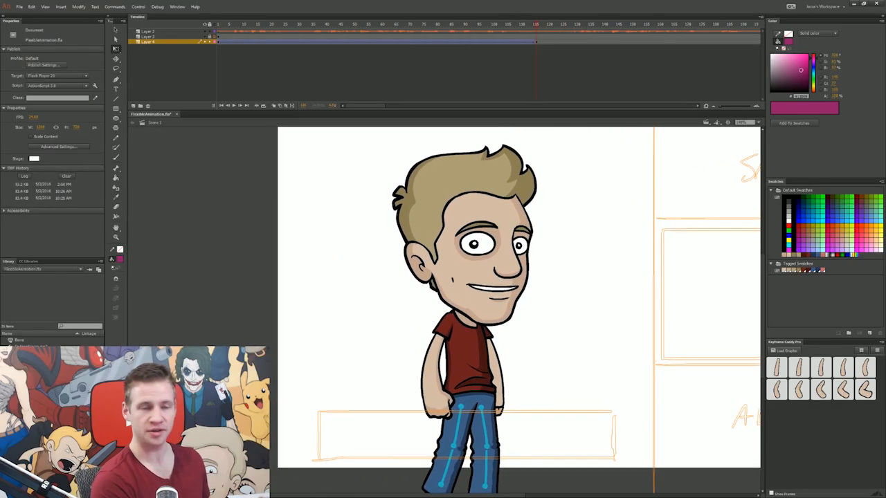
double_click(468, 311)
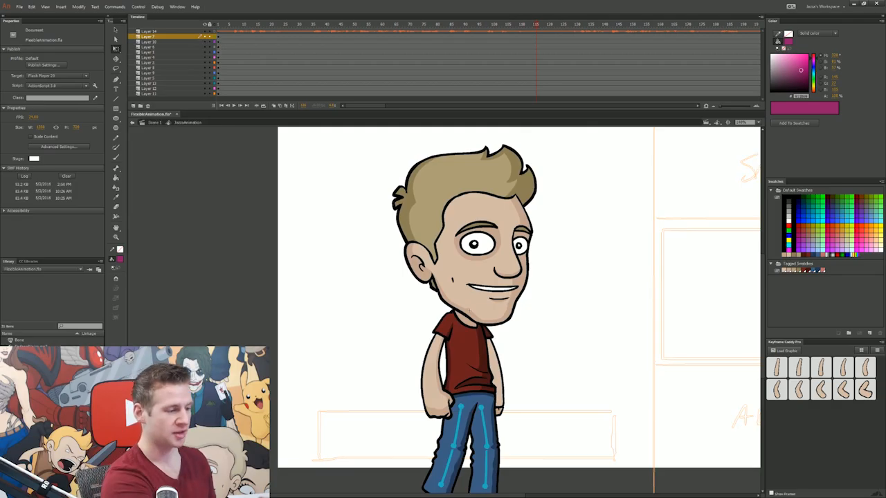
left_click_drag(538, 33, 538, 96)
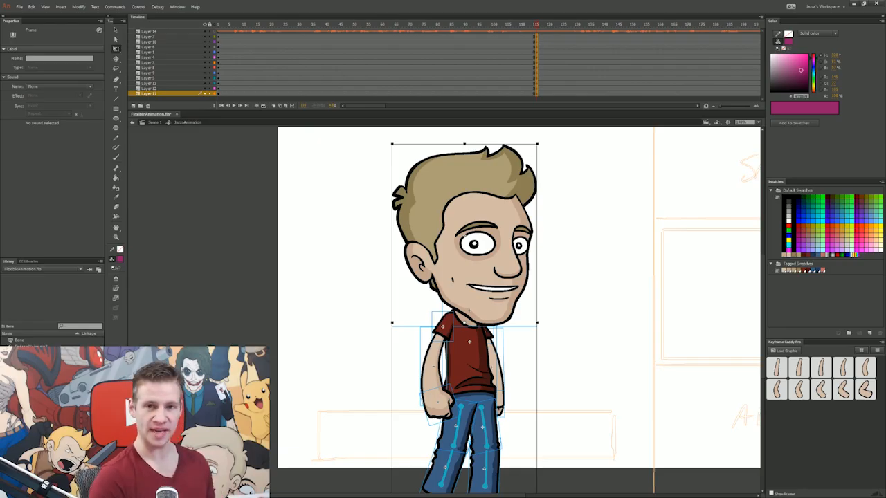
- Swap the front arm's drawing on frame 1 for the slightly bent fifth variant and save the file
left_click_drag(237, 24, 191, 64)
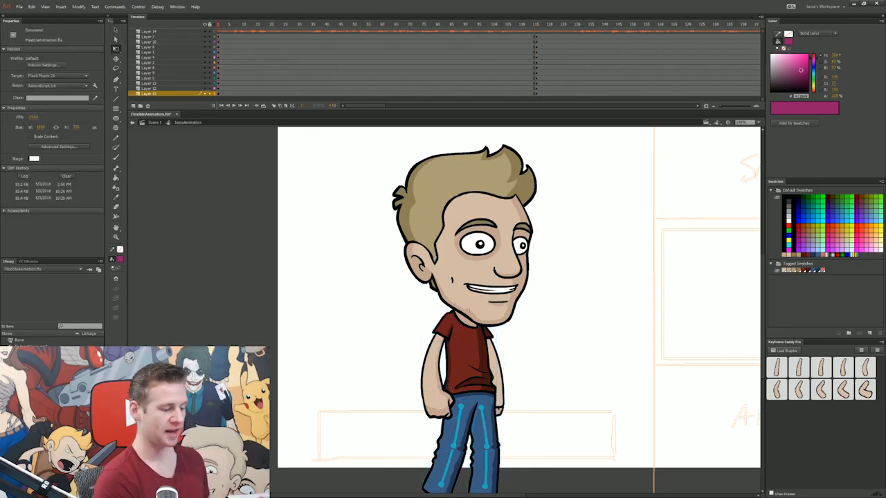
left_click_drag(443, 359, 446, 349)
left_click(436, 351)
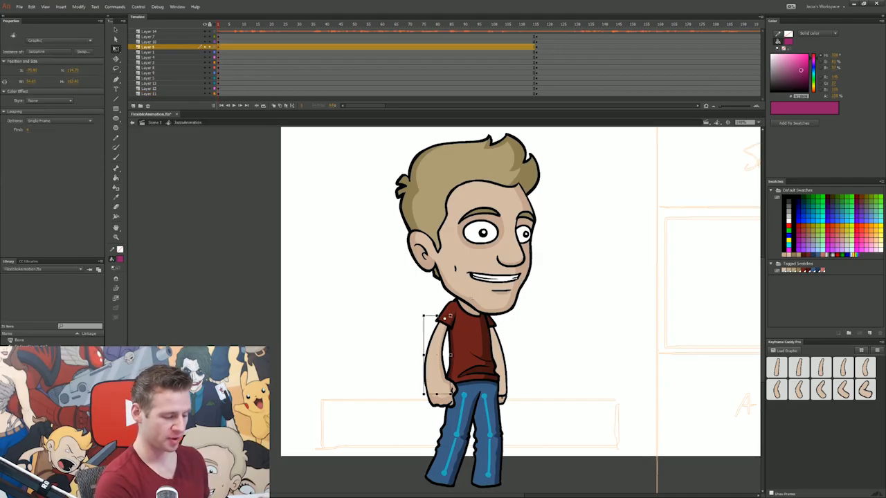
left_click(864, 370)
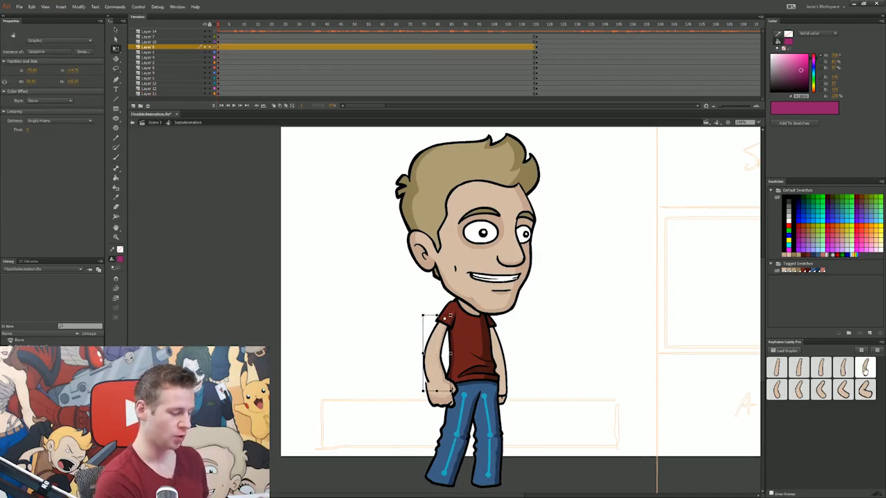
left_click(574, 351)
key("ctrl+s")
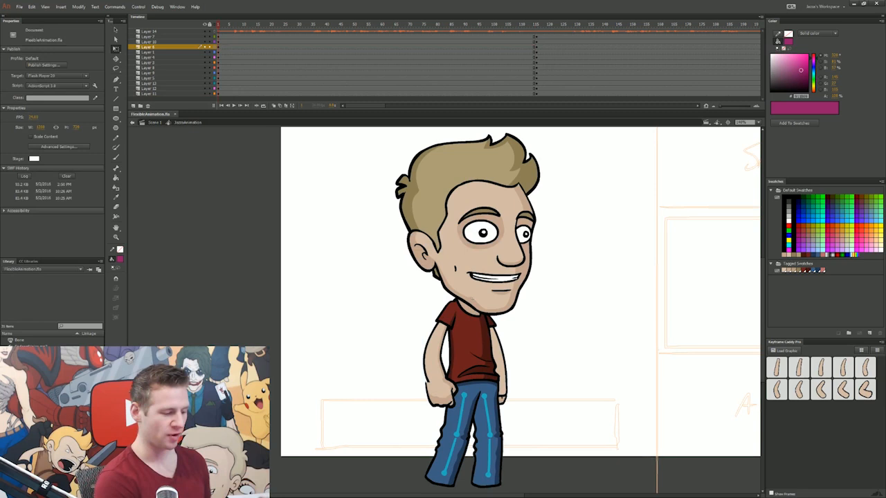
- Rotate the front arm slightly away from the body on frame 1 and fit its sleeve and hand to it
left_click(434, 351)
left_click_drag(449, 315, 432, 328)
left_click(447, 315)
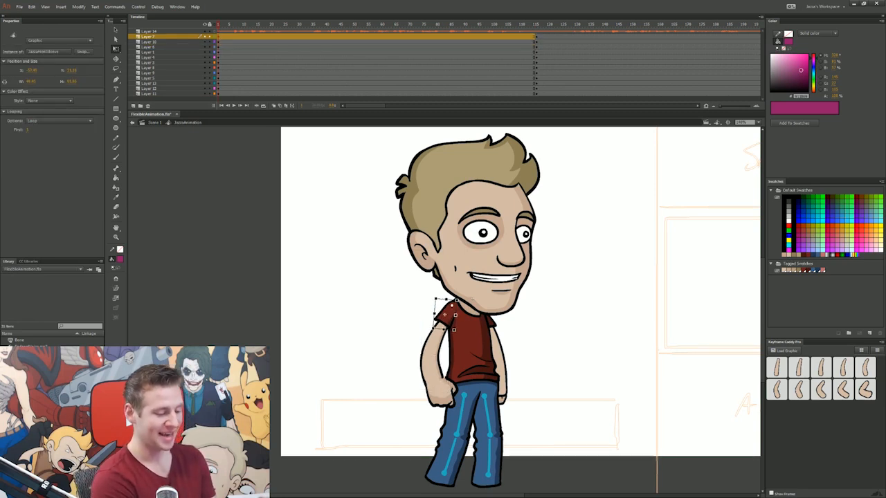
left_click(432, 349)
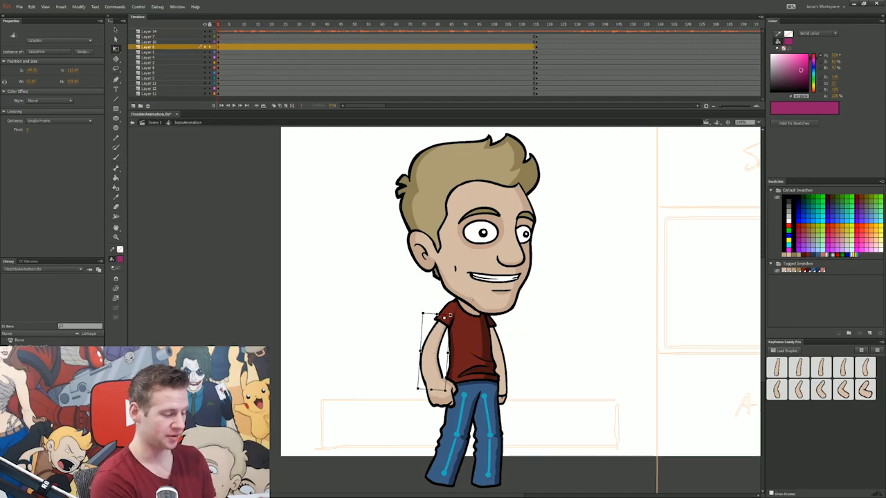
left_click(440, 392)
left_click_drag(465, 407, 468, 397)
- Flip the back arm horizontally on frame 1, rotate it away from the body and adjust its sleeve and hand
left_click(500, 367)
left_click(78, 7)
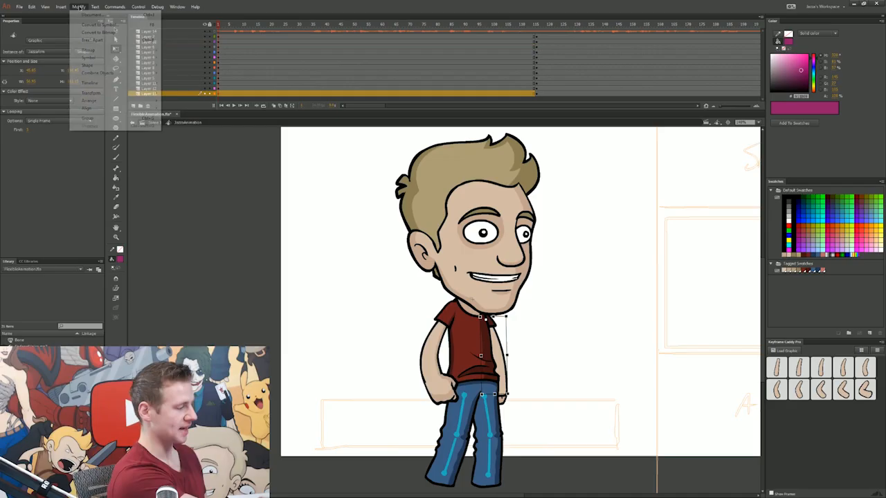
mouse_move(149, 96)
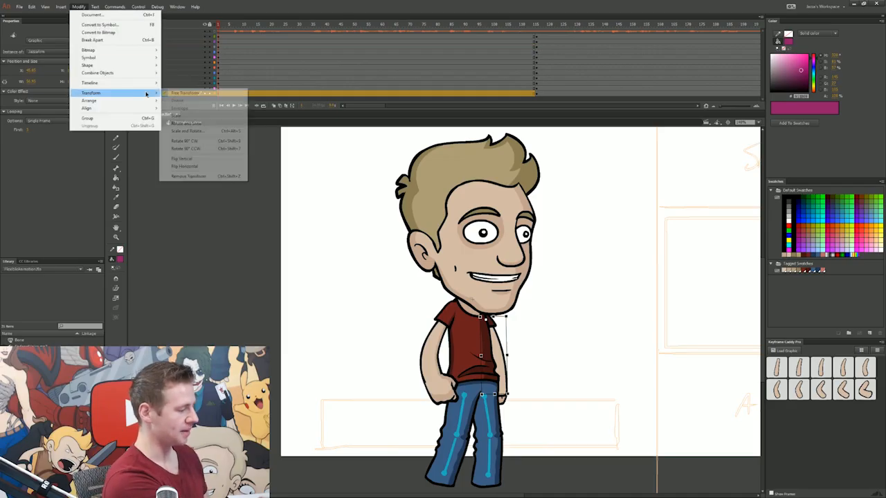
left_click(219, 167)
left_click_drag(534, 378, 522, 385)
left_click(490, 322)
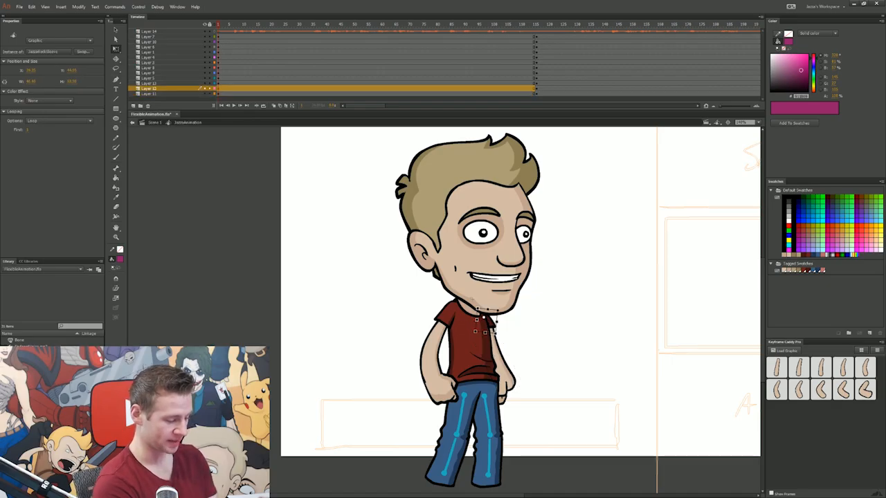
left_click(499, 392)
left_click_drag(521, 383, 528, 378)
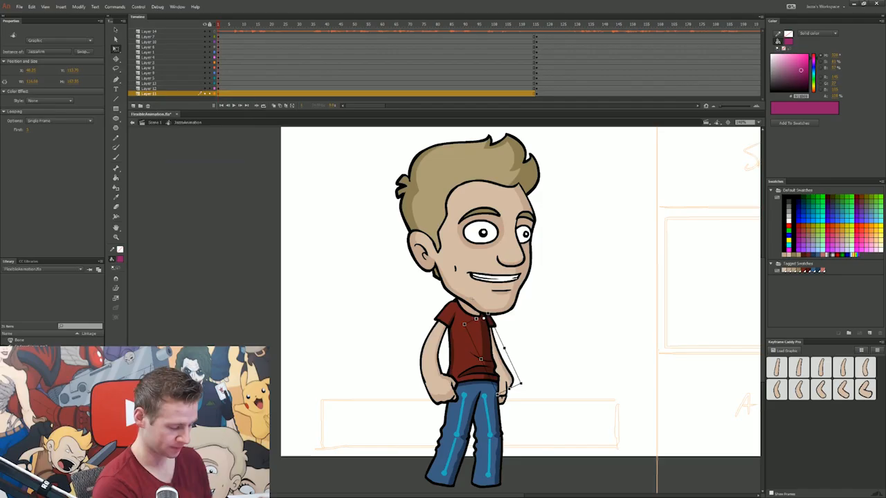
- Play the entrance in Scene 1 and keyframe all body layers inside the character symbol where the eyes look upward
key("ctrl+e")
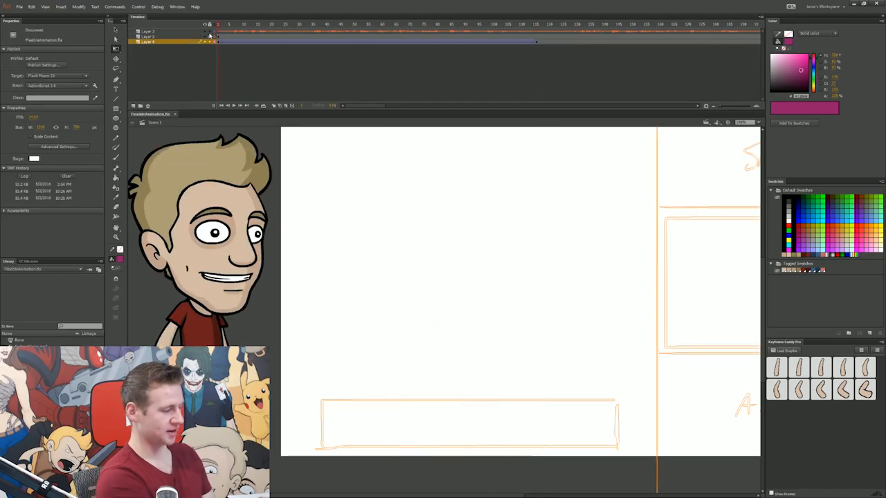
key("Return")
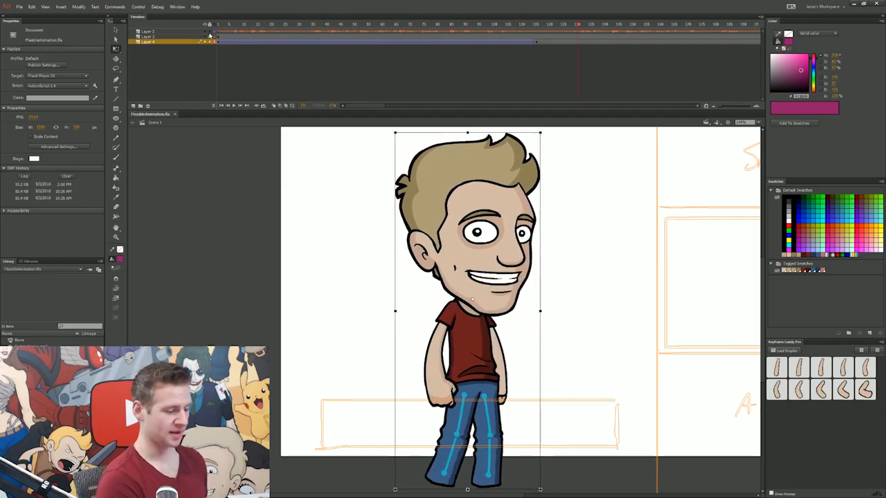
double_click(485, 263)
mouse_move(616, 252)
left_mouse_down()
mouse_move(508, 352)
mouse_move(455, 281)
mouse_move(455, 265)
mouse_move(484, 273)
mouse_move(493, 295)
mouse_move(534, 277)
left_mouse_up()
left_click_drag(585, 36, 585, 102)
key("F6")
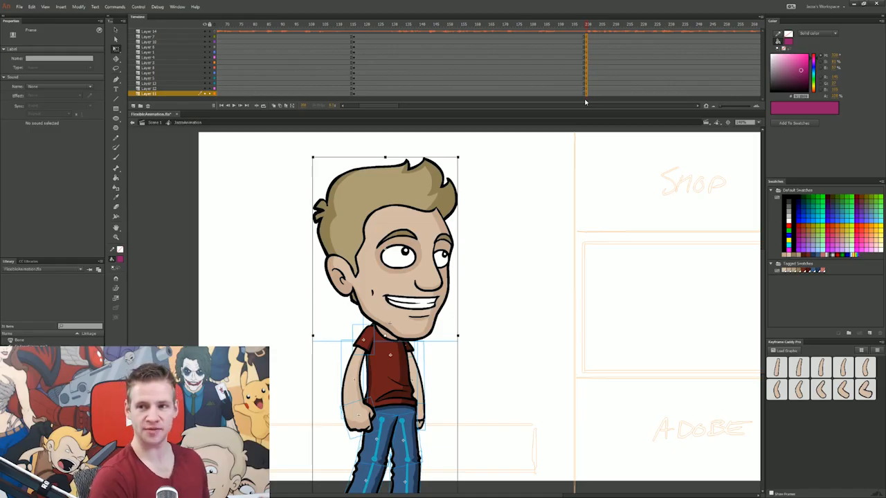
- Tilt the upper body back on the new keyframe and skew the torso to form a backward lean
key("ctrl+shift+a")
left_click_drag(482, 310, 491, 299)
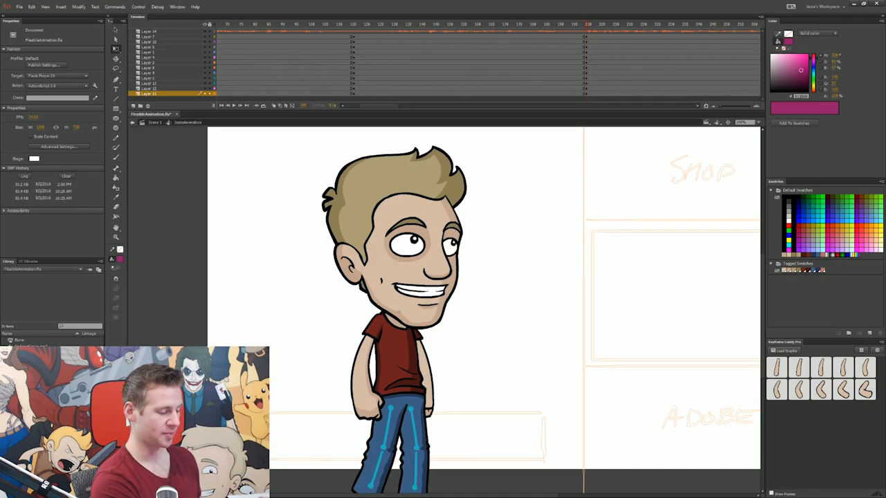
left_click(399, 313)
left_click_drag(471, 143, 451, 135)
left_click_drag(387, 236, 378, 241)
left_click(400, 344)
left_click_drag(431, 284, 417, 281)
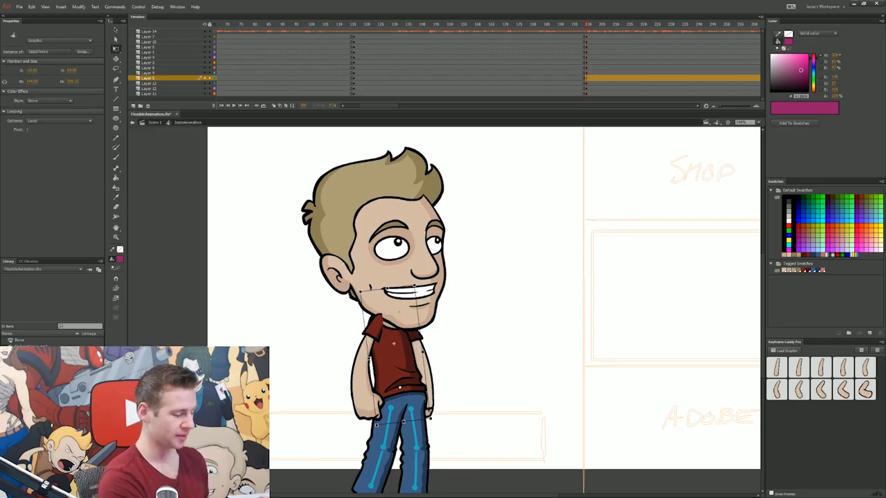
- Move the front arm to the leaning shoulder, swap it for the more strongly bent seventh drawing and rest the fist on the hip
left_click(367, 367)
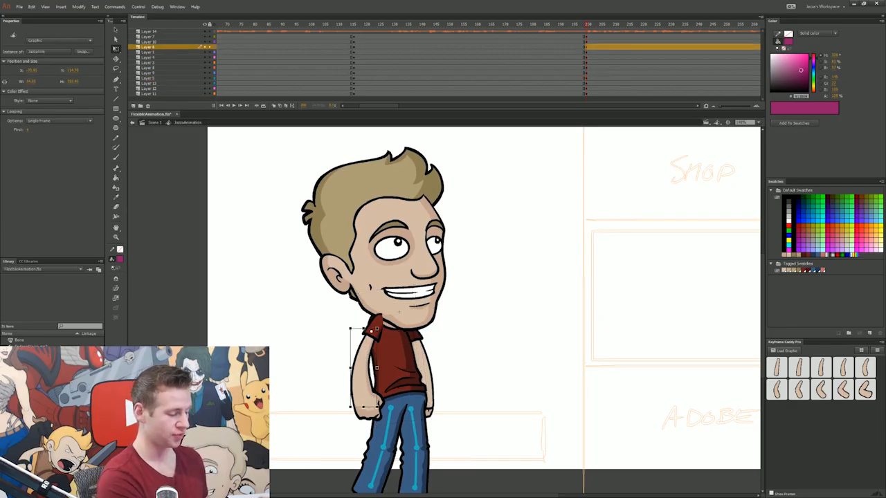
left_click(373, 325, "shift")
left_click(366, 407, "shift")
left_click_drag(367, 407, 359, 409)
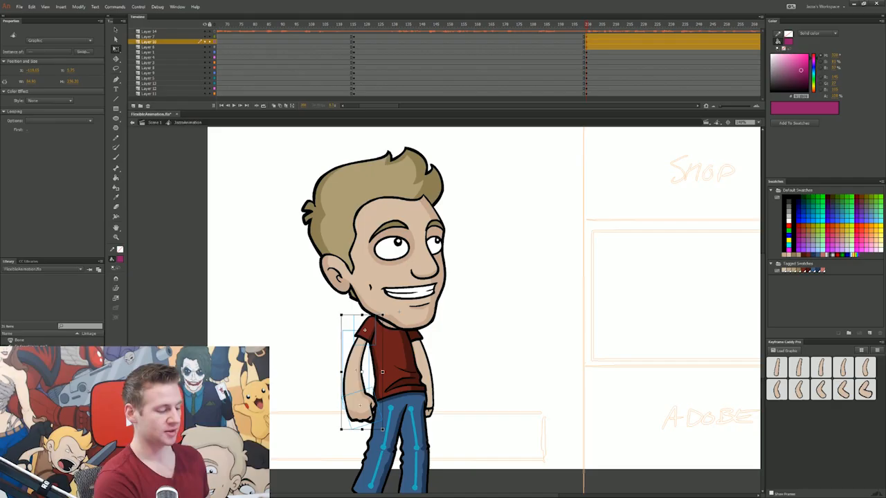
key("Escape")
left_click(357, 367)
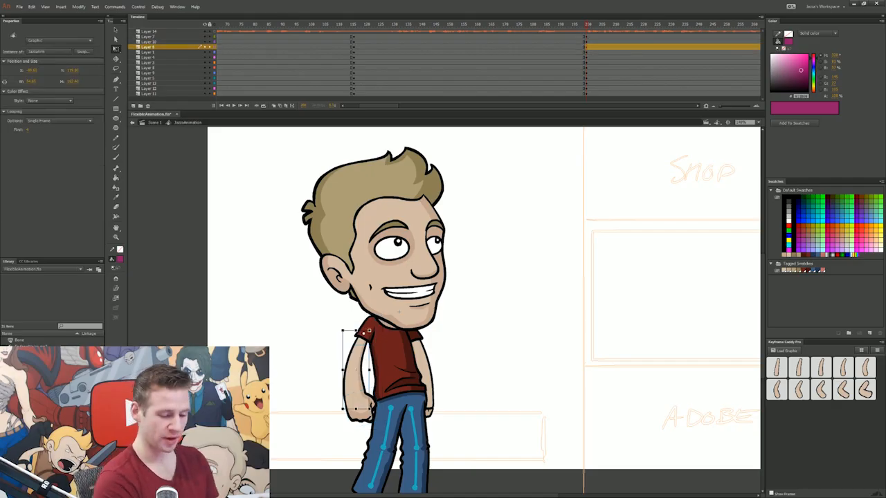
left_click(800, 390)
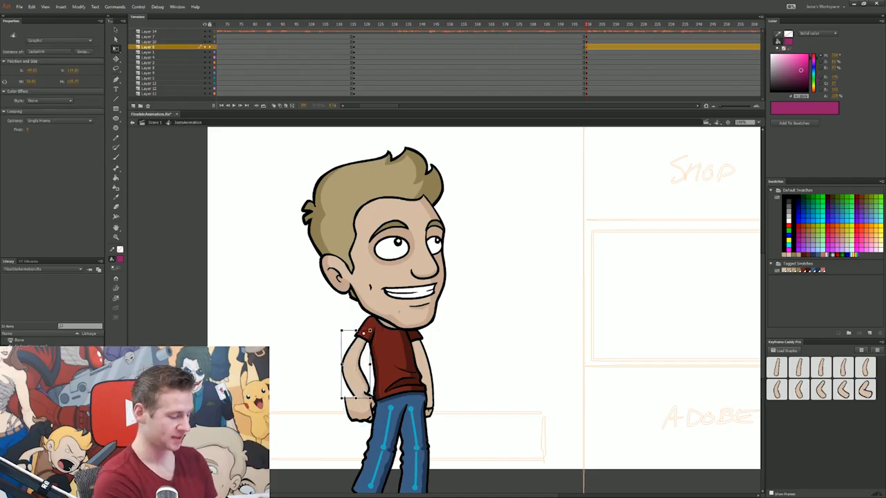
left_click(365, 329)
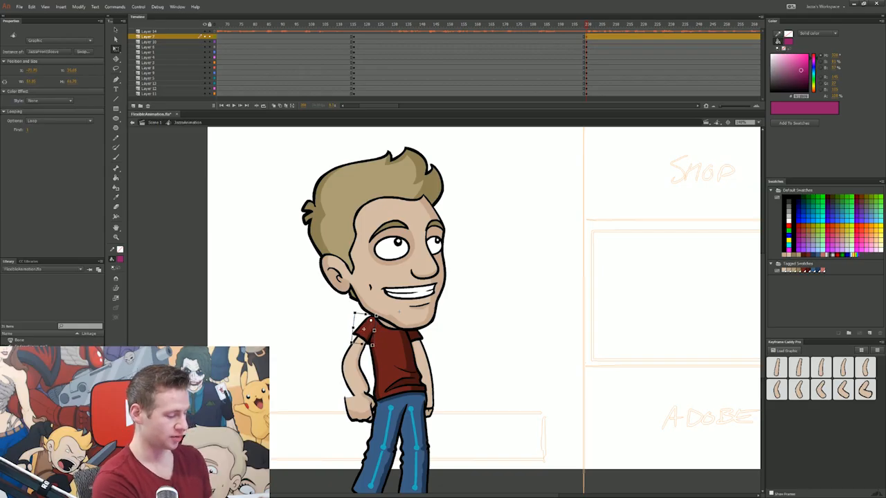
left_click(353, 367)
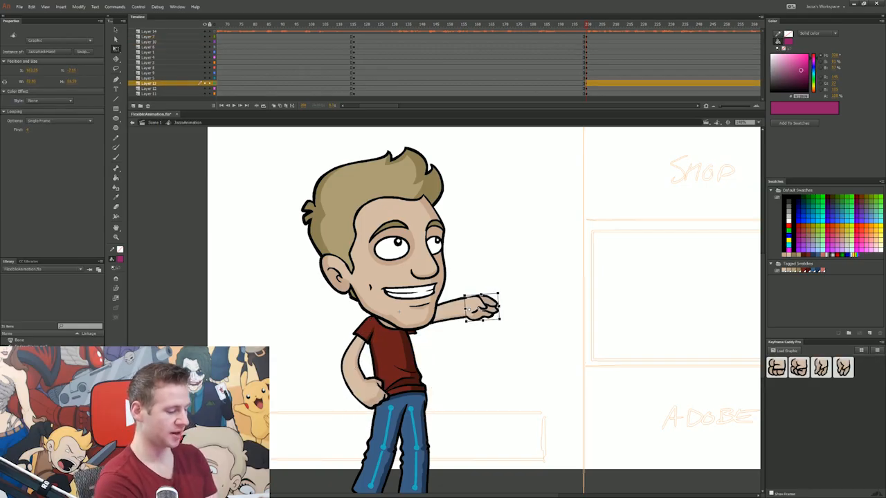
- Rotate the outstretched back hand upward, then tilt and shift the whole upper body further back
left_click_drag(500, 292, 489, 282)
key("ctrl+shift+a")
left_click_drag(520, 188, 318, 366)
left_click_drag(503, 139, 497, 131)
left_click_drag(392, 332, 377, 331)
- Rotate the thighs and lower legs of both legs to support the leaning pose
left_click_drag(411, 408, 419, 370)
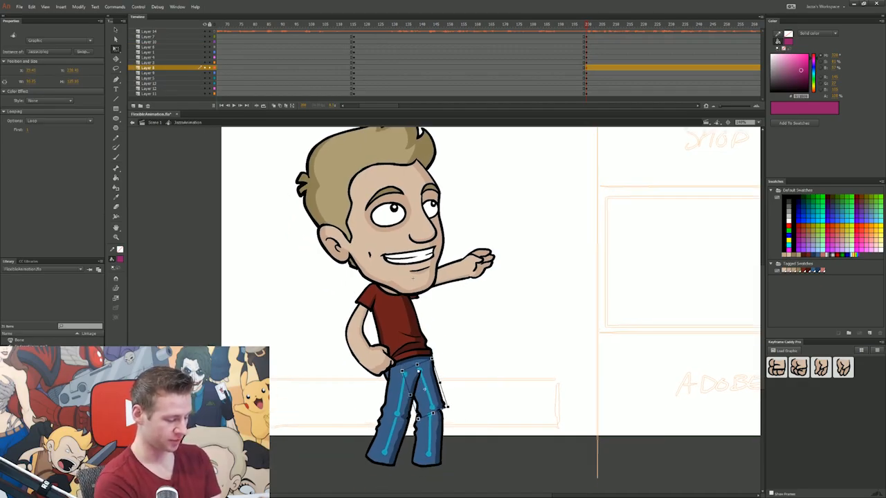
left_click(429, 423)
key("Return")
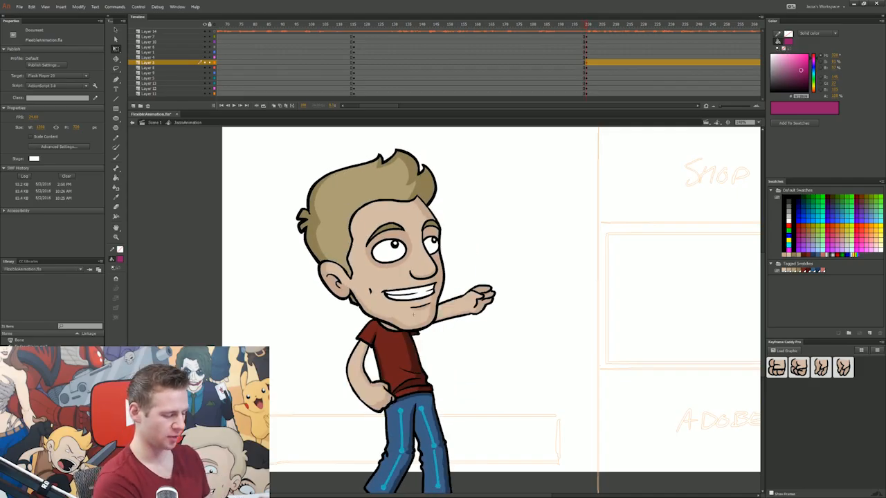
key(".")
left_click(399, 433)
left_click_drag(418, 455, 411, 457)
left_click(393, 471)
key(".")
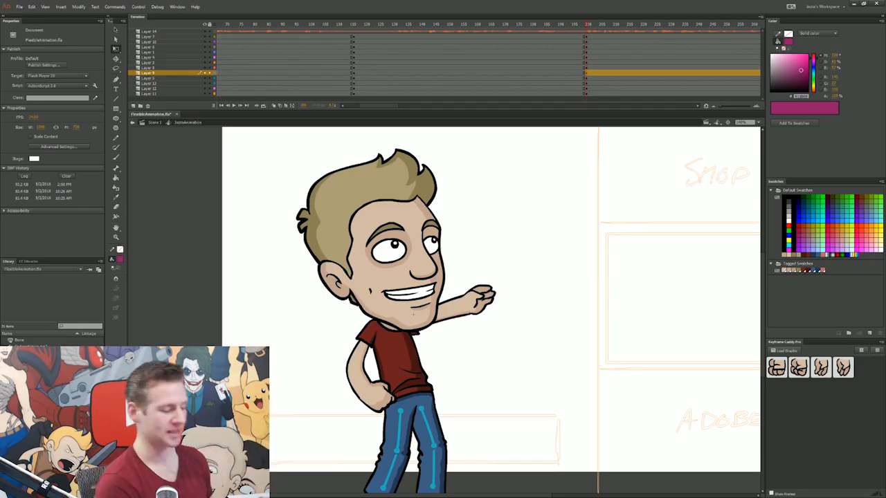
- Open the outstretched back hand's symbol and add a blank keyframe after its last hand drawing
left_click(414, 315)
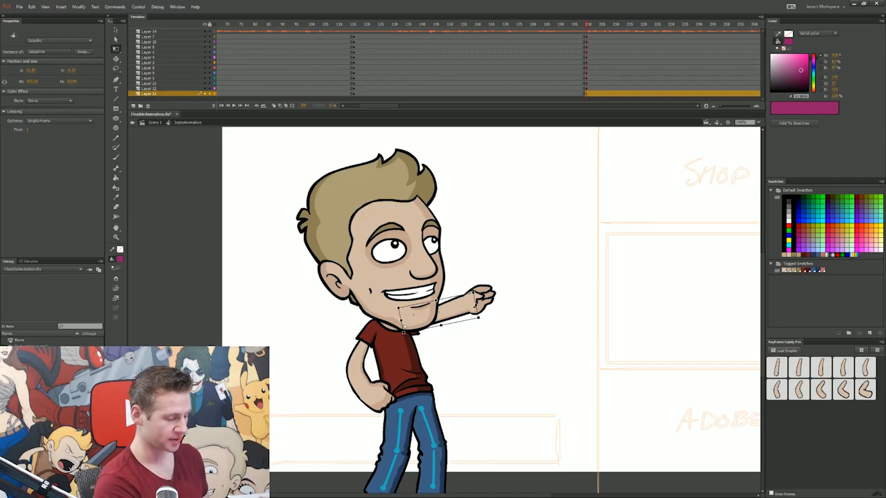
left_click(477, 302)
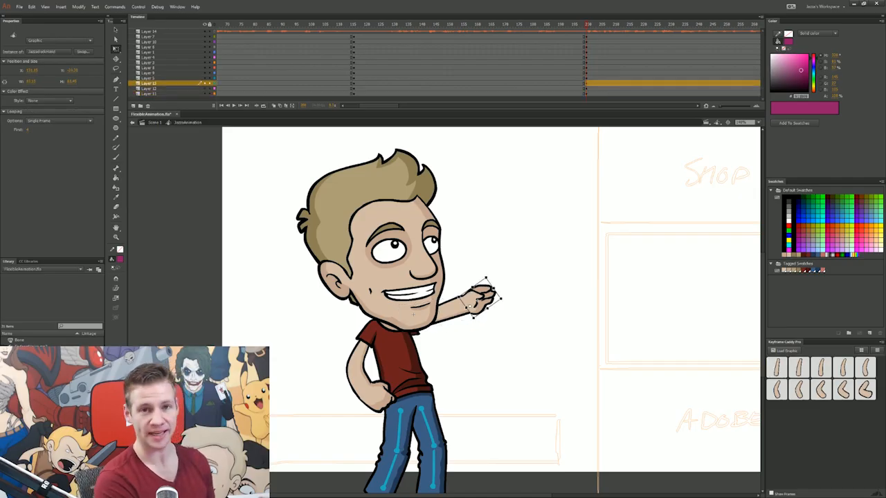
double_click(478, 302)
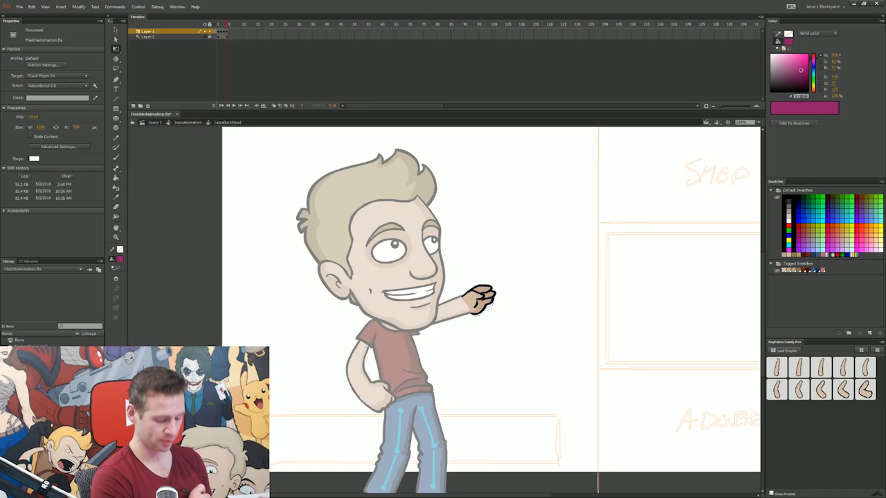
key("F7")
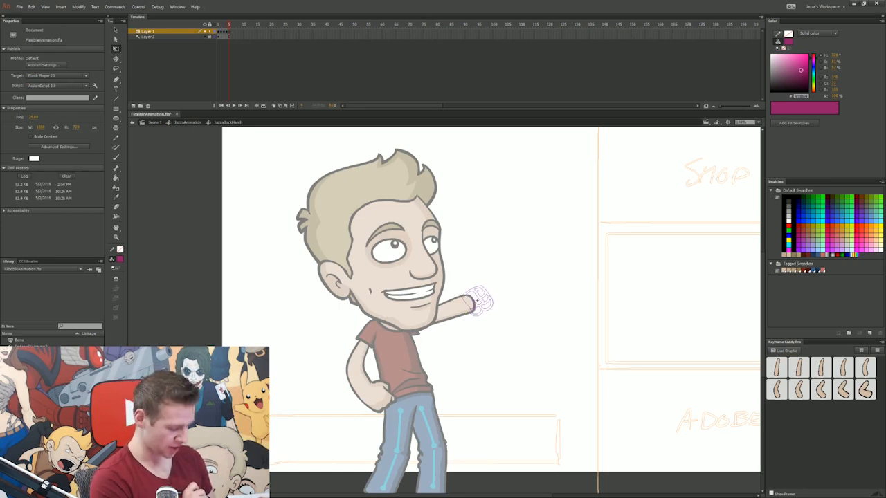
- Draw an open, palm-up hand in black brush outline over the back wrist in the hand symbol's blank keyframe
key("b")
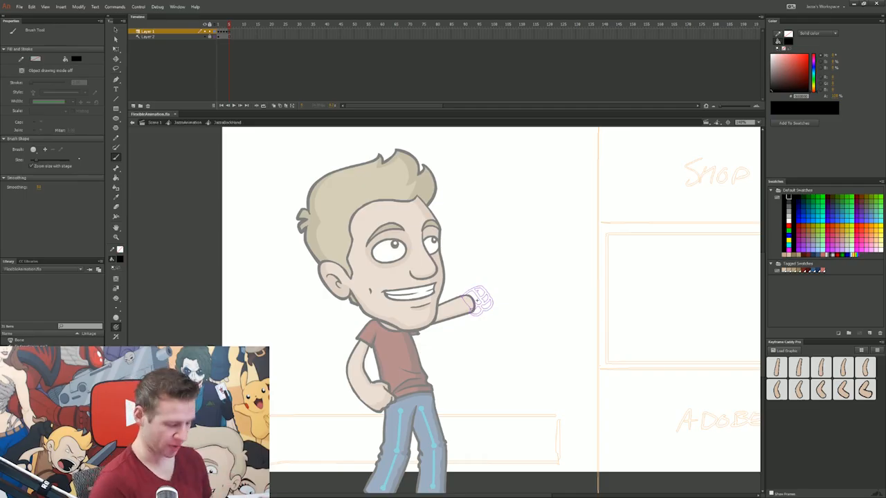
mouse_move(468, 313)
left_mouse_down()
mouse_move(503, 311)
mouse_move(471, 305)
mouse_move(468, 287)
mouse_move(486, 286)
mouse_move(503, 297)
mouse_move(495, 303)
left_mouse_up()
key("ctrl+z")
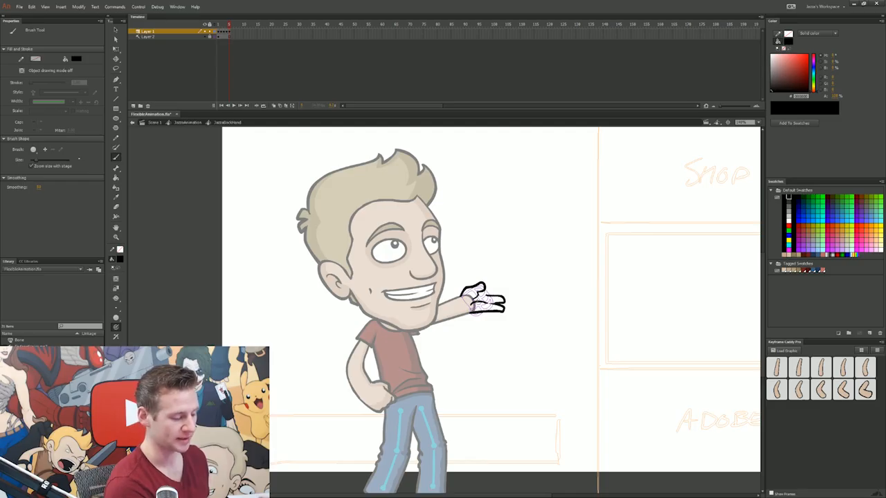
- Paint the open hand with the tagged skin colours inside its outline and return to the character's symbol
left_click(788, 270)
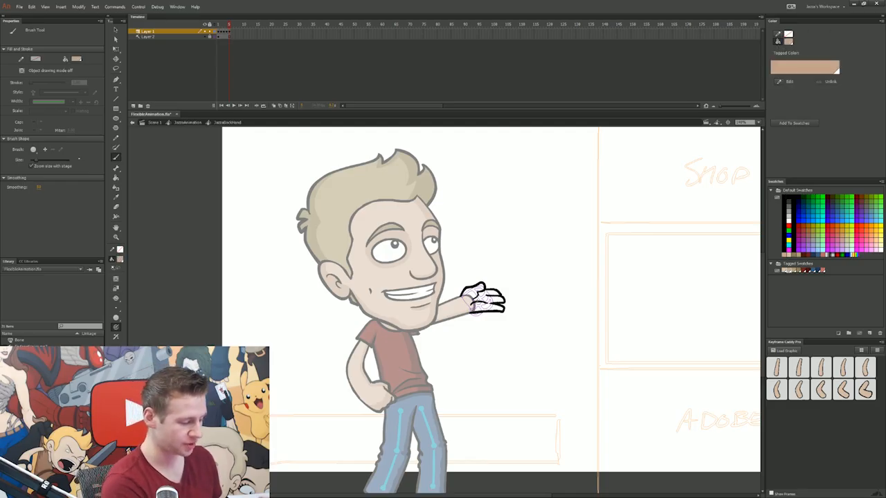
left_click(115, 298)
left_click(154, 314)
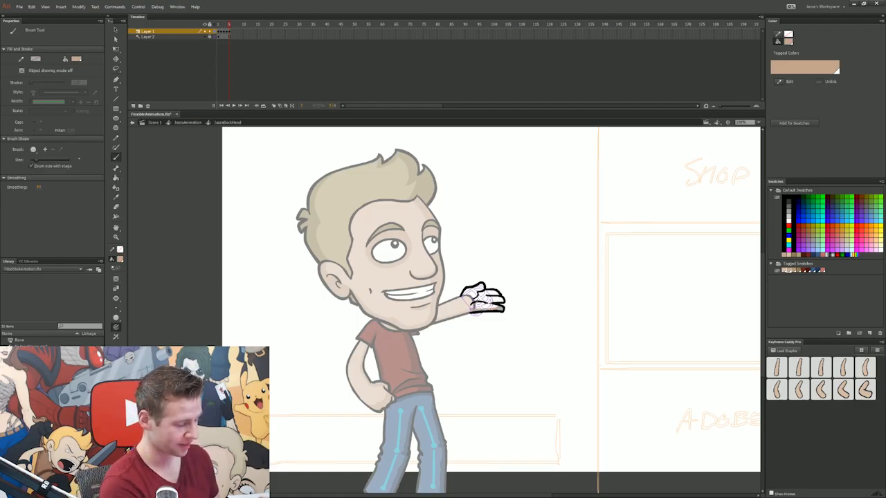
key("v")
key("q")
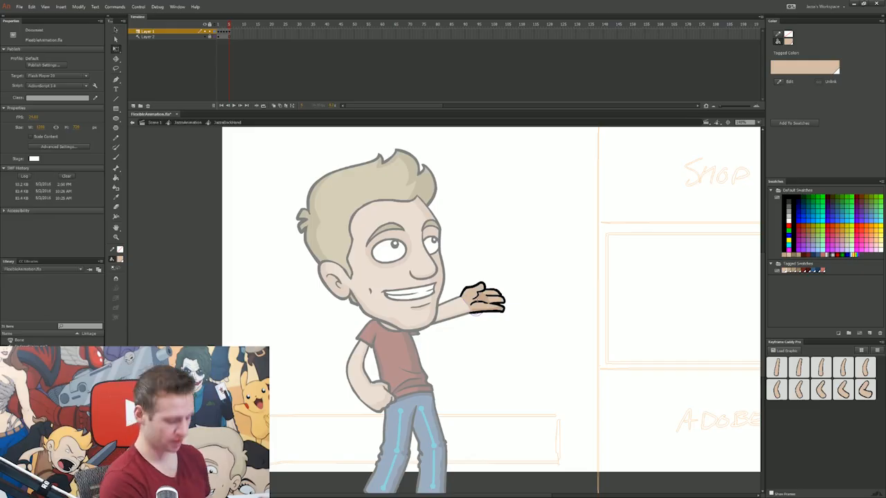
double_click(476, 313)
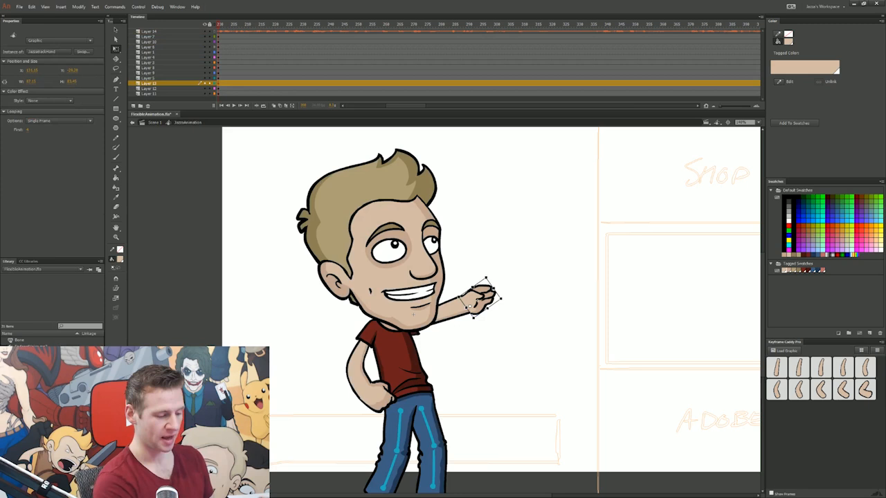
- Load the back hand's drawings in Keyframe Caddy, swap in the new open hand and rotate it slightly clockwise
left_click(792, 352)
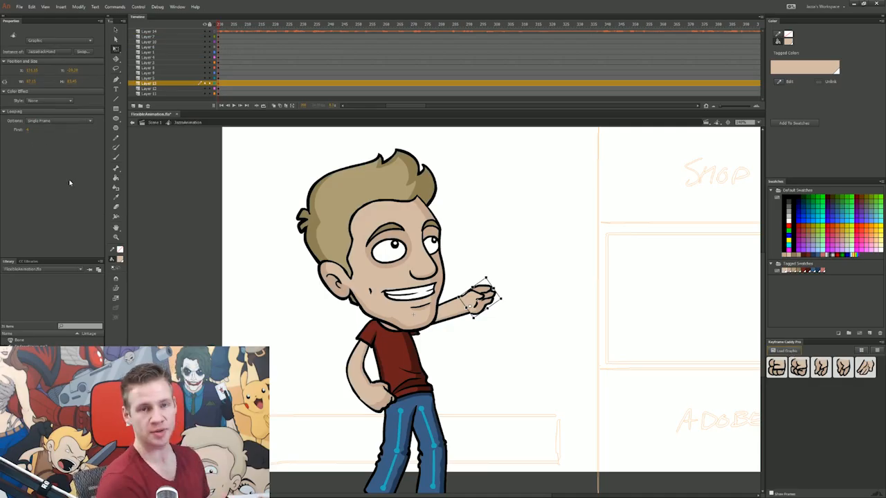
left_click(865, 367)
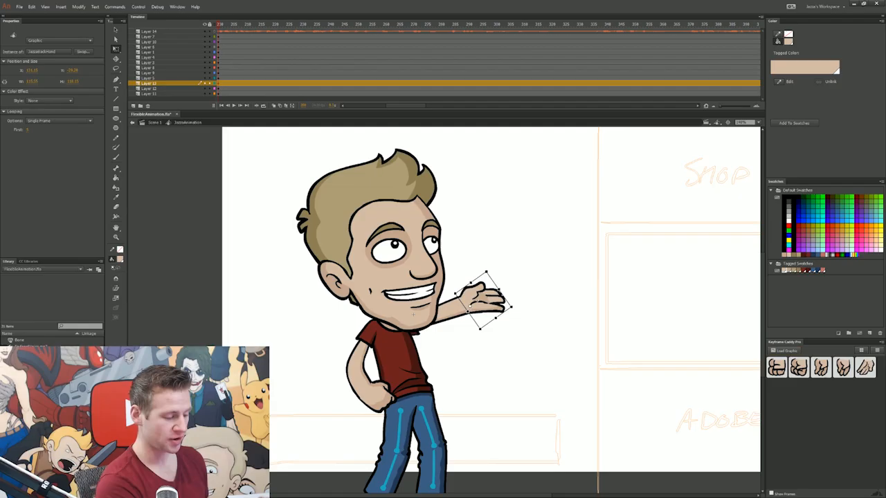
left_click_drag(513, 307, 512, 312)
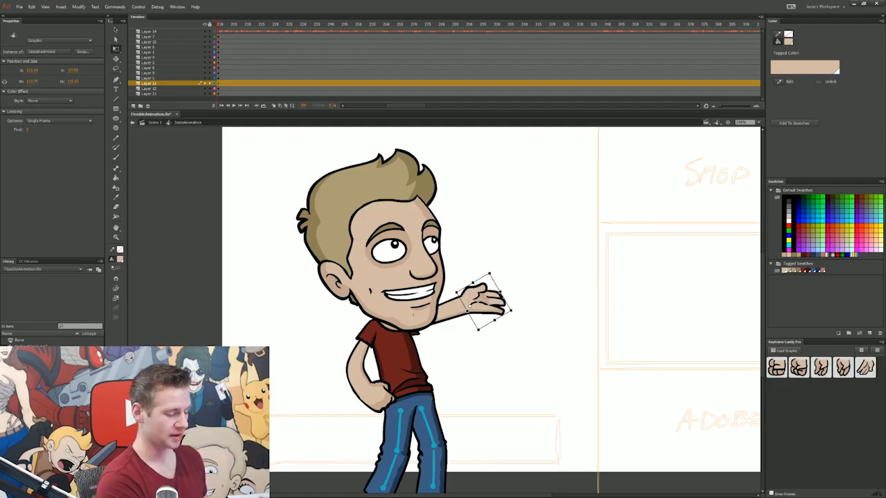
- Rotate the back arm, sleeve and open hand upward together, then shift the whole arm up toward the head
left_click(455, 314)
left_click(414, 333, "shift")
left_click(488, 302, "shift")
left_click_drag(513, 271, 504, 258)
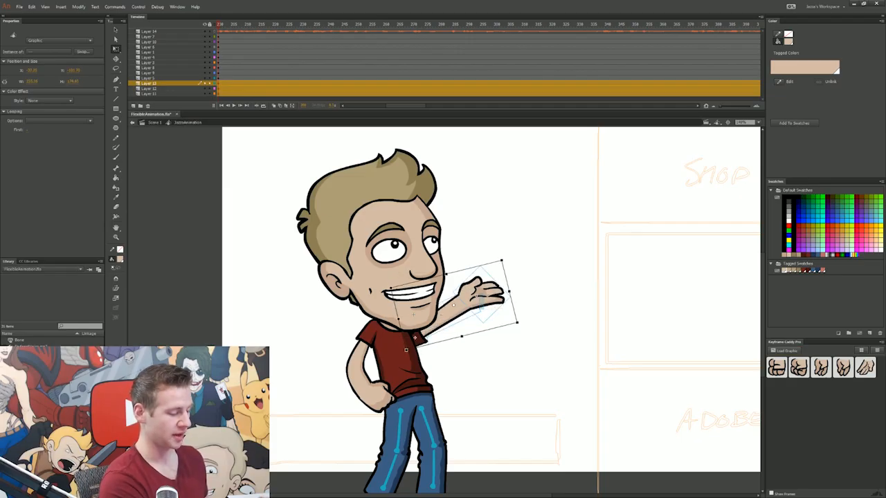
left_click(485, 294)
key("ctrl+z")
left_click_drag(478, 298, 471, 284)
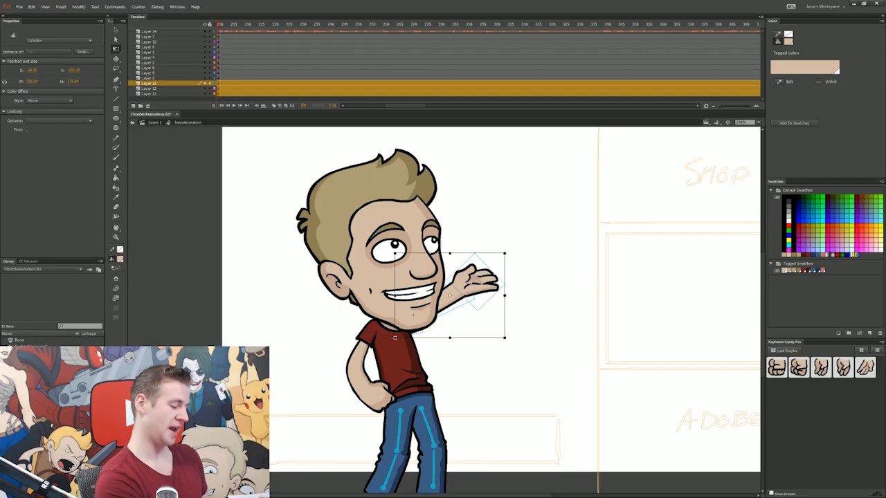
- Tilt the head further back in the leaning pose and play back the gesture
left_click(388, 194)
left_click_drag(429, 140, 412, 139)
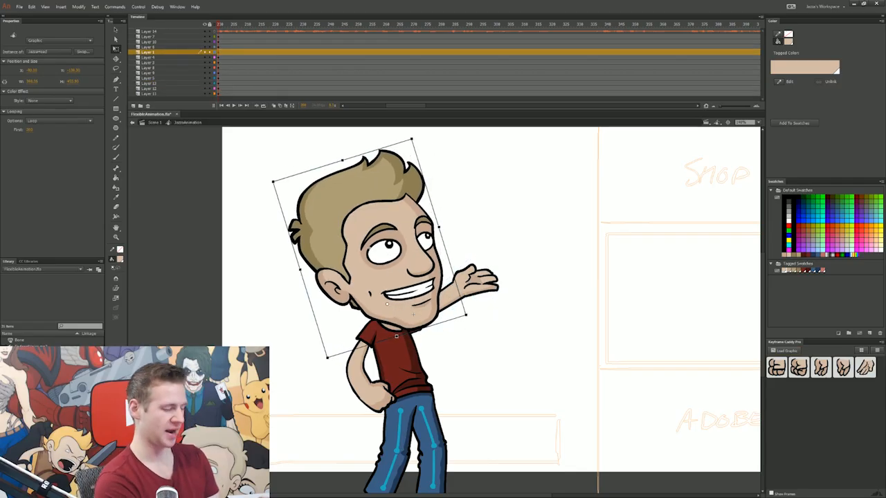
key("Escape")
key("Return")
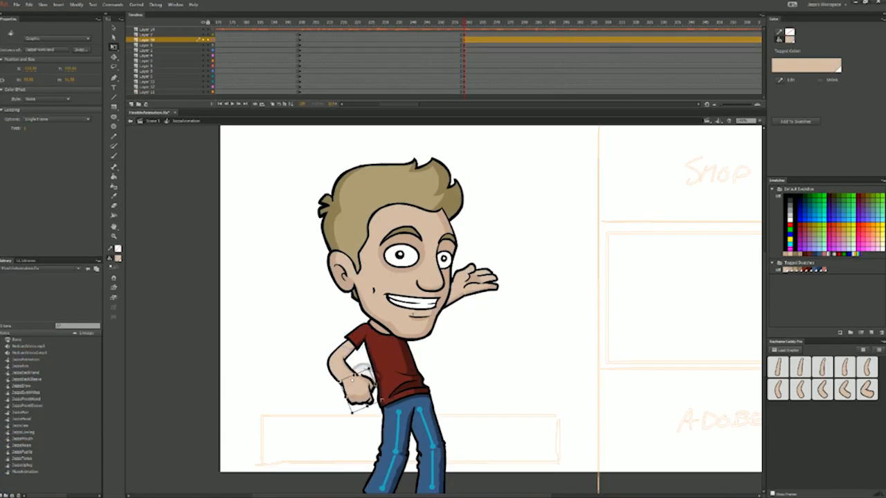
- Reposition the outstretched back hand in the pose that follows the Shop gesture
mouse_move(465, 267)
left_mouse_down()
mouse_move(485, 364)
mouse_move(476, 287)
left_mouse_up()
left_click(464, 91)
left_click(367, 374)
left_click(450, 388)
- Scrub and play the character's change from standing to the open-hand Shop gesture
left_click(280, 25)
left_click_drag(280, 25, 337, 24)
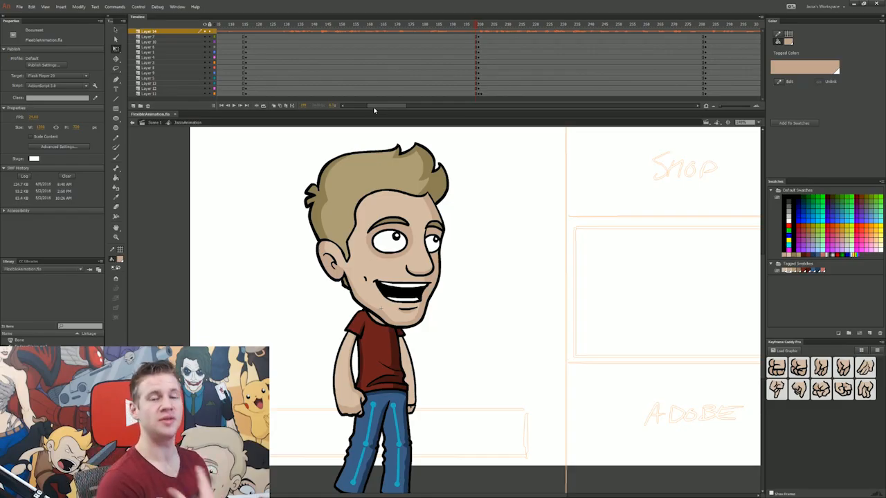
mouse_move(477, 27)
left_mouse_down()
mouse_move(496, 27)
mouse_move(463, 28)
left_mouse_up()
key("Return")
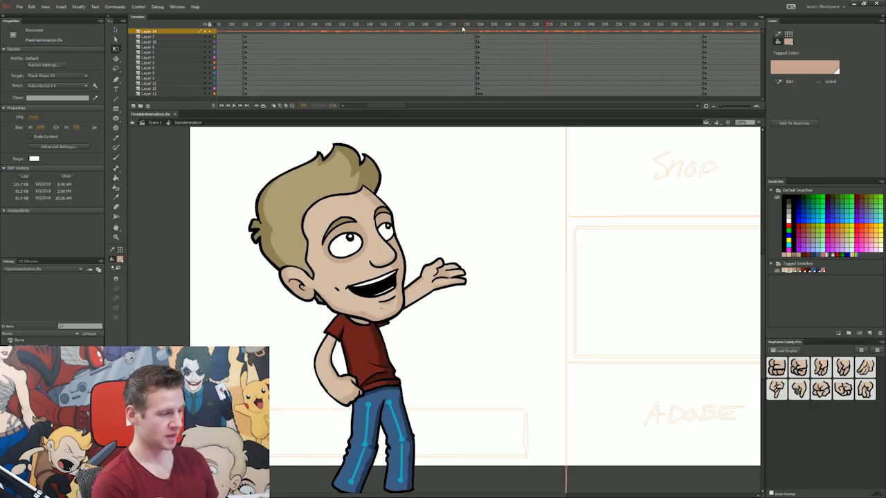
left_click(466, 28)
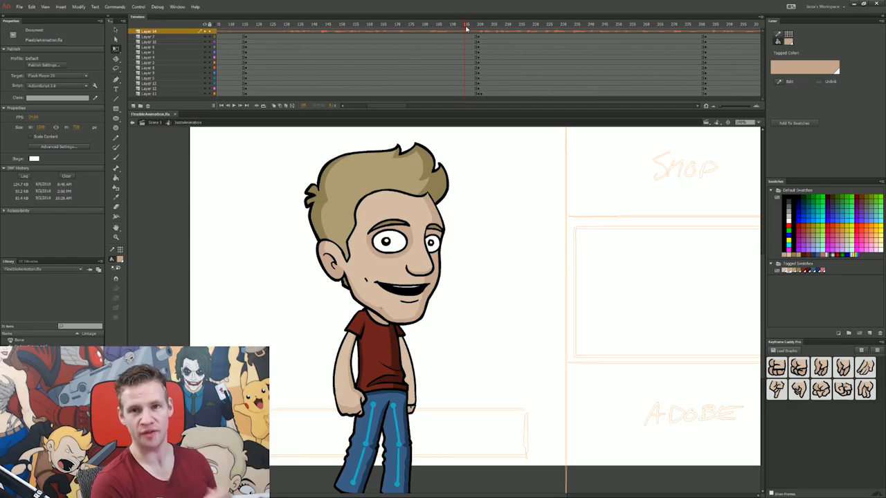
- Return to the main scene, add a layer directly above the character's and place the Shop and Subscribe artwork over the layout sketch
scroll(475, 310, "up", 1)
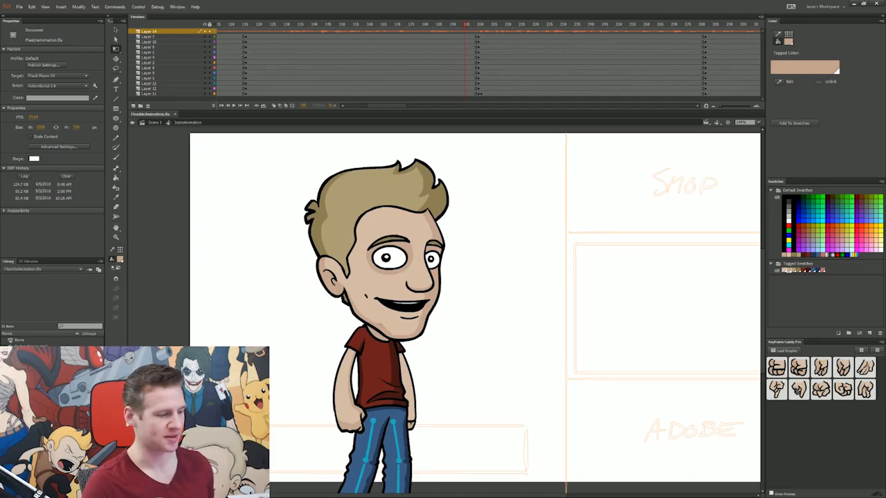
left_click(759, 123)
left_click(760, 138)
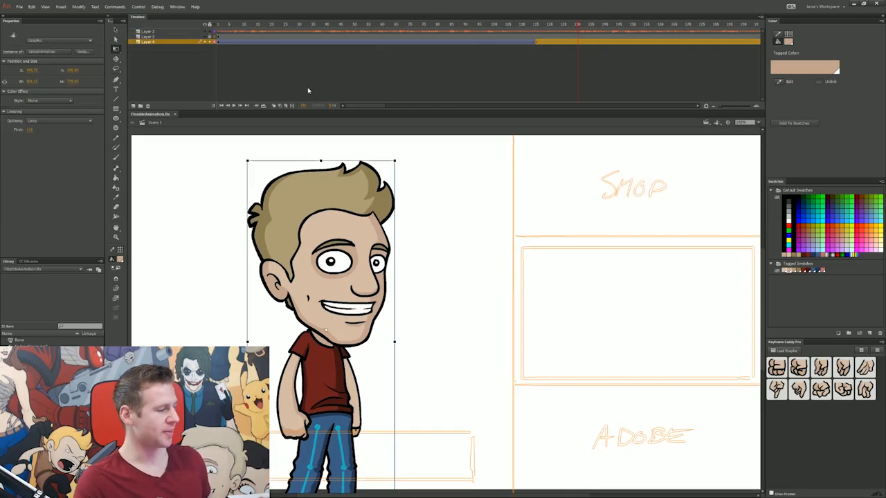
left_click(134, 106)
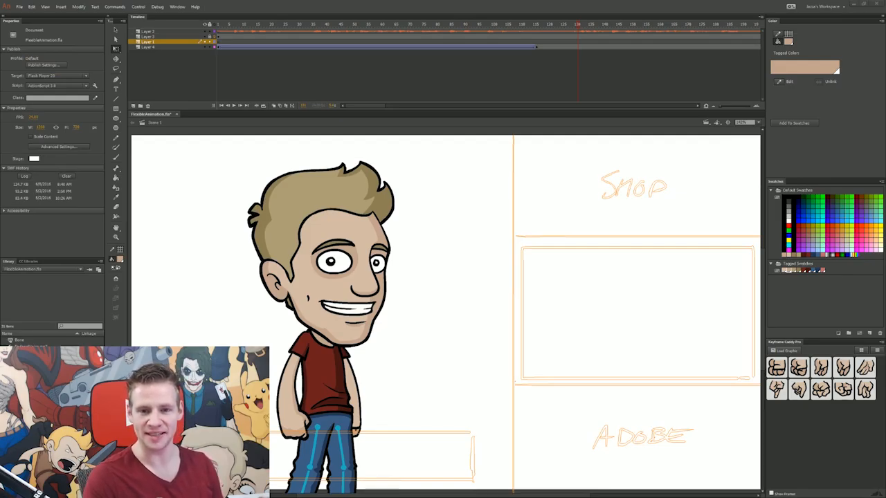
left_click_drag(537, 272, 465, 284)
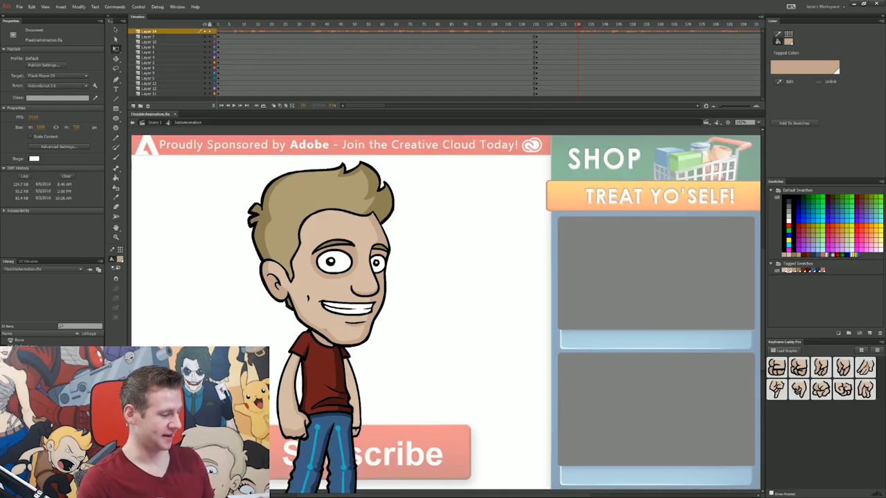
left_click_drag(551, 24, 473, 27)
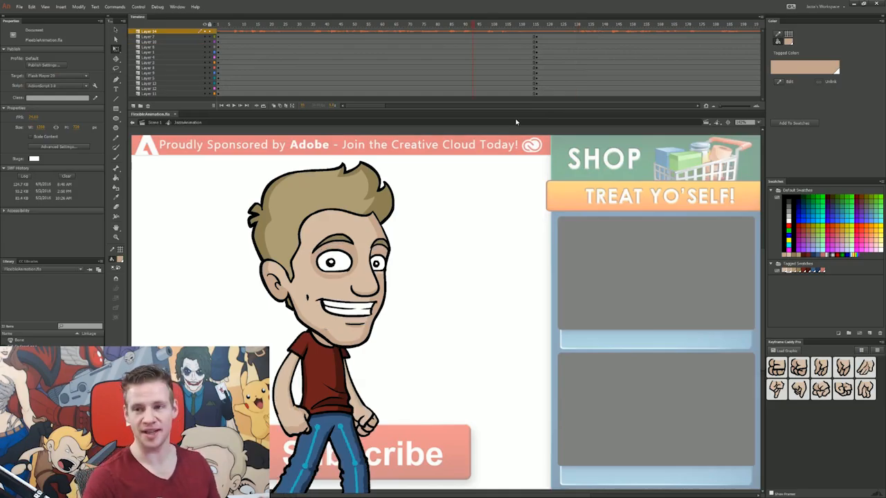
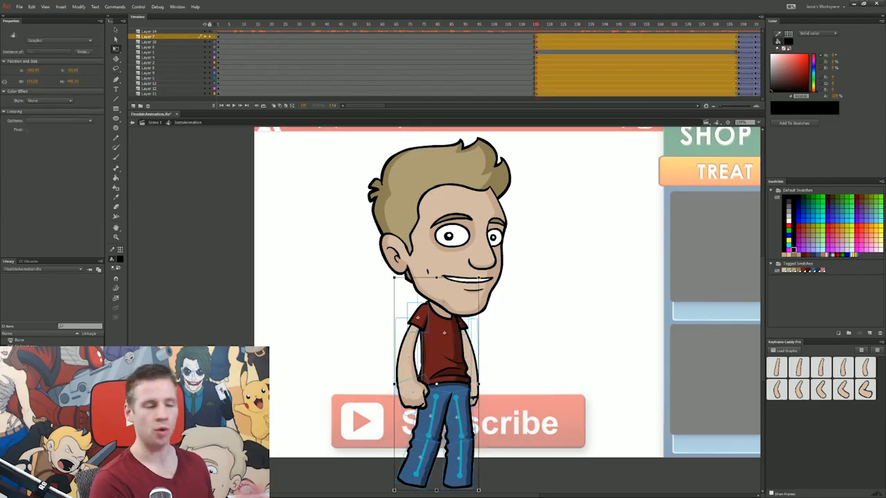
- Deselect the body parts, return to the main scene and play the animation from the first frame
key("Escape")
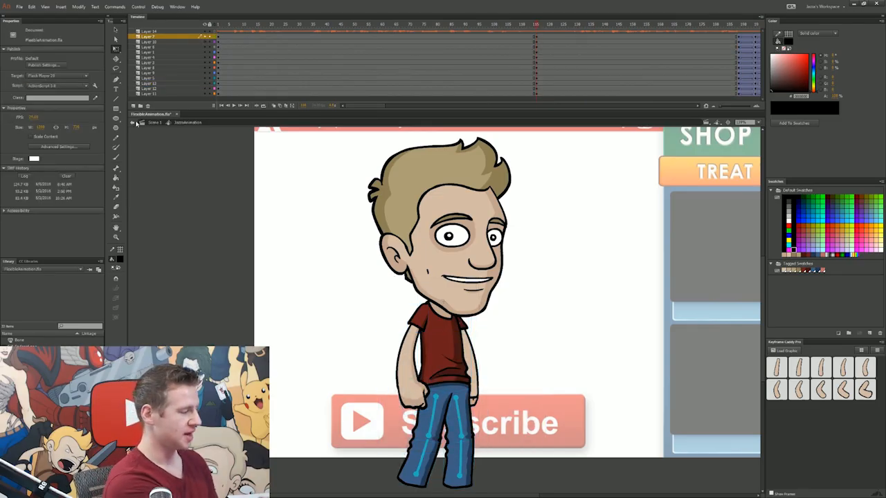
left_click(149, 121)
left_click_drag(524, 106, 353, 109)
left_click(452, 26)
left_click(219, 25)
key("Return")
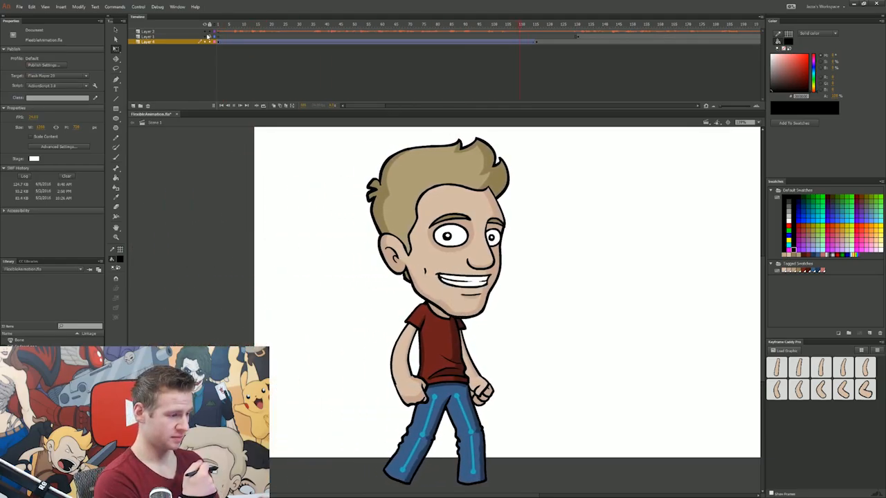
- Open the character's symbol and compare the end of the walking pose with the start of the standing pose
left_click(537, 27)
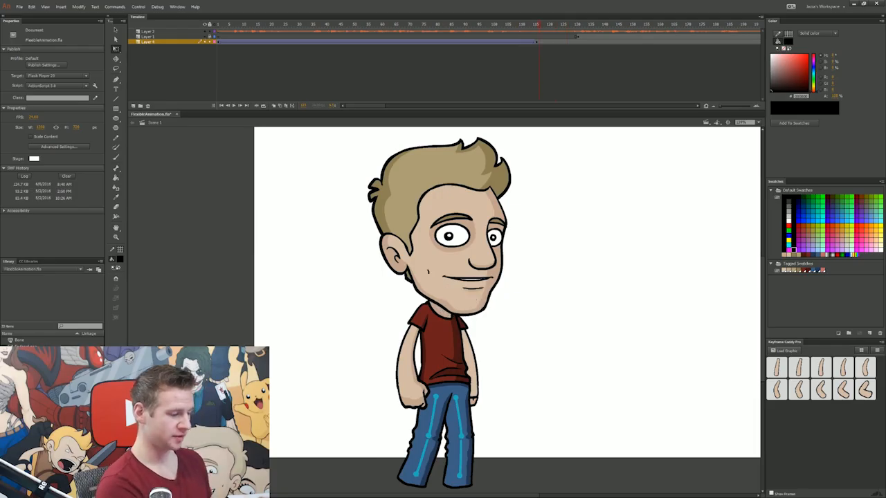
double_click(445, 302)
left_click(535, 27)
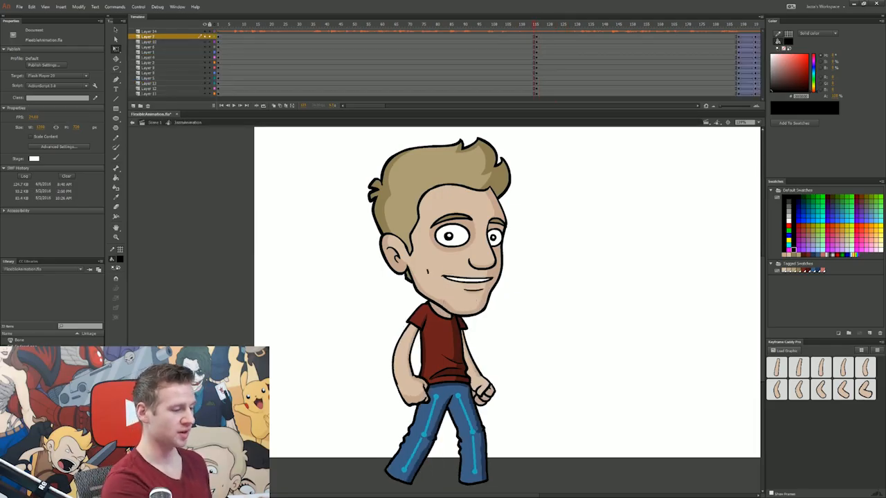
left_click(537, 28)
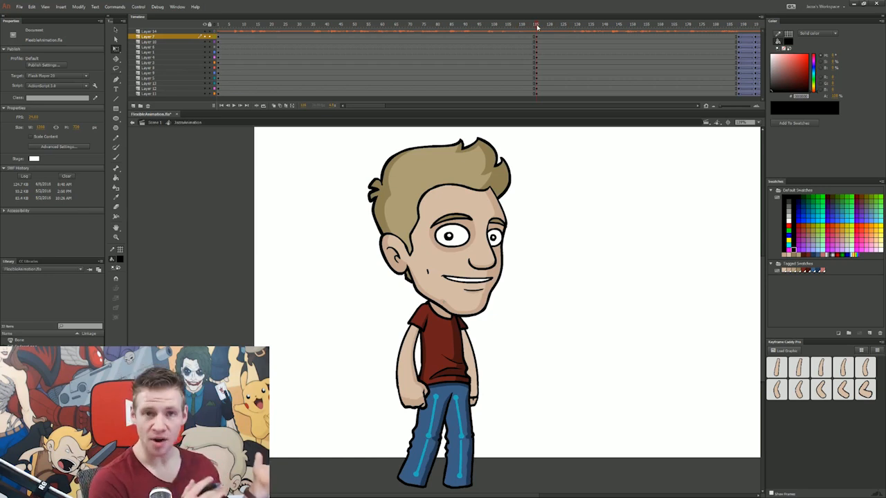
left_click(502, 26)
left_click_drag(500, 26, 453, 25)
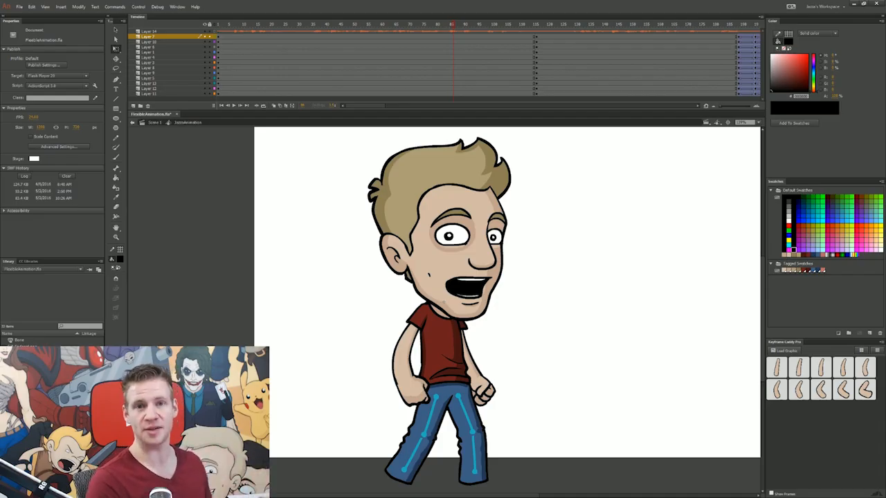
key("alt+period")
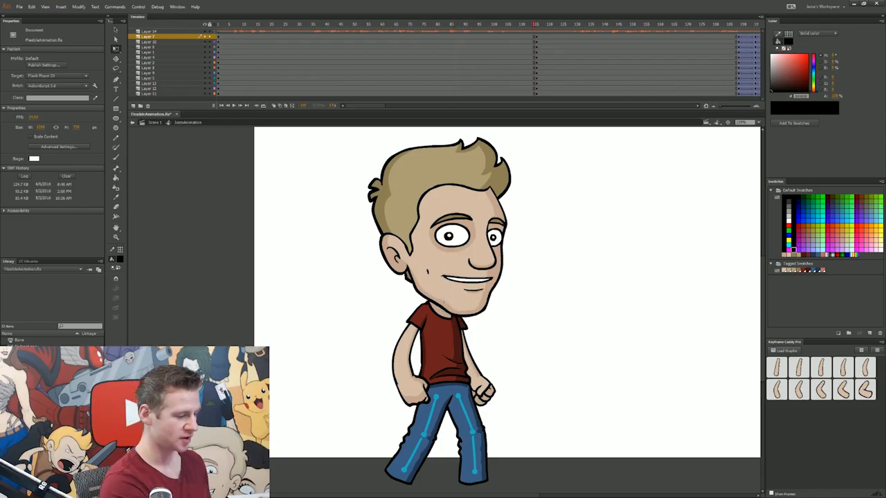
- Try to keyframe the head at the last walking frame, then add a new layer above Layer 7
left_click(444, 301)
key("F6")
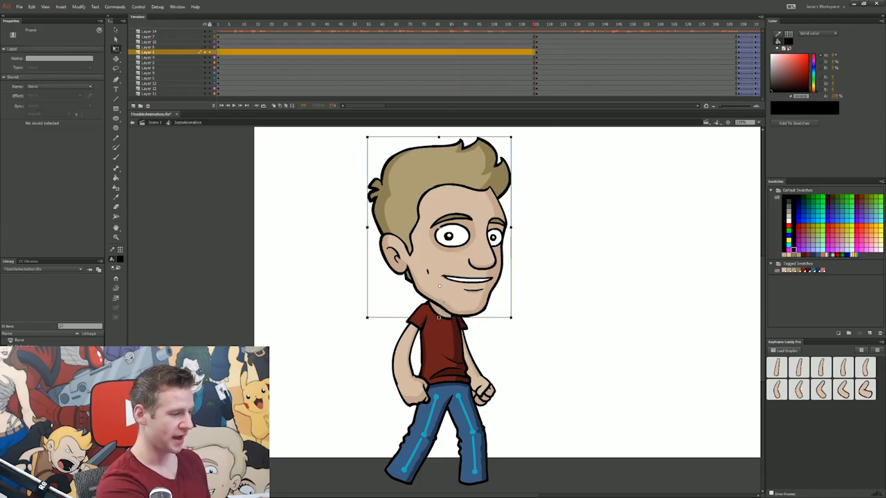
left_click(161, 37)
left_click(133, 107)
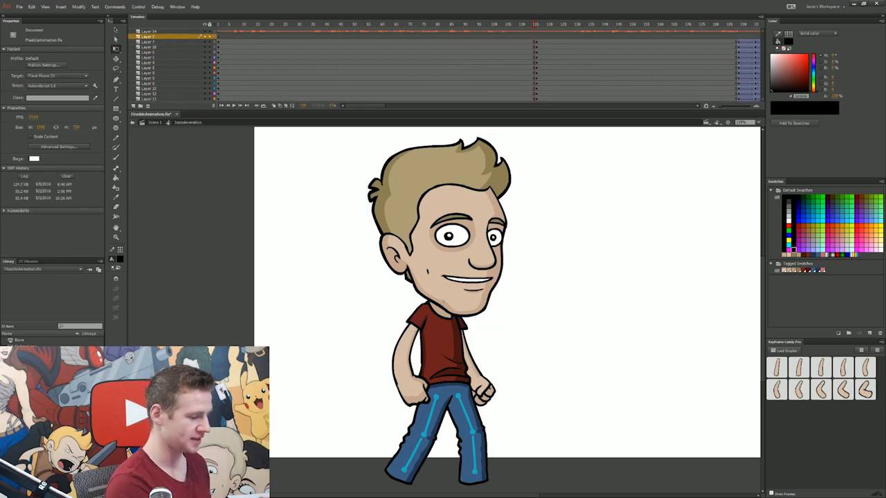
- Insert a blank keyframe in the new layer at the frame where the standing pose begins
left_click(444, 302)
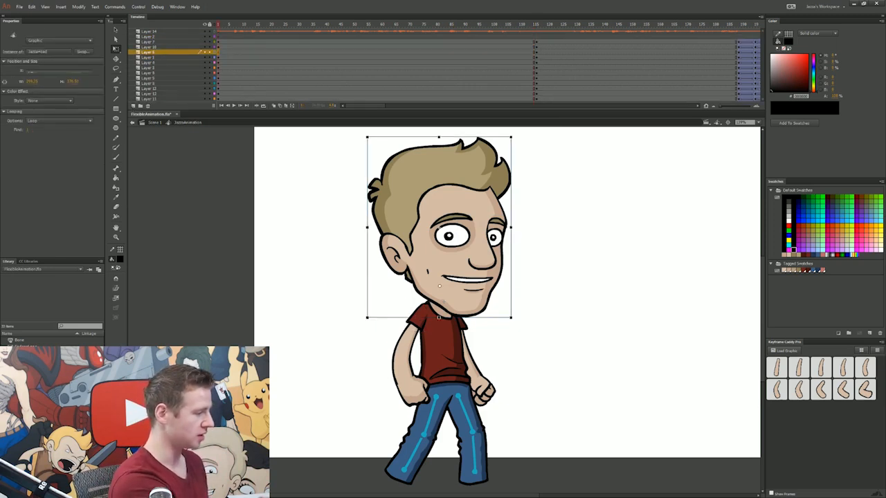
left_click(216, 37)
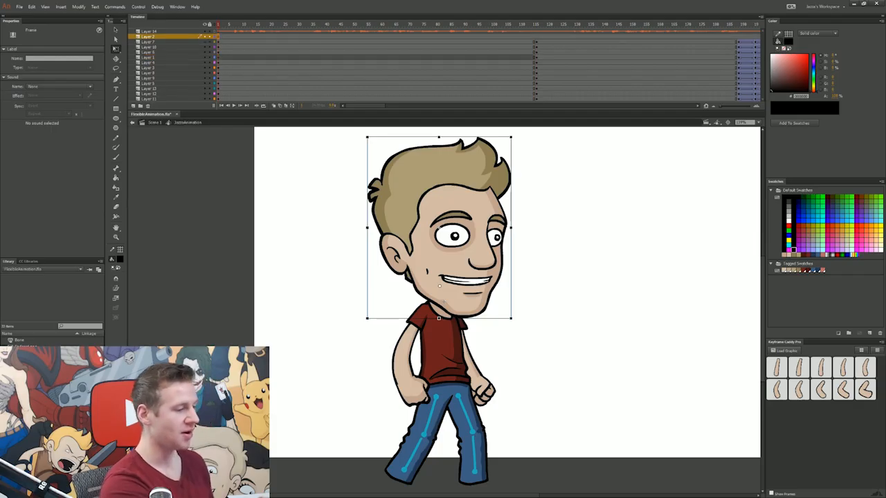
left_click(537, 36)
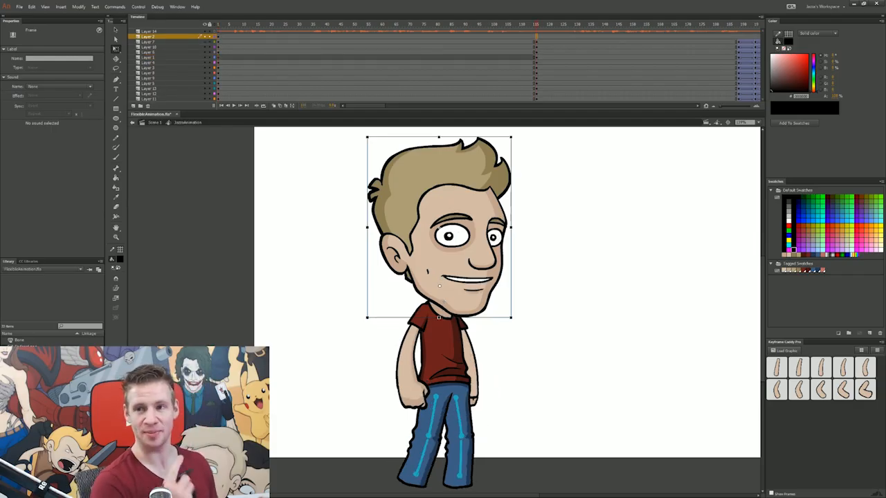
key("F7")
- Convert all the walking pose's body parts below the head into one Graphic symbol named JazzaWalkLoop
left_click_drag(533, 41, 220, 57)
left_click(514, 25)
left_click_drag(506, 46, 498, 99)
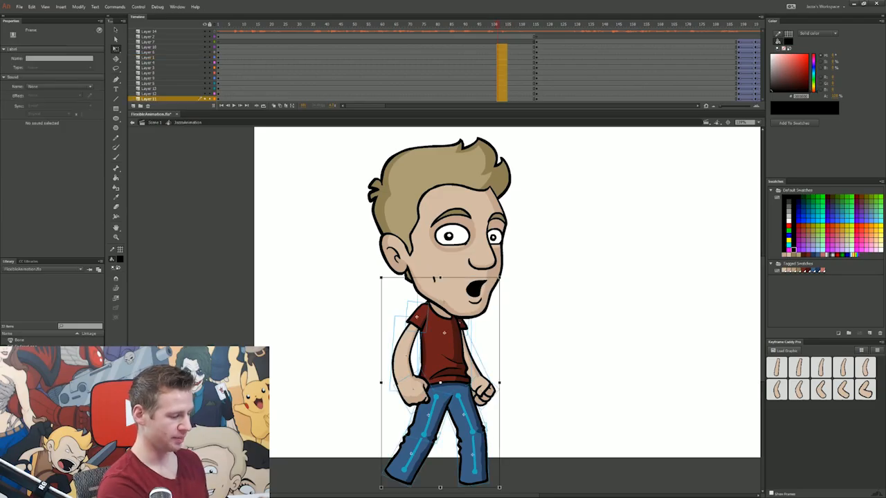
left_click(506, 25)
left_click_drag(565, 321, 358, 466)
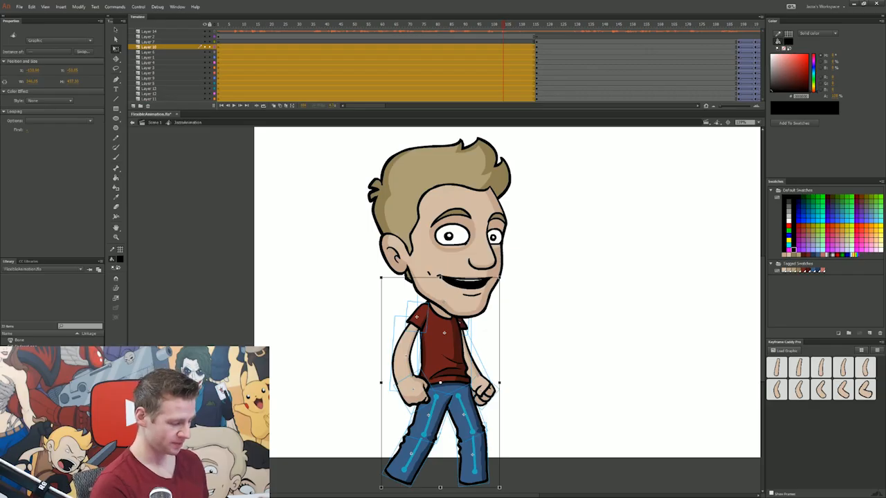
key("F8")
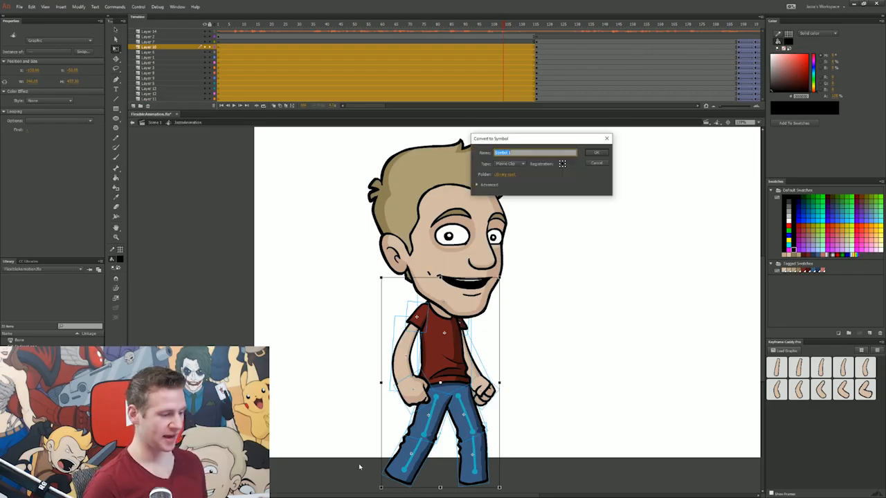
left_click(508, 163)
left_click(509, 188)
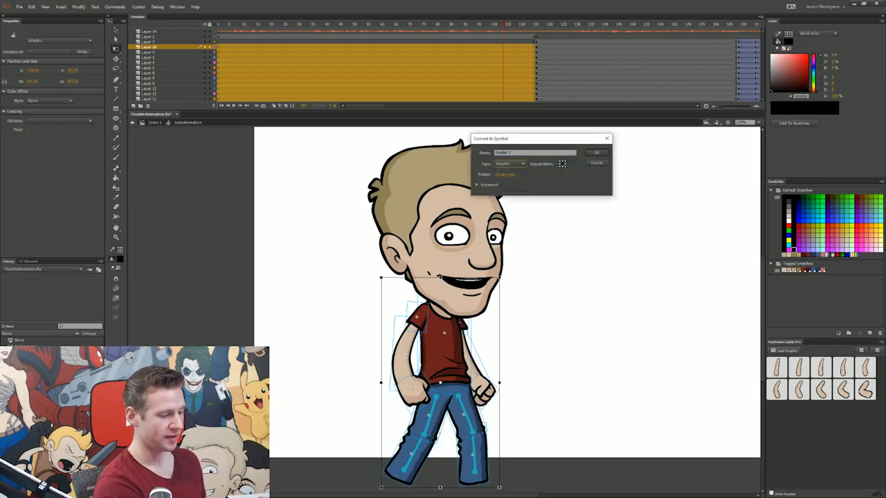
type("Jazza")
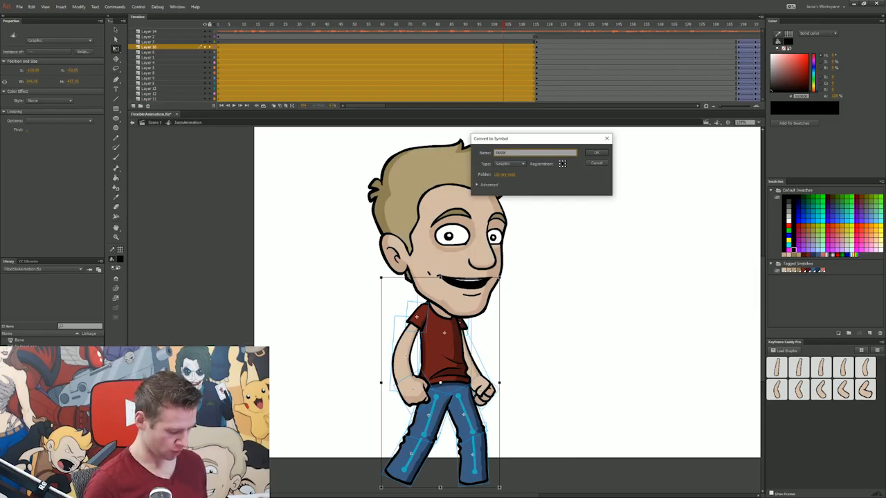
key("Return")
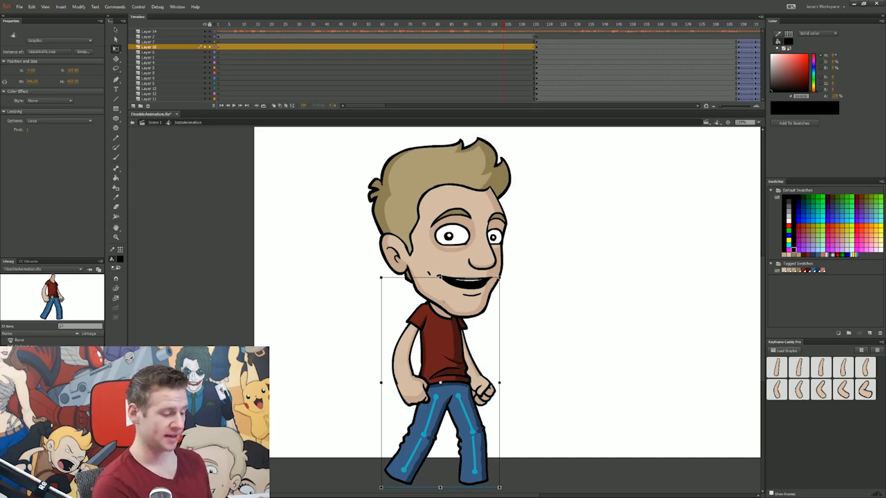
- Open the walk loop symbol, distribute its body parts to separate layers and delete the empty Layer 1
double_click(444, 302)
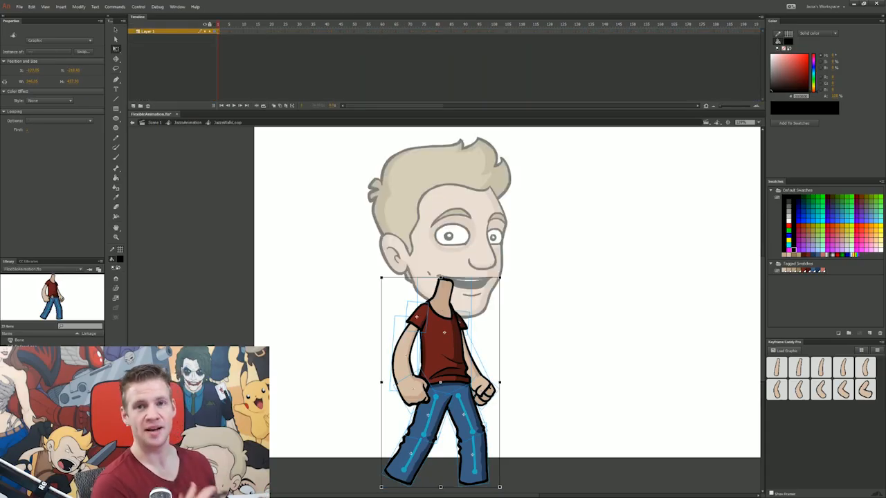
right_click(456, 157)
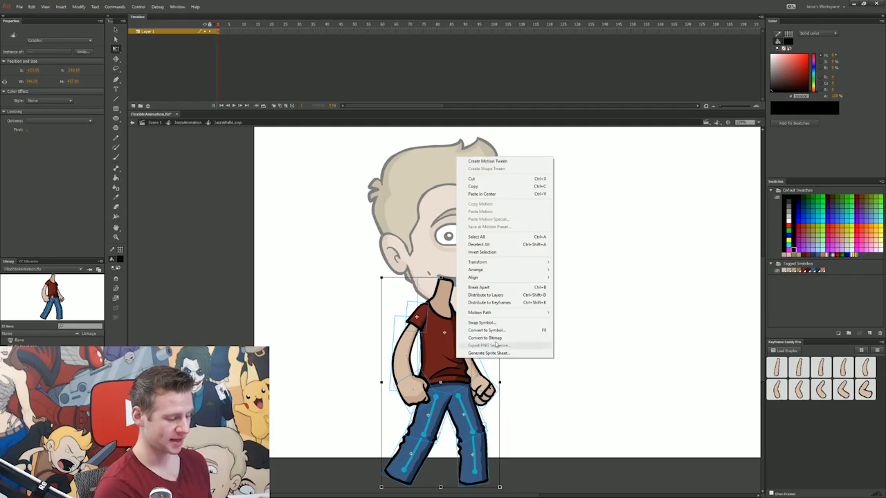
left_click(518, 296)
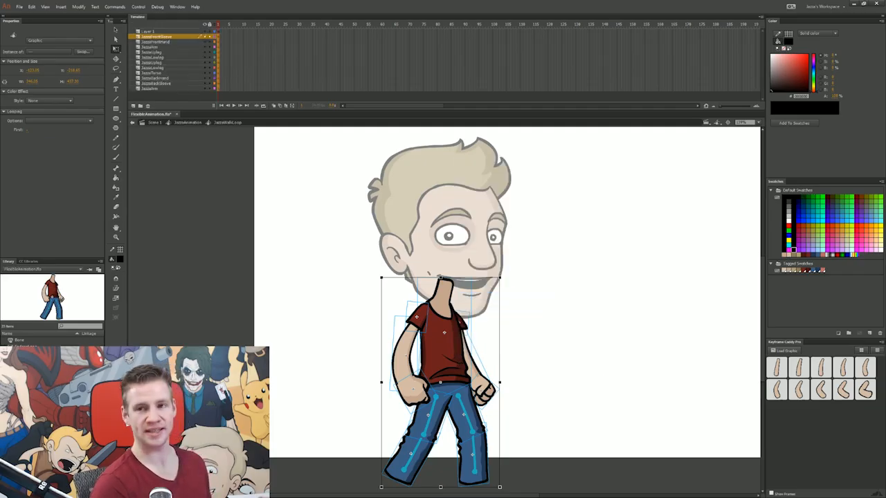
left_click(147, 31)
left_click(147, 105)
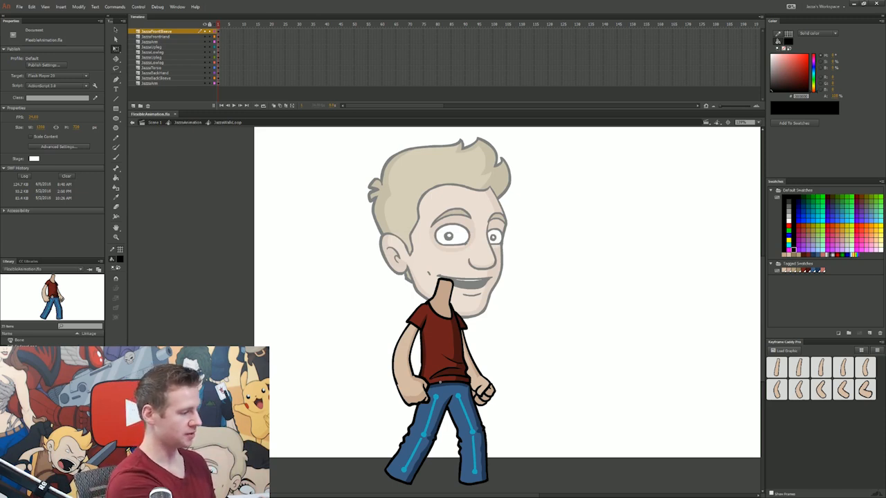
- Extend all body layers to about frame 15 and swing the near arm forward and the far arm back in the starting pose
left_click_drag(256, 31, 256, 83)
left_click_drag(256, 81, 260, 82)
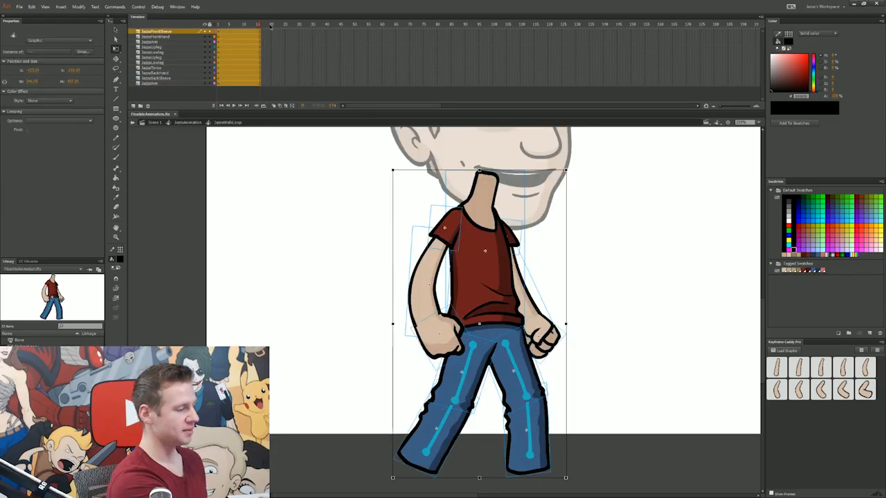
left_click(381, 226)
left_click_drag(382, 225, 439, 339)
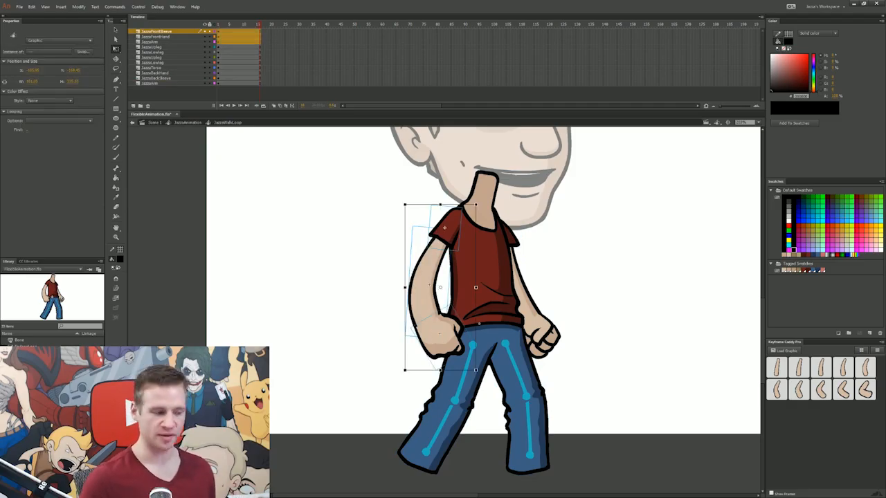
left_click_drag(479, 374, 510, 351)
left_click_drag(443, 315, 476, 316)
left_click_drag(555, 242, 518, 284)
left_click_drag(569, 216, 589, 239)
left_click_drag(527, 277, 490, 282)
key("ctrl+shift+a")
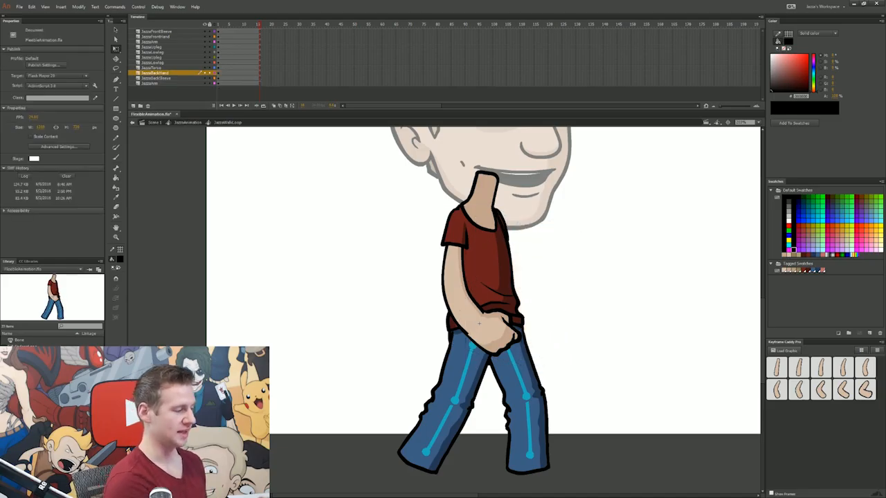
- Insert keyframes on all body layers at the walk loop's last frame and at its middle frame
left_click_drag(258, 30, 258, 86)
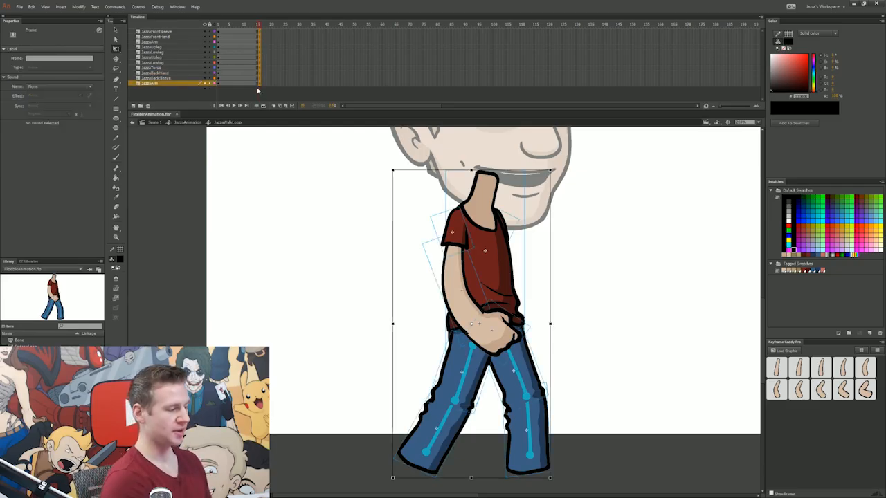
left_click(239, 25)
left_click_drag(238, 31, 240, 85)
key("F6")
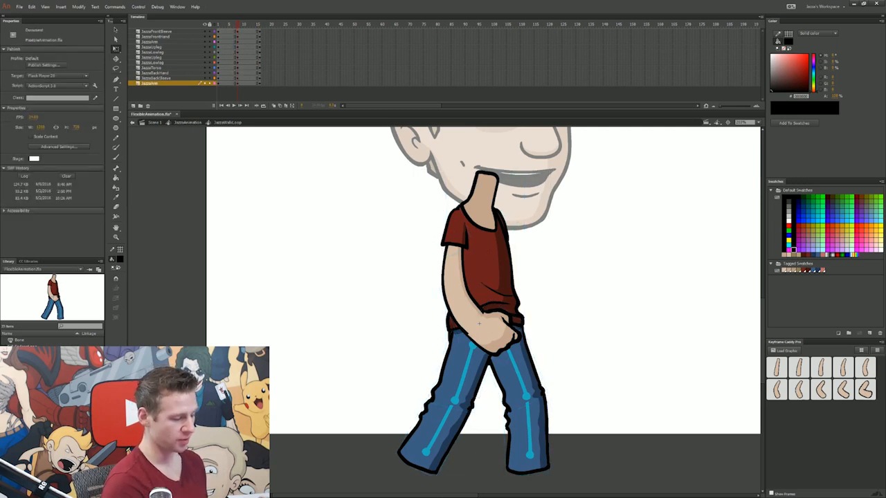
- Reverse the arm swing at the middle keyframe, rotating the near arm back and the far arm forward at the shoulders
left_click(509, 329)
left_click(458, 290, "shift")
left_click(455, 227, "shift")
left_click_drag(535, 202, 565, 238)
left_click_drag(457, 284, 419, 281)
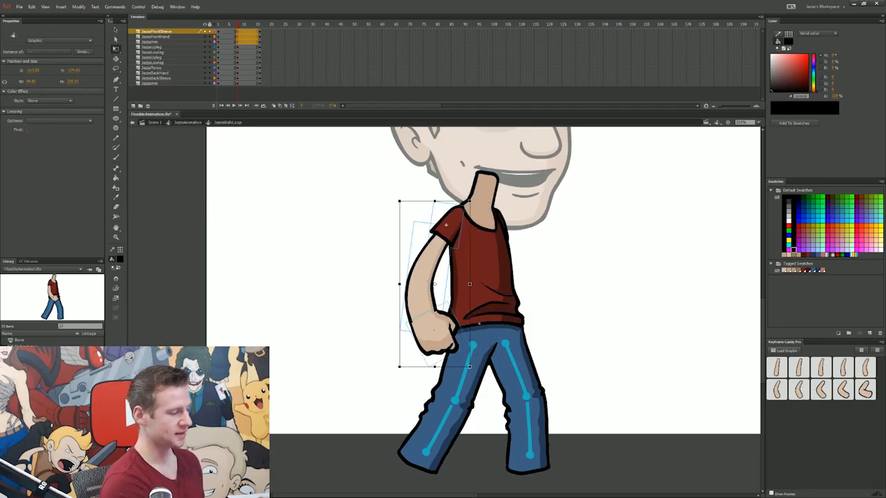
left_click_drag(238, 83, 238, 73)
left_click_drag(524, 204, 493, 202)
left_click_drag(524, 322, 547, 320)
- Rotate the trailing leg's upper and lower parts forward at the middle keyframe and realign the knee joint
left_click(462, 371)
left_click_drag(486, 378, 511, 386)
key("ctrl+z")
left_click_drag(475, 415, 510, 407)
left_click_drag(454, 401, 489, 405)
left_click_drag(471, 484, 492, 485)
key("Right")
key("Up")
key("Right")
key("Up")
key("Left")
- Rotate the other leg's upper and lower parts backward at the middle keyframe and rejoin them at the knee
left_click(514, 371)
left_click_drag(550, 397, 523, 412)
left_click_drag(528, 374, 520, 368)
left_click_drag(541, 398, 512, 400)
left_click_drag(520, 476, 491, 479)
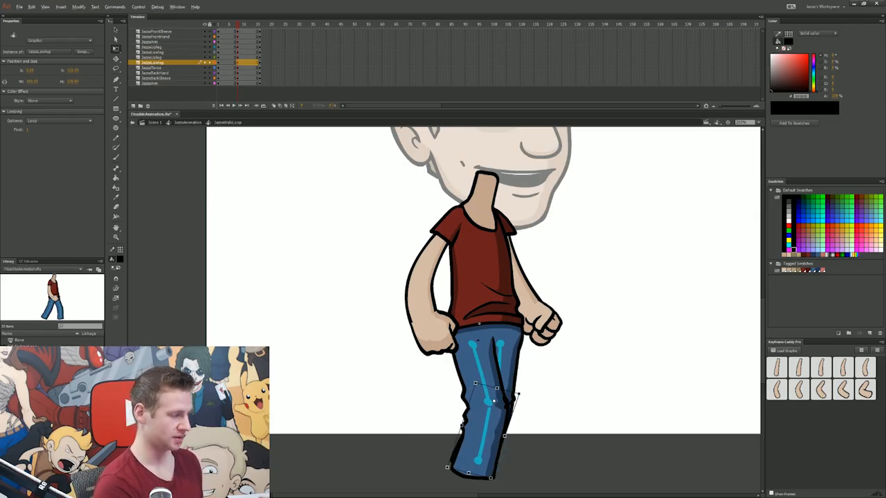
- Step back and forth across the middle keyframe to compare the two walking poses
key("ctrl+shift+a")
key("comma")
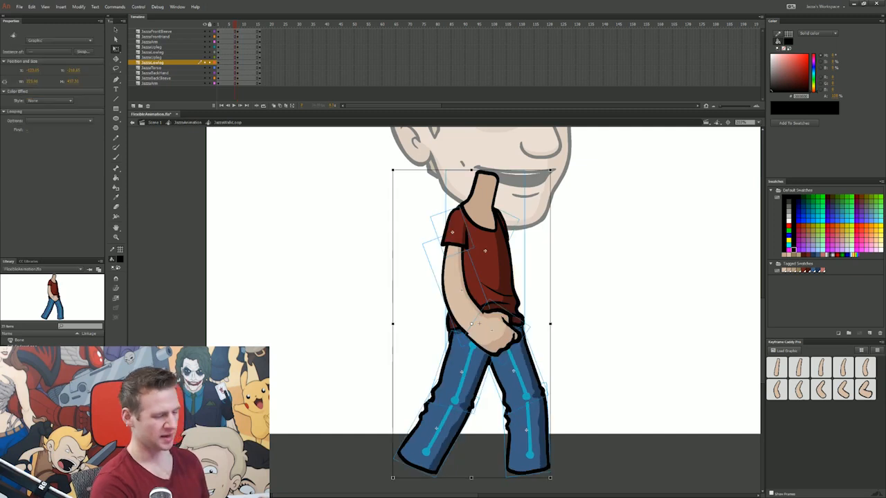
key("period")
key("comma")
key("period")
key("comma")
key("period")
- Create classic tweens between the keyframes on all body layers and play the walk
left_click_drag(243, 31, 229, 83)
right_click(236, 72)
left_click(274, 91)
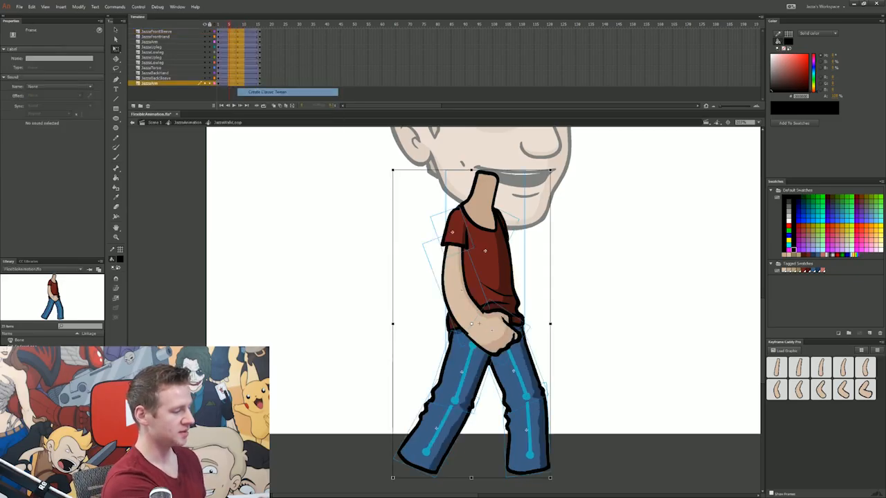
key("Return")
left_click(230, 25)
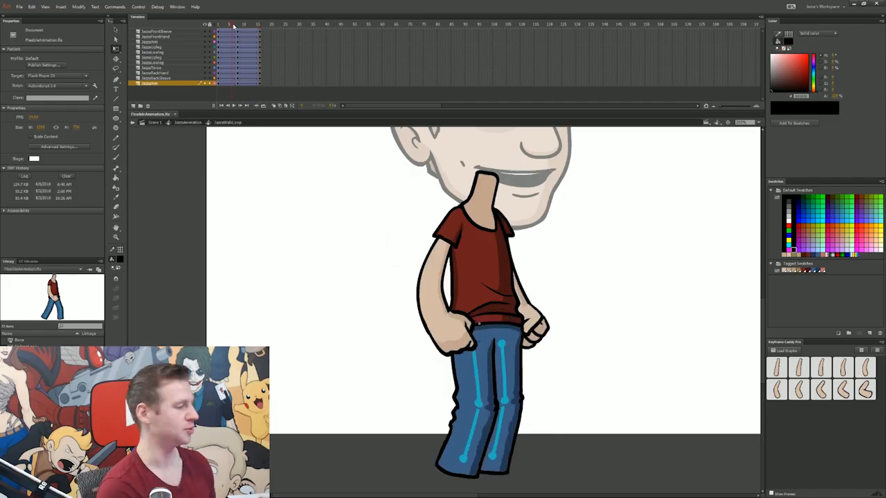
- Turn on looped playback for the walk's frames and review the motion through its last and first poses
left_click(263, 106)
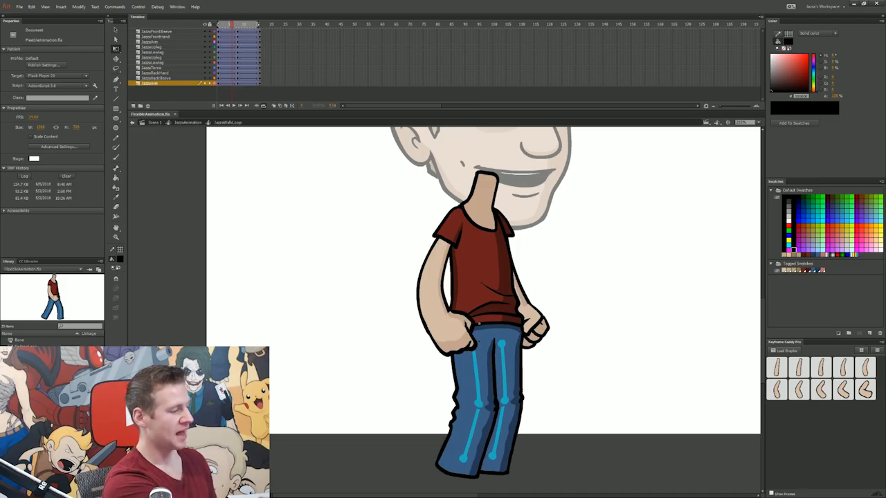
left_click_drag(228, 27, 258, 40)
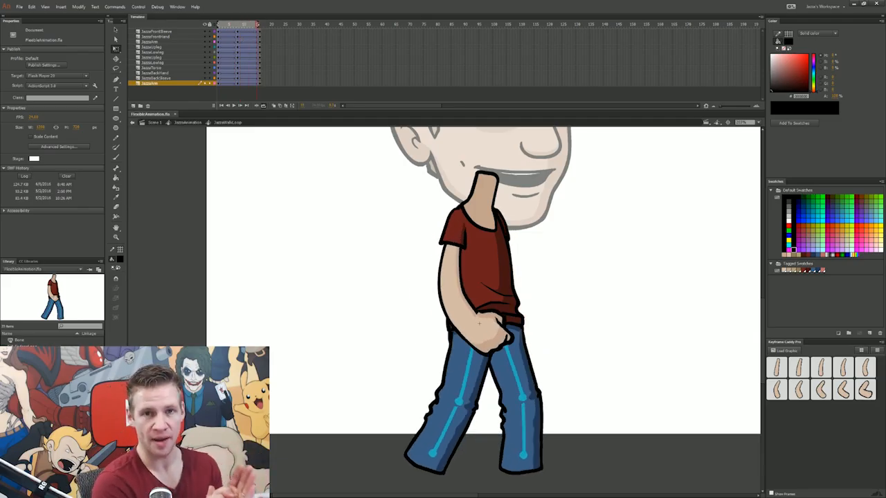
key("ctrl+a")
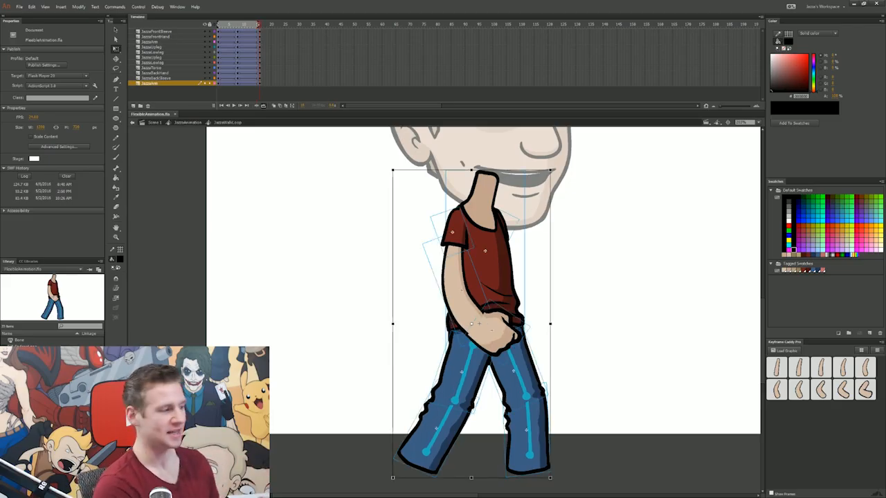
left_click(218, 25)
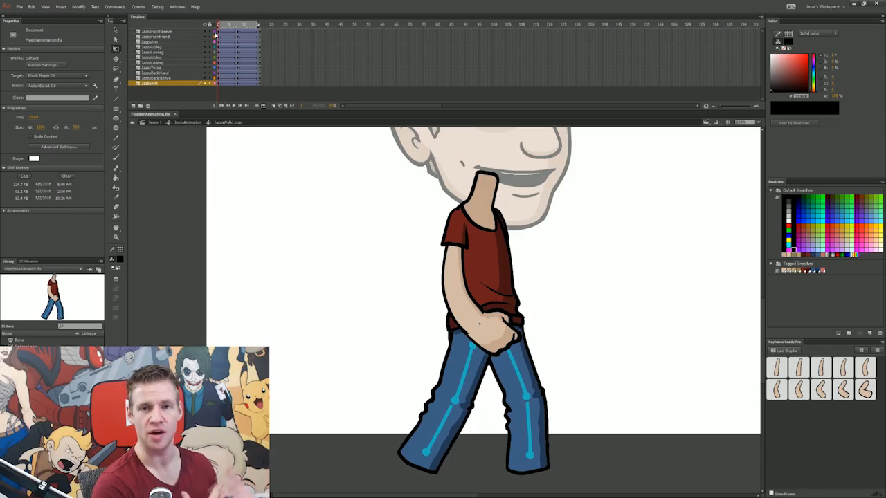
- Insert keyframes on all body layers halfway between the first and middle poses and halfway between the middle and last poses
left_click(226, 32)
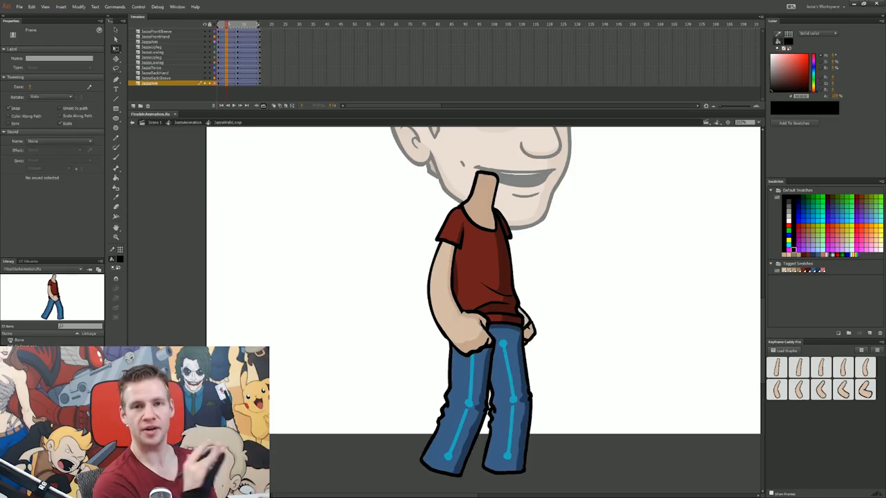
key("F6")
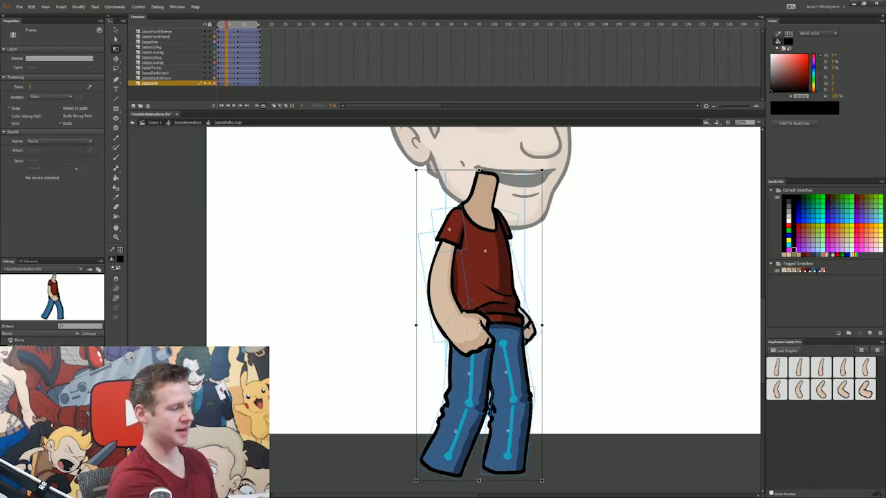
left_click_drag(248, 31, 248, 83)
key("F6")
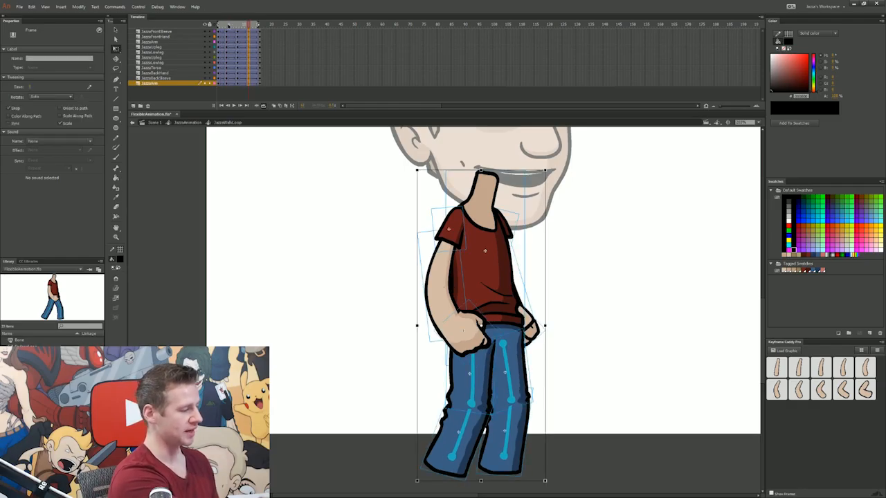
- Raise the whole body slightly at the first in-between keyframe
left_click(227, 25)
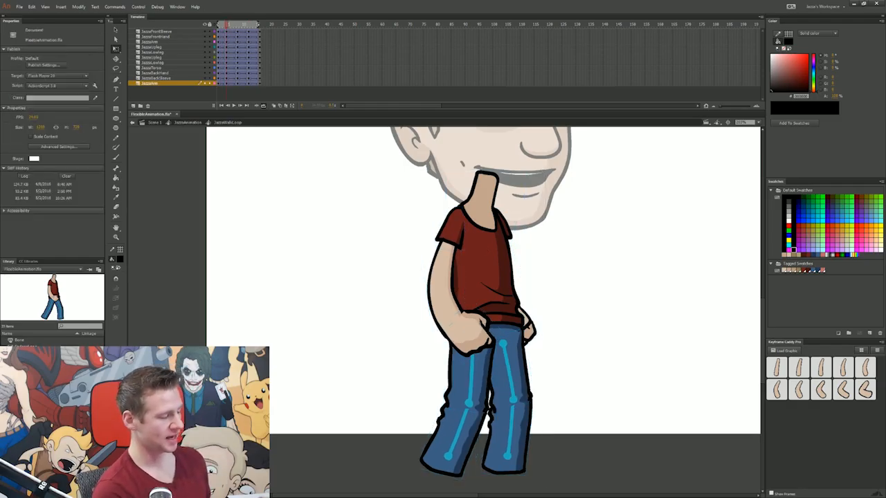
key("ctrl+a")
key("Up")
key("Up")
key("Up")
key("Up")
key("Down")
key("Up")
- Swap the near arm to a more bent drawing at the first in-between keyframe and raise its hand to match
left_click(443, 283)
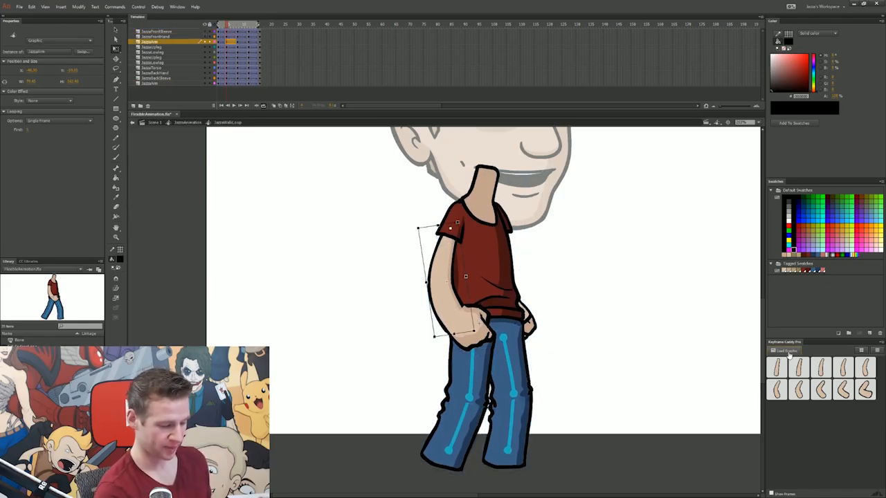
left_click(777, 389)
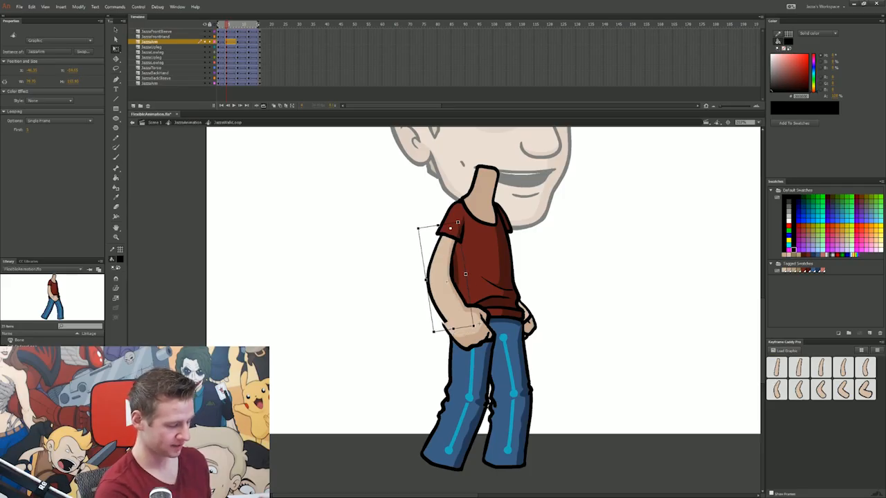
left_click(471, 325)
key("Up")
key("Up")
key("Up")
key("Escape")
- Bend the near arm at the second in-between keyframe, adjusting its sleeve and raising the hand to fit
left_click(248, 24)
left_click(436, 284)
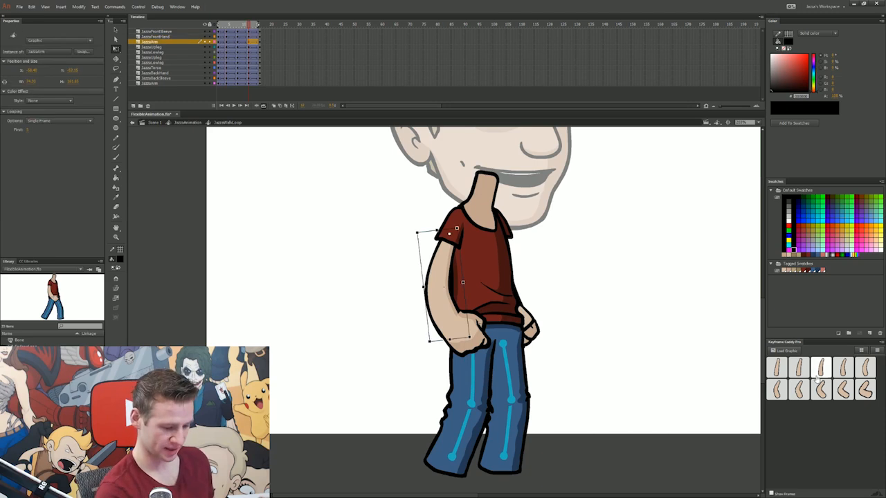
left_click(777, 389)
left_click(448, 228)
left_click_drag(467, 251, 464, 252)
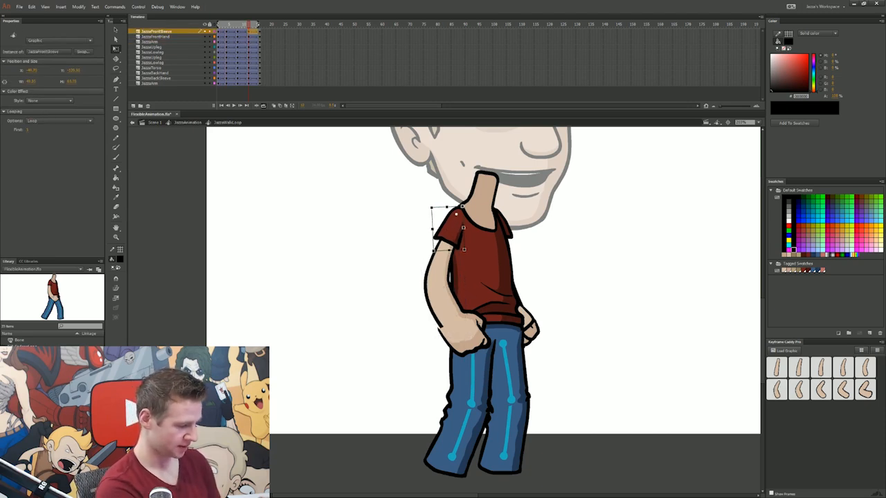
left_click(464, 331)
key("shift+Up")
- Raise the whole body slightly at the second in-between keyframe and deselect it
key("ctrl+a")
key("shift+Up")
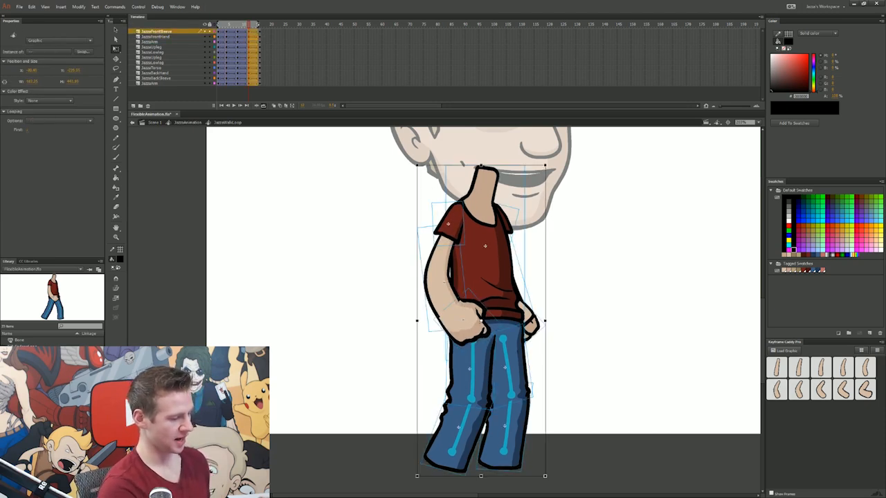
left_click(520, 263)
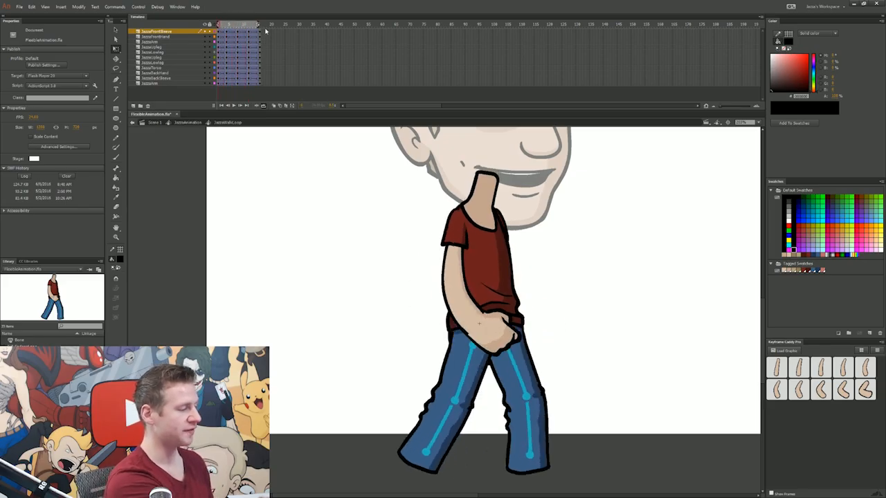
- Lengthen the walk loop to about frame 20 on all layers, and swing the trailing leg forward at the second keyframe
left_click_drag(260, 31, 260, 83)
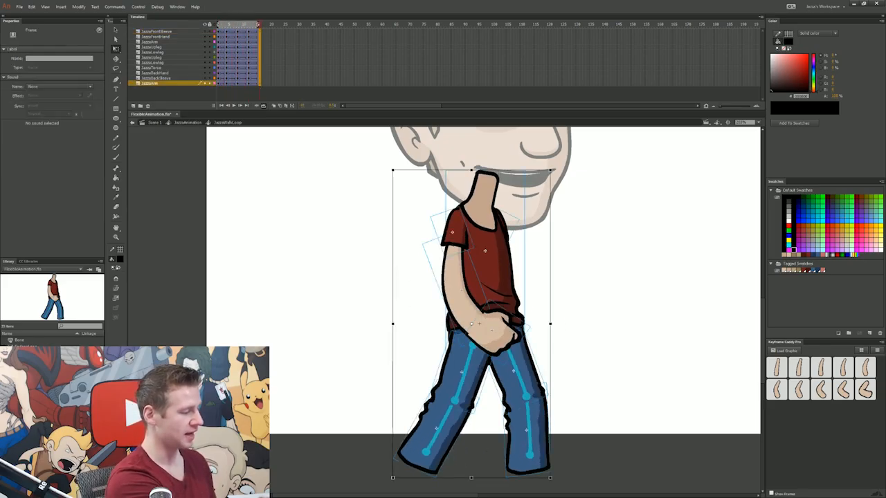
left_click(224, 26)
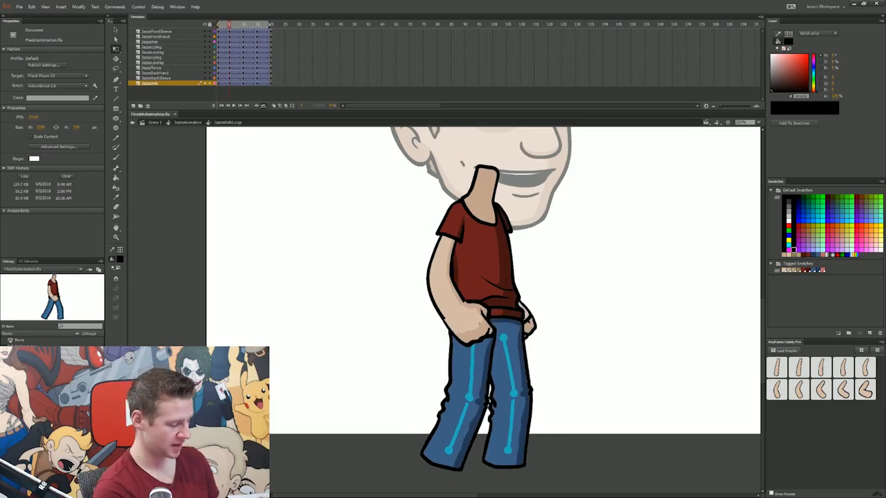
left_click(479, 324)
left_click_drag(477, 367, 481, 368)
left_click_drag(453, 432, 471, 428)
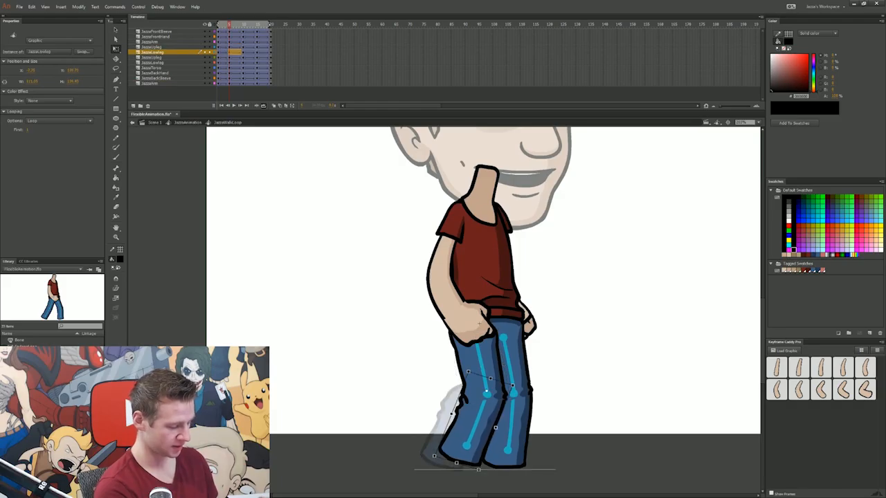
key("Return")
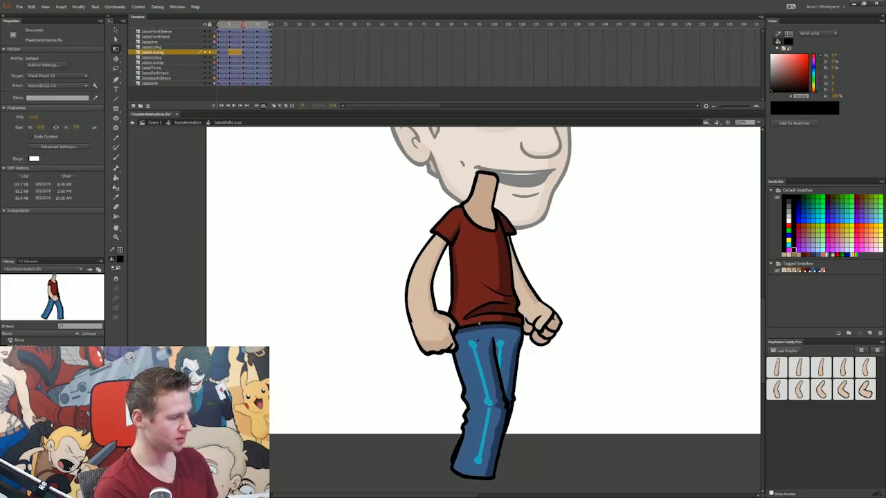
- Swing the leading thigh forward at the walk loop's fourth keyframe, realign its lower leg, and play the loop
key(".")
left_click(508, 367)
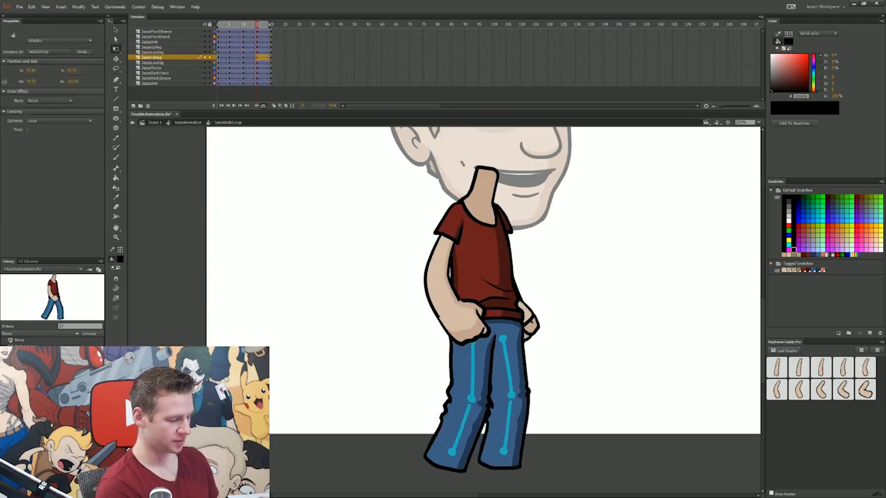
left_click_drag(538, 389, 540, 389)
left_click(507, 420)
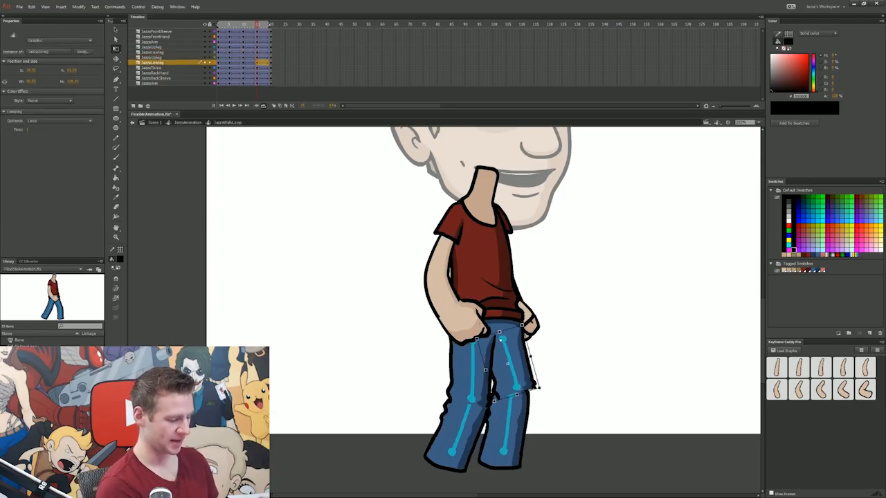
key(".")
key(".")
key(".")
key(".")
key(".")
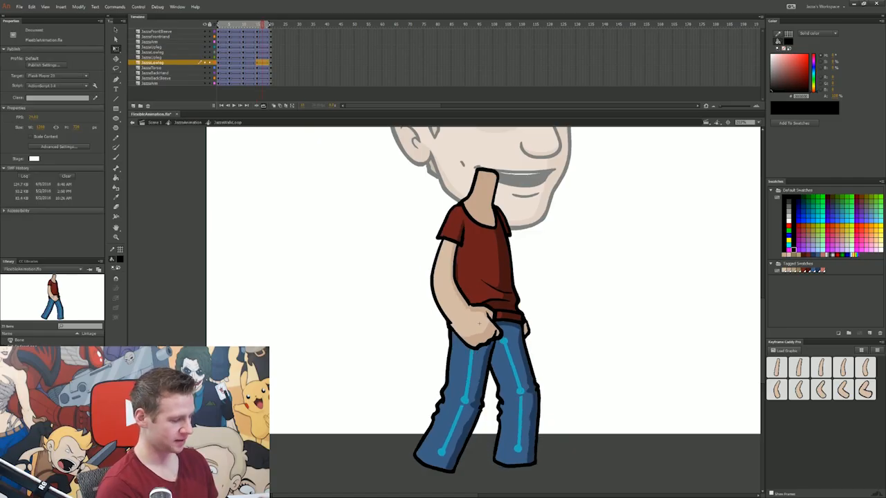
key("ctrl+a")
key("Return")
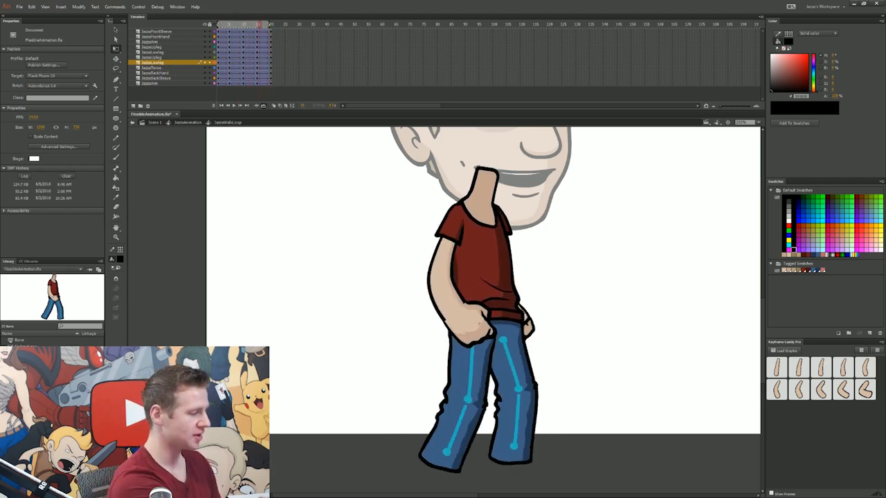
- Leave the walk loop and play the character's full animation from the first frame to check the walk-in
key("Escape")
left_click_drag(503, 29, 500, 29)
left_click(758, 123)
left_click(751, 138)
left_click_drag(325, 330, 381, 306)
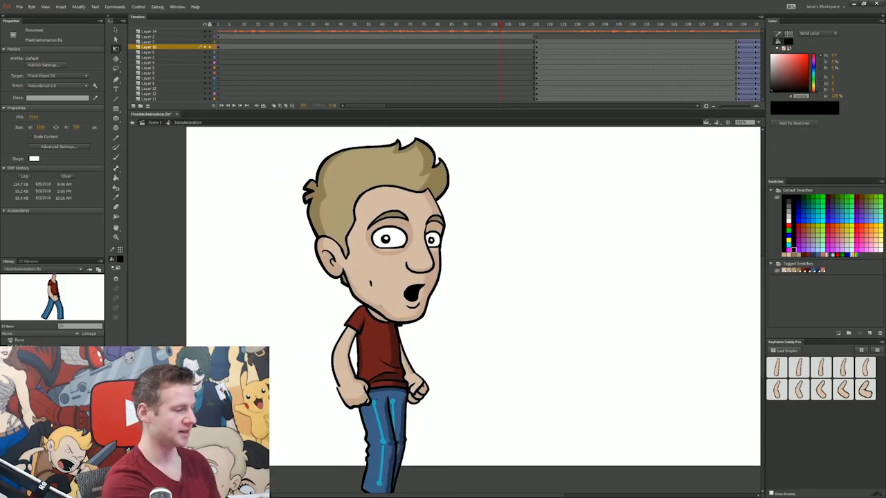
left_click(223, 26)
key("Return")
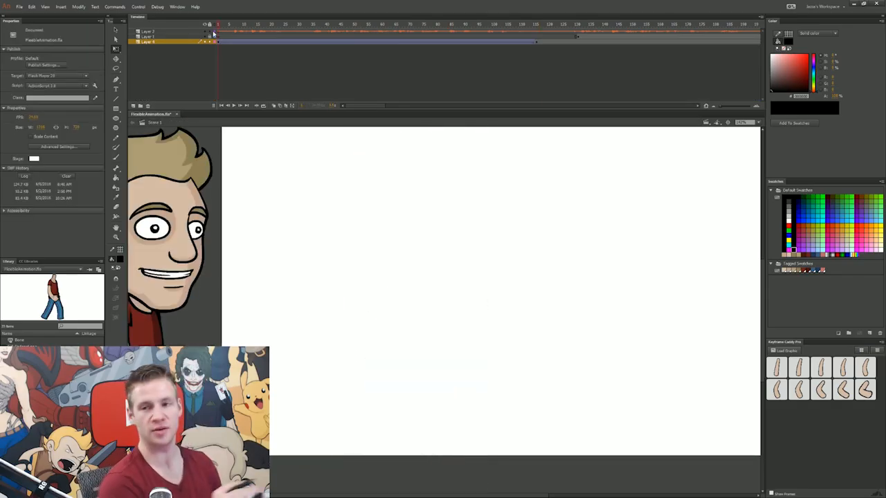
left_click_drag(445, 291, 601, 281)
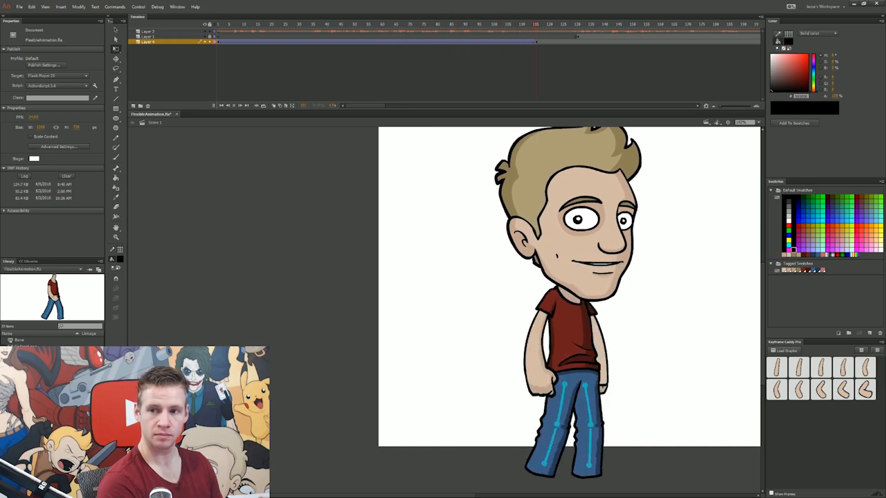
- Reshape both ends of the custom ease curve on Layer 4's walk-in tween toward a more linear movement, and play it back
left_click(522, 42)
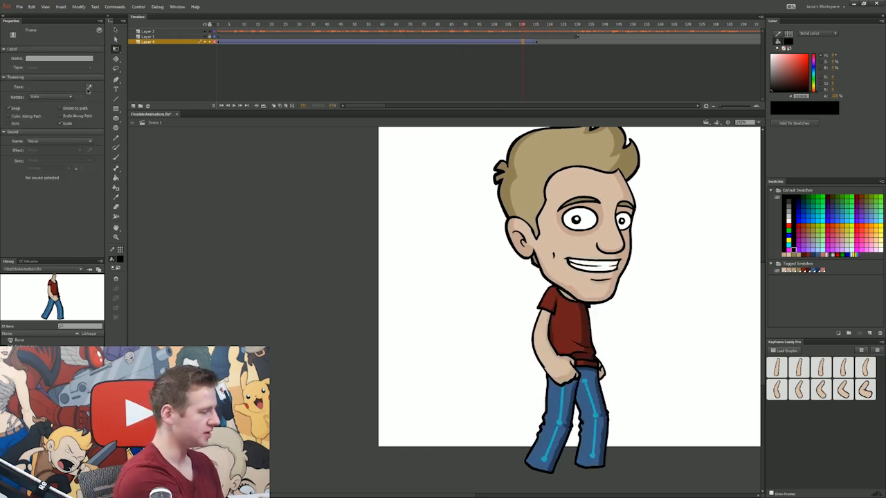
left_click(88, 88)
left_click_drag(544, 154, 552, 158)
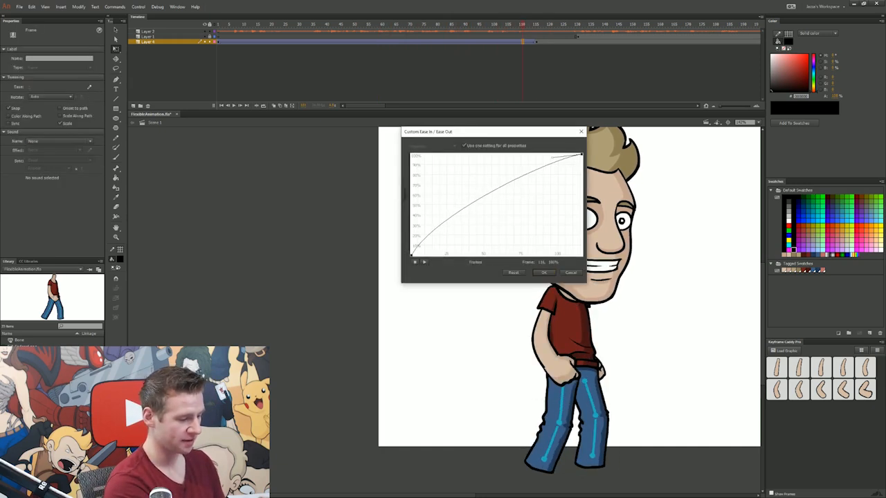
left_click(412, 255)
left_click_drag(435, 212, 424, 235)
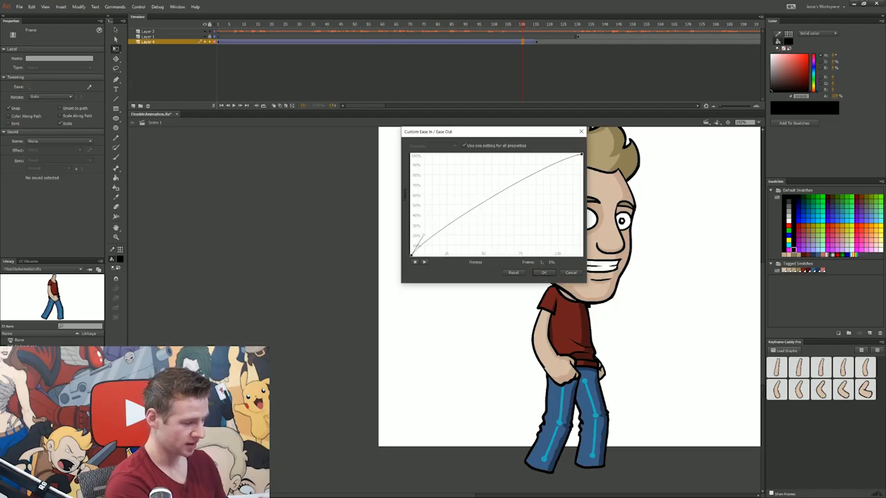
left_click(543, 273)
key("Return")
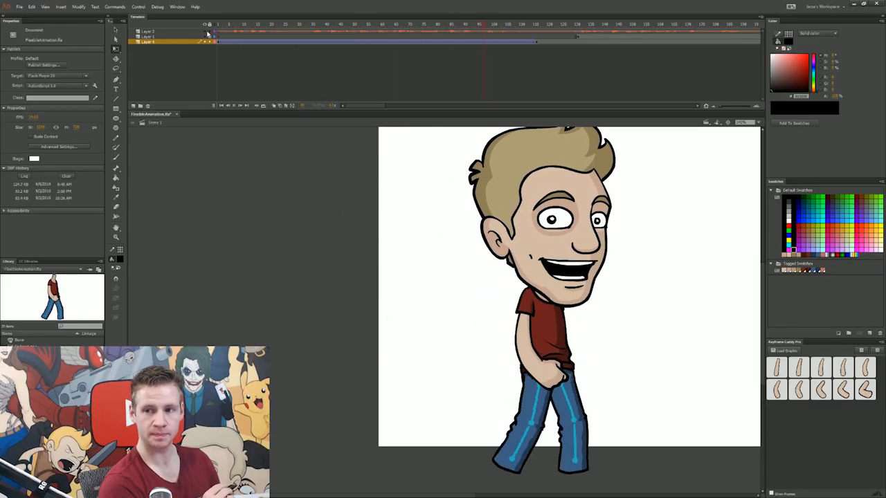
- Open the walk loop inside the character symbol and retime the frames between its keyframes across all layers
left_click(538, 42)
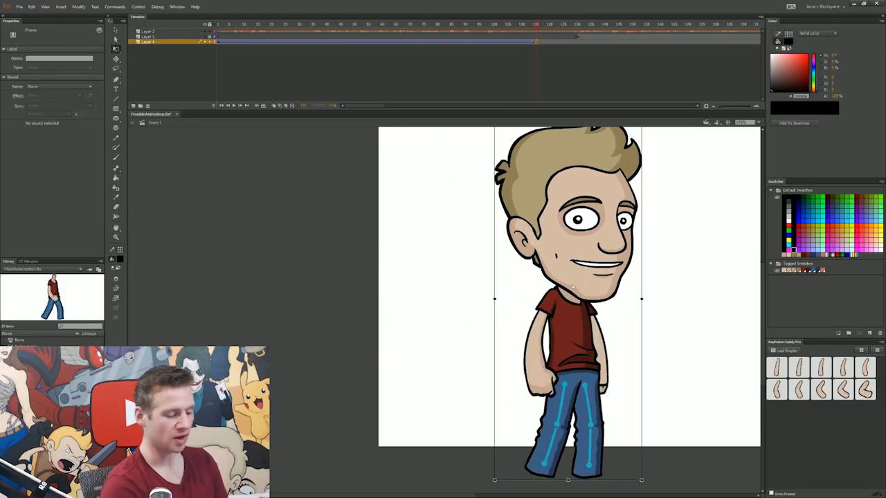
left_click_drag(573, 286, 555, 293)
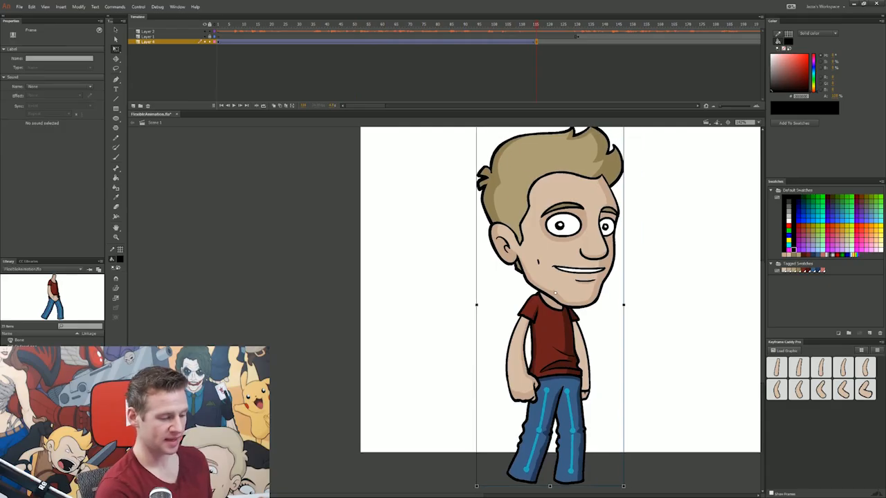
double_click(556, 293)
double_click(555, 324)
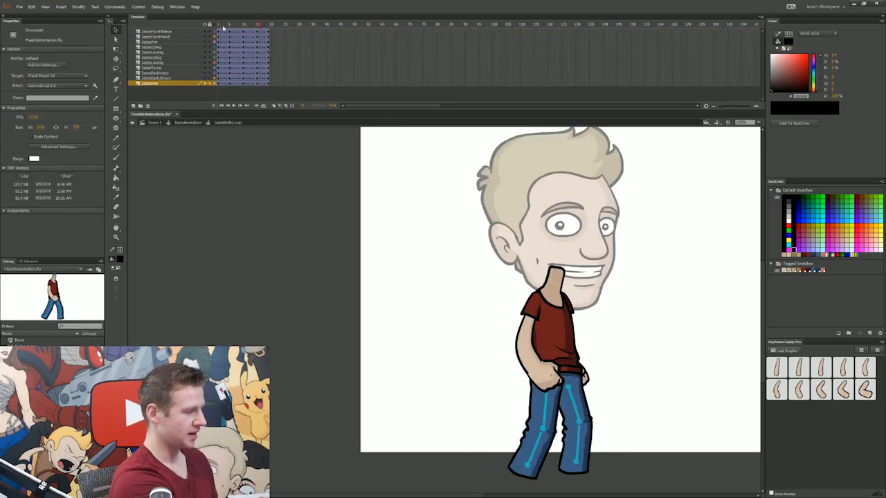
left_click_drag(224, 31, 226, 84)
left_click_drag(266, 31, 267, 83)
left_click_drag(243, 31, 257, 73)
key("F5")
key("F5")
- Return to the main scene and play the animation from the first frame to review the walk's timing
left_click(155, 122)
left_click(214, 32)
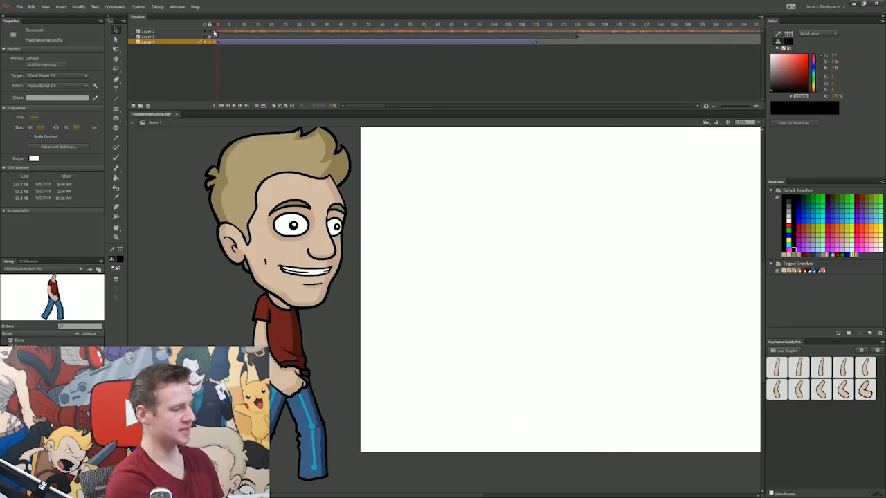
key("Return")
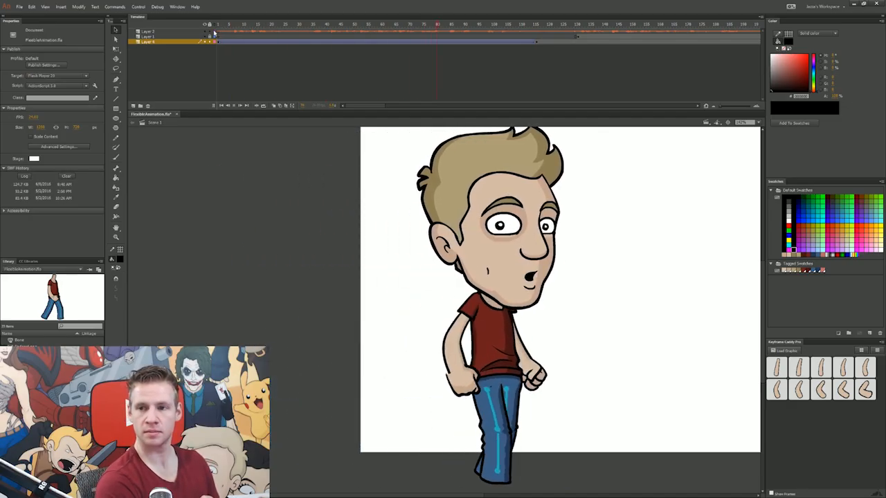
- Open the character symbol and examine how the walk loop's poses run from the first frame into the standing pose
double_click(555, 324)
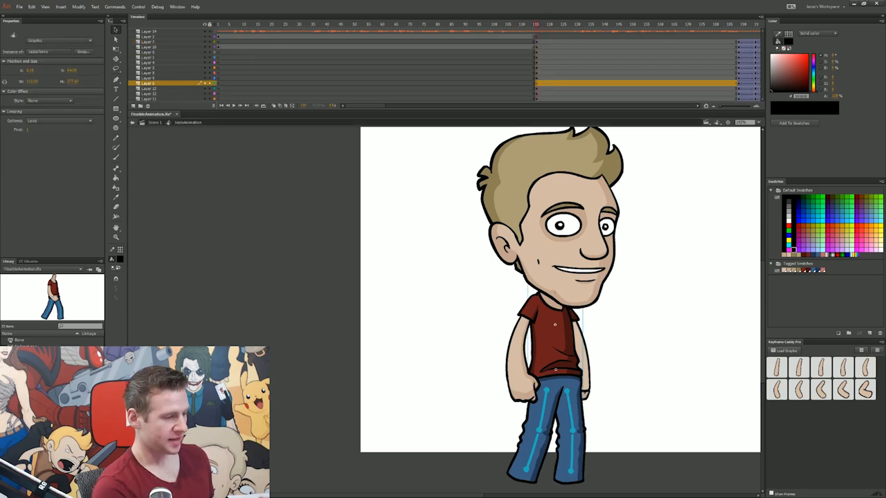
left_click(535, 47)
left_click_drag(534, 27, 521, 63)
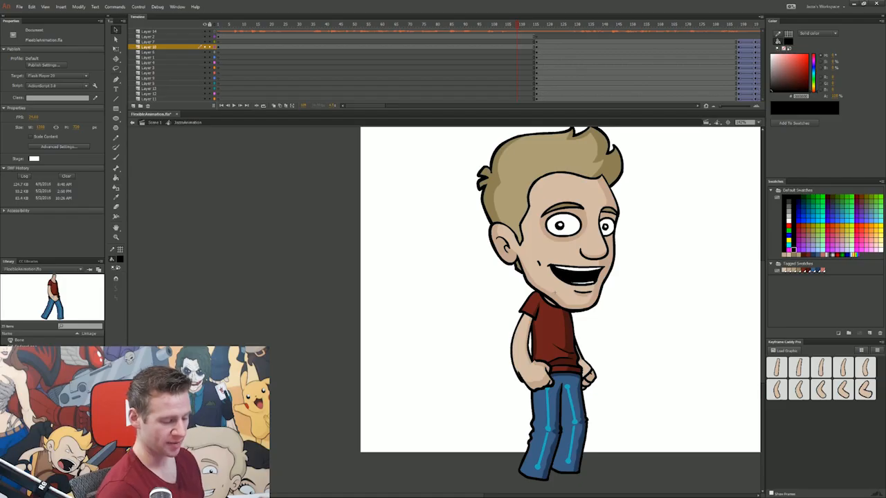
left_click(537, 26)
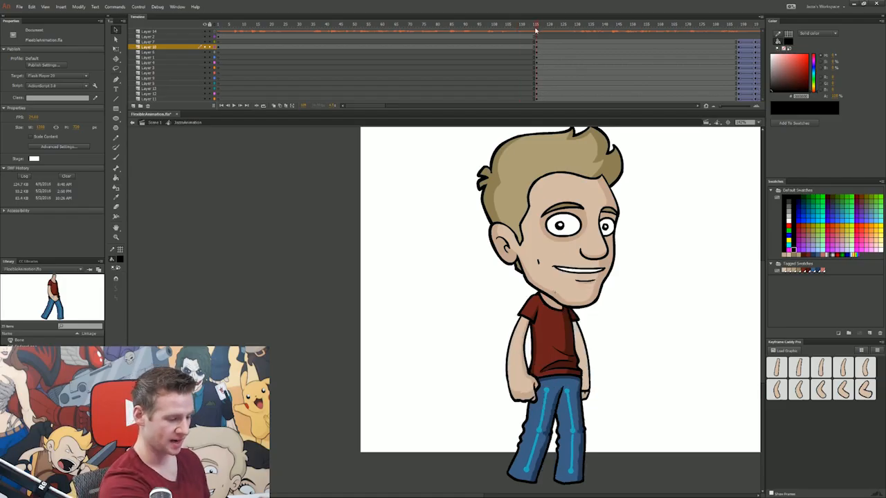
left_click(515, 28)
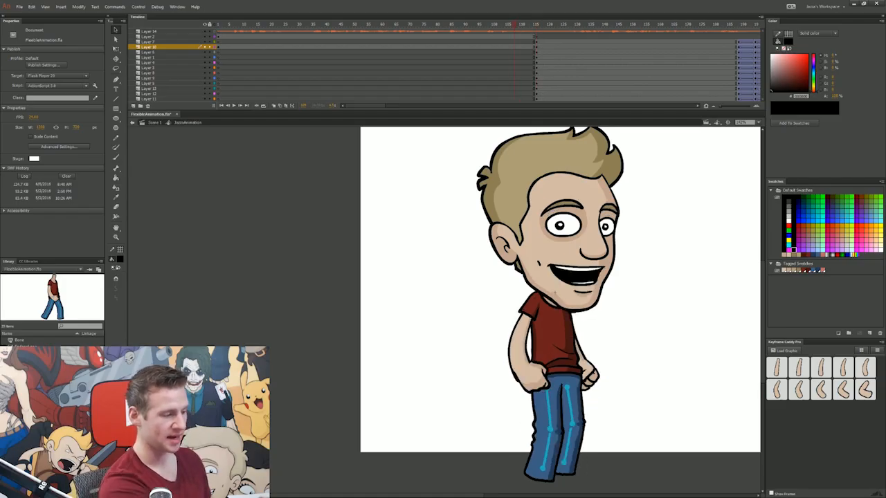
left_click(515, 46)
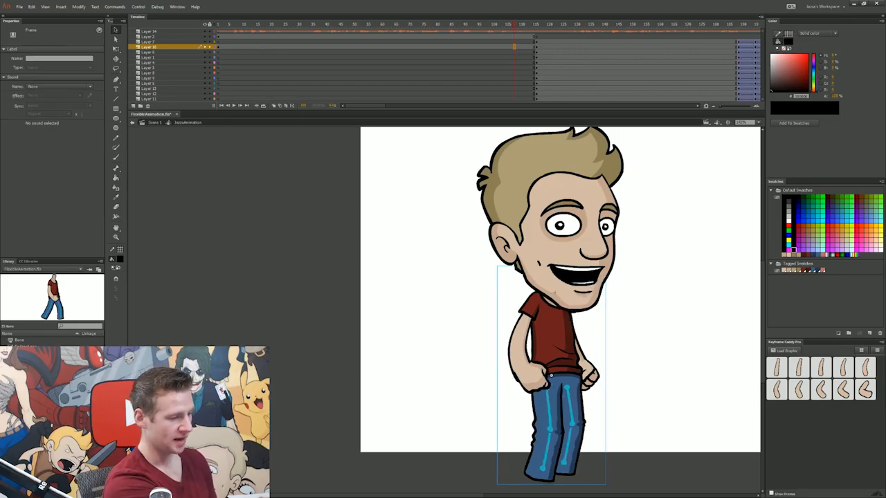
left_click(239, 46)
left_click(248, 46)
left_click(251, 46)
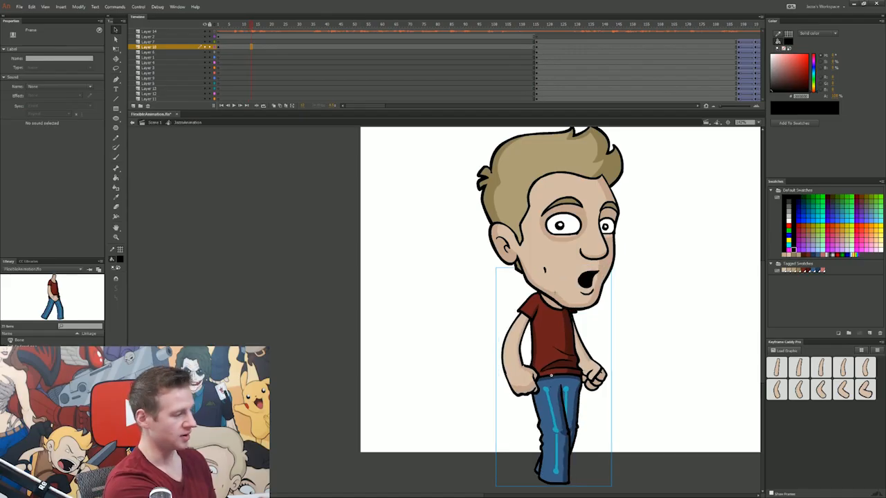
left_click(218, 47)
left_click_drag(218, 25, 538, 31)
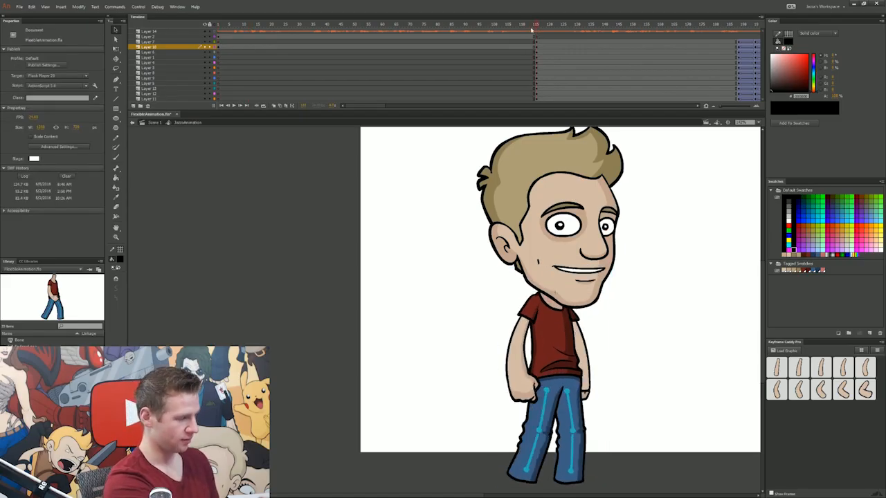
left_click(240, 47)
left_click(218, 46)
left_click_drag(218, 26, 516, 28)
- Compare the last walking frame with the first standing frame, and shift the walking head and body slightly backward
key("Return")
key("period")
key("comma")
key("period")
key("comma")
key("period")
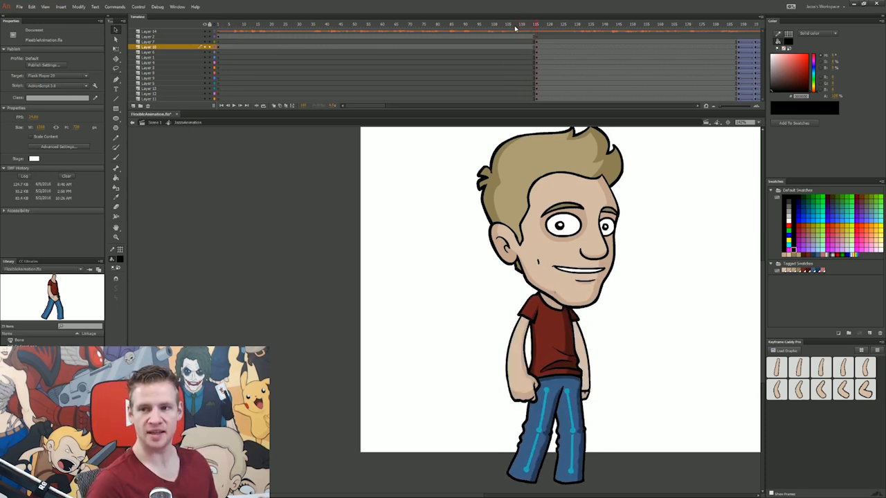
key("comma")
key("period")
key("comma")
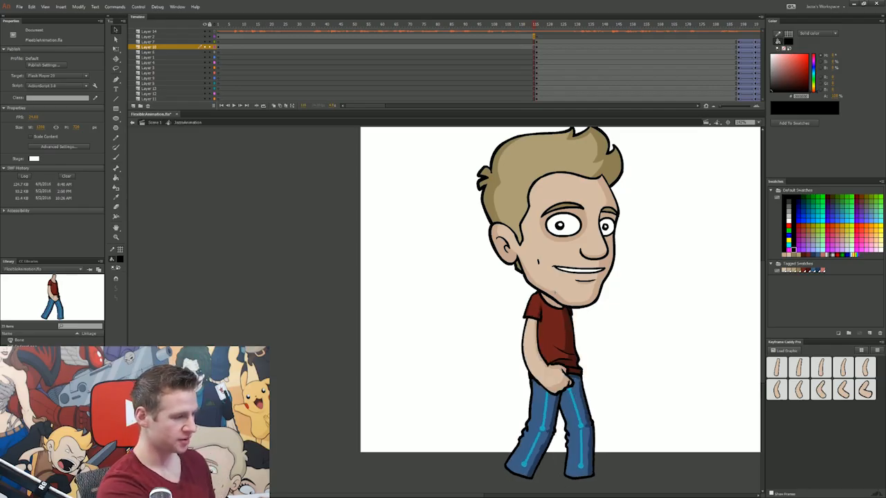
key("ctrl+a")
left_click_drag(550, 217, 540, 217)
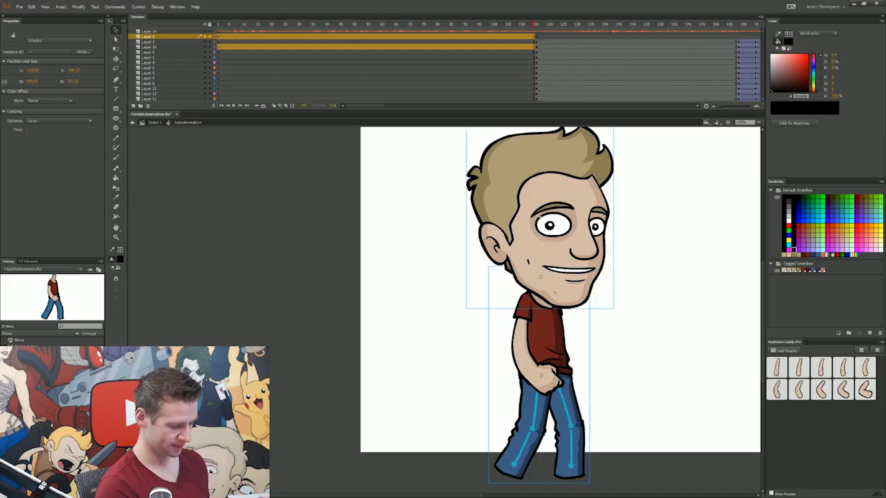
- Flip repeatedly between the last walking frame and the first standing frame to examine the transition
key("period")
key("comma")
key("period")
key("comma")
key("period")
key("comma")
key("period")
key("comma")
key("period")
key("comma")
key("period")
key("comma")
key("period")
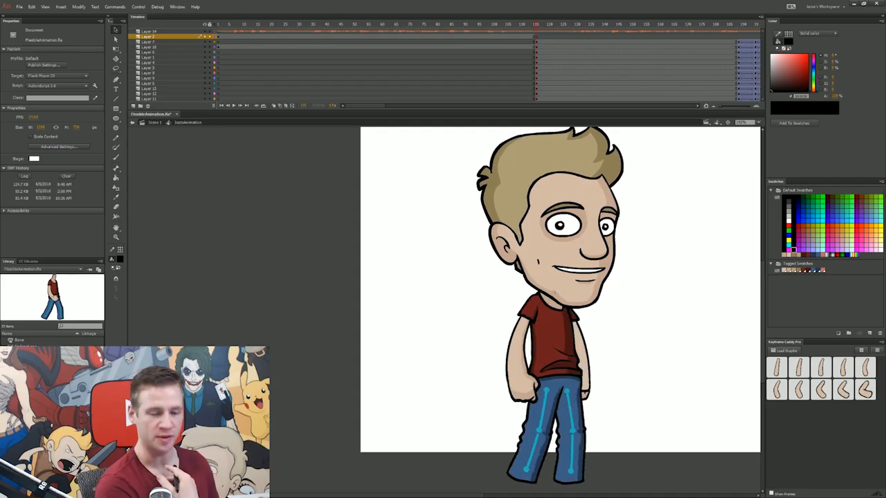
key("comma")
key("period")
- Add keyframes on the head and standing body-part layers at about frame 123, and return to the first standing frame
left_click_drag(560, 54, 558, 110)
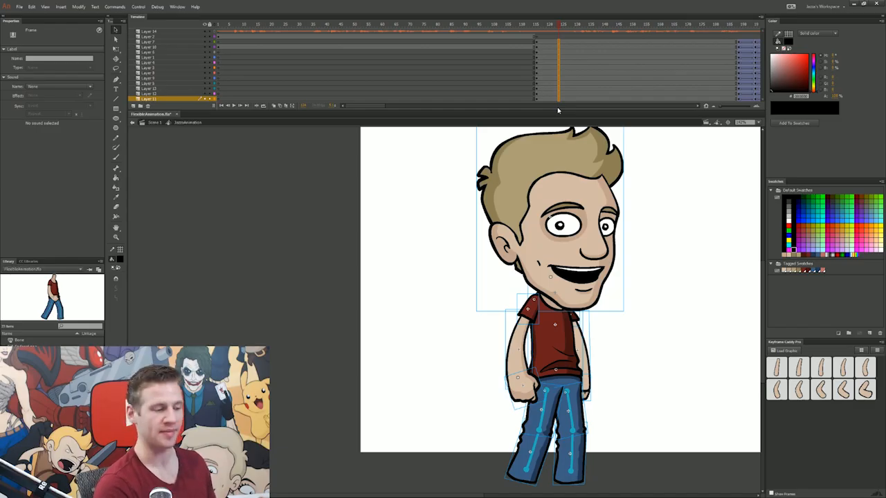
left_click(560, 25)
left_click_drag(559, 26, 535, 26)
right_click(502, 217)
left_click(546, 270)
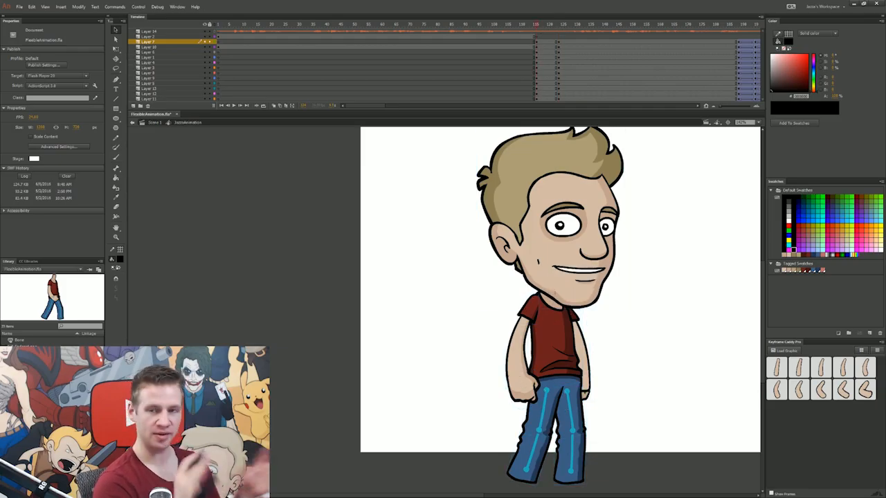
- Enable onion skinning of the neighbouring frames at the first standing keyframe and switch to the Free Transform tool
left_click(280, 106)
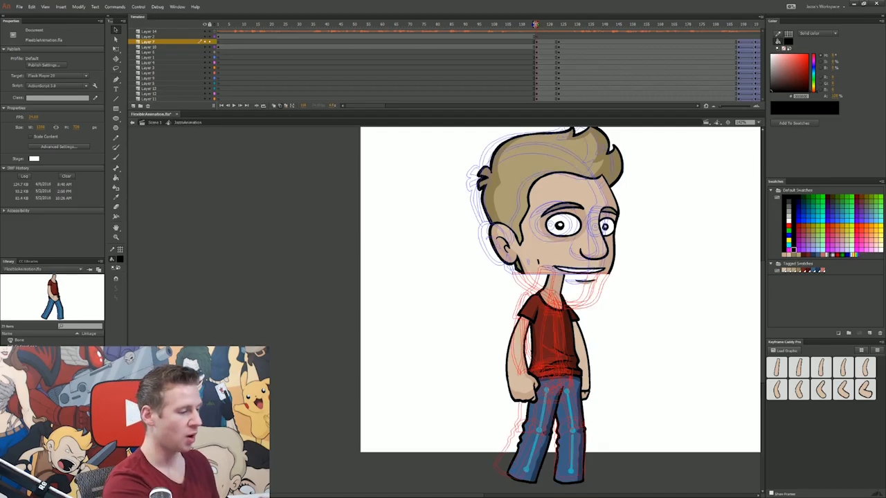
left_click(274, 106)
key("z")
left_click_drag(457, 483, 649, 126)
key("q")
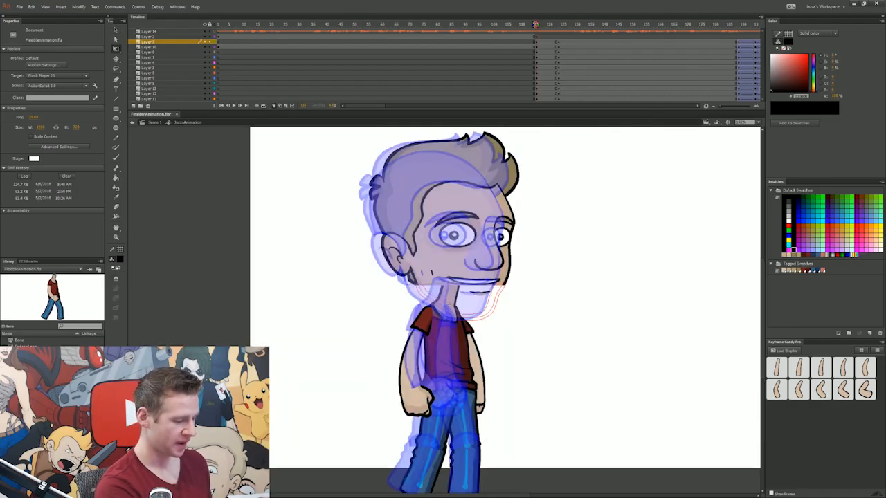
- Align the head at the first standing keyframe with the onion-skinned walking head, and turn onion skinning off to compare both frames
left_click_drag(450, 207, 441, 207)
left_click_drag(515, 129, 509, 128)
key("z")
left_click_drag(528, 265, 366, 494)
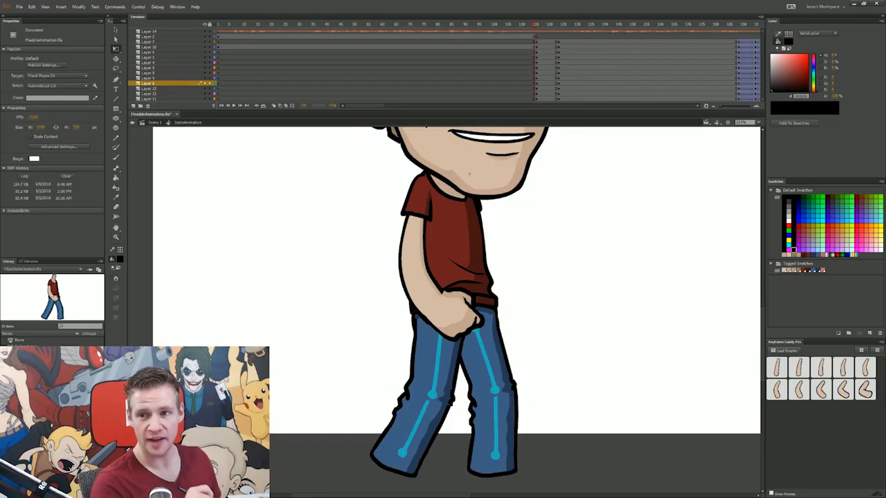
key(".")
left_click(274, 106)
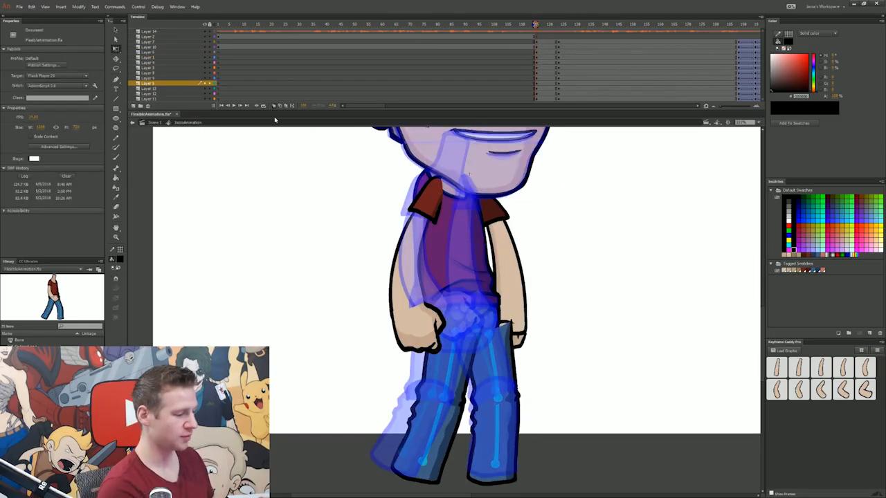
key(".")
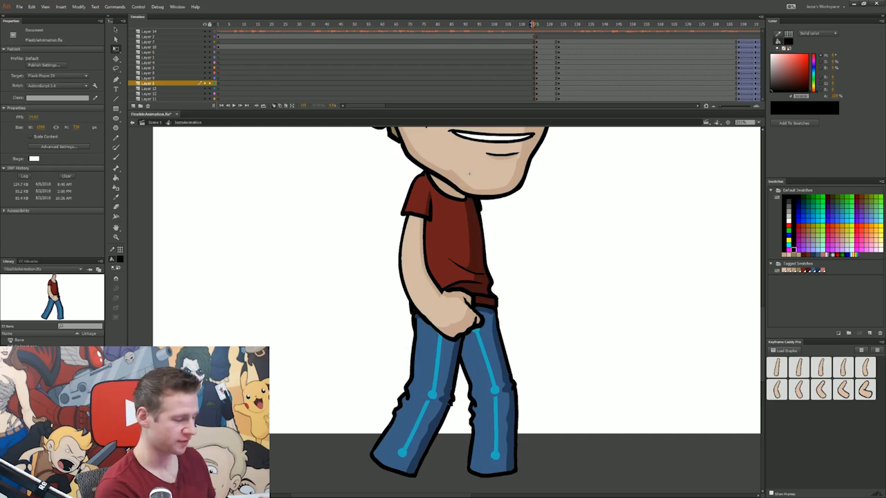
- Rotate and move the near arm and body parts at the first standing keyframe to match the last walking frame, and compare both frames
key(".")
left_click(417, 197)
left_click(408, 263, "shift")
left_click(424, 331, "shift")
left_click_drag(383, 368, 407, 371)
left_click_drag(416, 304, 425, 302)
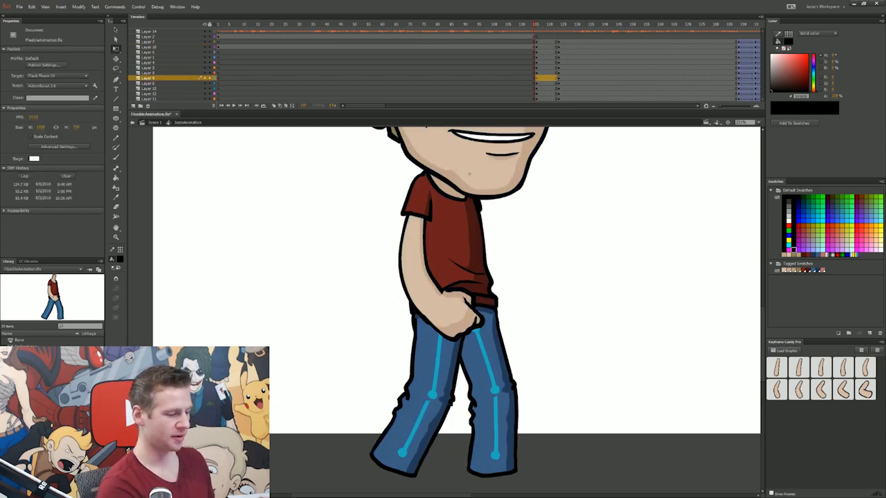
left_click_drag(469, 173, 483, 231)
key(".")
key(".")
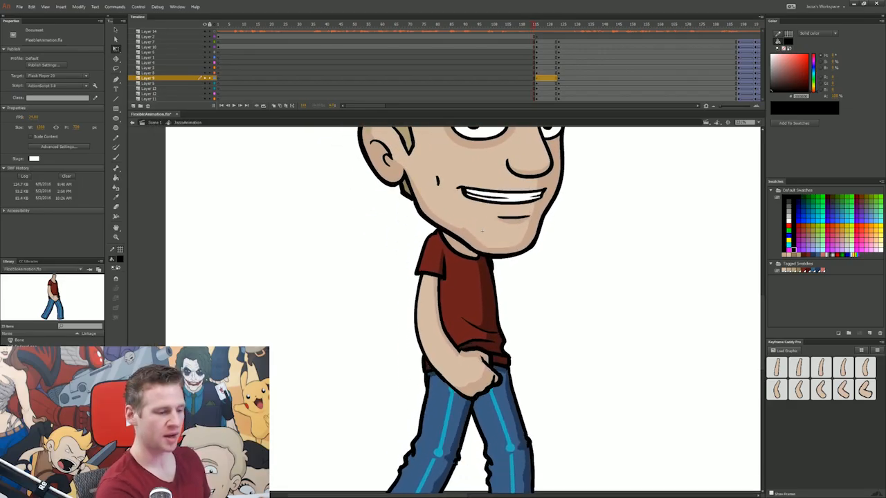
key(".")
- Create classic tweens on all head and body-part layers from the matched walking pose to the standing keyframe, and play the transition
left_click(758, 123)
left_click(761, 137)
left_click_drag(329, 331, 370, 308)
left_click_drag(546, 42, 546, 98)
right_click(546, 87)
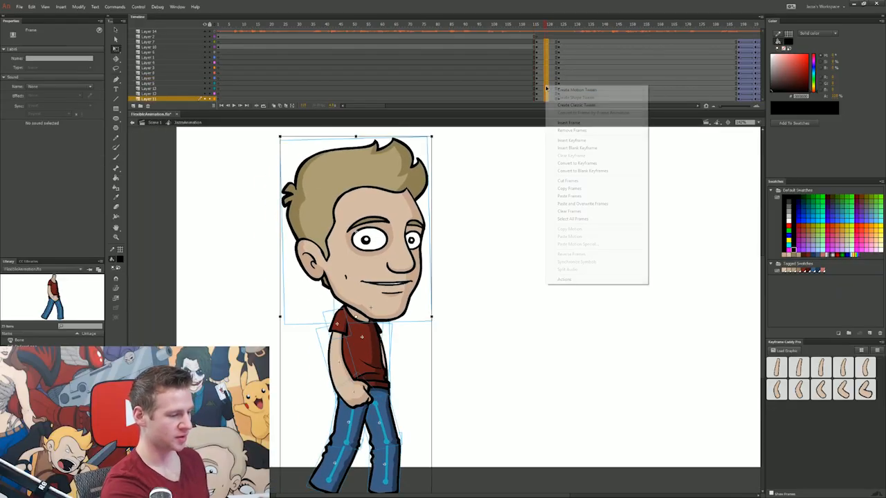
left_click(577, 105)
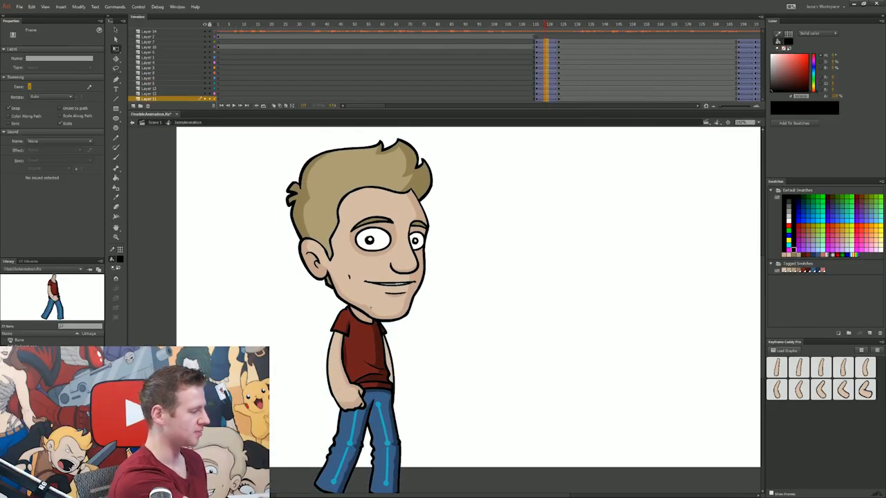
key("Return")
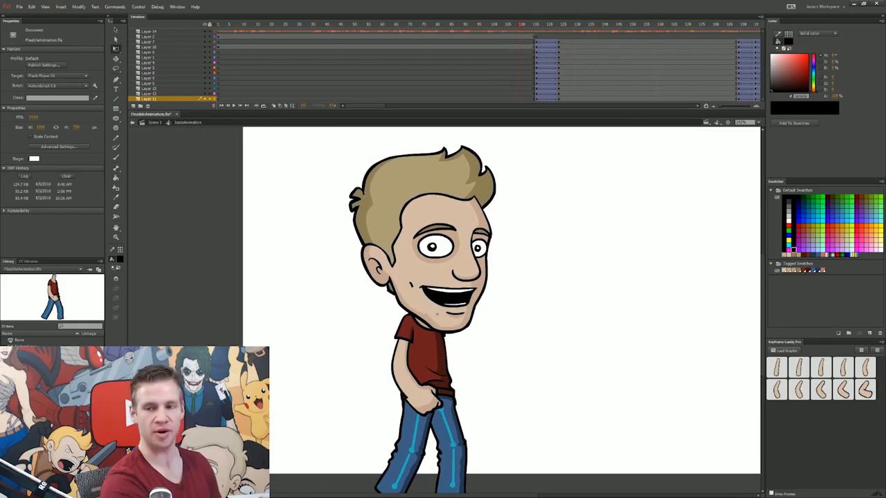
- Return to the main scene, play the walk-in from frame 1, and check the frame where the walk ends
left_click(137, 122)
left_click(217, 24)
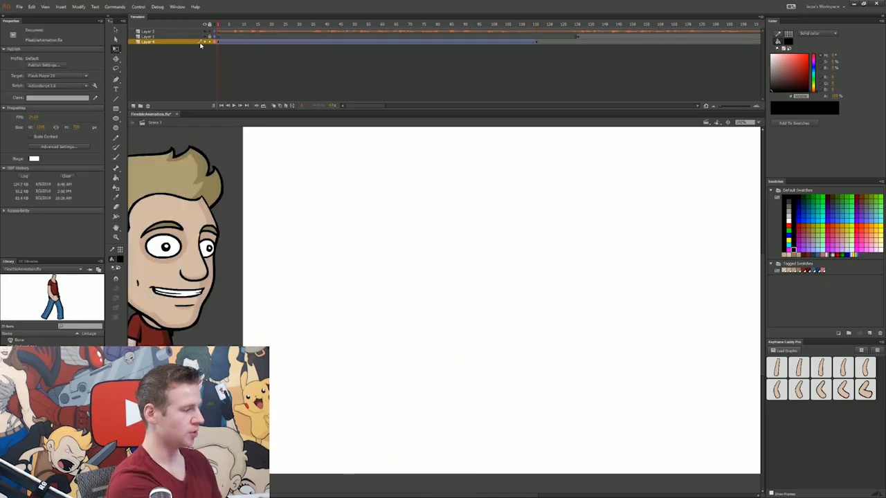
key("Return")
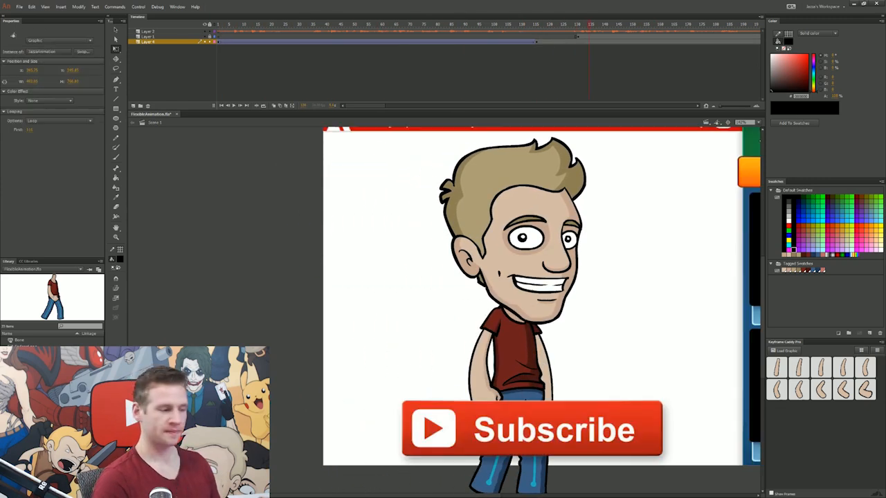
left_click(538, 26)
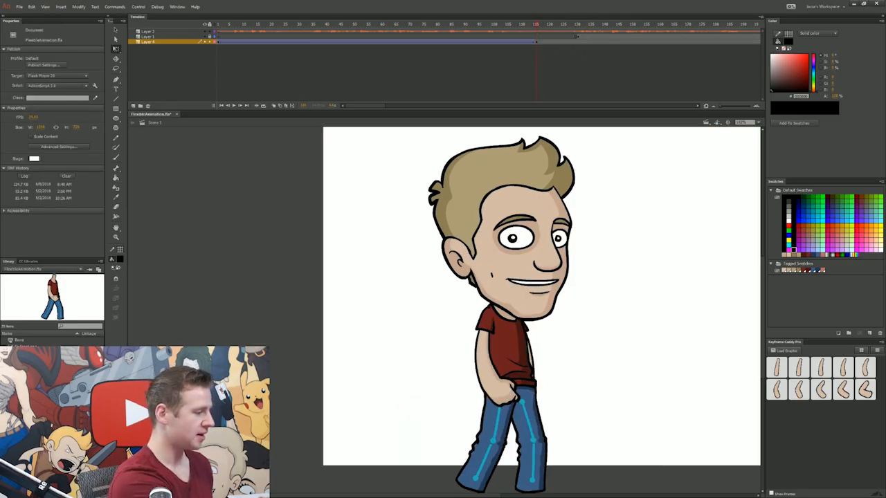
- Shift the character further back at the first keyframe of the walk-in on Layer 4
left_click(219, 42)
key("shift+Left")
key("shift+Left")
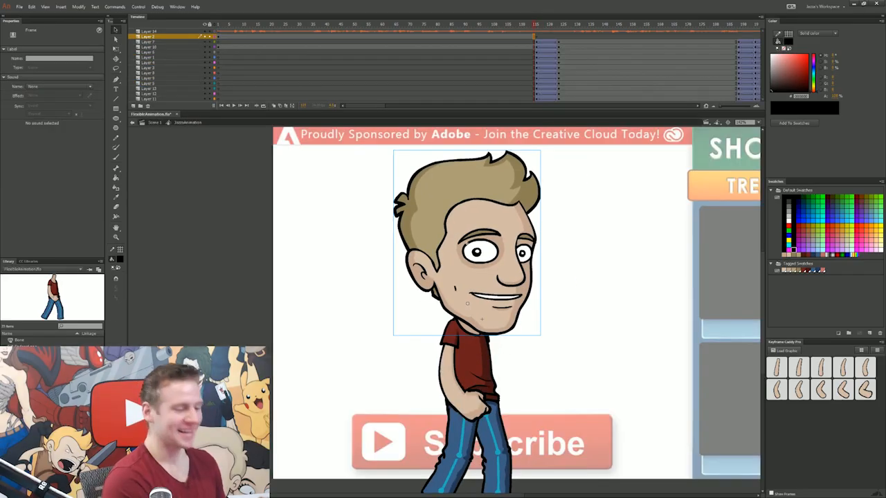
- Check the head instance on Layer 2 at frame 1 of the character symbol and play the walk
left_click(218, 25)
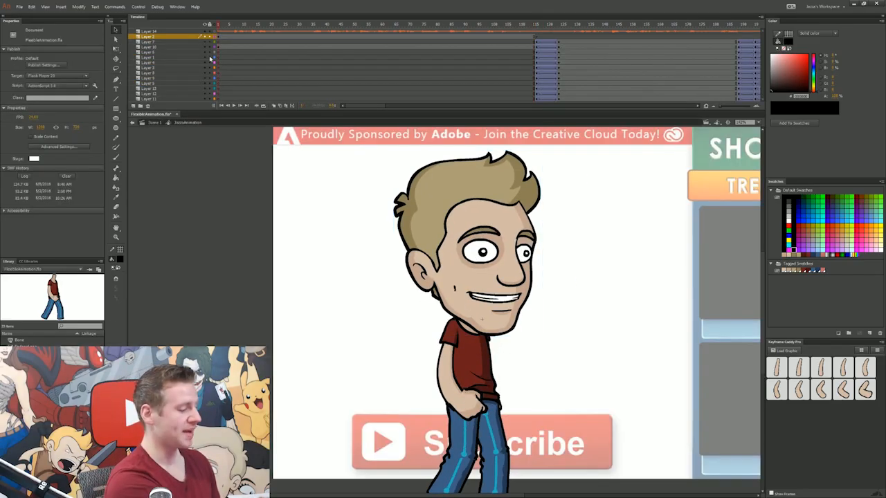
left_click(481, 317)
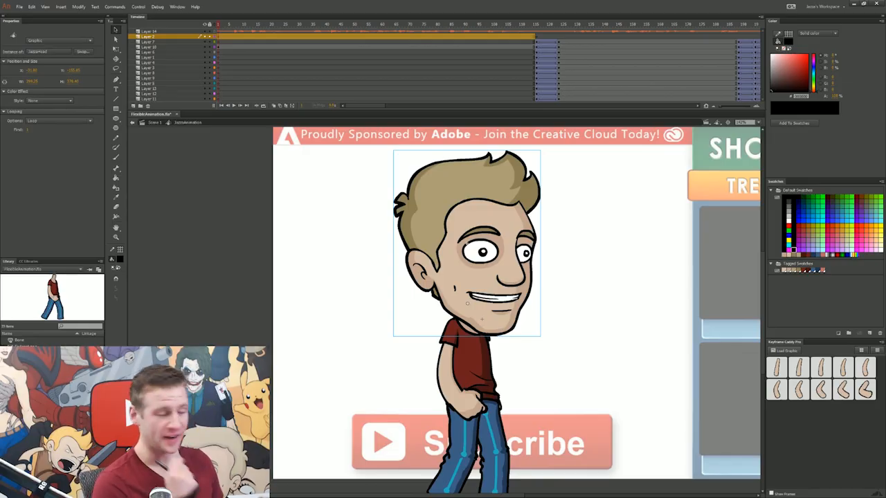
key("Escape")
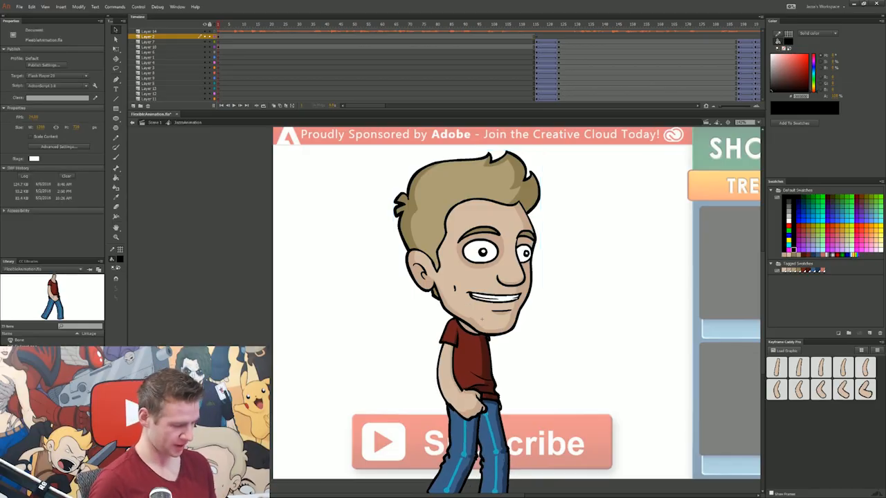
key("Return")
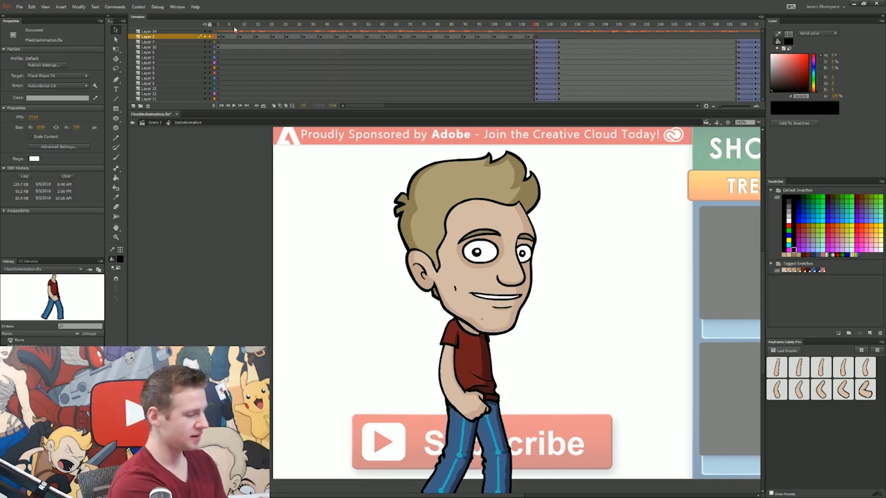
- Step through the walk and nudge the head slightly upward on alternate Layer 2 keyframes to make it bob with each step
left_click(235, 26)
key("comma")
key("comma")
key("comma")
key("comma")
key("comma")
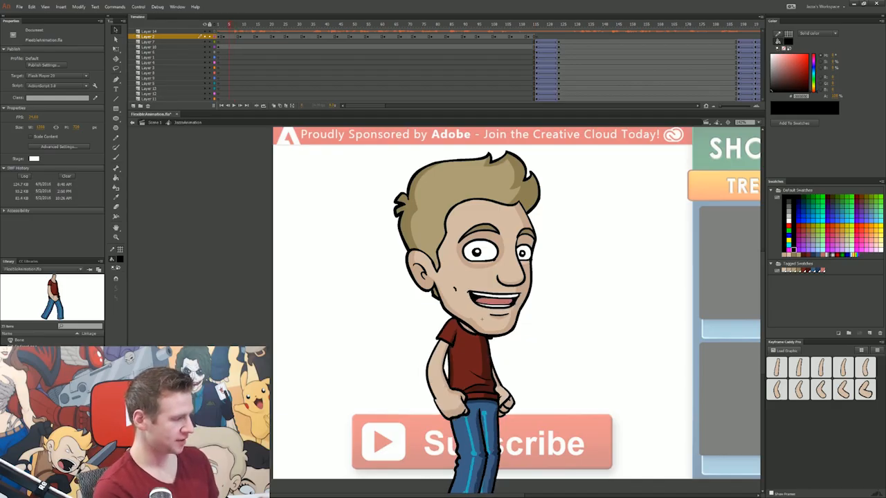
key("period")
key("comma")
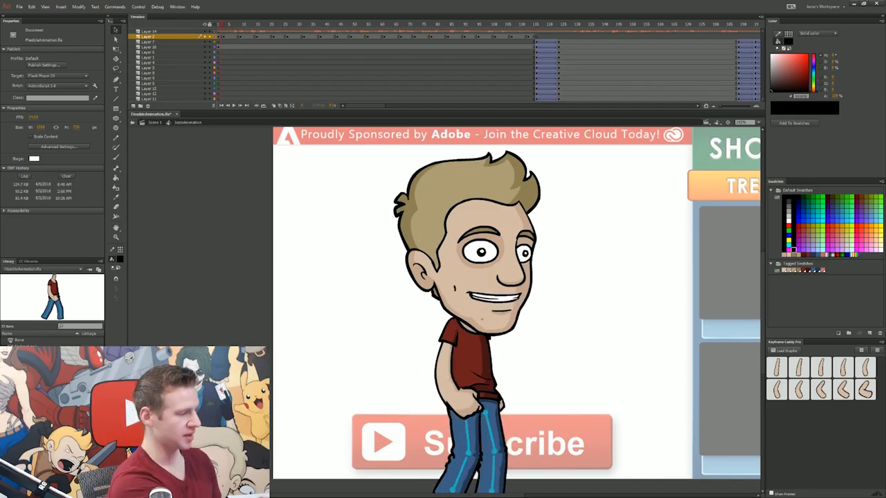
left_click(225, 39)
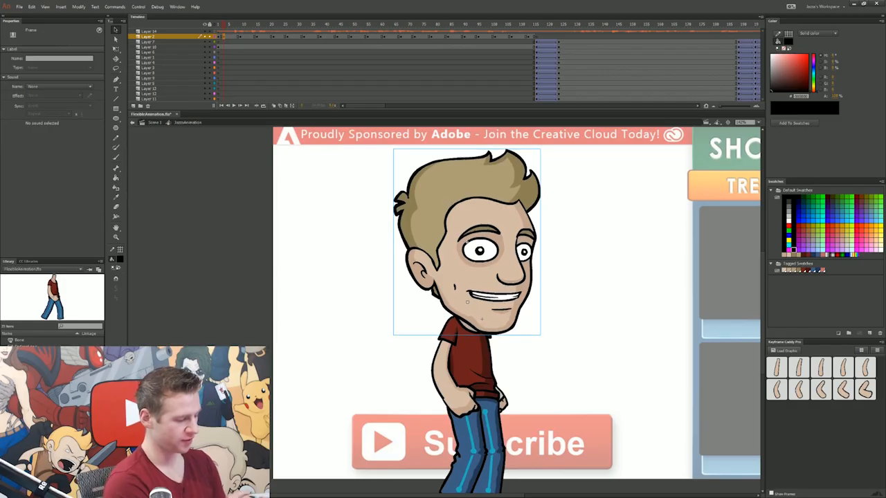
left_click(262, 36)
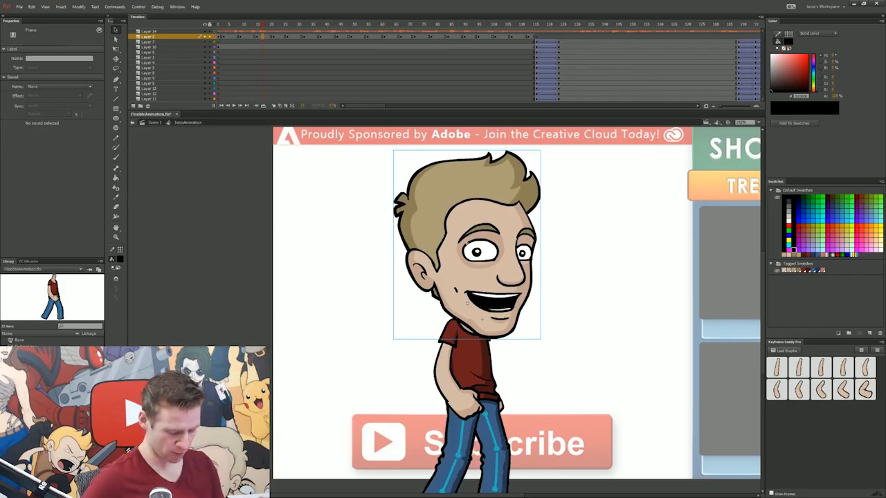
left_click(295, 36)
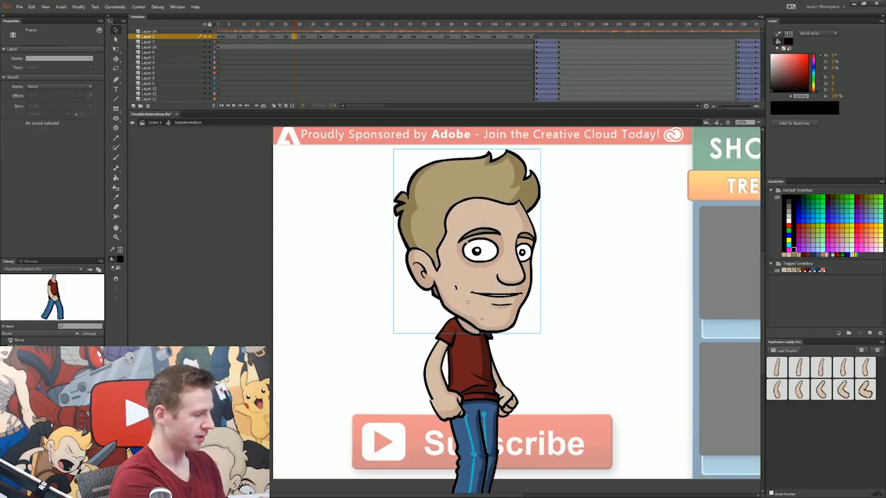
left_click(329, 36)
- Create classic tweens between all the head-bob keyframes on Layer 2, play the walk, and return to frame 1
left_click_drag(533, 36, 223, 40)
right_click(223, 38)
left_click(277, 56)
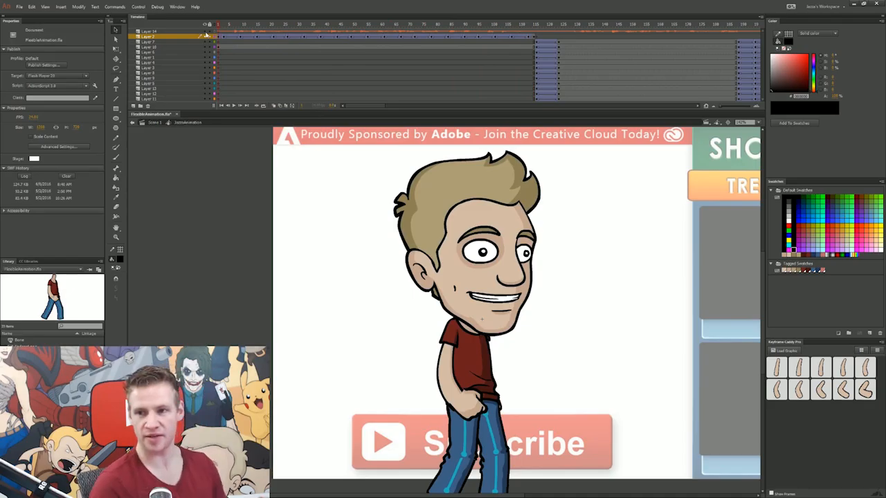
key("Return")
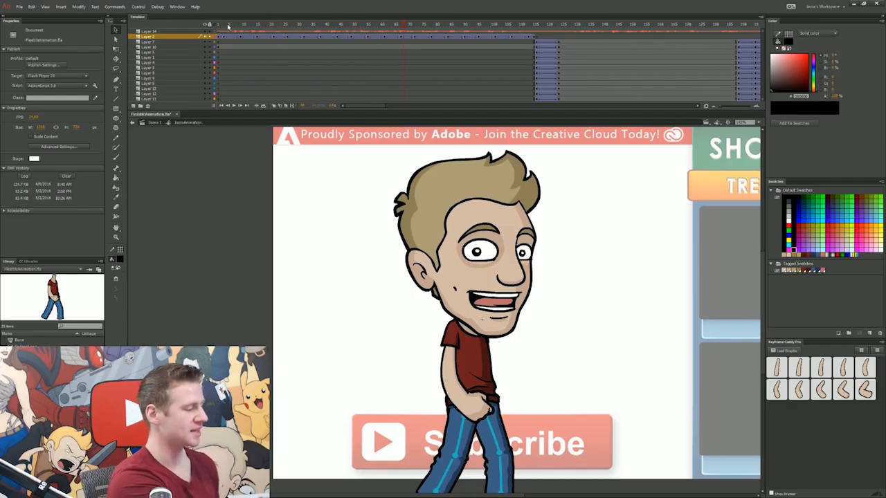
left_click(218, 25)
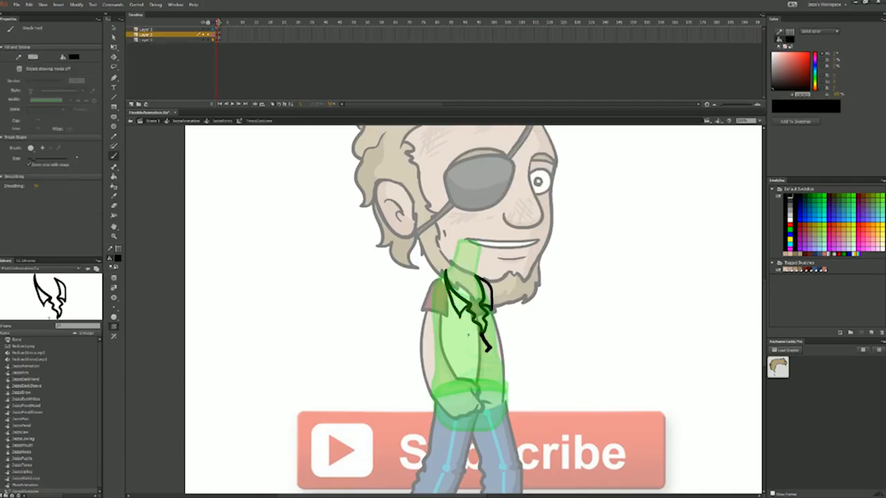
- Choose the Paint Bucket and a dark tagged swatch as the fill for the ragged shirt costume
key("k")
left_click(808, 270)
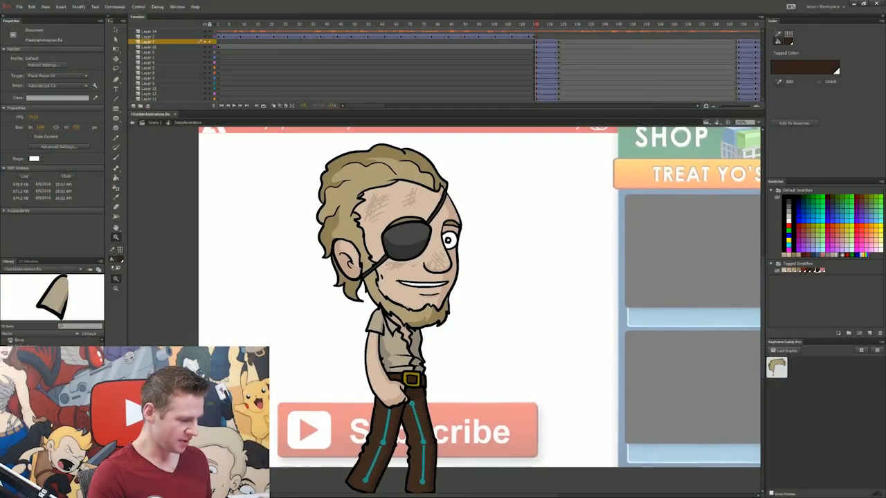
- Switch to the Free Transform tool and test the movie with the costumed character
key("q")
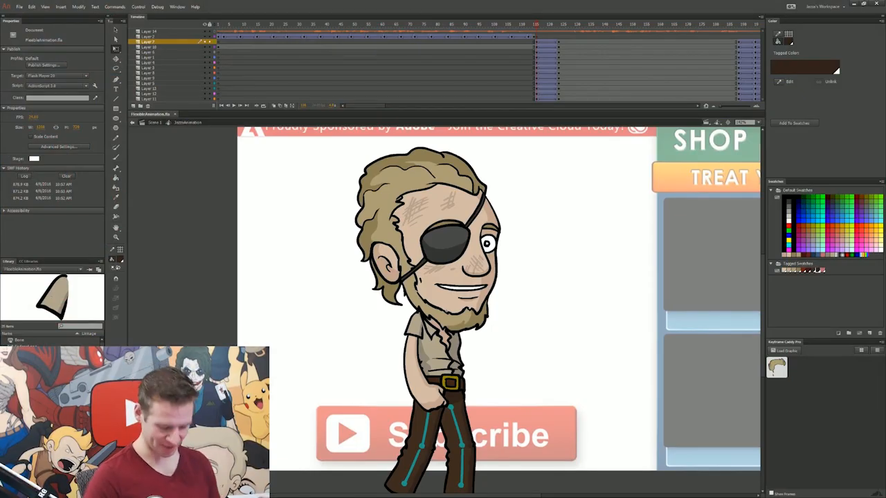
key("ctrl+Return")
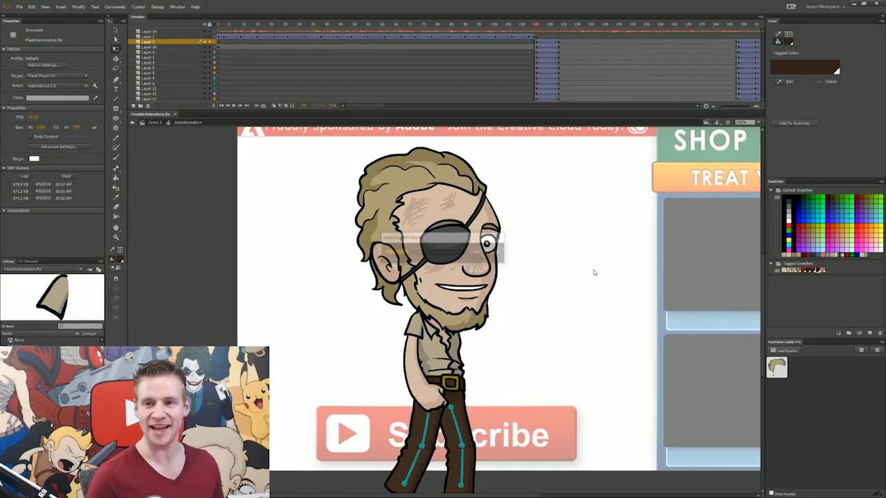